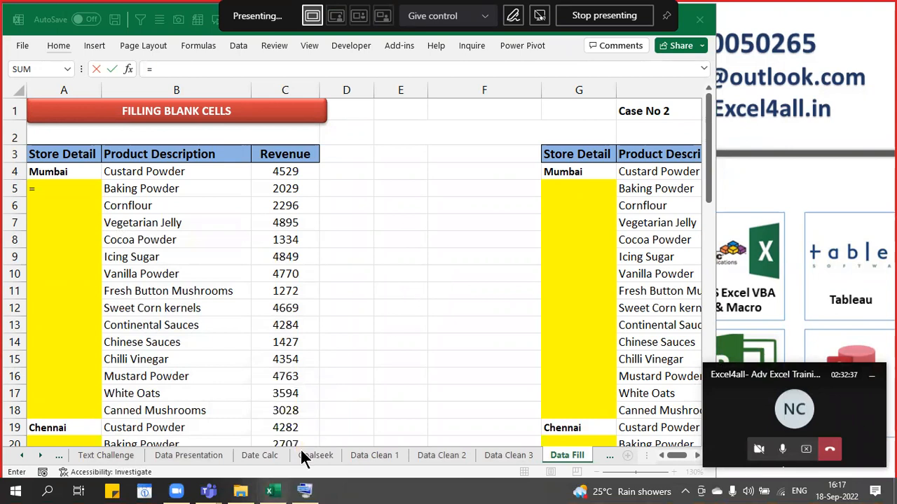
Switch to the Teams meeting and review the participants list and the latest meeting chat replies
{"action": "mouse_move", "coordinate": [277, 491]}
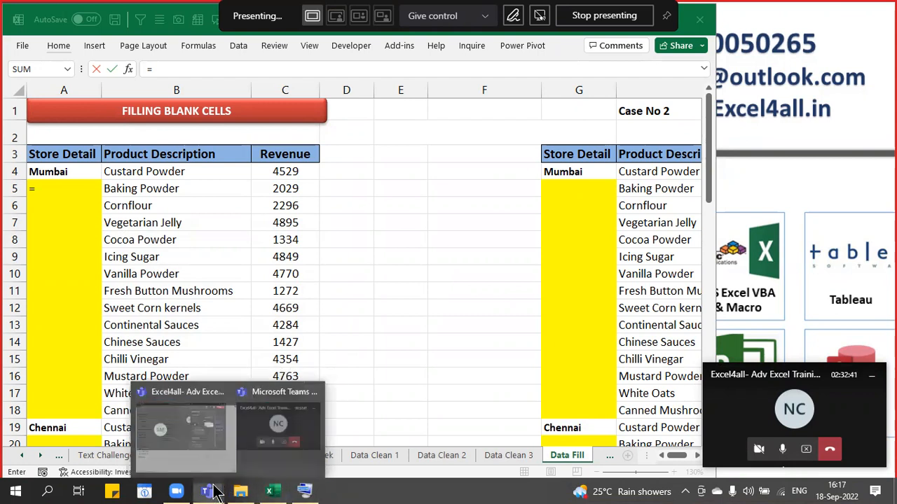
{"action": "left_click", "coordinate": [156, 425]}
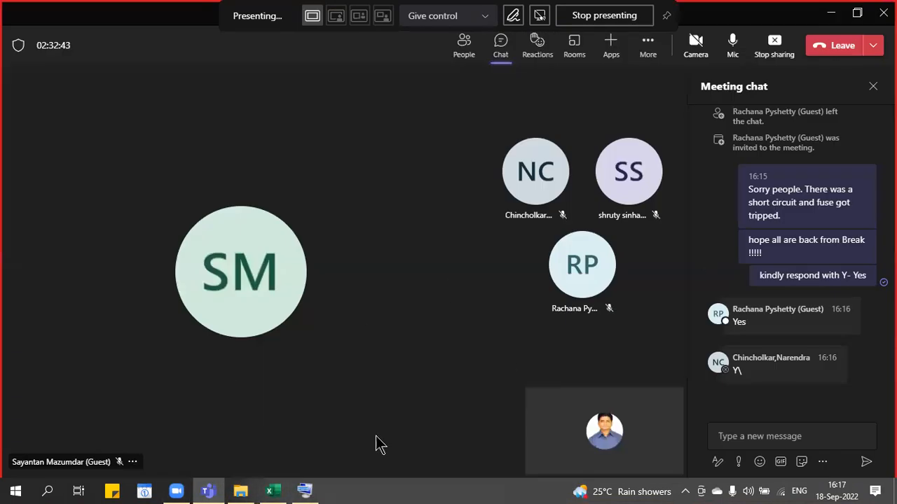
{"action": "left_click", "coordinate": [466, 50]}
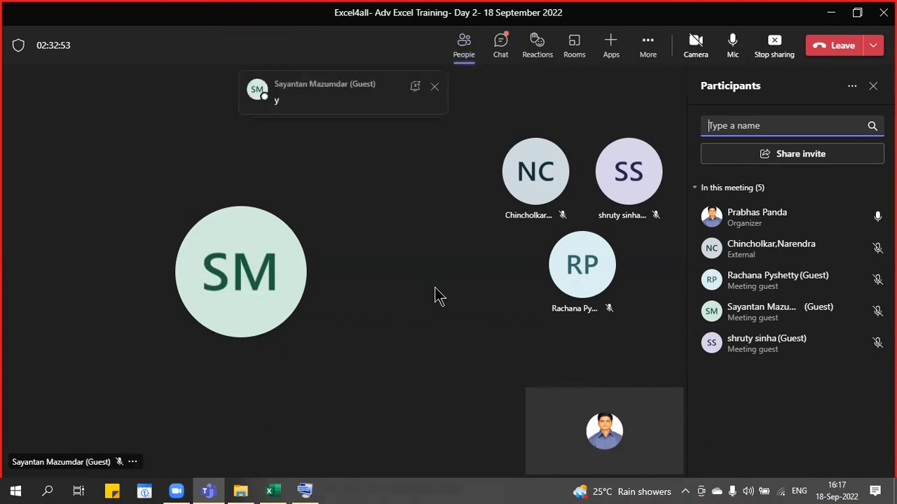
{"action": "left_click", "coordinate": [496, 53]}
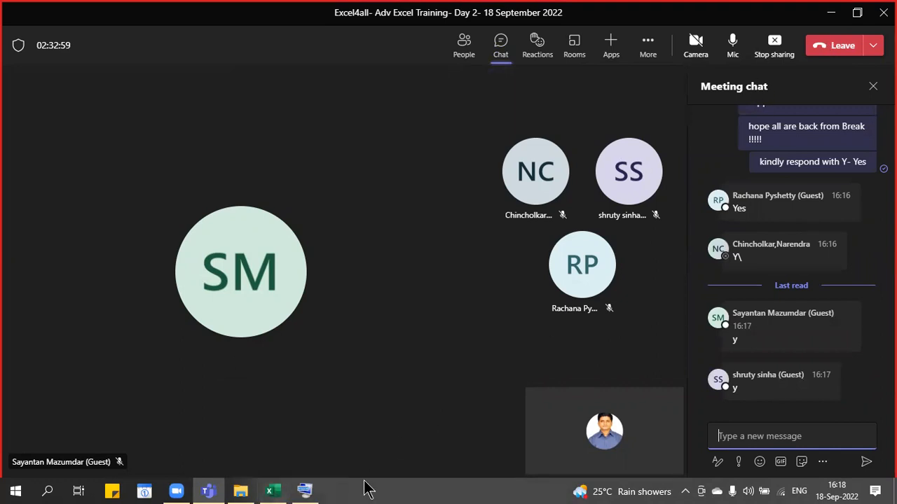
Switch back to the Excel workbook and cancel the unfinished formula entry in cell A5
{"action": "left_click", "coordinate": [272, 490]}
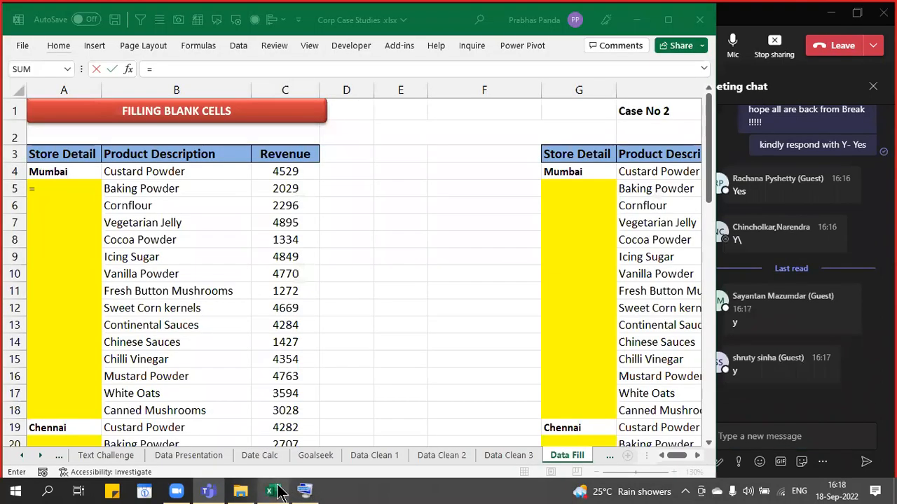
{"action": "left_click", "coordinate": [387, 253]}
{"action": "key", "text": "Escape"}
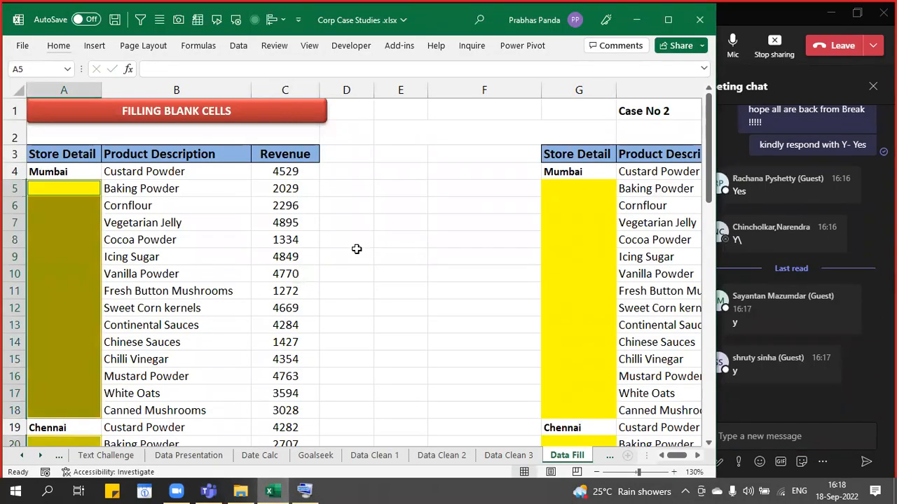
{"action": "left_click", "coordinate": [356, 250]}
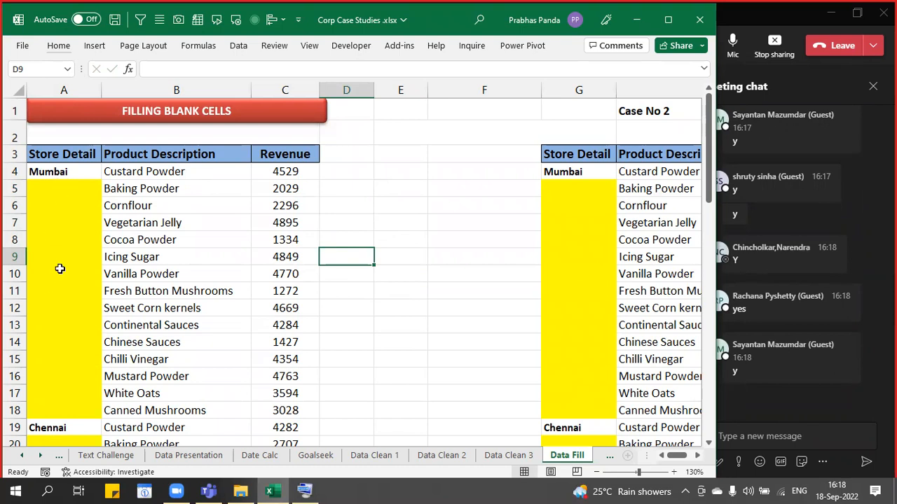
Select only the blank cells of the Store Detail range A3:A63 with Go To Special, Blanks
{"action": "left_click", "coordinate": [60, 155]}
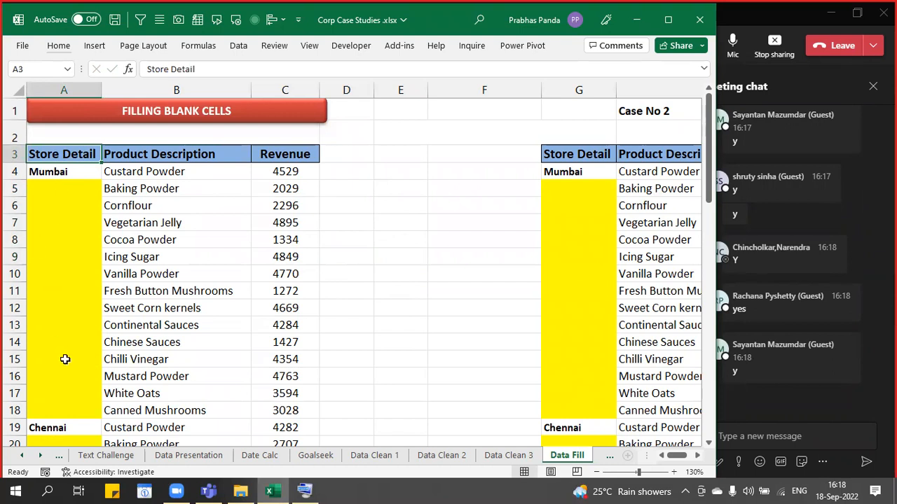
{"action": "scroll", "coordinate": [64, 360], "scroll_direction": "down", "scroll_amount": 17}
{"action": "left_click", "coordinate": [50, 307], "text": "shift"}
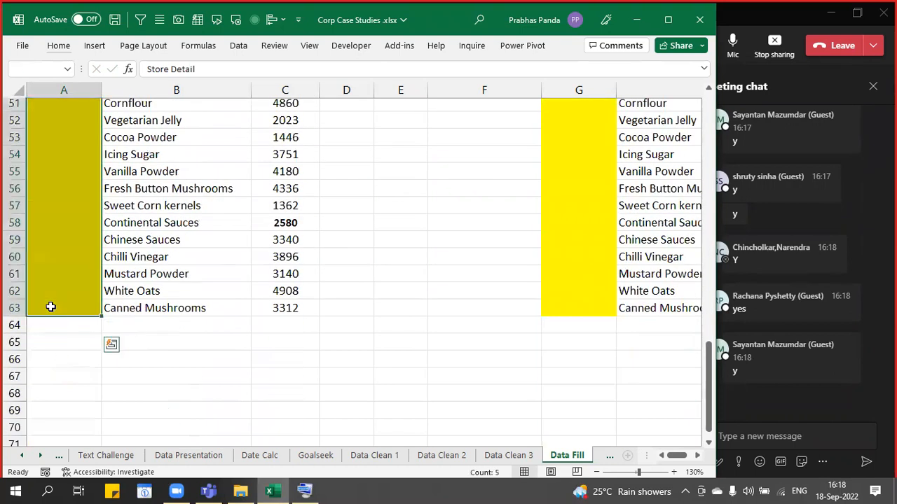
{"action": "key", "text": "ctrl+g"}
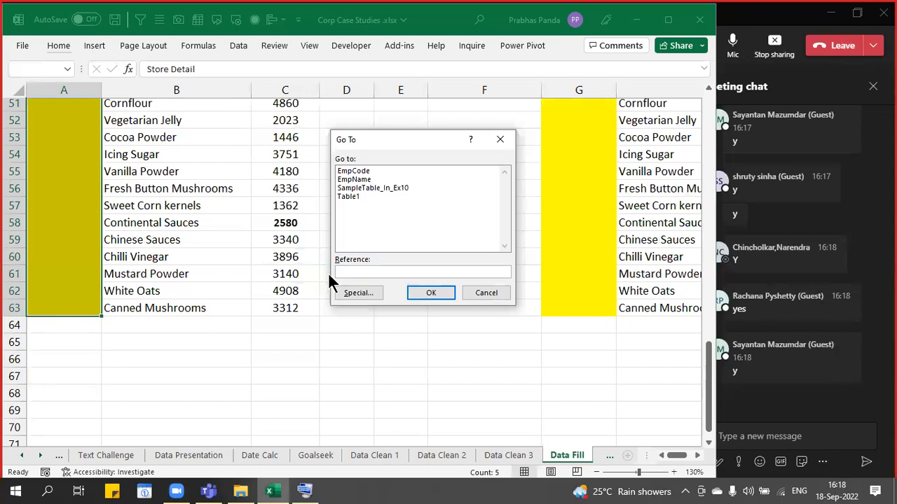
{"action": "left_click", "coordinate": [369, 295]}
{"action": "left_click", "coordinate": [346, 245]}
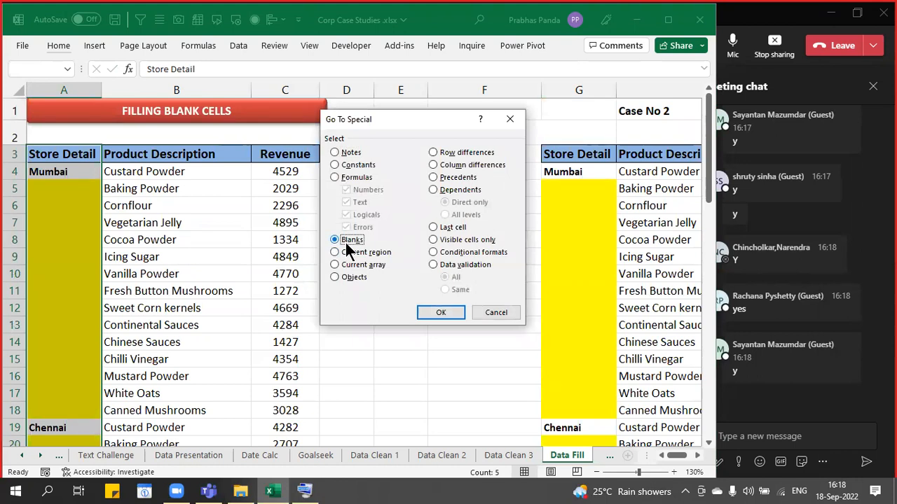
{"action": "left_click", "coordinate": [440, 313]}
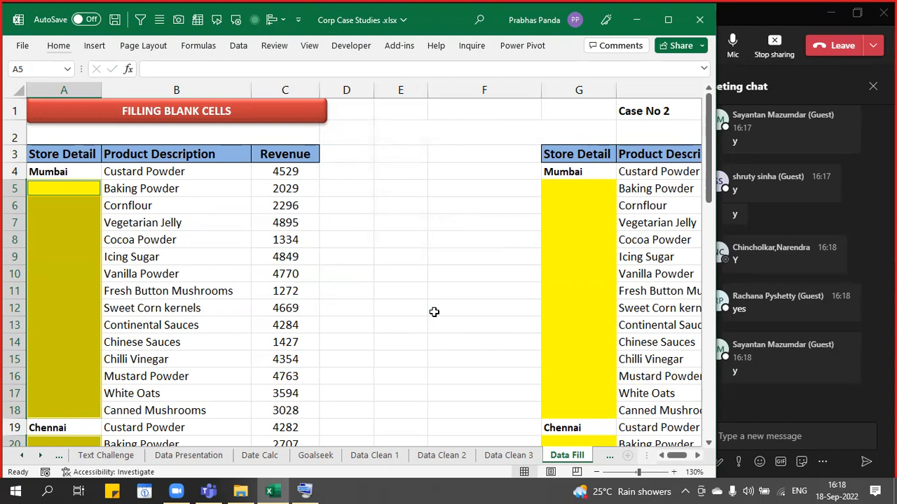
Fill all selected blank Store Detail cells at once with the formula =A4, referencing the cell above
{"action": "type", "text": "="}
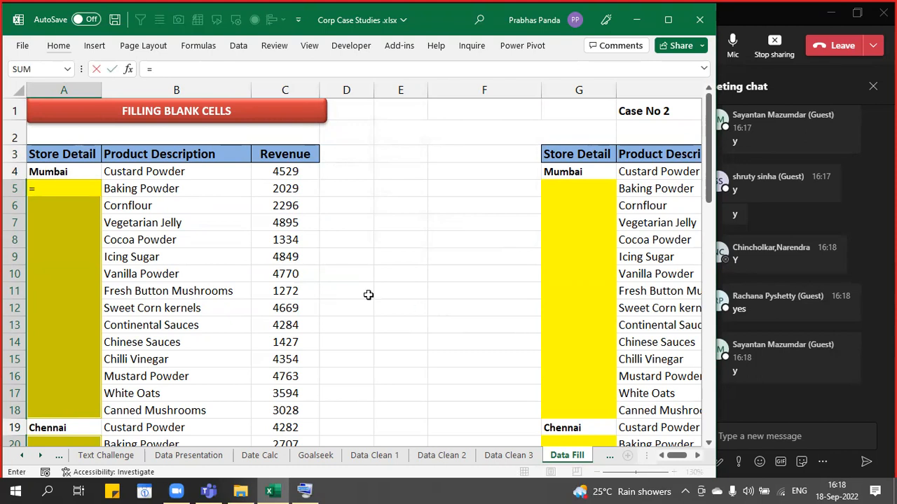
{"action": "left_click", "coordinate": [774, 22]}
{"action": "left_click", "coordinate": [392, 128]}
{"action": "key", "text": "alt+Tab"}
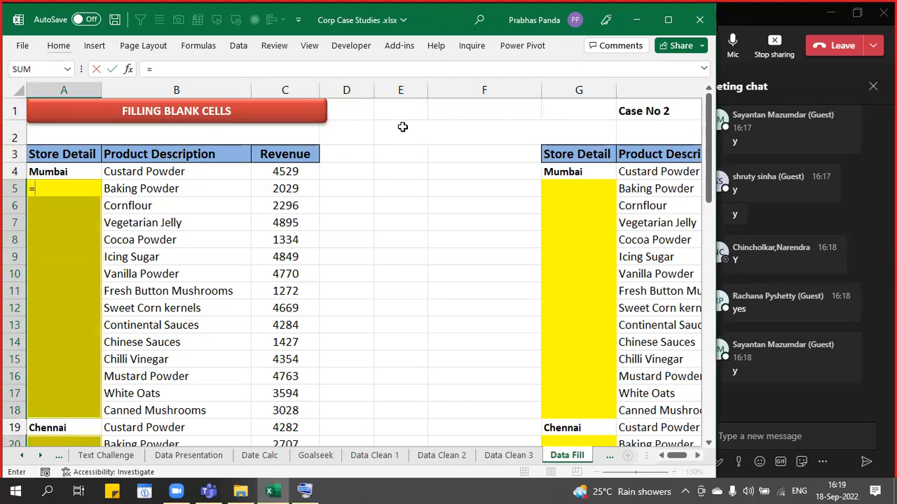
{"action": "left_click", "coordinate": [56, 168]}
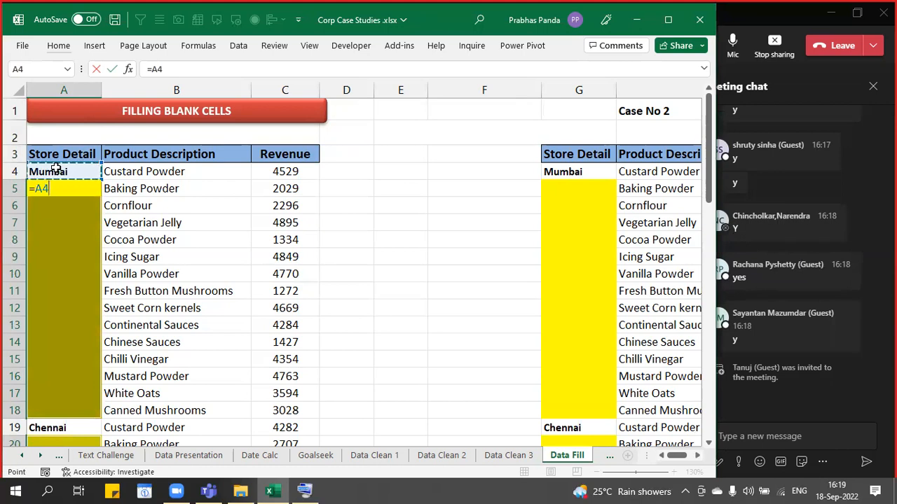
{"action": "key", "text": "ctrl+Return"}
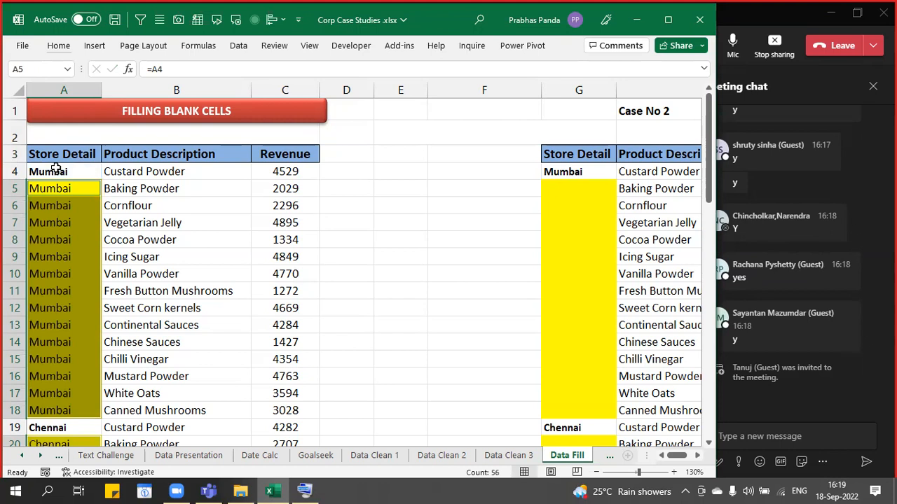
Examine the filled Store Detail column for every store from the header down to row 63
{"action": "scroll", "coordinate": [66, 280], "scroll_direction": "down", "scroll_amount": 4}
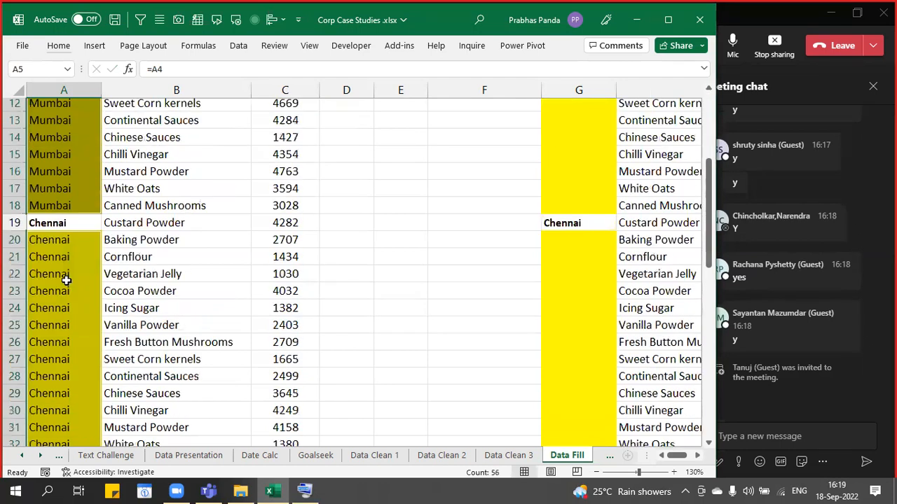
{"action": "scroll", "coordinate": [66, 280], "scroll_direction": "down", "scroll_amount": 12}
{"action": "scroll", "coordinate": [66, 280], "scroll_direction": "up", "scroll_amount": 5}
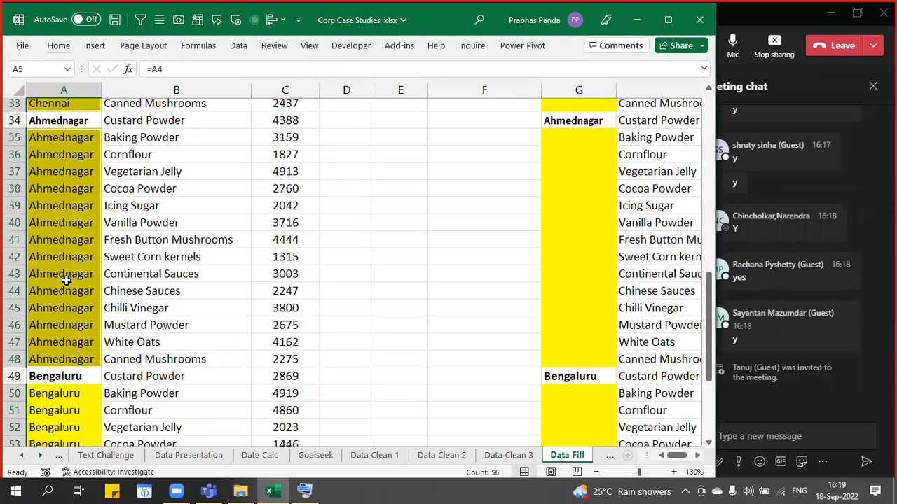
{"action": "scroll", "coordinate": [66, 280], "scroll_direction": "up", "scroll_amount": 11}
{"action": "scroll", "coordinate": [66, 280], "scroll_direction": "down", "scroll_amount": 13}
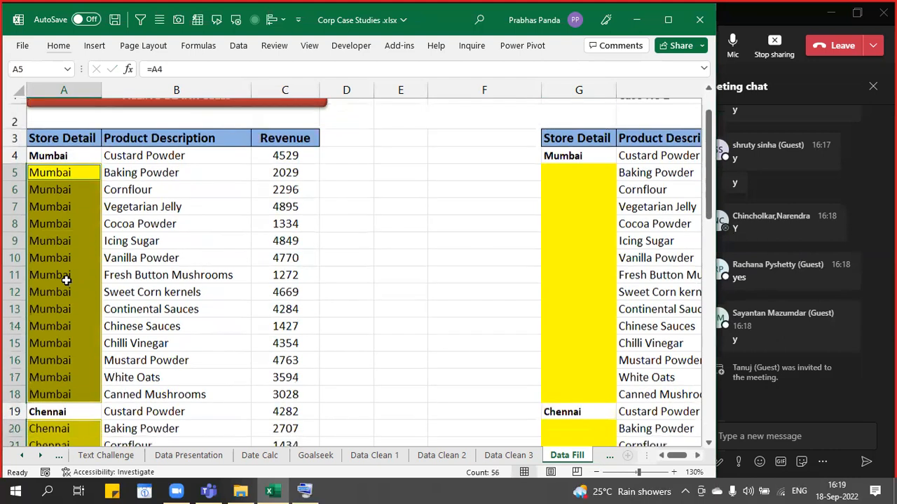
{"action": "scroll", "coordinate": [66, 280], "scroll_direction": "down", "scroll_amount": 3}
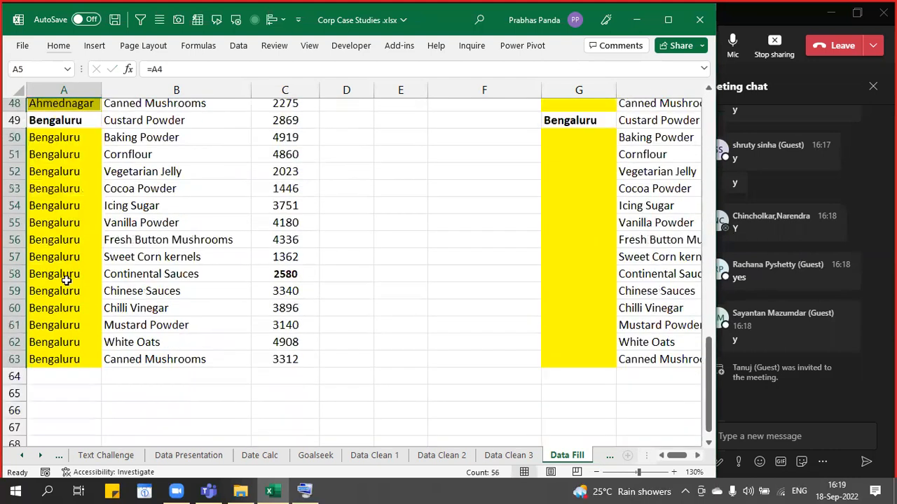
{"action": "scroll", "coordinate": [66, 280], "scroll_direction": "up", "scroll_amount": 16}
{"action": "left_click", "coordinate": [182, 259]}
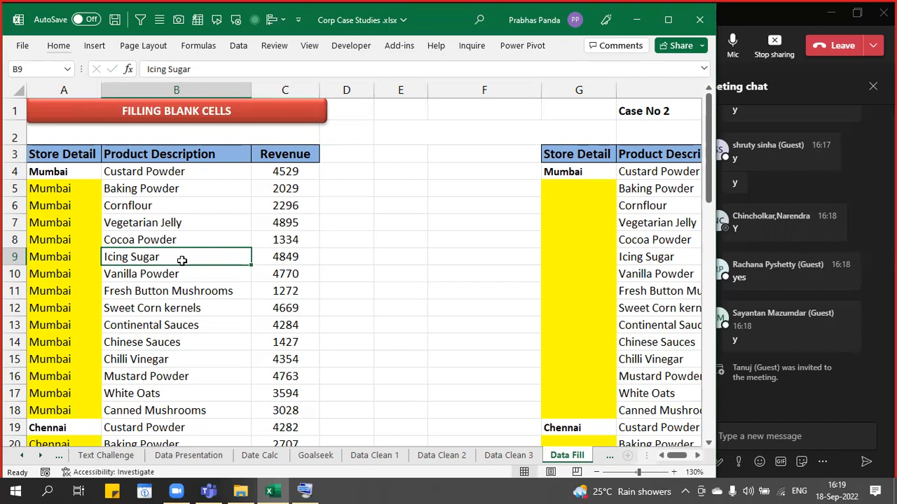
{"action": "scroll", "coordinate": [181, 260], "scroll_direction": "down", "scroll_amount": 2}
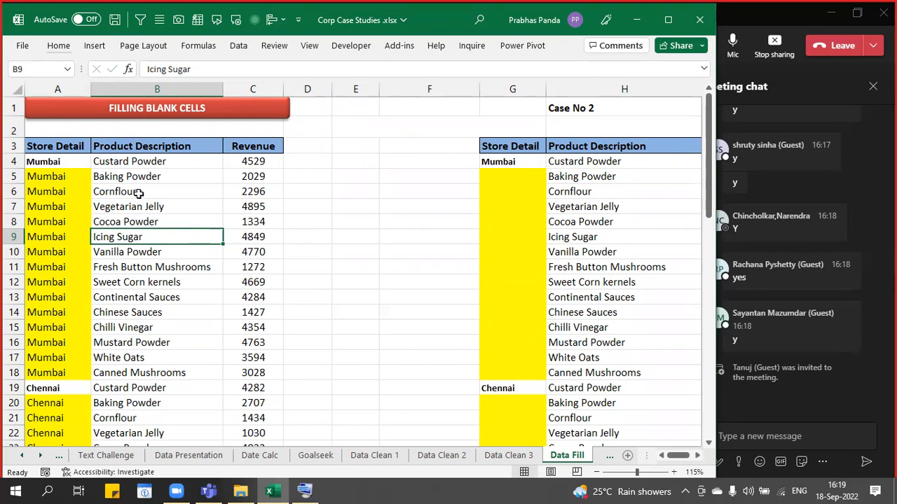
{"action": "scroll", "coordinate": [139, 194], "scroll_direction": "up", "scroll_amount": 1}
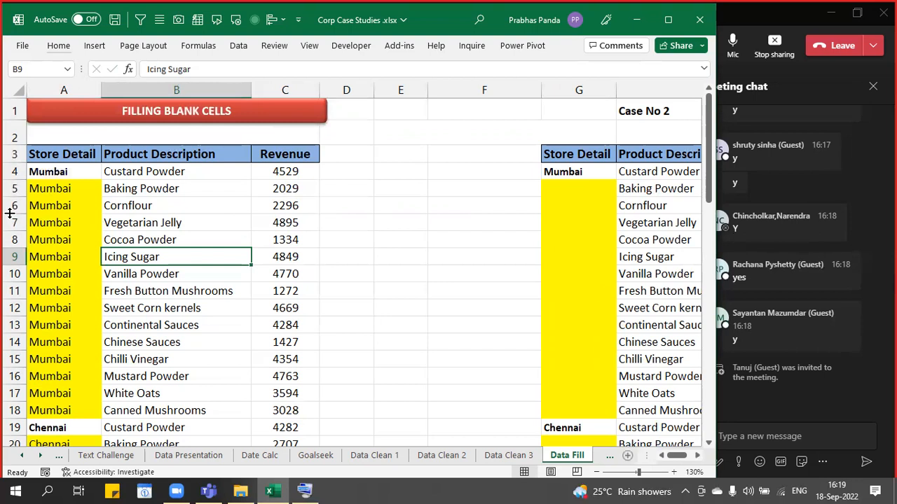
Undo the Store Detail fill and reselect only the blank cells in A3:A63 with Go To Special, Blanks
{"action": "key", "text": "ctrl+z"}
{"action": "left_click", "coordinate": [65, 187]}
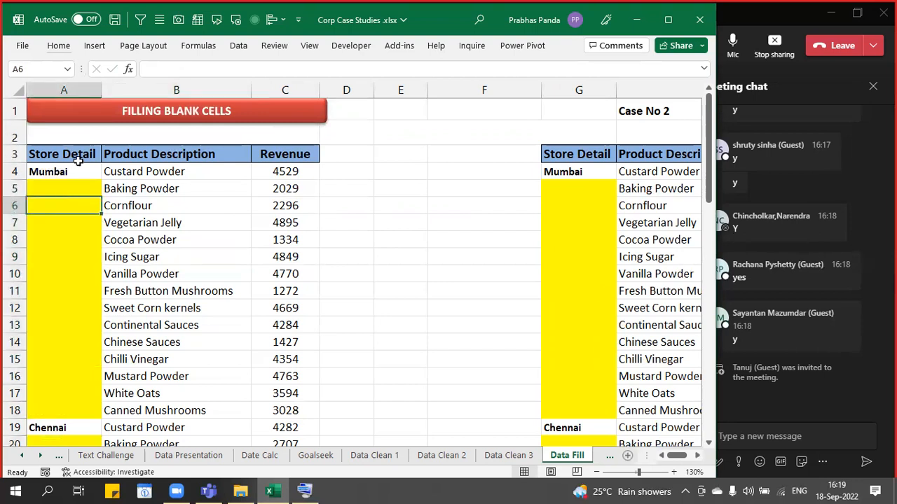
{"action": "left_click", "coordinate": [76, 158]}
{"action": "scroll", "coordinate": [73, 229], "scroll_direction": "down", "scroll_amount": 19}
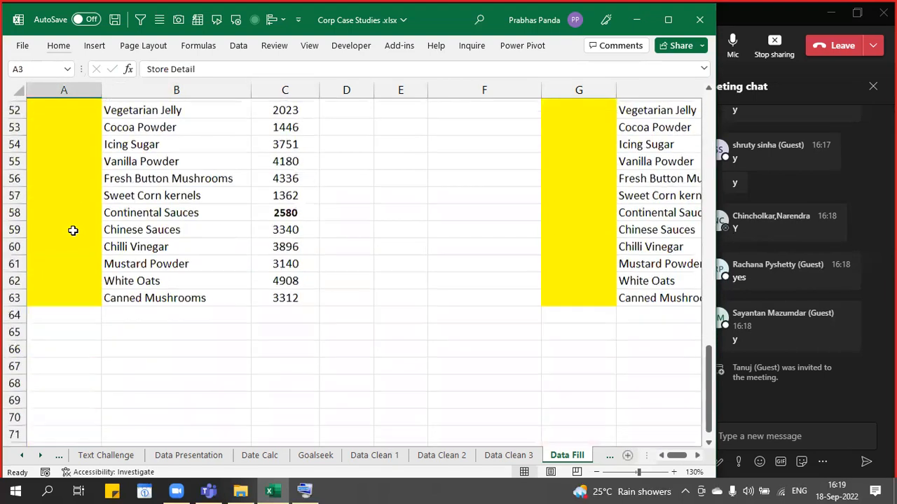
{"action": "left_click", "coordinate": [66, 213], "text": "shift"}
{"action": "key", "text": "F5"}
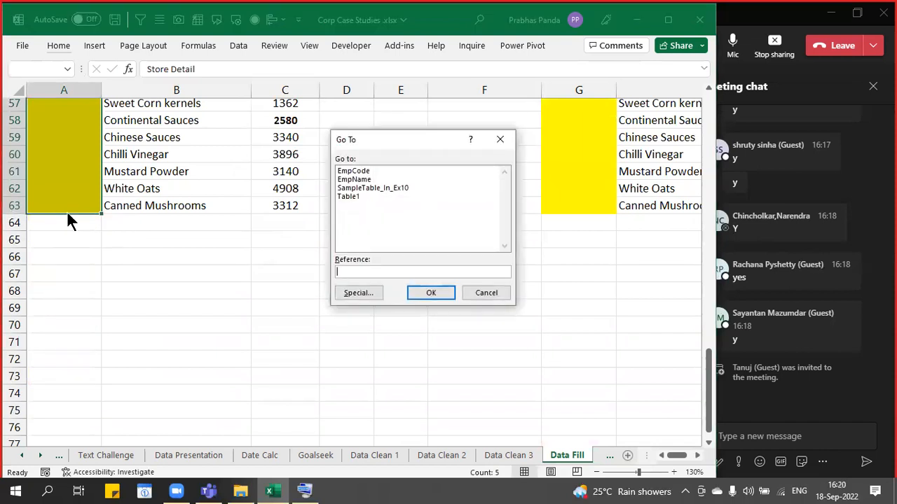
{"action": "left_click", "coordinate": [355, 293]}
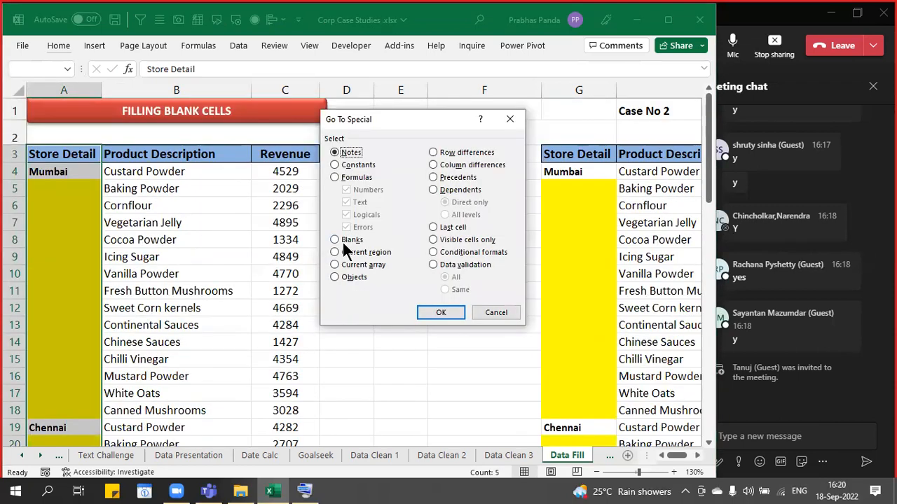
{"action": "left_click", "coordinate": [342, 240]}
{"action": "key", "text": "ctrl"}
{"action": "key", "text": "ctrl"}
{"action": "key", "text": "ctrl"}
{"action": "left_click", "coordinate": [424, 313]}
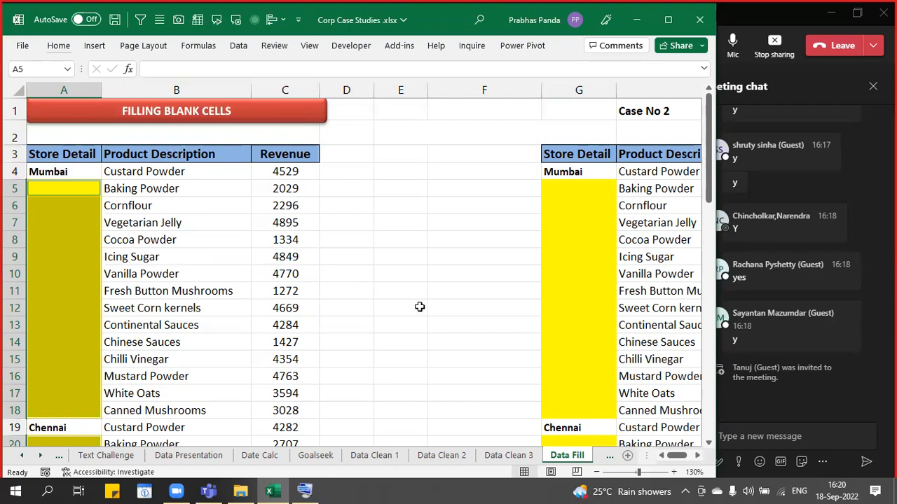
Enter =A4 into all selected blank cells of column A and check the resulting formula in cell A53
{"action": "type", "text": "="}
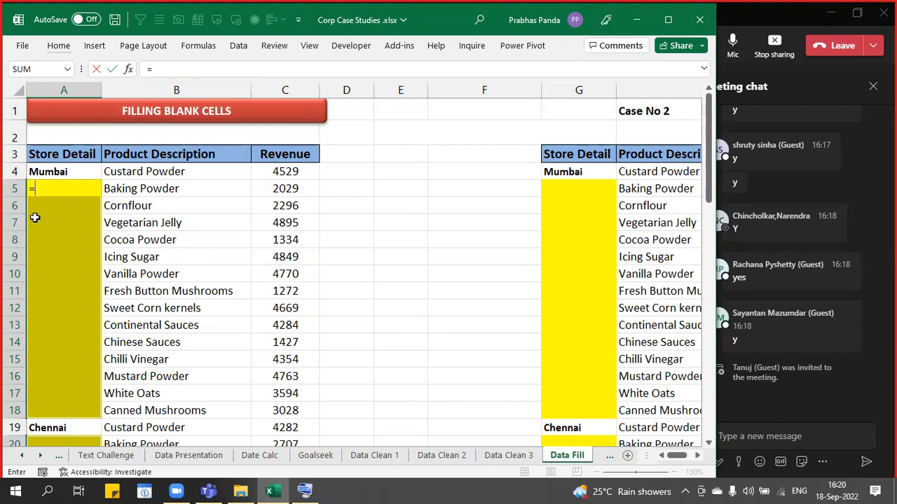
{"action": "left_click", "coordinate": [43, 173]}
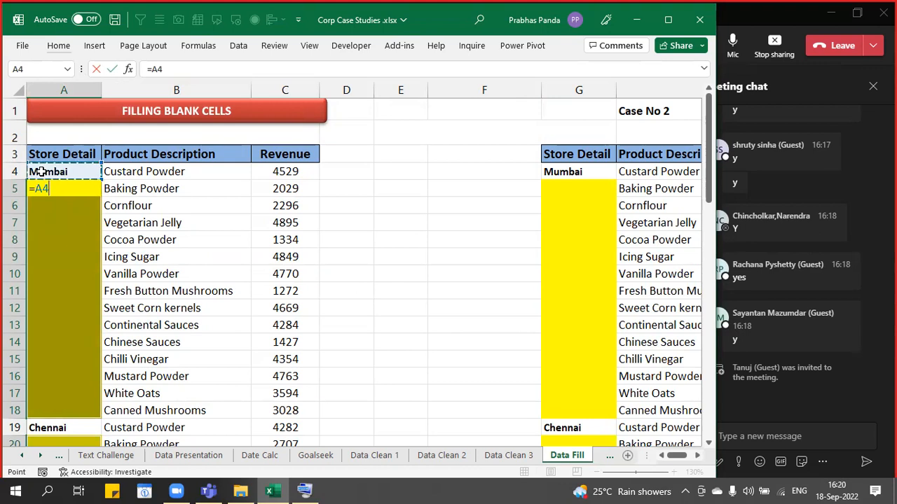
{"action": "key", "text": "ctrl+Return"}
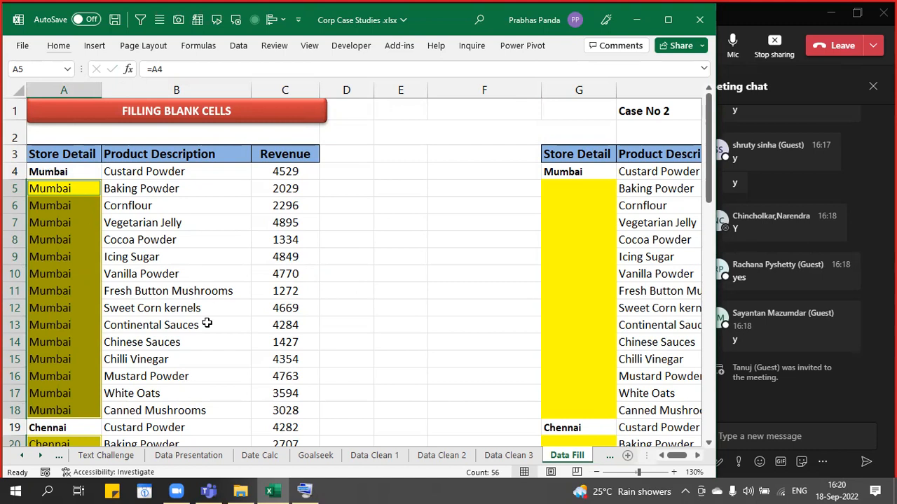
{"action": "scroll", "coordinate": [206, 321], "scroll_direction": "down", "scroll_amount": 14}
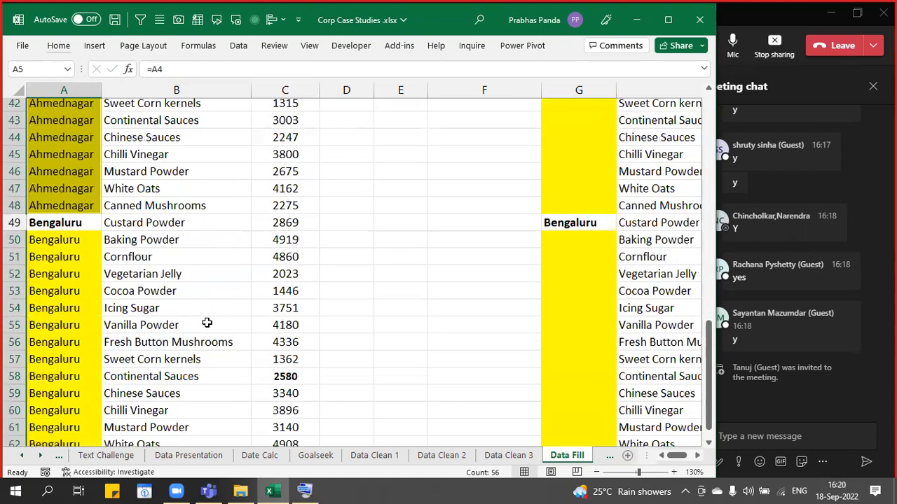
{"action": "left_click", "coordinate": [56, 294]}
{"action": "scroll", "coordinate": [55, 294], "scroll_direction": "up", "scroll_amount": 14}
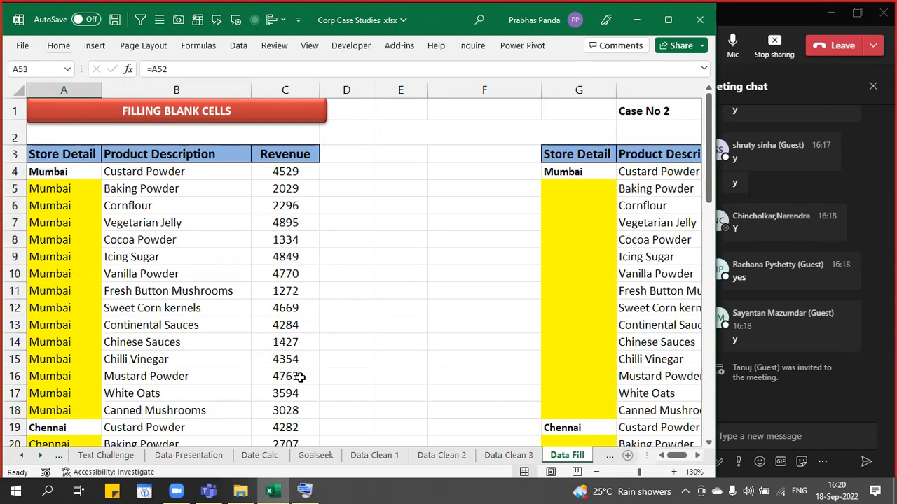
Examine the Case No 2 table and its blank Store Detail cells in column G
{"action": "scroll", "coordinate": [327, 261], "scroll_direction": "down", "scroll_amount": 3, "text": "ctrl"}
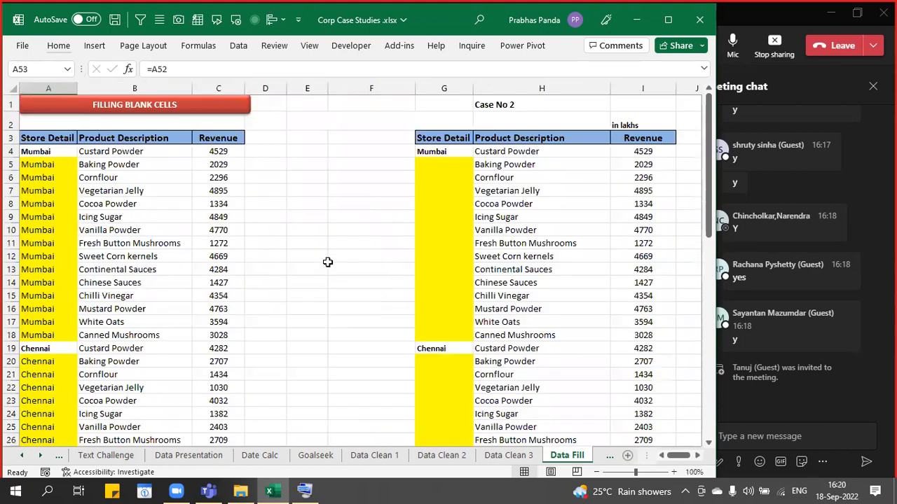
{"action": "left_click", "coordinate": [545, 103]}
{"action": "left_click", "coordinate": [466, 86]}
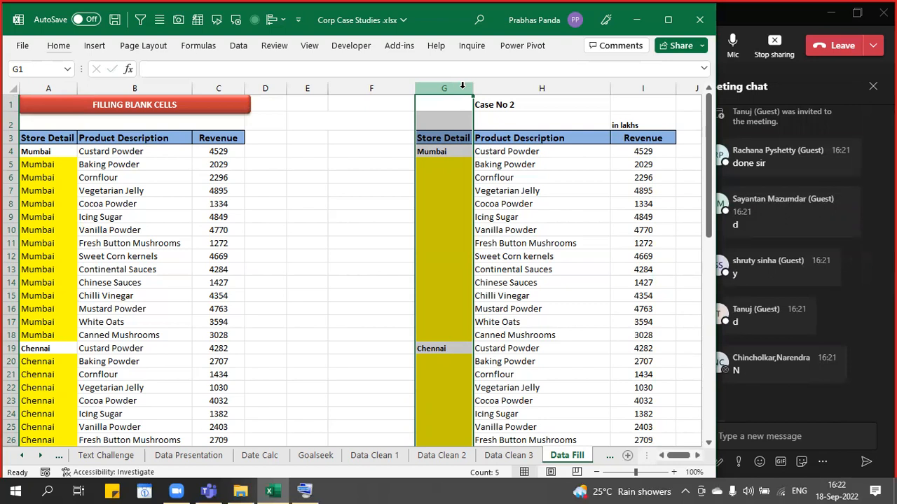
{"action": "key", "text": "Up"}
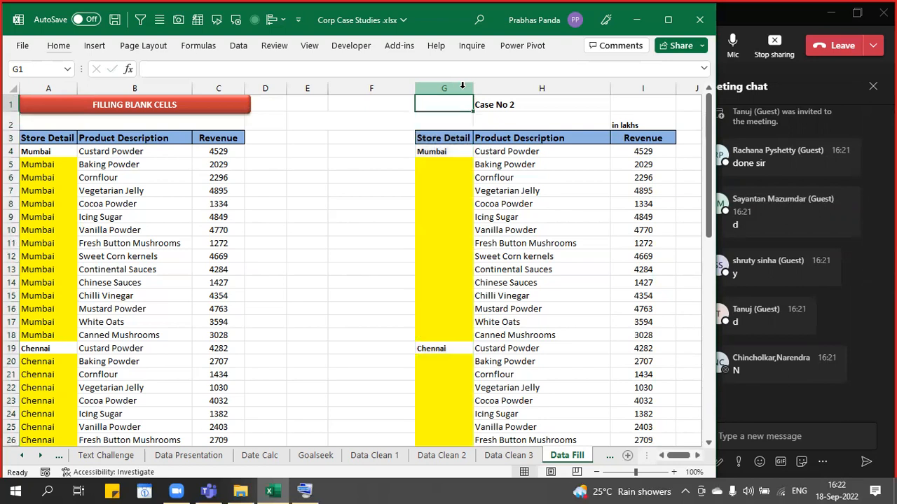
Go to the Sorting sheet and select cell A1 above the employee table
{"action": "key", "text": "ctrl+Page_Down"}
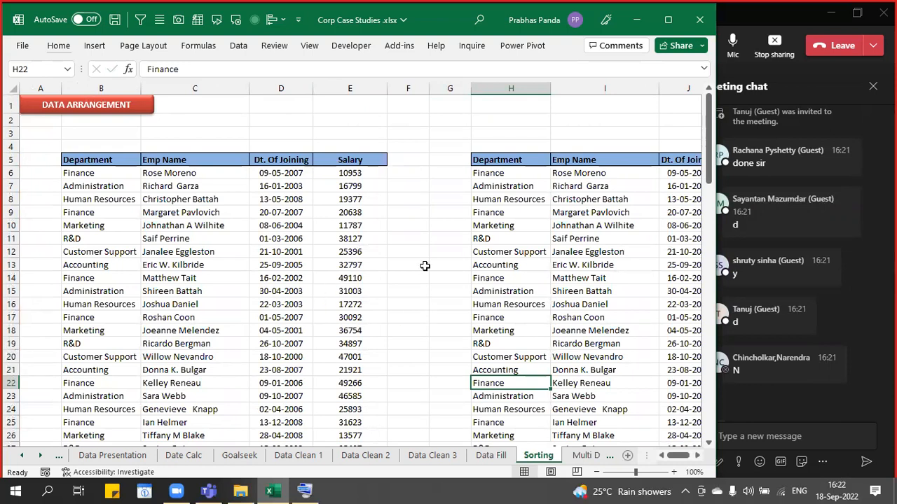
{"action": "left_click", "coordinate": [168, 243]}
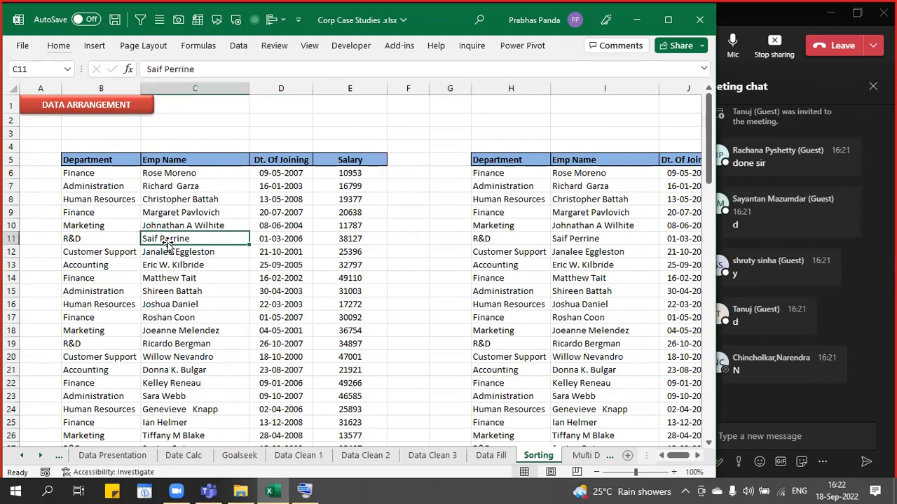
{"action": "scroll", "coordinate": [104, 273], "scroll_direction": "up", "scroll_amount": 1, "text": "ctrl"}
{"action": "scroll", "coordinate": [103, 274], "scroll_direction": "up", "scroll_amount": 2, "text": "ctrl"}
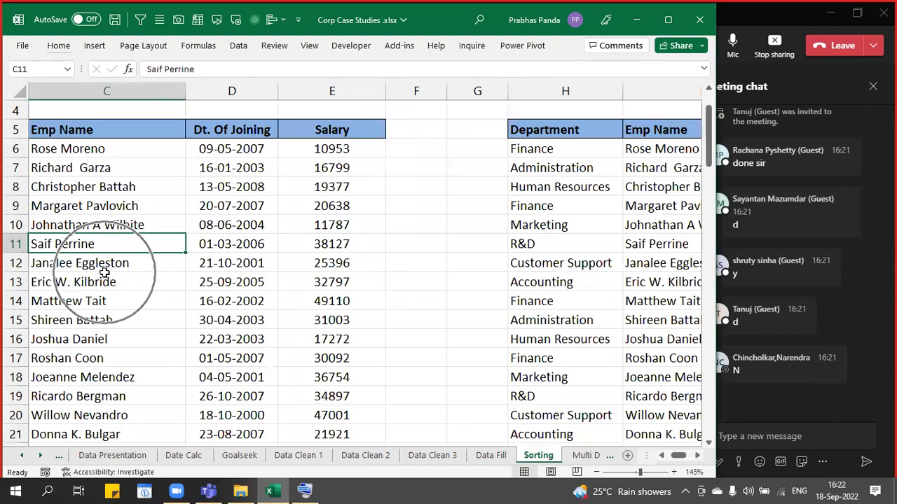
{"action": "key", "text": "Up"}
{"action": "key", "text": "Up"}
{"action": "key", "text": "Up"}
{"action": "key", "text": "Up"}
{"action": "key", "text": "Up"}
{"action": "key", "text": "Up"}
{"action": "key", "text": "Up"}
{"action": "key", "text": "Up"}
{"action": "key", "text": "Up"}
{"action": "key", "text": "Up"}
{"action": "key", "text": "Left"}
{"action": "key", "text": "Left"}
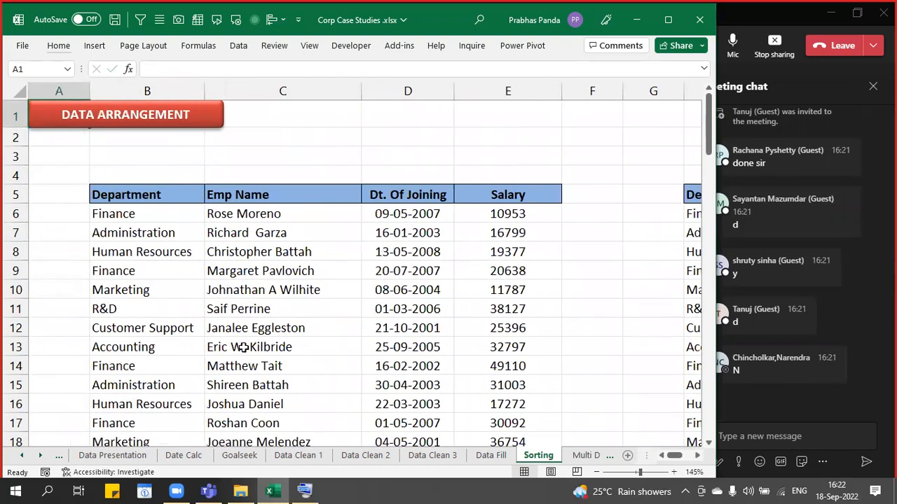
Examine the Department, Emp Name, Dt. Of Joining and Salary columns of the first employee table
{"action": "left_click", "coordinate": [263, 289]}
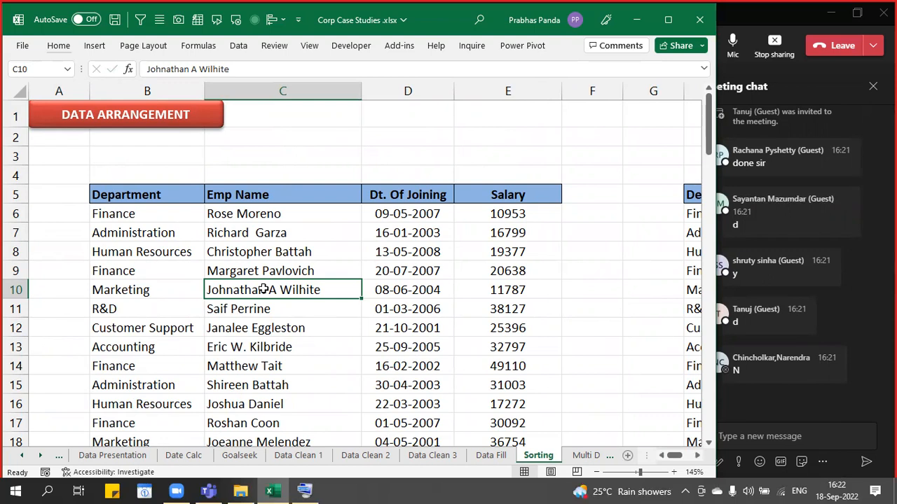
{"action": "left_click_drag", "start_coordinate": [140, 195], "coordinate": [140, 420]}
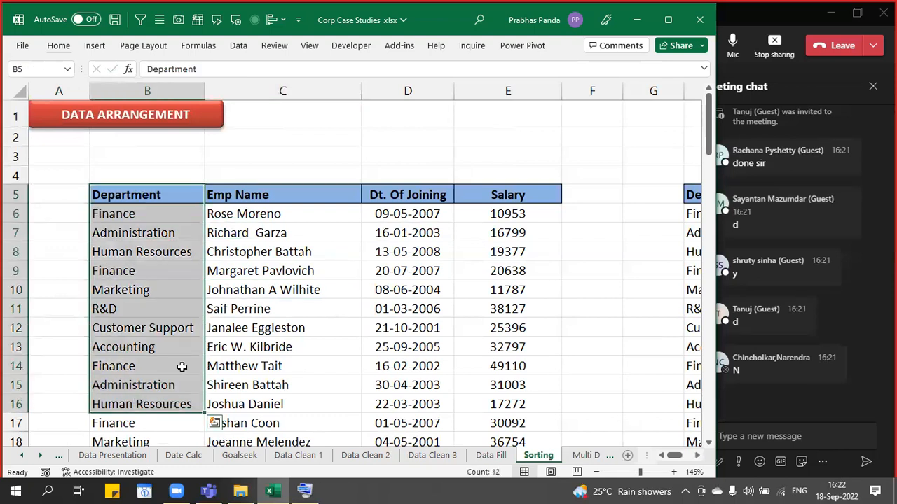
{"action": "left_click", "coordinate": [327, 90]}
{"action": "left_click", "coordinate": [420, 91]}
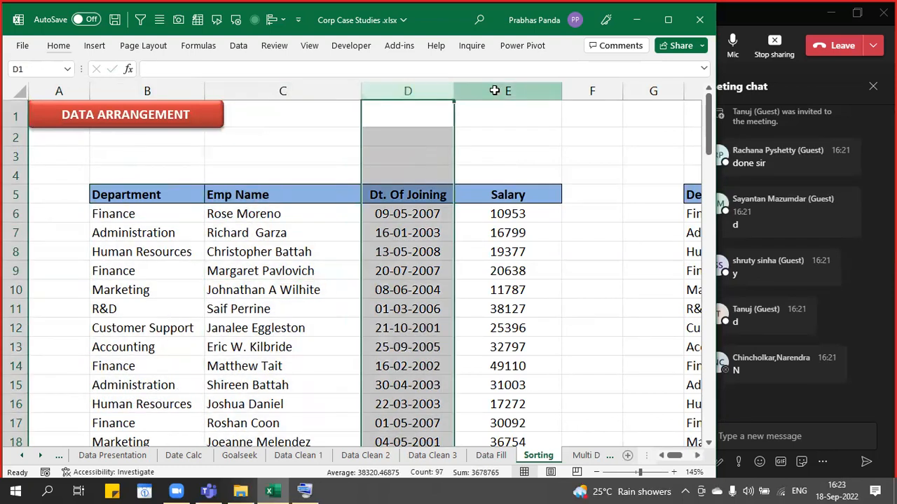
{"action": "left_click", "coordinate": [495, 87]}
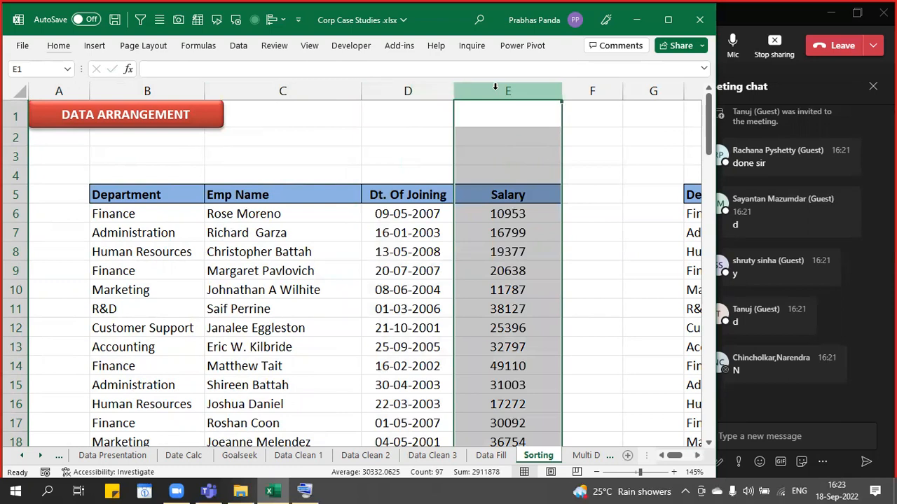
{"action": "left_click", "coordinate": [289, 288]}
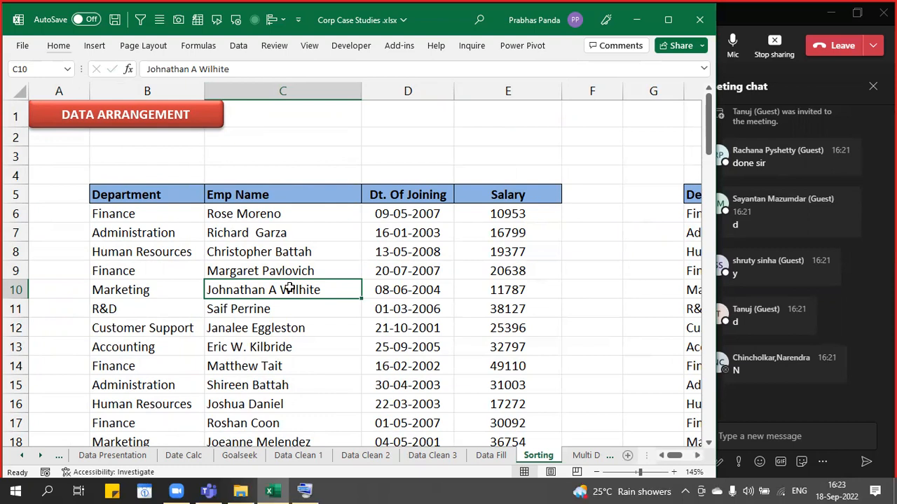
Examine the unsorted Department entries from the header in B5 down to row 16
{"action": "left_click_drag", "start_coordinate": [144, 196], "coordinate": [159, 414]}
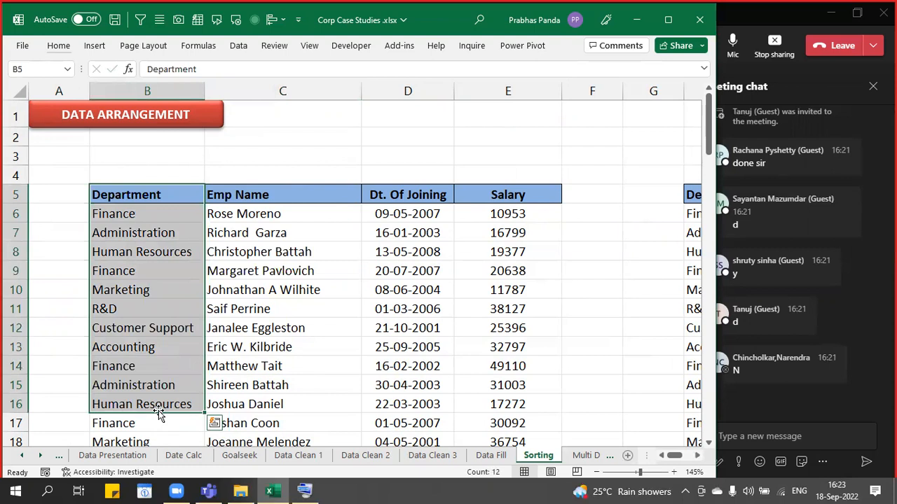
{"action": "left_click", "coordinate": [180, 236]}
{"action": "left_click", "coordinate": [158, 212]}
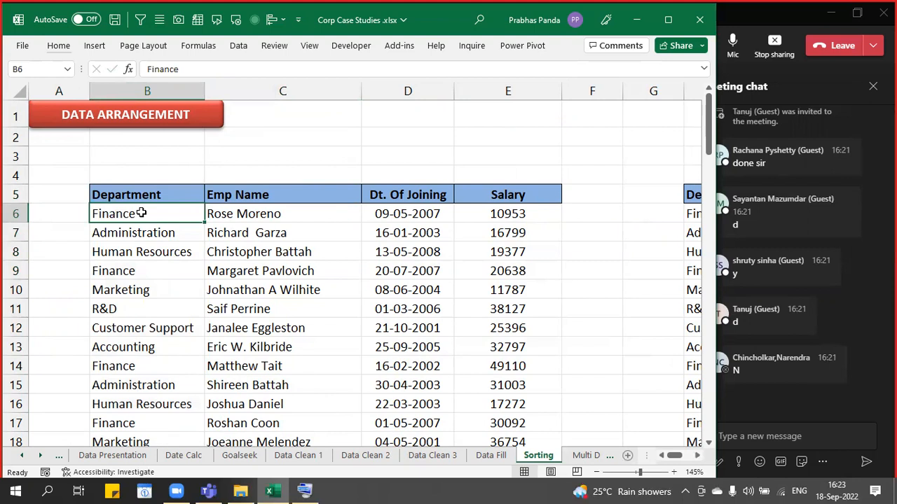
{"action": "left_click", "coordinate": [150, 234]}
{"action": "left_click", "coordinate": [145, 250]}
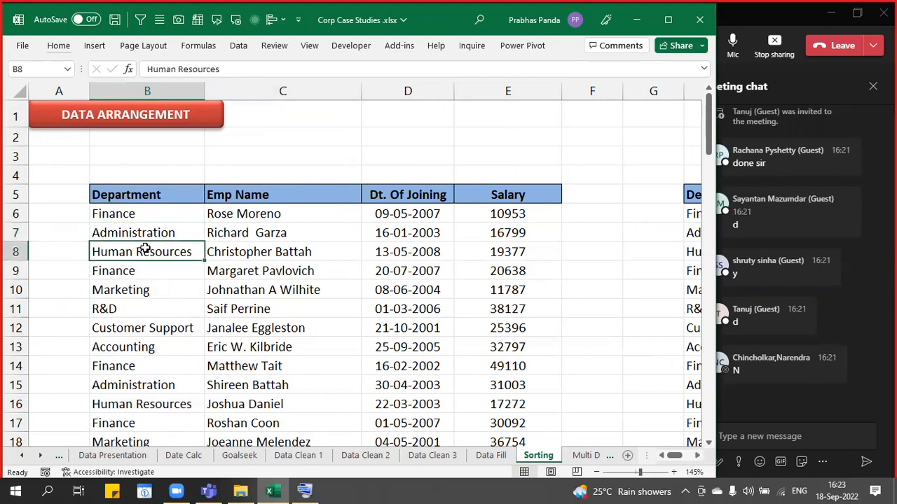
{"action": "left_click", "coordinate": [136, 271]}
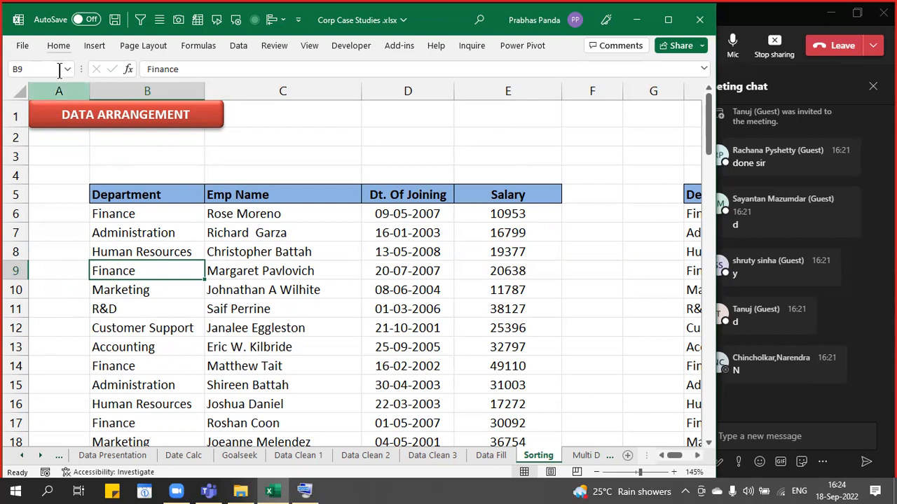
Look over the different ways to reach the sort commands, including Custom Sort for the Department header, without applying a sort
{"action": "left_click", "coordinate": [73, 48]}
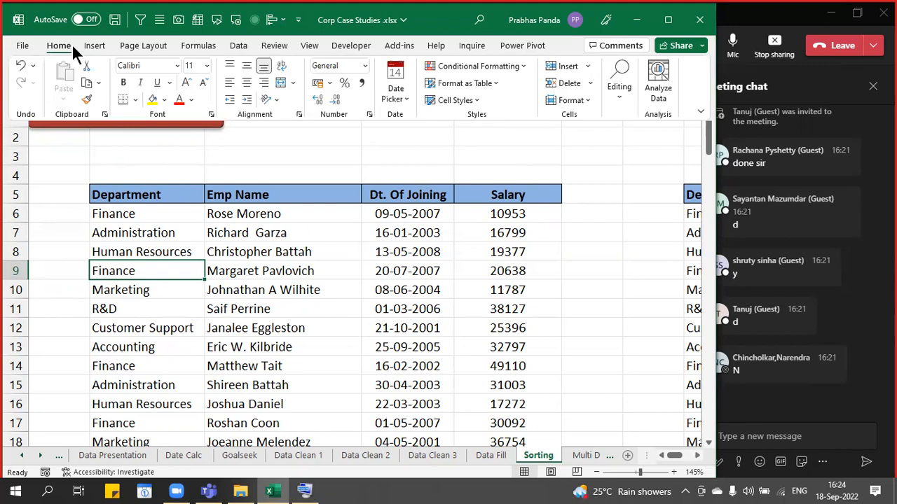
{"action": "left_click", "coordinate": [620, 89]}
{"action": "left_click", "coordinate": [692, 160]}
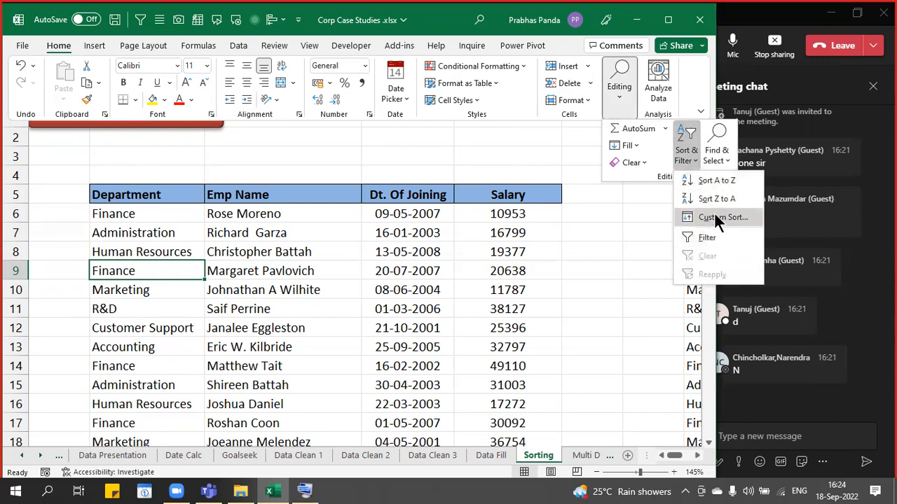
{"action": "left_click", "coordinate": [239, 46]}
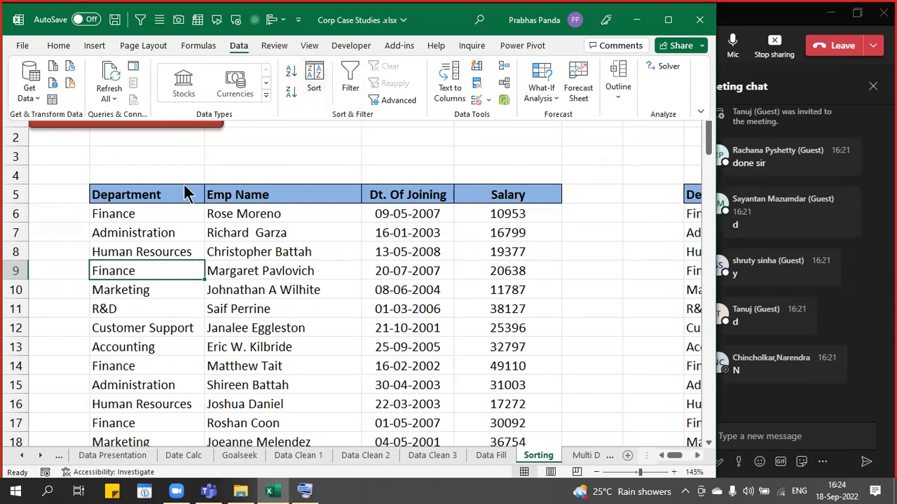
{"action": "left_click", "coordinate": [152, 196]}
{"action": "right_click", "coordinate": [152, 196]}
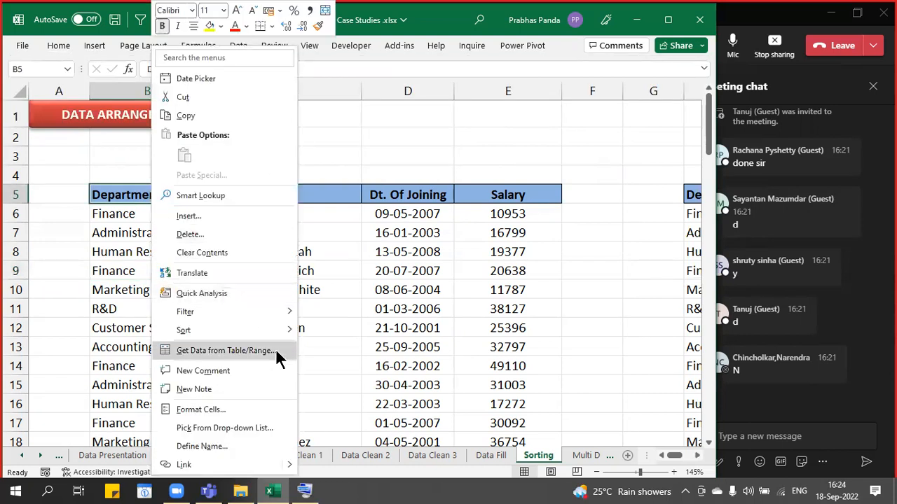
{"action": "mouse_move", "coordinate": [280, 330]}
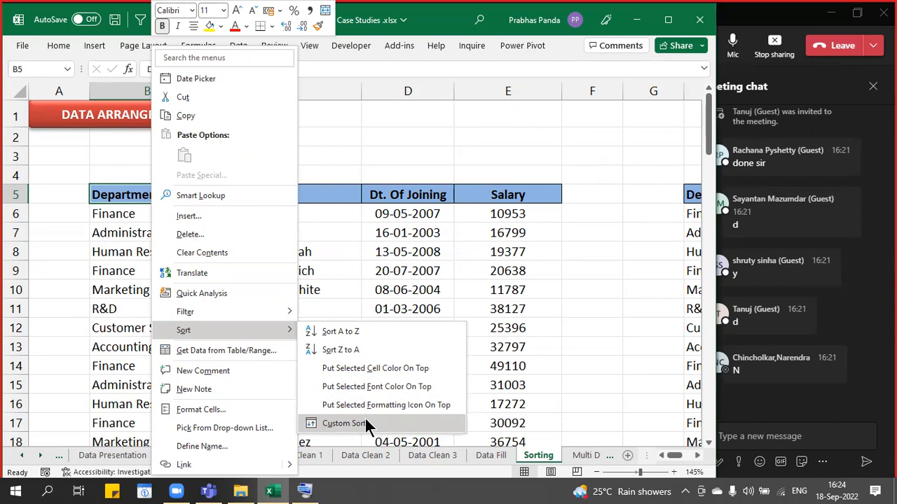
{"action": "left_click", "coordinate": [386, 236]}
{"action": "left_click", "coordinate": [386, 236]}
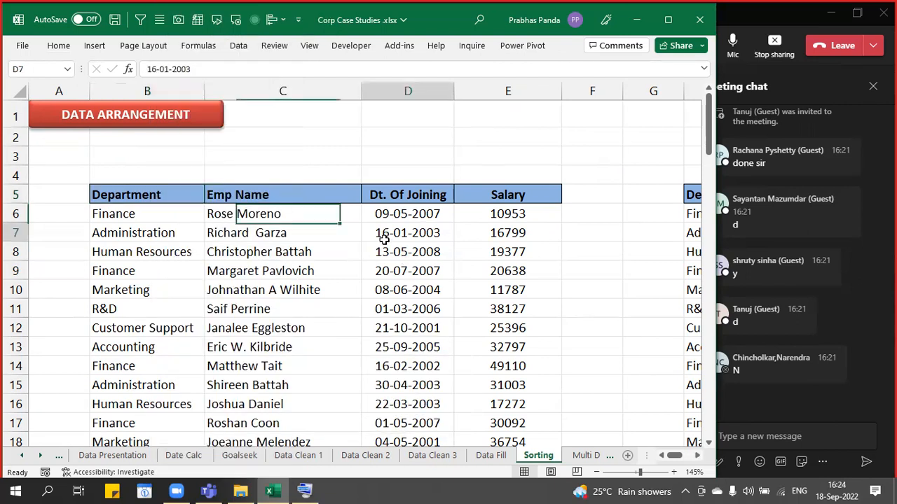
Enter the shortcut note ALT+D+S in cell D1 and its label DATA-- SORTING in cell E1
{"action": "left_click", "coordinate": [381, 111]}
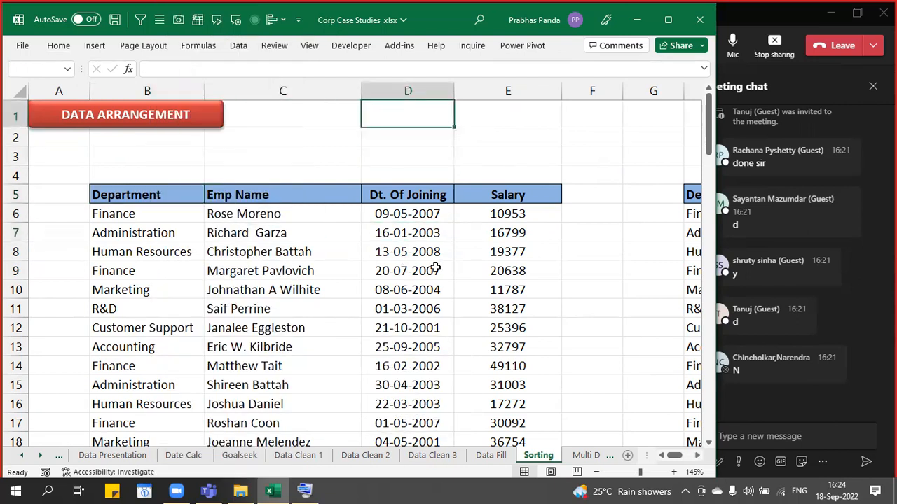
{"action": "type", "text": "ALT+D+S"}
{"action": "key", "text": "Tab"}
{"action": "type", "text": "DATA-- SOR"}
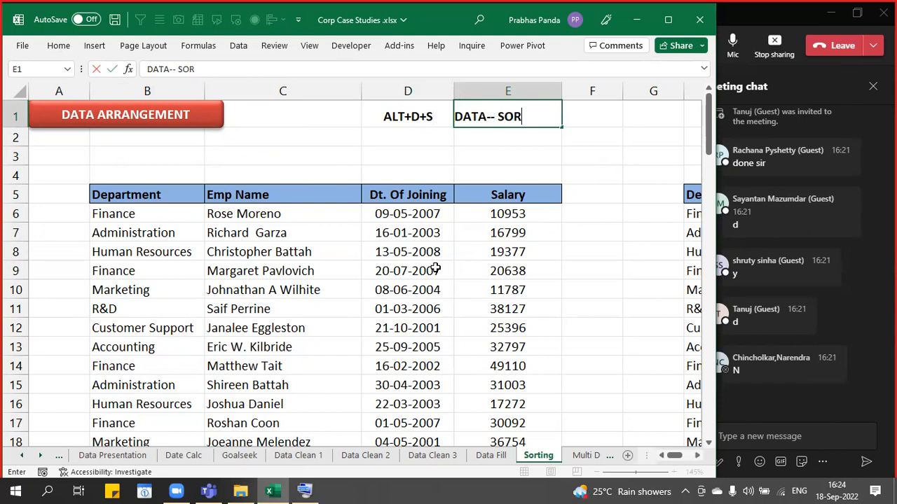
{"action": "type", "text": "TING"}
{"action": "key", "text": "Return"}
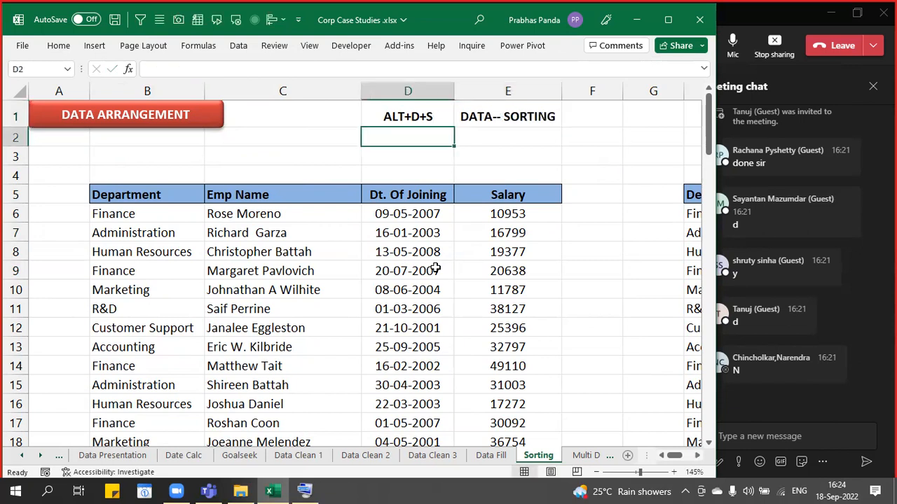
Sort the whole first employee table by Department, on cell values in A to Z order, treating row 5 as headers
{"action": "key", "text": "Down"}
{"action": "key", "text": "Down"}
{"action": "key", "text": "Down"}
{"action": "key", "text": "Down"}
{"action": "key", "text": "ctrl+a"}
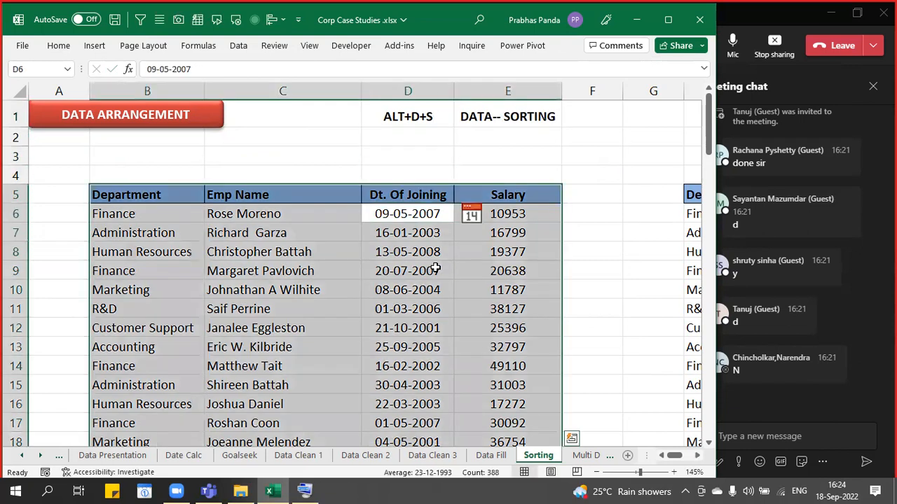
{"action": "key", "text": "alt"}
{"action": "key", "text": "d"}
{"action": "key", "text": "s"}
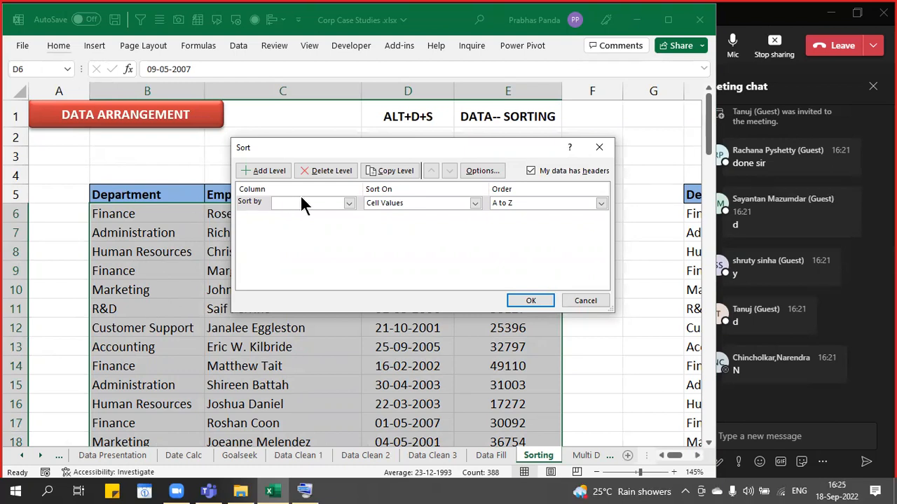
{"action": "left_click", "coordinate": [348, 202]}
{"action": "left_click", "coordinate": [303, 217]}
{"action": "left_click", "coordinate": [534, 201]}
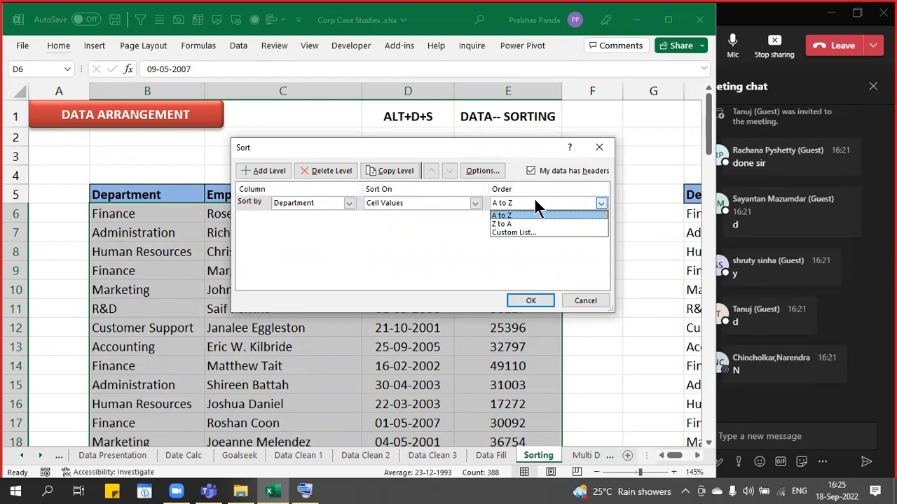
{"action": "left_click", "coordinate": [535, 203]}
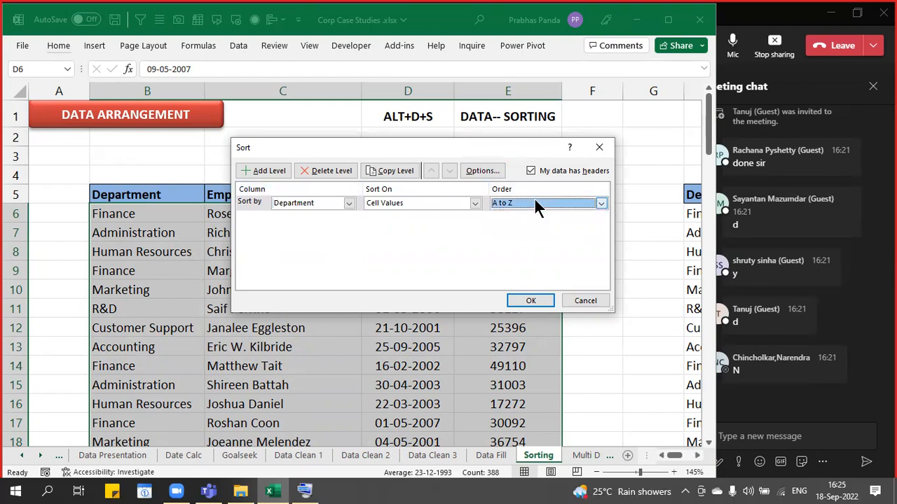
{"action": "left_click", "coordinate": [533, 299]}
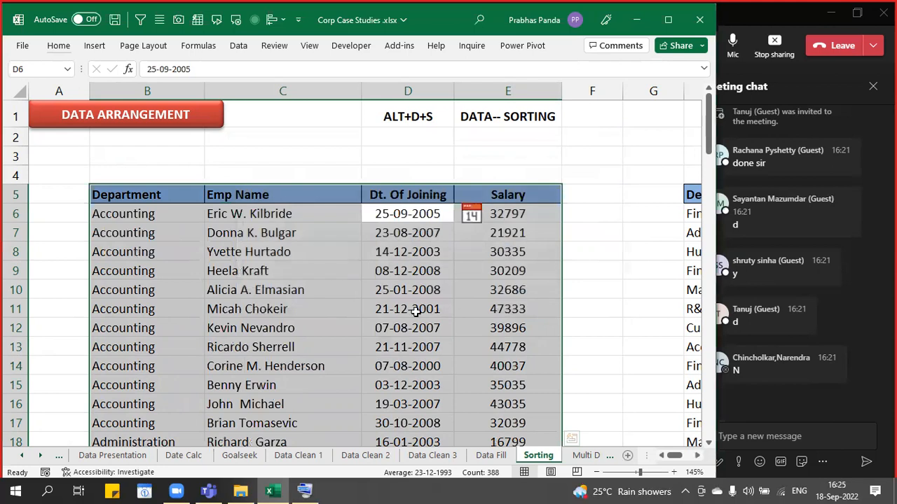
Examine how the sorted rows are grouped by department, starting with the Accounting block in B6:E17
{"action": "scroll", "coordinate": [333, 273], "scroll_direction": "down", "scroll_amount": 3}
{"action": "left_click", "coordinate": [335, 273]}
{"action": "left_click_drag", "start_coordinate": [150, 159], "coordinate": [483, 364]}
{"action": "scroll", "coordinate": [321, 325], "scroll_direction": "down", "scroll_amount": 5}
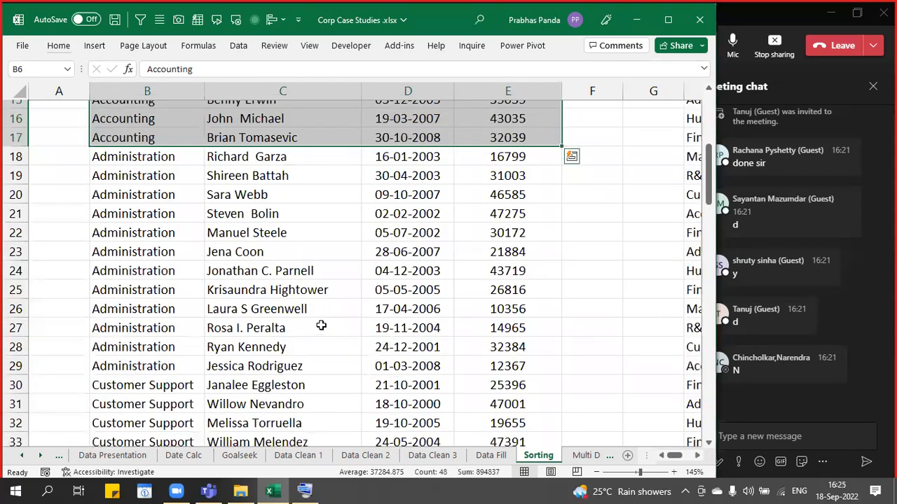
{"action": "scroll", "coordinate": [321, 325], "scroll_direction": "down", "scroll_amount": 4}
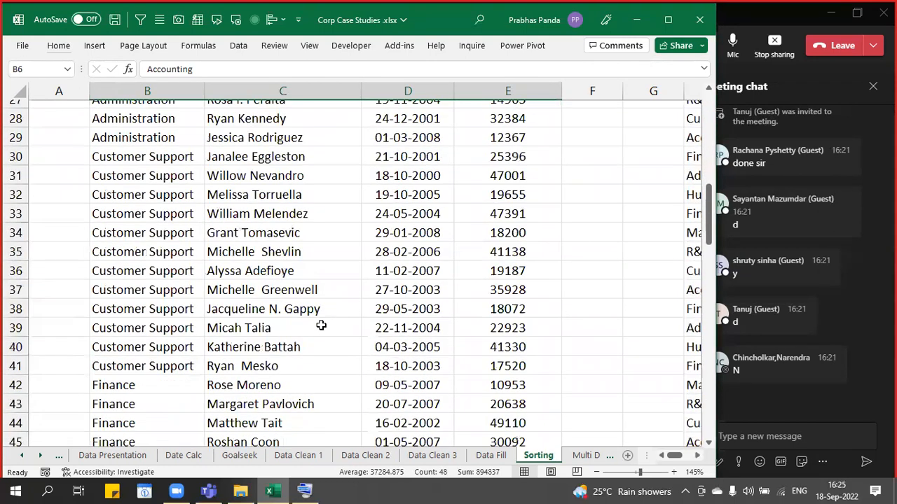
{"action": "scroll", "coordinate": [321, 325], "scroll_direction": "up", "scroll_amount": 9}
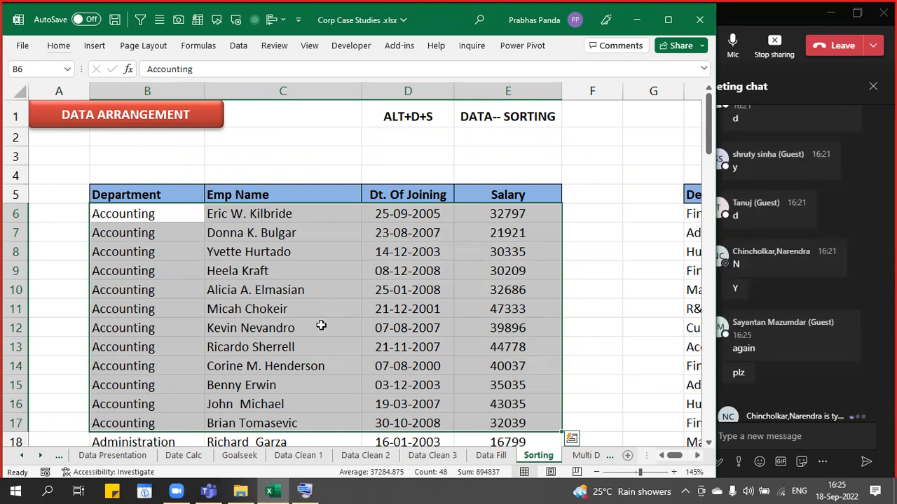
Look over the columns offered for sorting the whole employee table without applying a sort, and review the Accounting rows B6:E17
{"action": "left_click", "coordinate": [277, 273]}
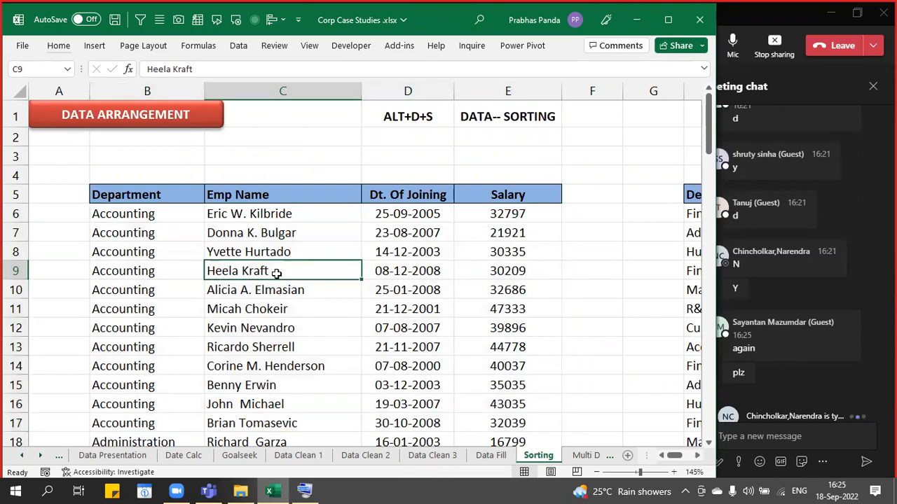
{"action": "key", "text": "ctrl+a"}
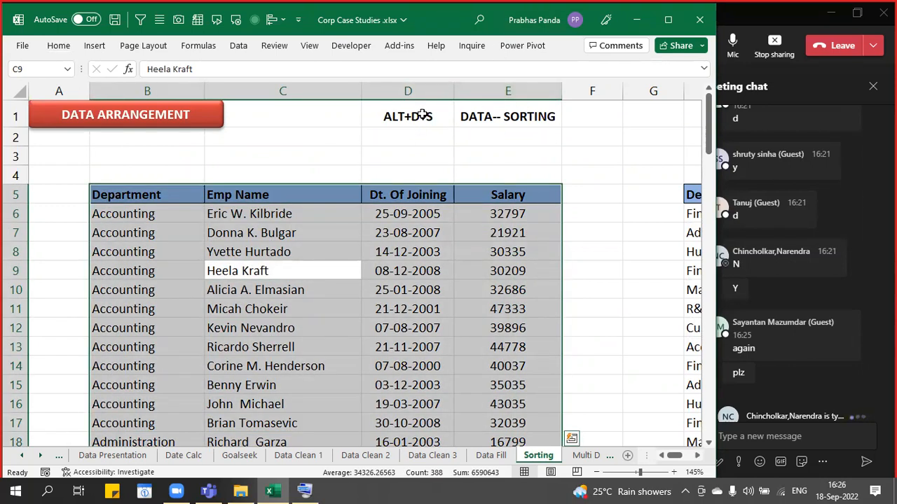
{"action": "key", "text": "alt+d"}
{"action": "key", "text": "s"}
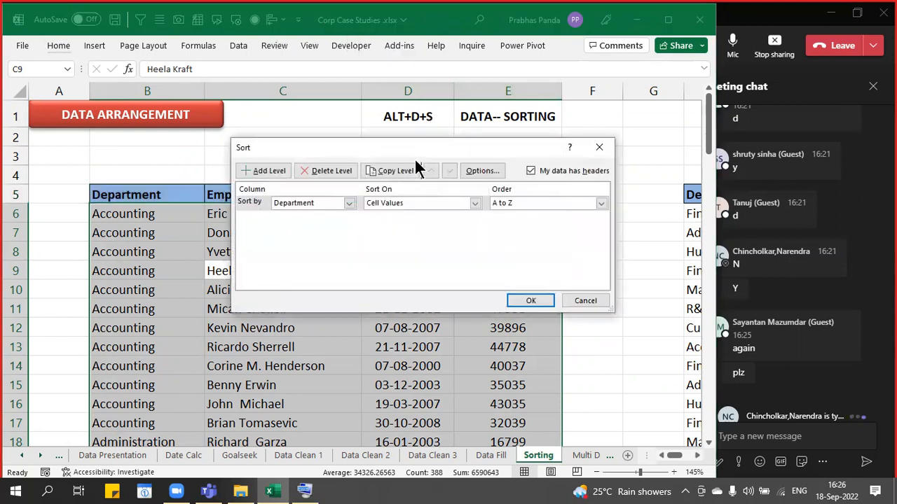
{"action": "left_click_drag", "start_coordinate": [415, 152], "coordinate": [417, 180]}
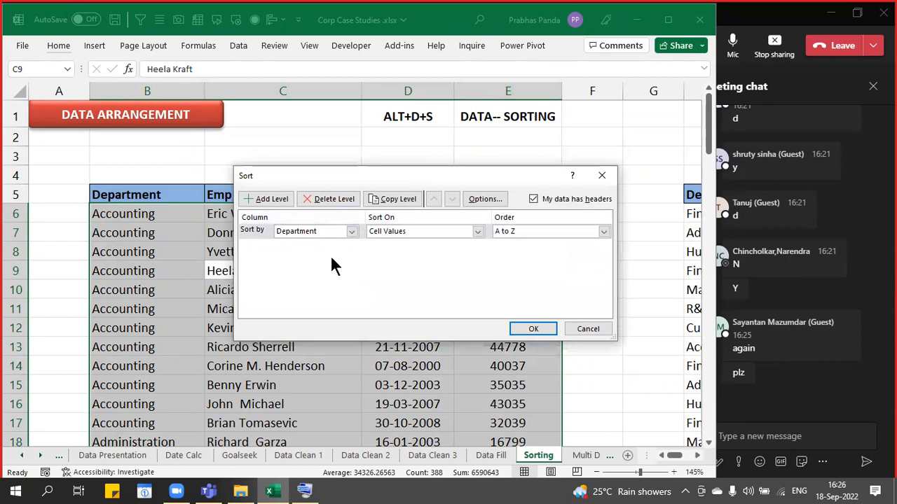
{"action": "left_click", "coordinate": [352, 232]}
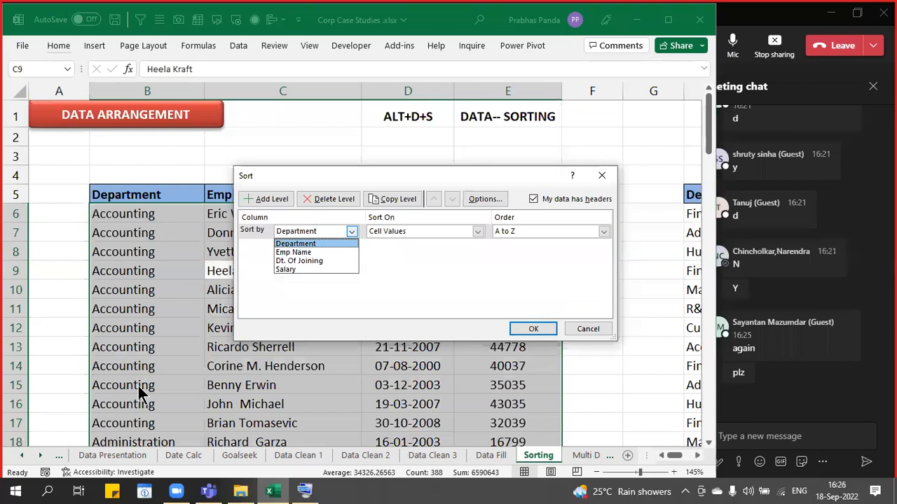
{"action": "left_click", "coordinate": [585, 335]}
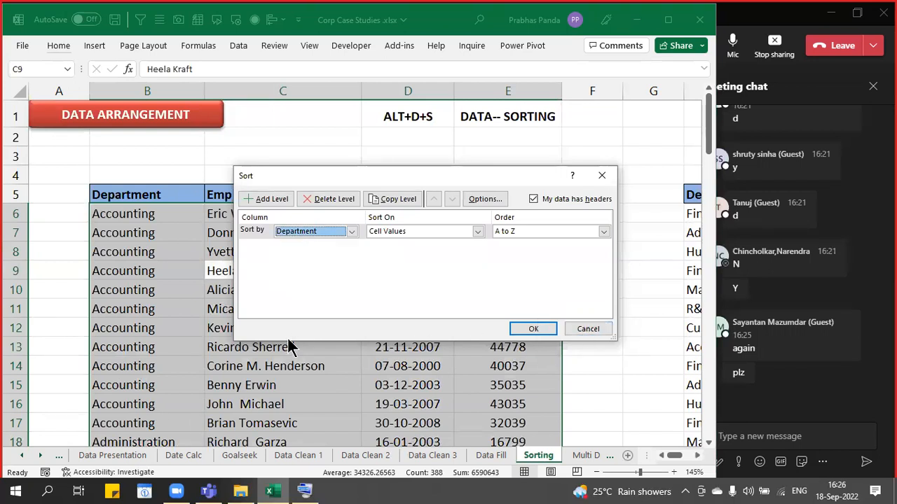
{"action": "left_click", "coordinate": [600, 329]}
{"action": "key", "text": "Left"}
{"action": "left_click_drag", "start_coordinate": [126, 214], "coordinate": [528, 423]}
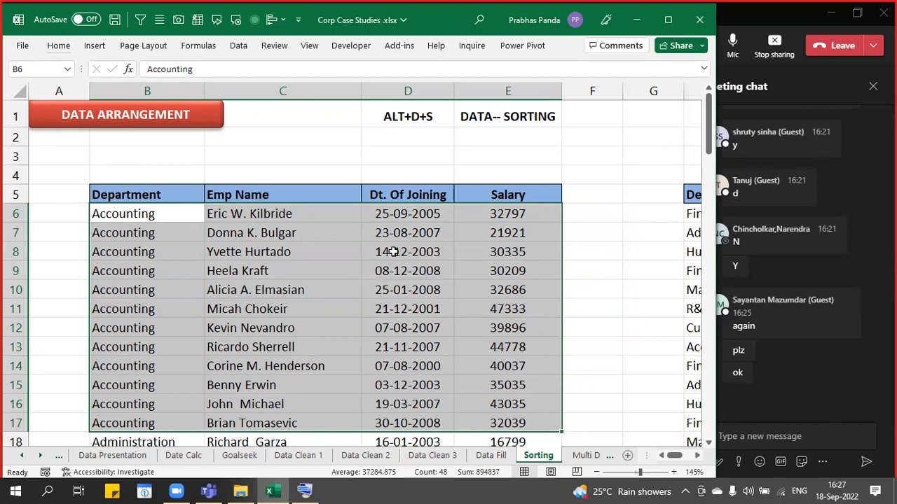
Set up a custom sort of the whole first employee table, adding a second sort level below Department
{"action": "left_click", "coordinate": [331, 282]}
{"action": "key", "text": "ctrl+a"}
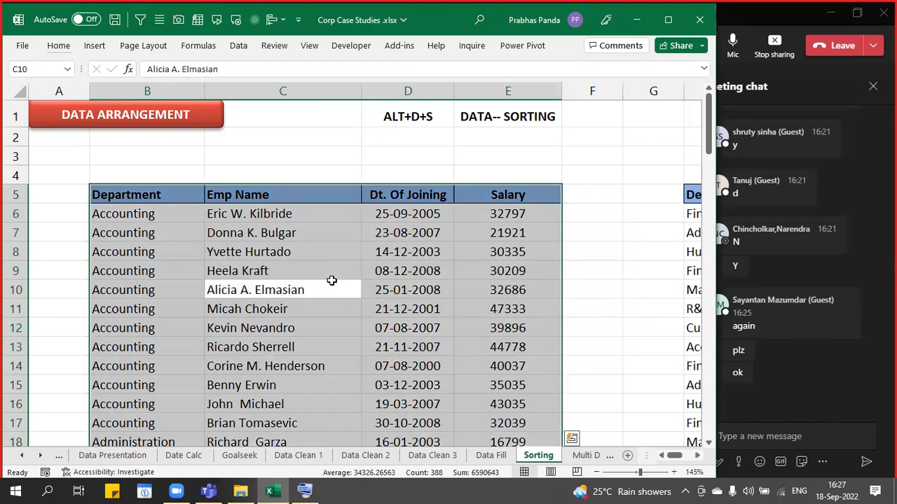
{"action": "key", "text": "alt+d"}
{"action": "key", "text": "s"}
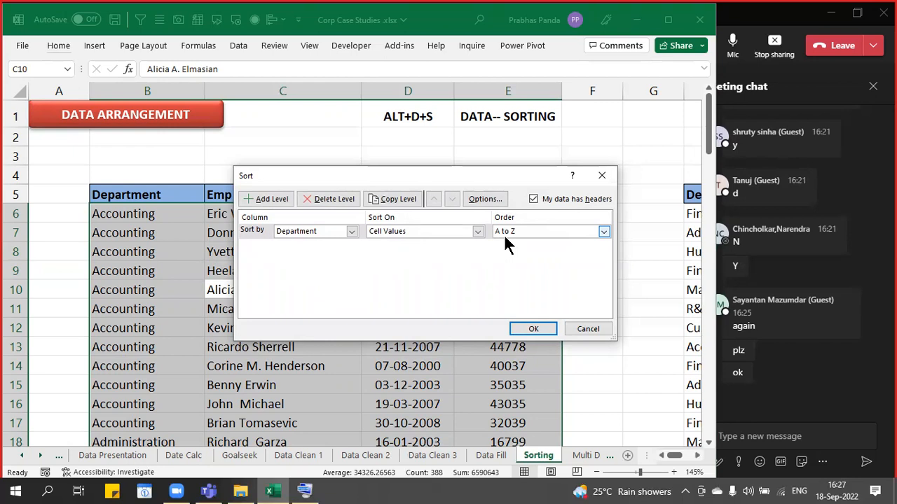
{"action": "left_click", "coordinate": [262, 197]}
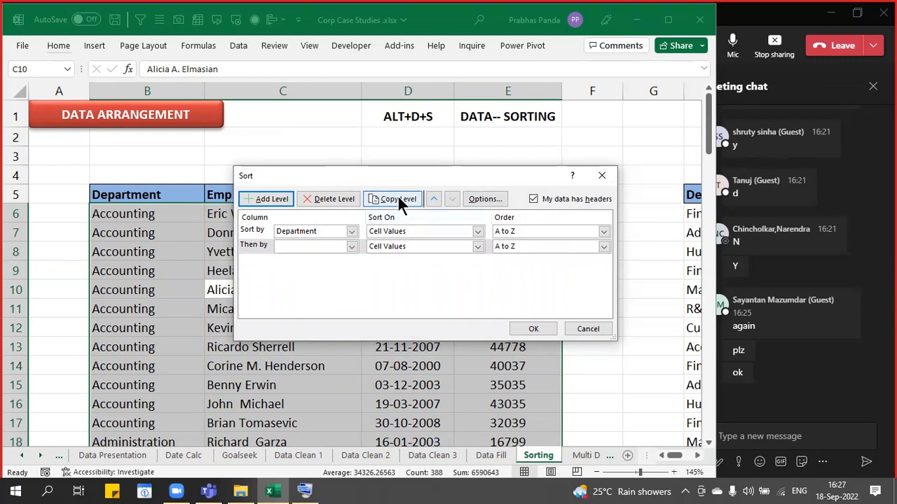
{"action": "left_click_drag", "start_coordinate": [397, 185], "coordinate": [333, 248]}
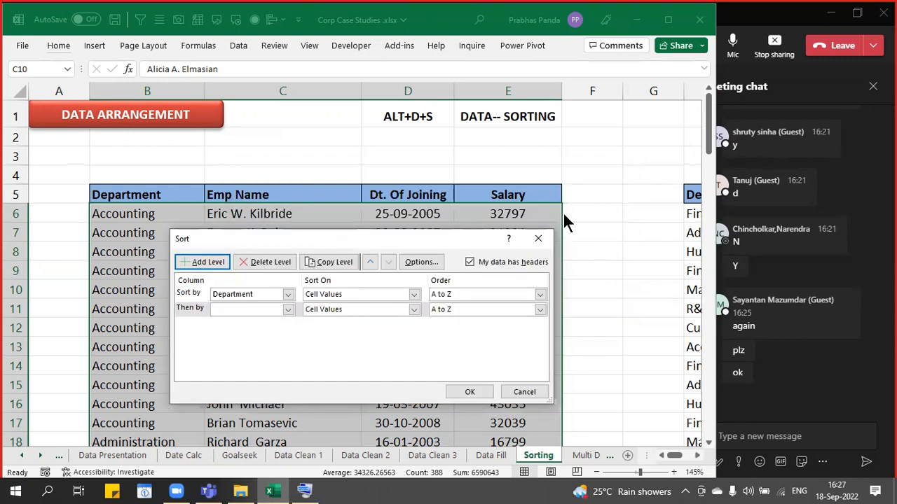
Set the second sort level to Salary on cell values, Largest to Smallest, and apply the two-level sort
{"action": "left_click", "coordinate": [287, 310]}
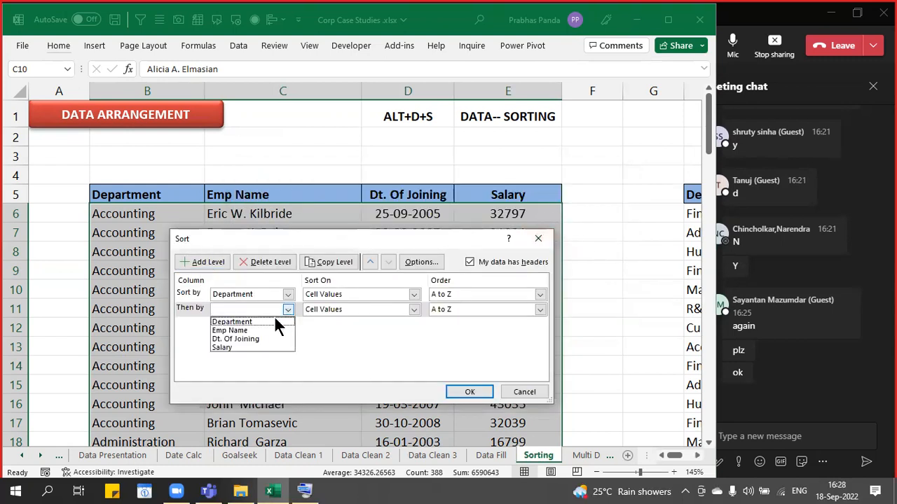
{"action": "left_click", "coordinate": [249, 346]}
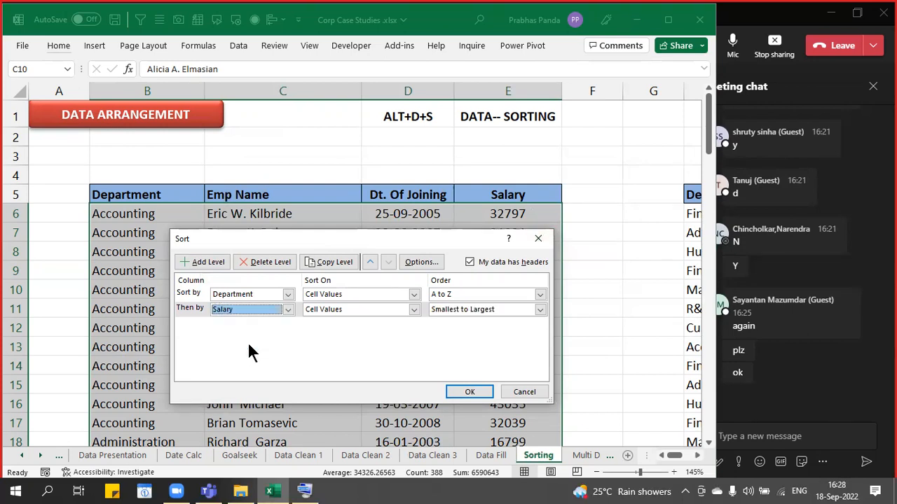
{"action": "left_click", "coordinate": [501, 309]}
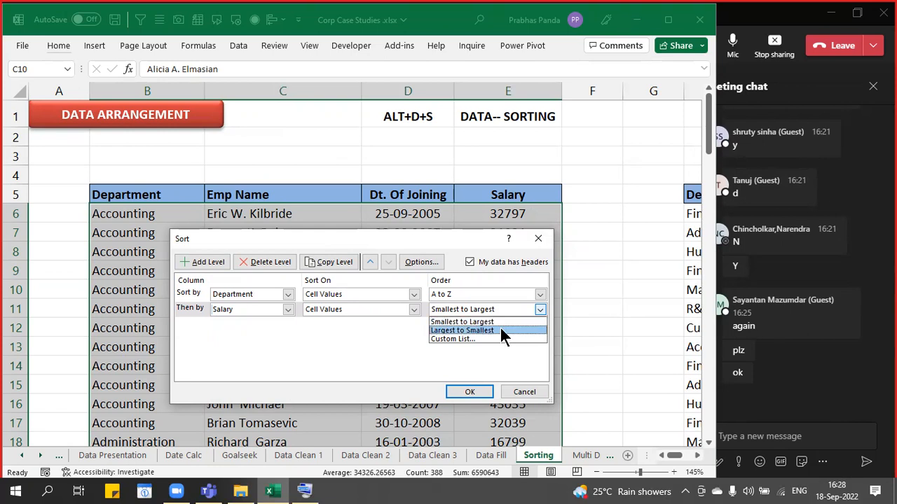
{"action": "left_click", "coordinate": [502, 335]}
{"action": "left_click", "coordinate": [478, 390]}
{"action": "left_click", "coordinate": [439, 291]}
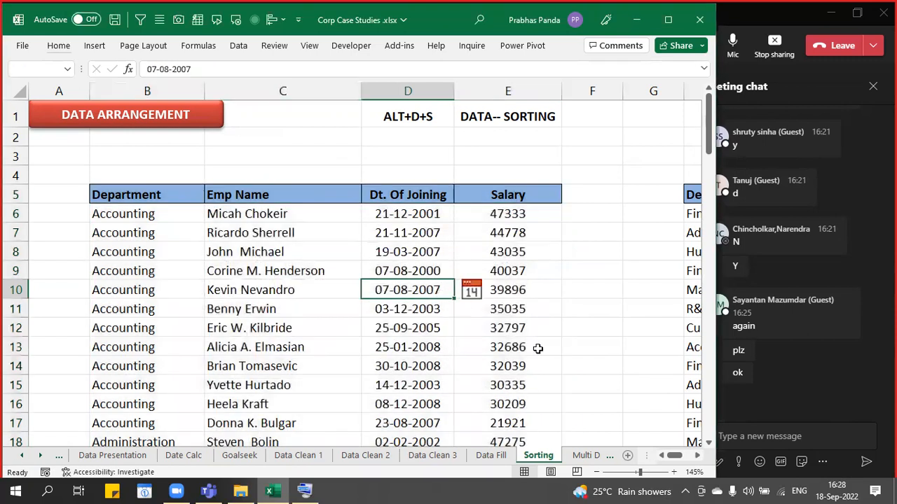
Select the sorted Accounting rows B6:E17 and narrow the Department column slightly
{"action": "left_click_drag", "start_coordinate": [139, 217], "coordinate": [515, 426]}
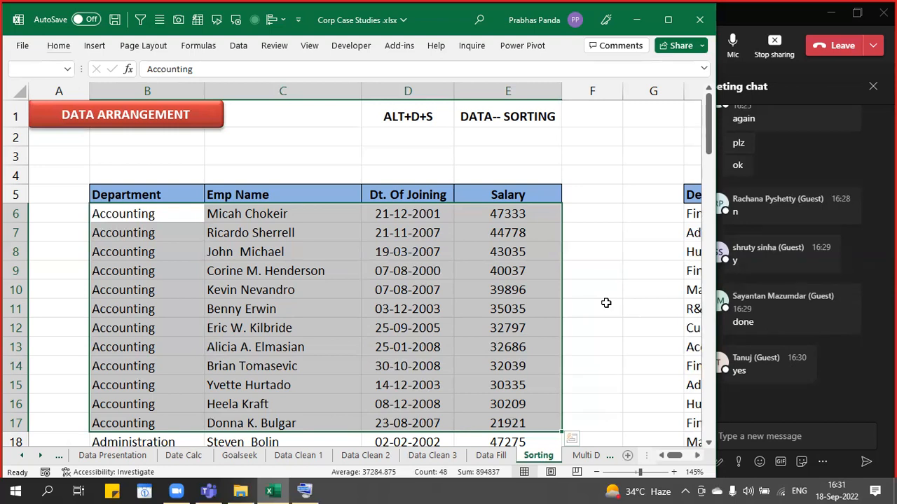
{"action": "scroll", "coordinate": [517, 336], "scroll_direction": "down", "scroll_amount": 1}
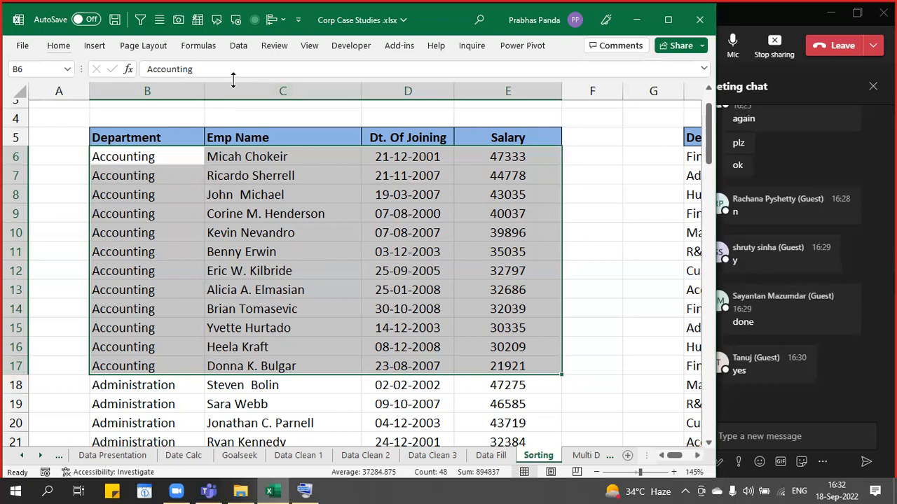
{"action": "left_click", "coordinate": [206, 89]}
{"action": "mouse_move", "coordinate": [204, 89]}
{"action": "left_mouse_down"}
{"action": "mouse_move", "coordinate": [178, 89]}
{"action": "mouse_move", "coordinate": [196, 89]}
{"action": "left_mouse_up"}
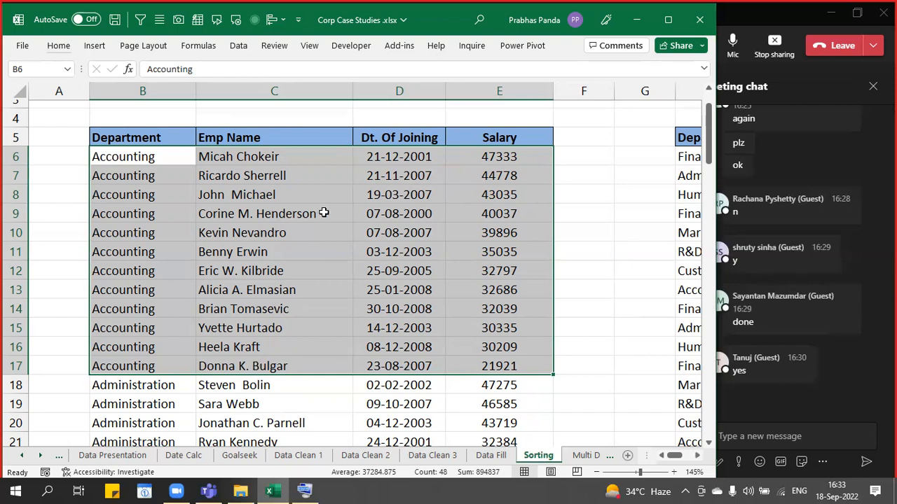
Examine the order of salaries within the Accounting rows, along with the joining dates and the empty column F beside the table
{"action": "left_click", "coordinate": [323, 213]}
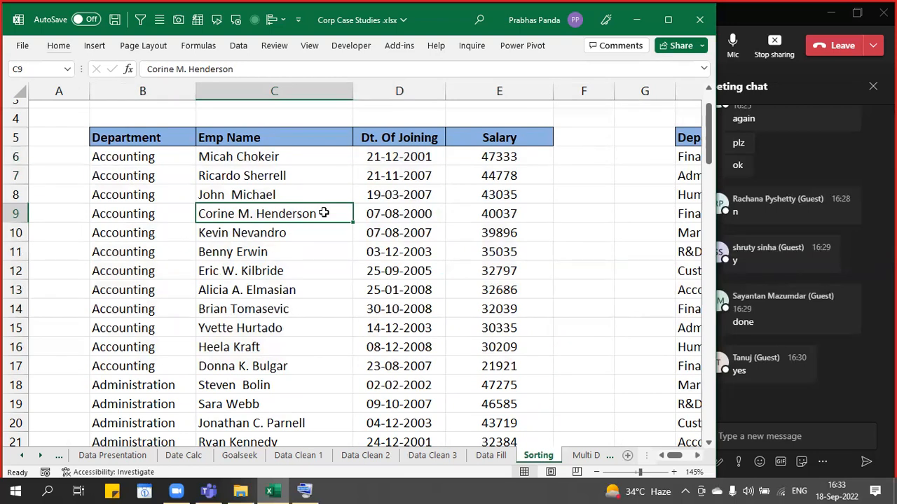
{"action": "left_click_drag", "start_coordinate": [513, 156], "coordinate": [499, 368]}
{"action": "left_click_drag", "start_coordinate": [553, 374], "coordinate": [581, 365]}
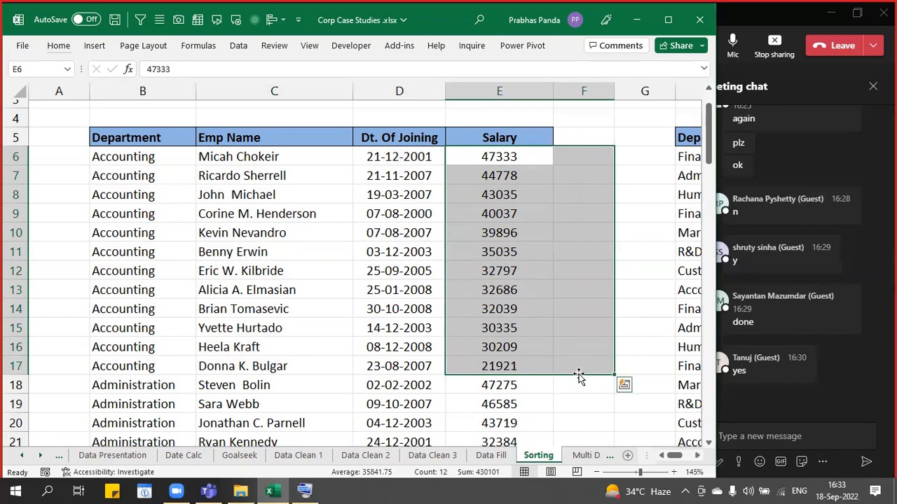
{"action": "left_click", "coordinate": [463, 160]}
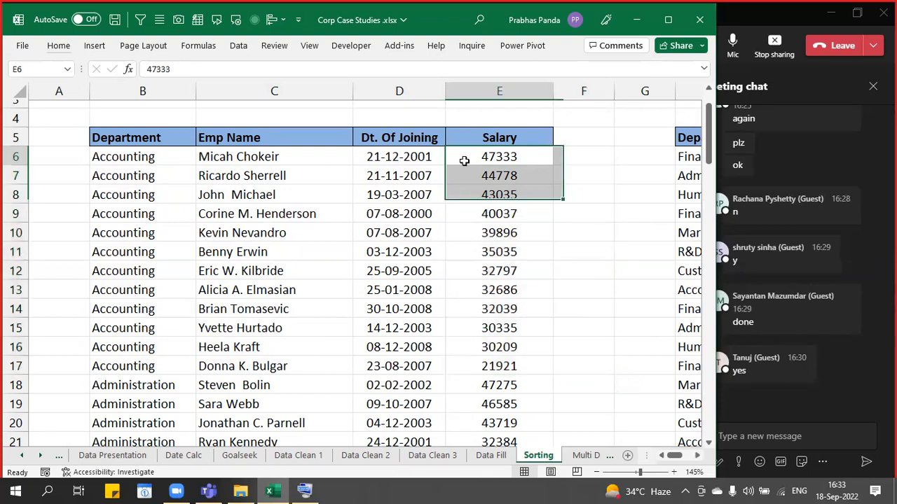
{"action": "left_click_drag", "start_coordinate": [584, 135], "coordinate": [545, 431]}
{"action": "left_click", "coordinate": [252, 168]}
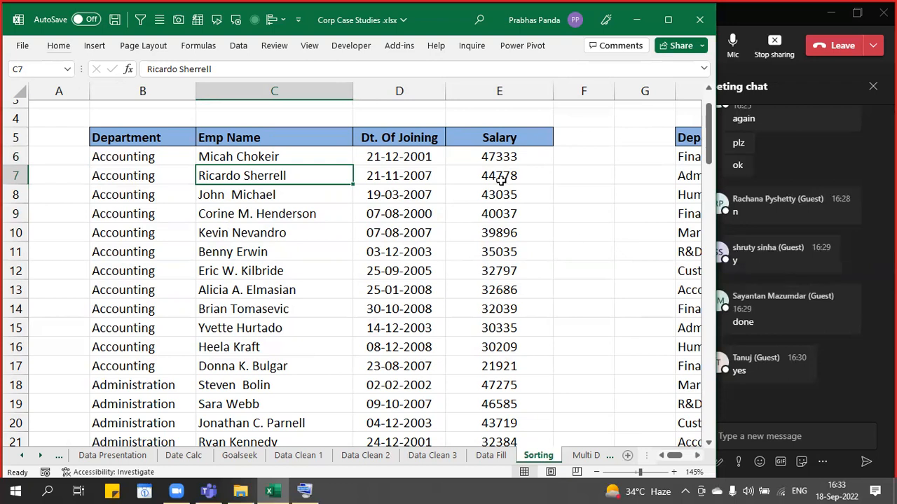
{"action": "left_click_drag", "start_coordinate": [501, 157], "coordinate": [488, 366]}
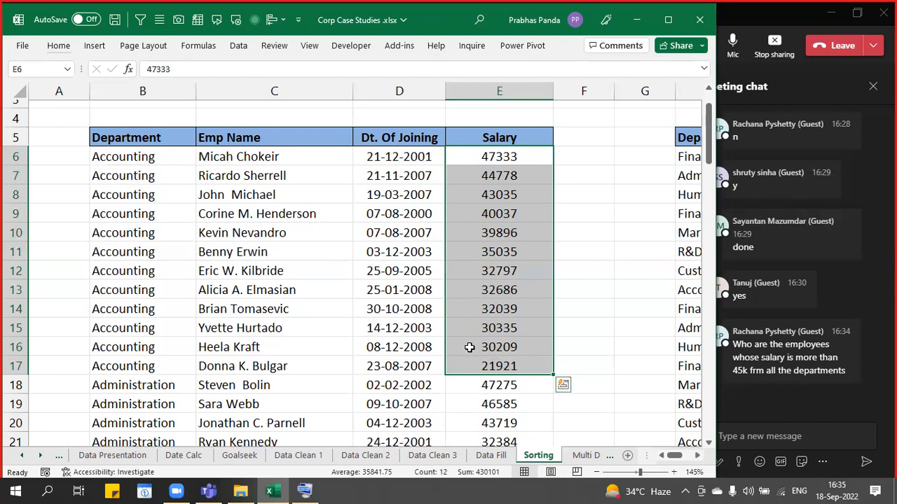
{"action": "left_click", "coordinate": [583, 137]}
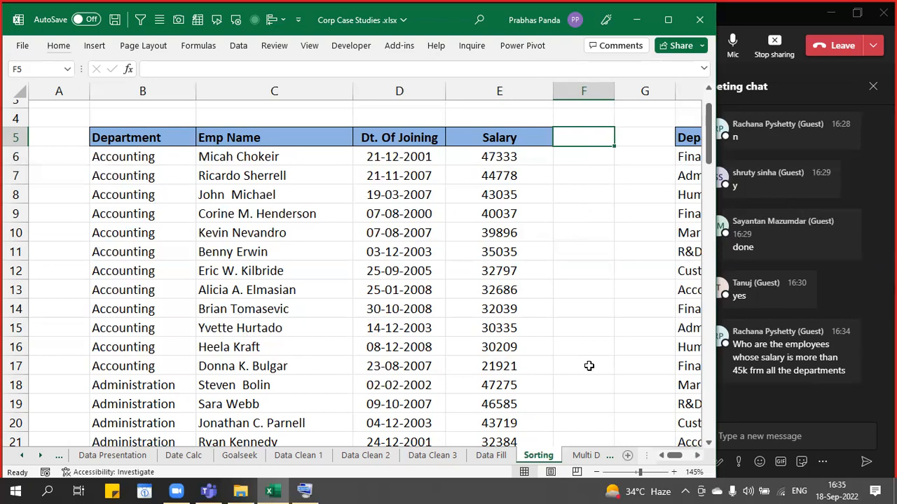
{"action": "left_click_drag", "start_coordinate": [383, 161], "coordinate": [387, 436]}
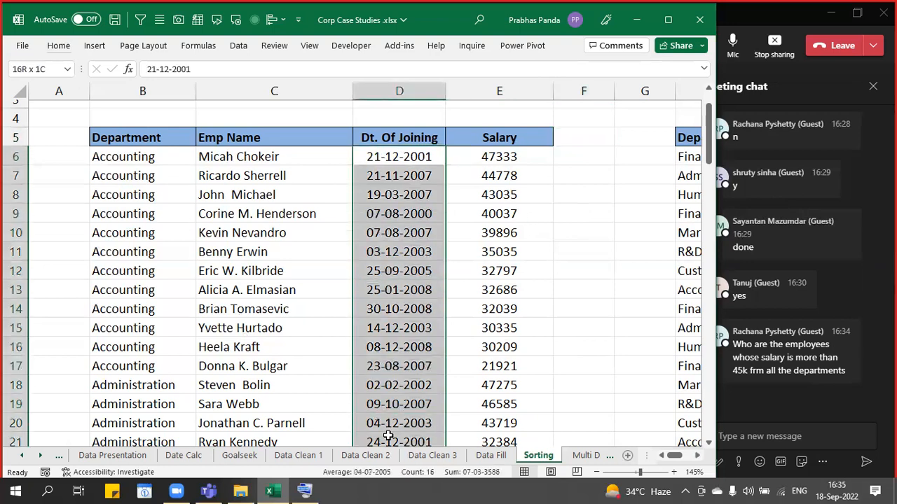
{"action": "left_click", "coordinate": [585, 136]}
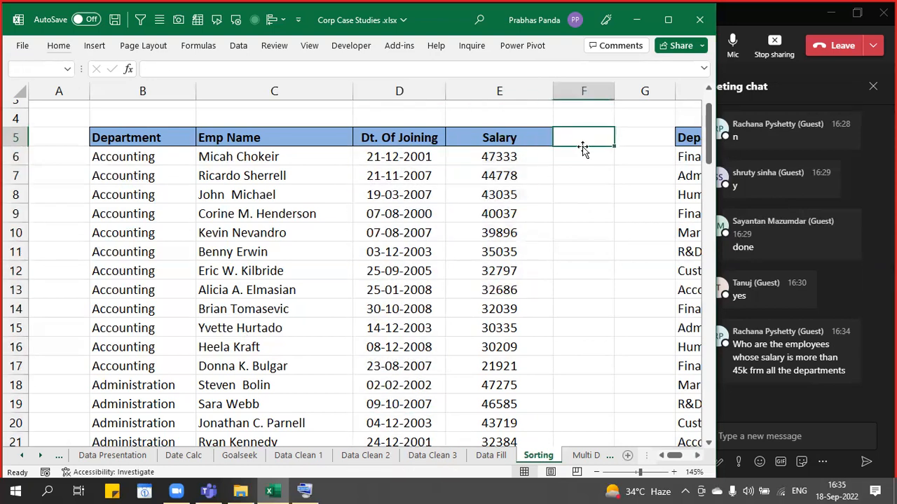
{"action": "left_click_drag", "start_coordinate": [584, 134], "coordinate": [573, 376]}
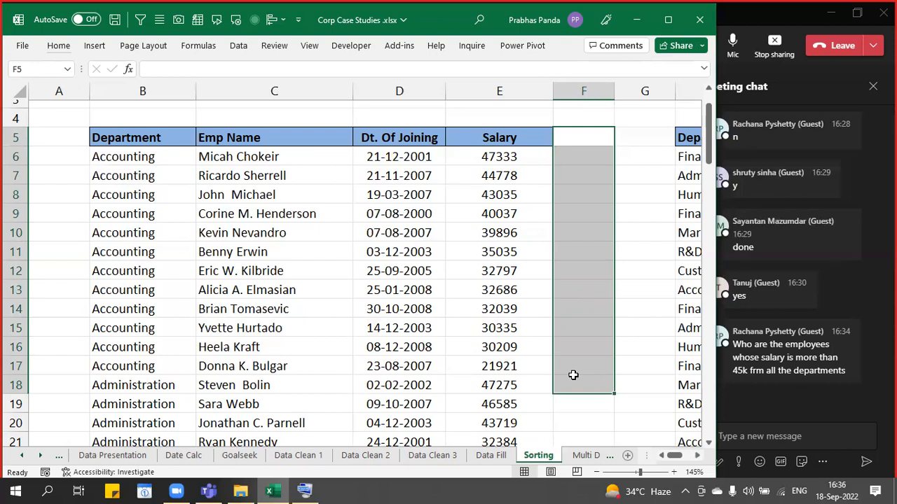
{"action": "left_click", "coordinate": [450, 219]}
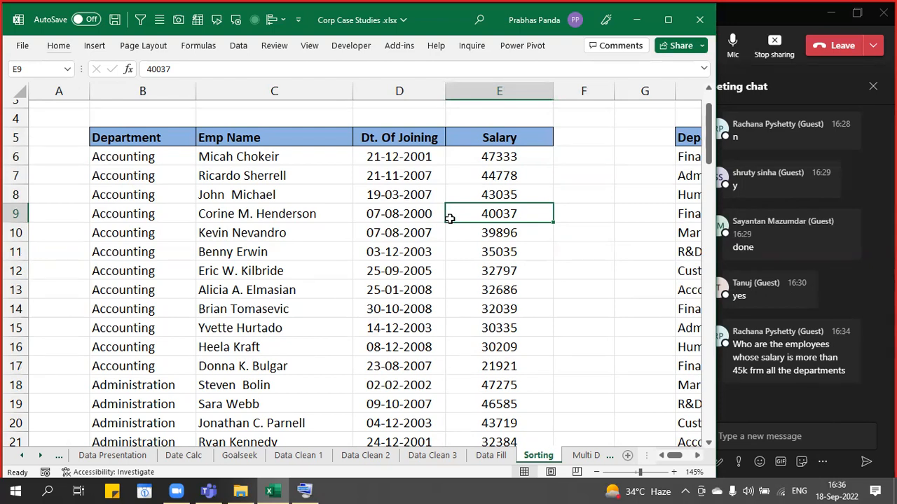
{"action": "left_click", "coordinate": [338, 227]}
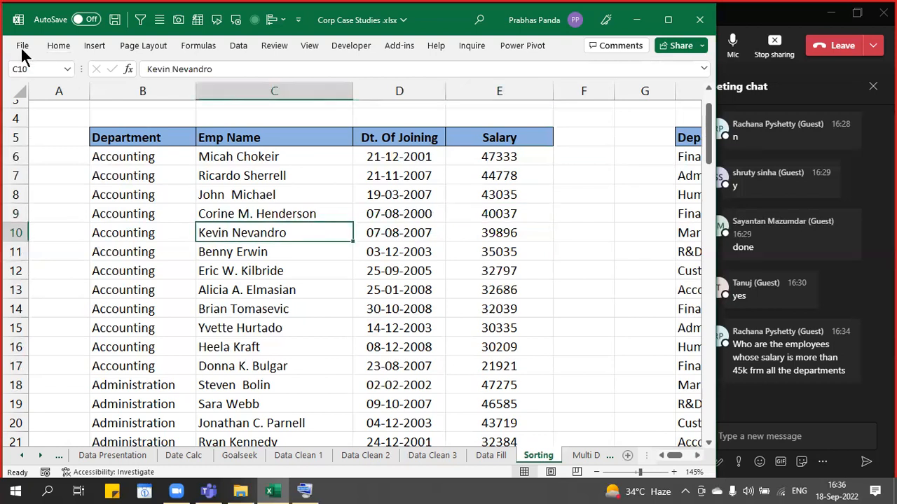
Look over the Format as Table styles for the employee table without applying one
{"action": "left_click", "coordinate": [58, 45]}
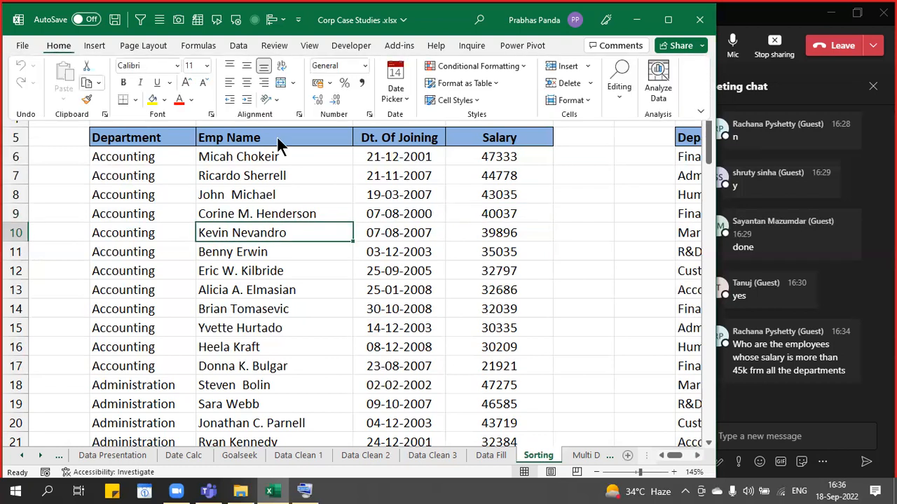
{"action": "left_click", "coordinate": [490, 84]}
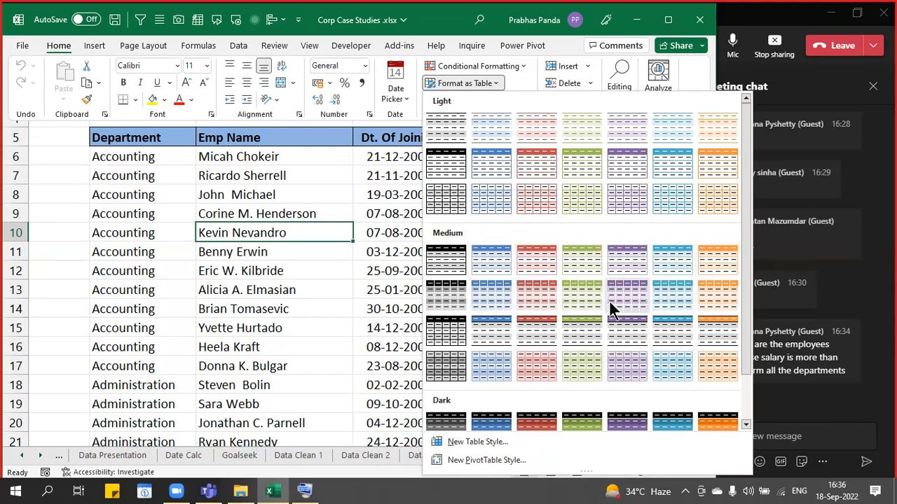
{"action": "left_click", "coordinate": [240, 207]}
{"action": "left_click", "coordinate": [240, 198]}
{"action": "left_click", "coordinate": [191, 170]}
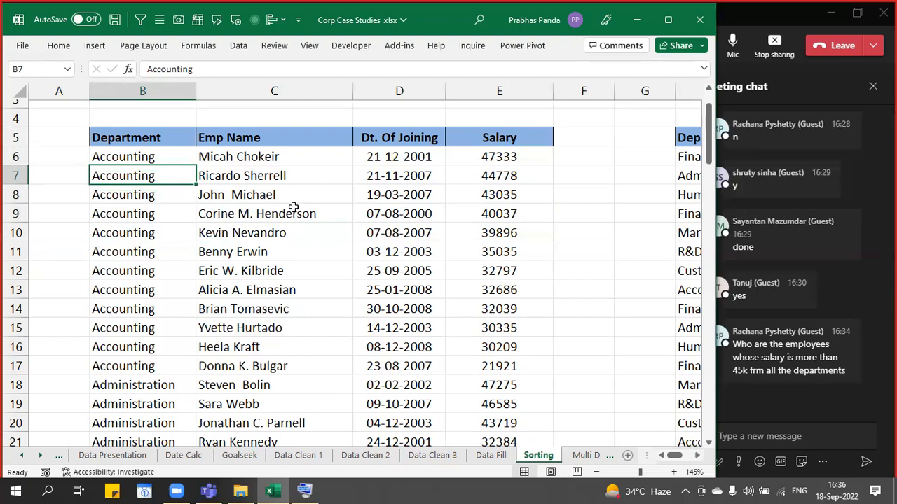
Go along row 9 to cell I9 in the Emp Name column of the second employee table
{"action": "left_click", "coordinate": [392, 215]}
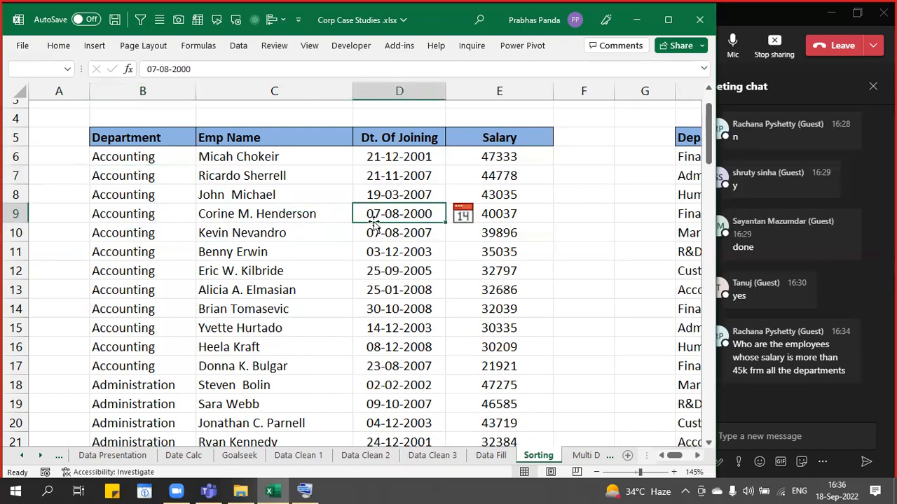
{"action": "left_click", "coordinate": [297, 213]}
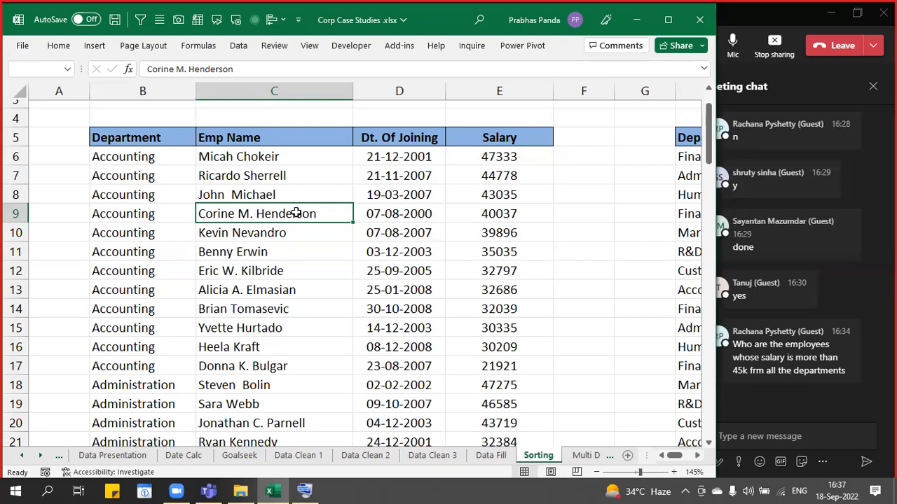
{"action": "key", "text": "Right"}
{"action": "key", "text": "Right"}
{"action": "key", "text": "Right"}
{"action": "key", "text": "Right"}
{"action": "key", "text": "Right"}
{"action": "key", "text": "Right"}
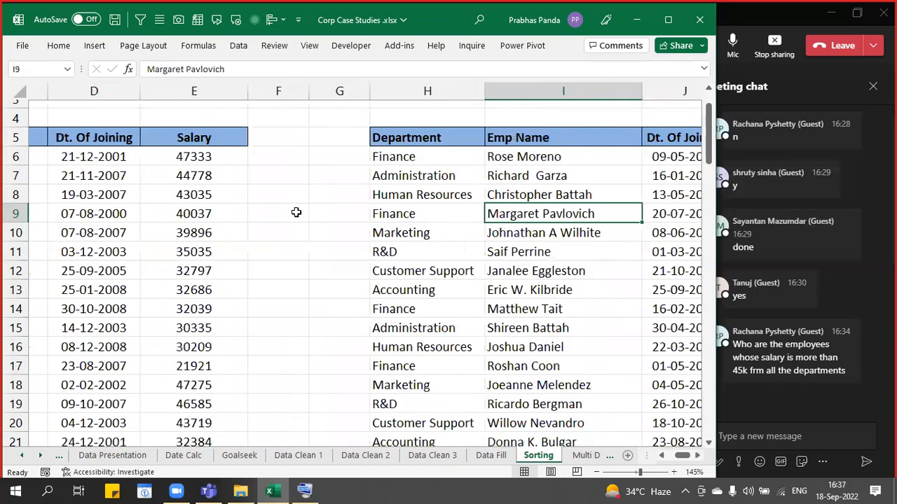
Sort the entire second employee table, from Department to Salary, by Salary in Largest to Smallest order
{"action": "key", "text": "Right"}
{"action": "key", "text": "Right"}
{"action": "key", "text": "Right"}
{"action": "key", "text": "Right"}
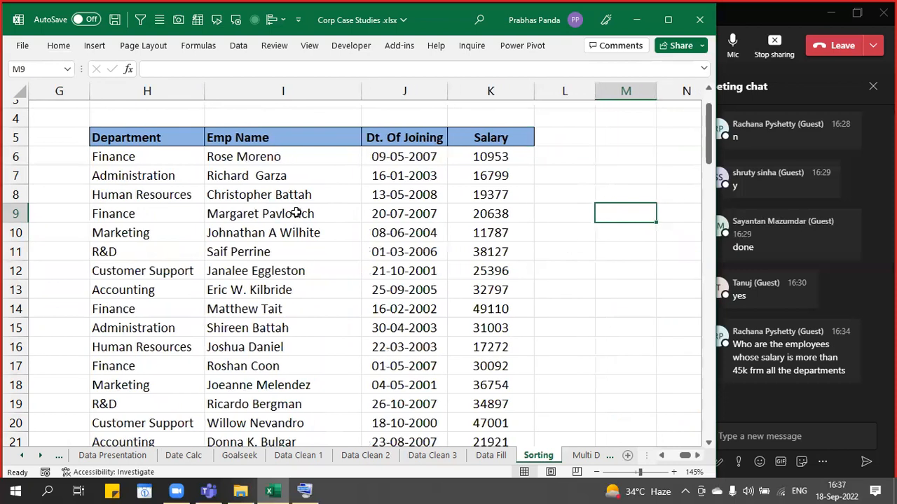
{"action": "left_click", "coordinate": [344, 228]}
{"action": "scroll", "coordinate": [345, 229], "scroll_direction": "up", "scroll_amount": 1}
{"action": "scroll", "coordinate": [344, 228], "scroll_direction": "up", "scroll_amount": 1}
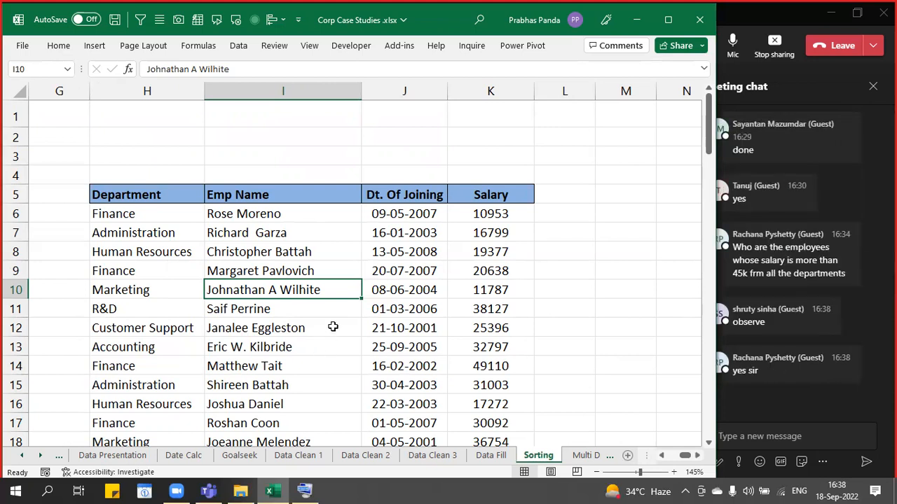
{"action": "left_click", "coordinate": [306, 260]}
{"action": "key", "text": "ctrl+a"}
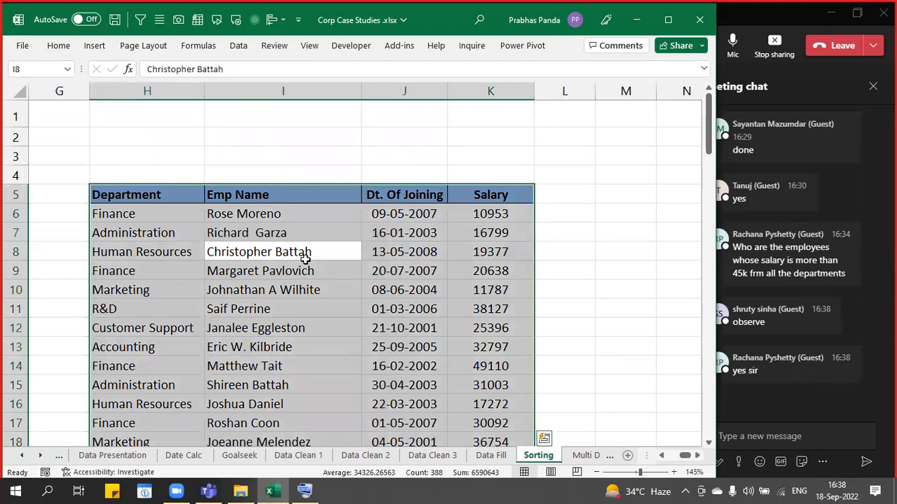
{"action": "key", "text": "alt"}
{"action": "key", "text": "d"}
{"action": "key", "text": "s"}
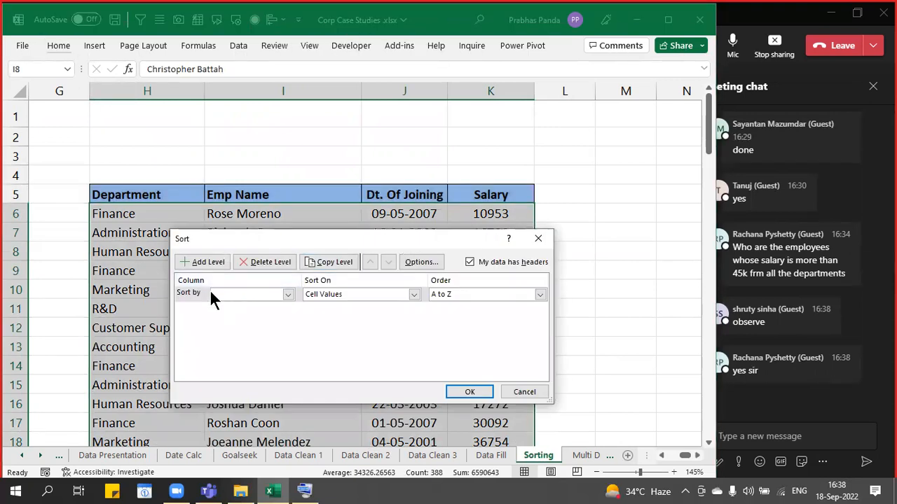
{"action": "left_click", "coordinate": [232, 295]}
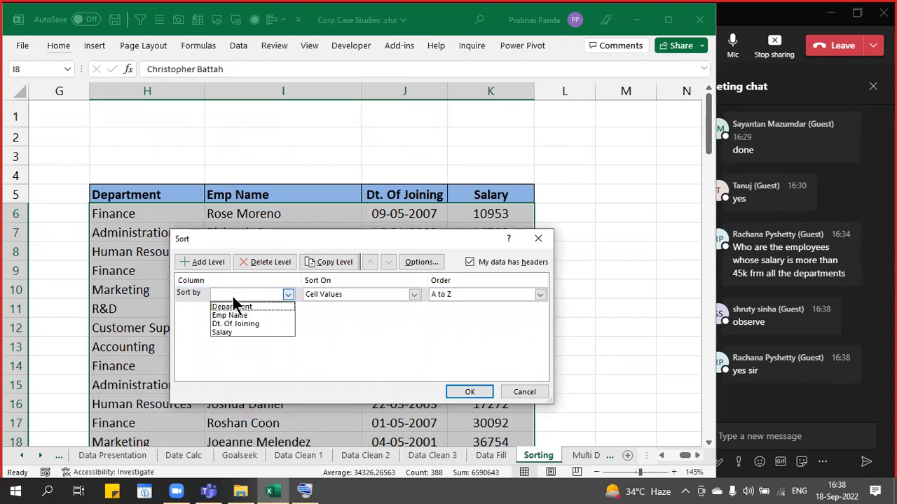
{"action": "left_click", "coordinate": [239, 334]}
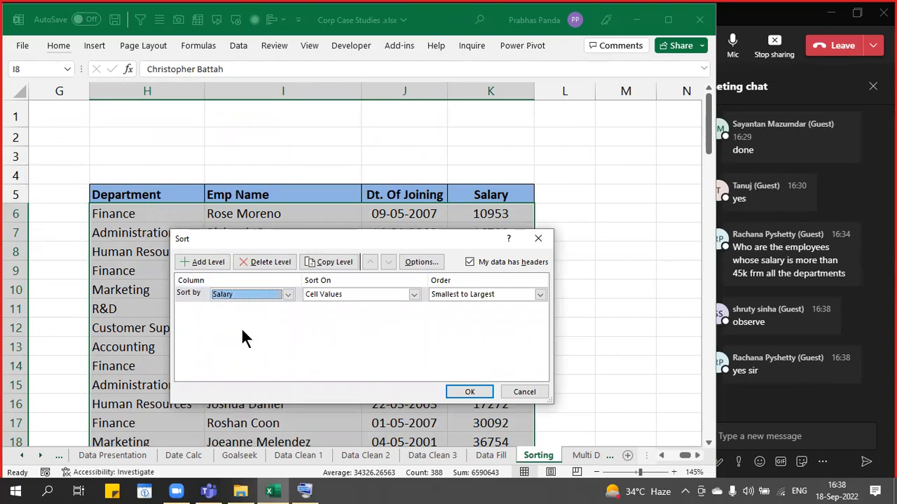
{"action": "left_click", "coordinate": [494, 293]}
{"action": "left_click", "coordinate": [492, 314]}
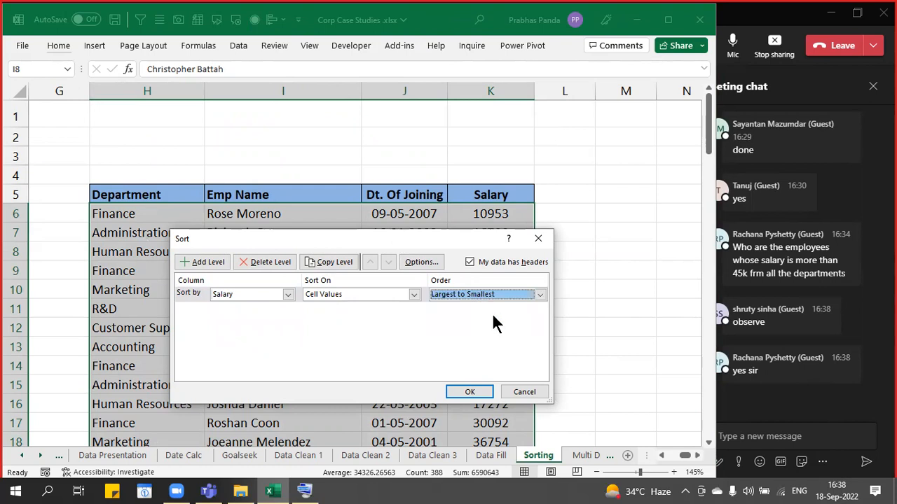
{"action": "left_click", "coordinate": [476, 389]}
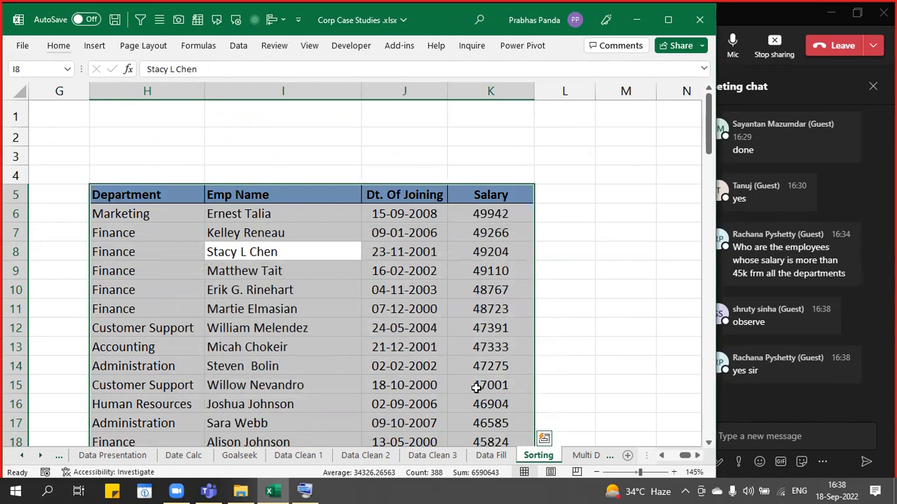
Format the range H5:K101 as a table with headers, using the medium style with a blue header and grey banded rows
{"action": "left_click", "coordinate": [56, 46]}
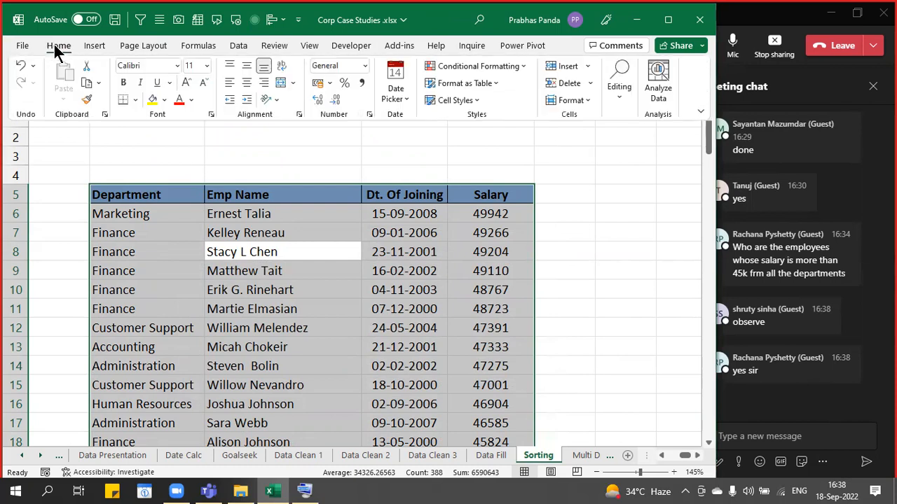
{"action": "left_click", "coordinate": [473, 83]}
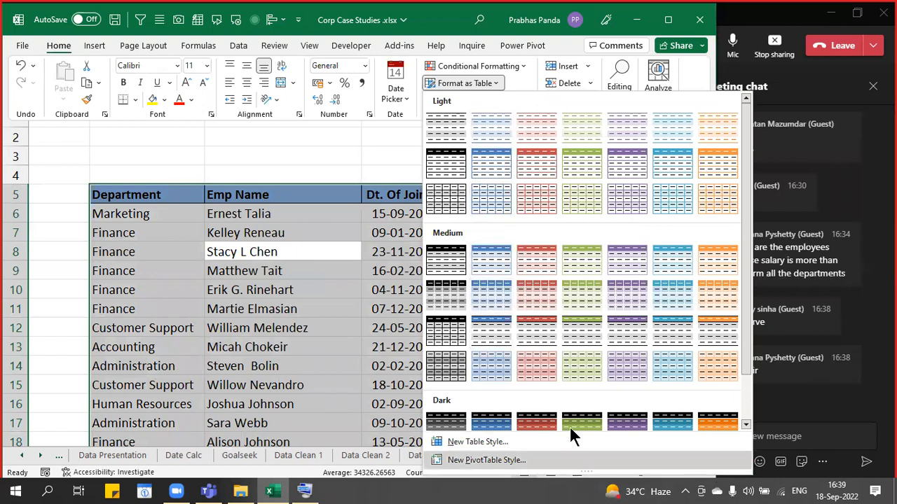
{"action": "left_click", "coordinate": [488, 319]}
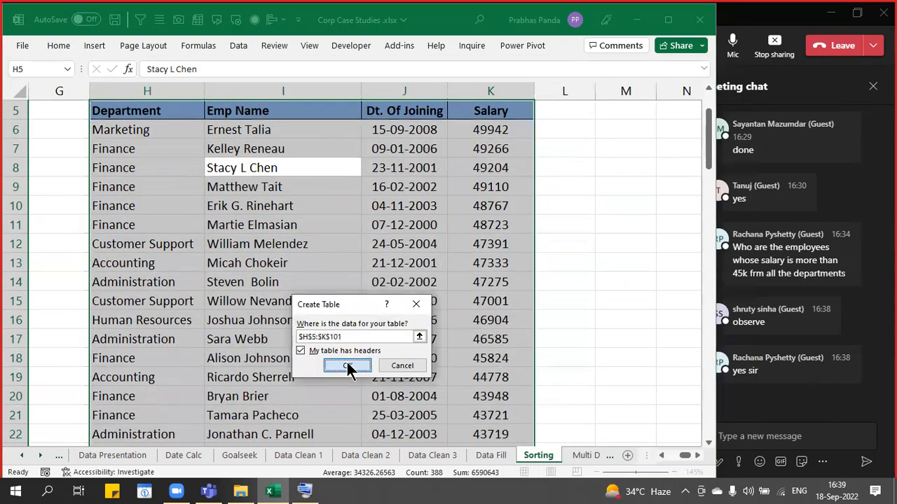
{"action": "left_click", "coordinate": [348, 369]}
{"action": "scroll", "coordinate": [354, 360], "scroll_direction": "up", "scroll_amount": 2}
{"action": "left_click", "coordinate": [386, 255]}
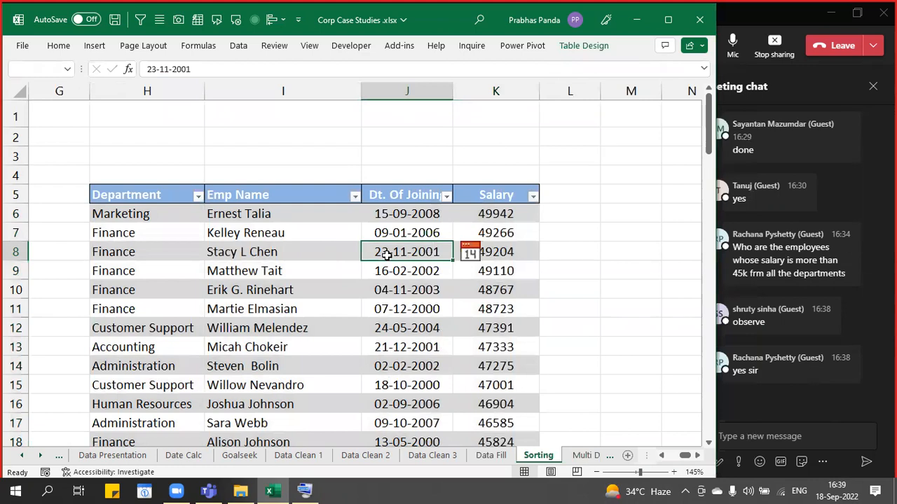
Turn off the Filter Button option so the second employee table's header row has no filter arrows
{"action": "left_click", "coordinate": [285, 263]}
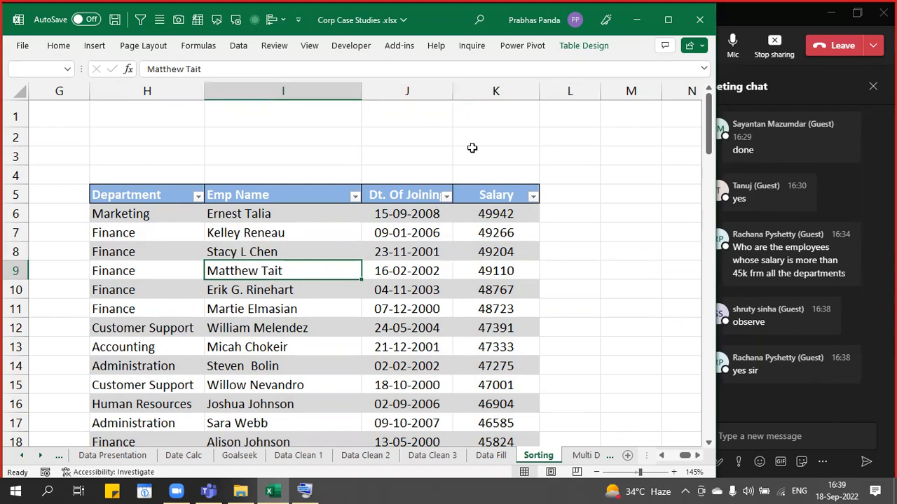
{"action": "left_click", "coordinate": [590, 43]}
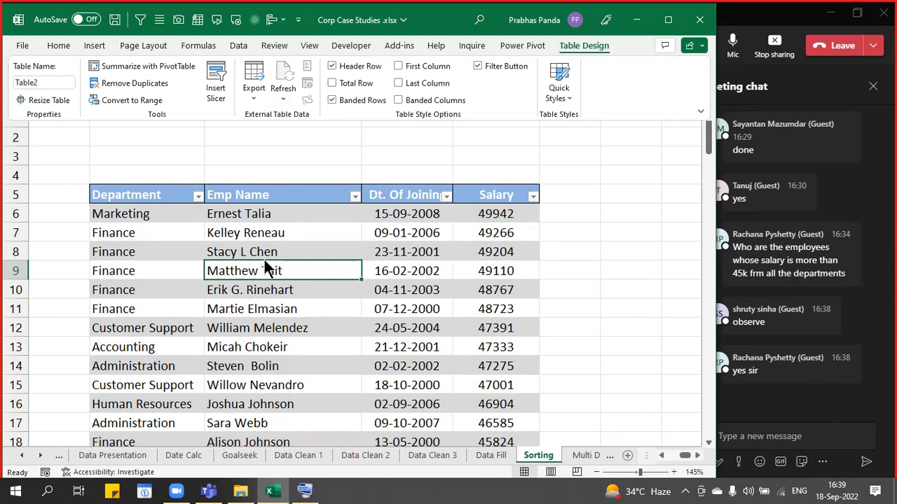
{"action": "left_click", "coordinate": [491, 68]}
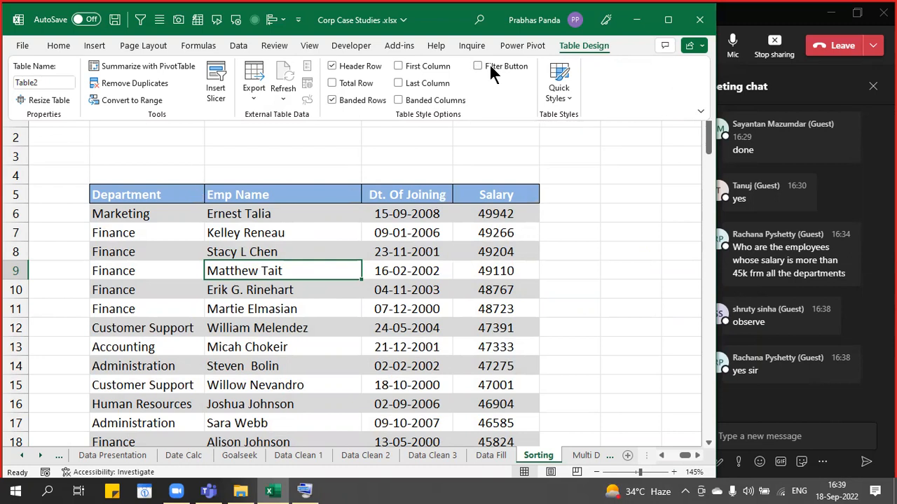
{"action": "left_click", "coordinate": [271, 252]}
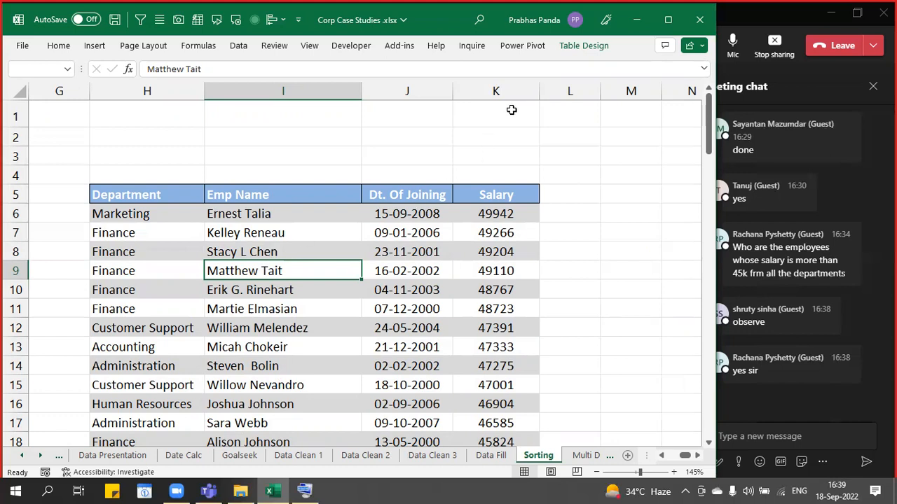
{"action": "left_click", "coordinate": [584, 45]}
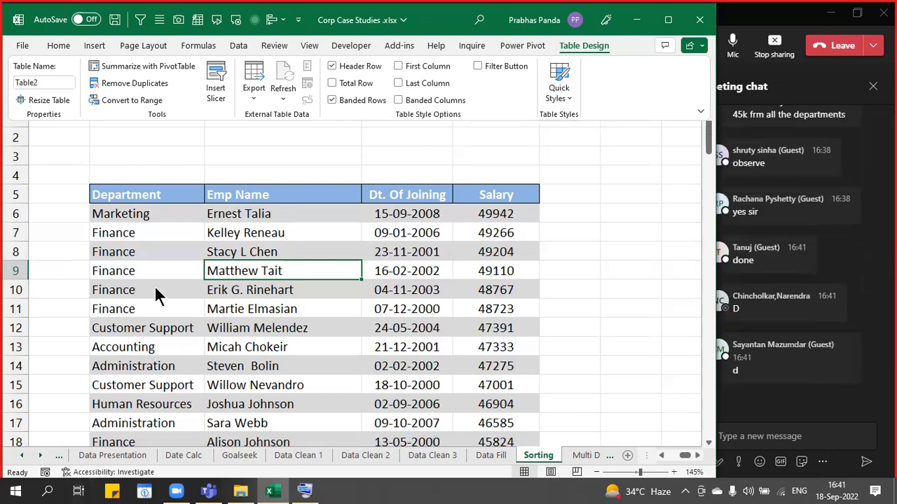
{"action": "left_click", "coordinate": [489, 173]}
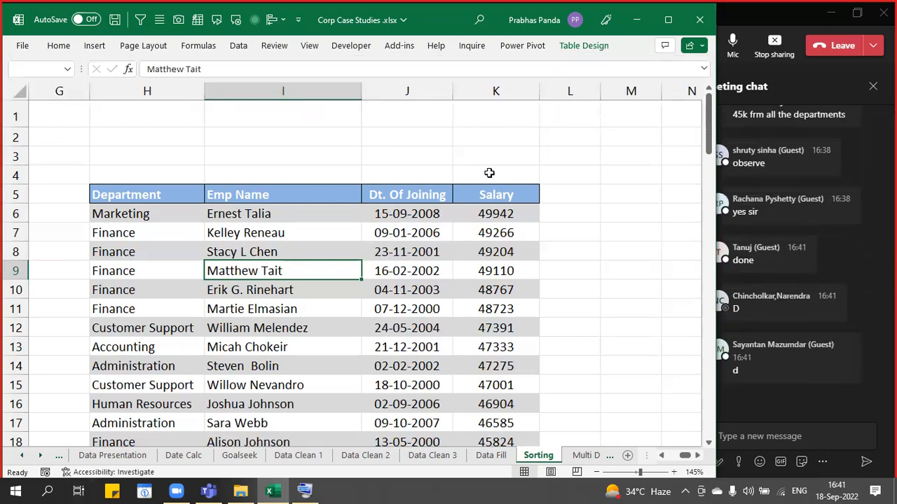
{"action": "left_click", "coordinate": [489, 173]}
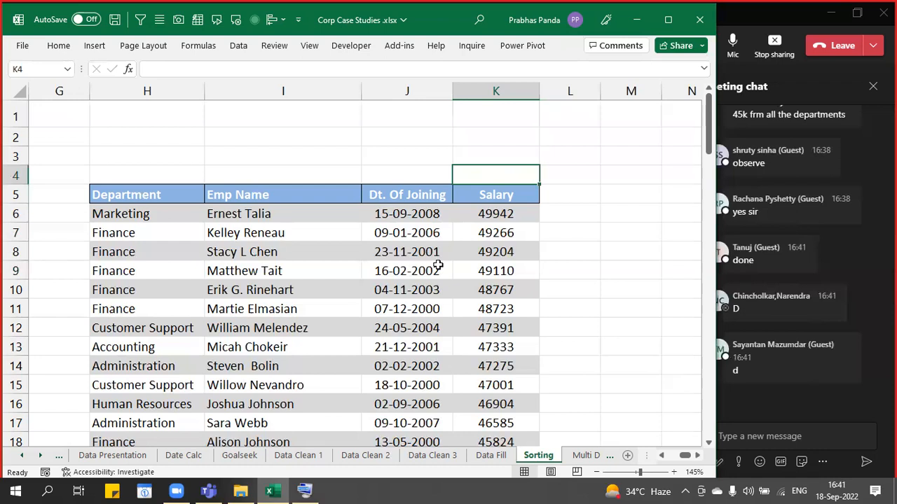
{"action": "key", "text": "Left"}
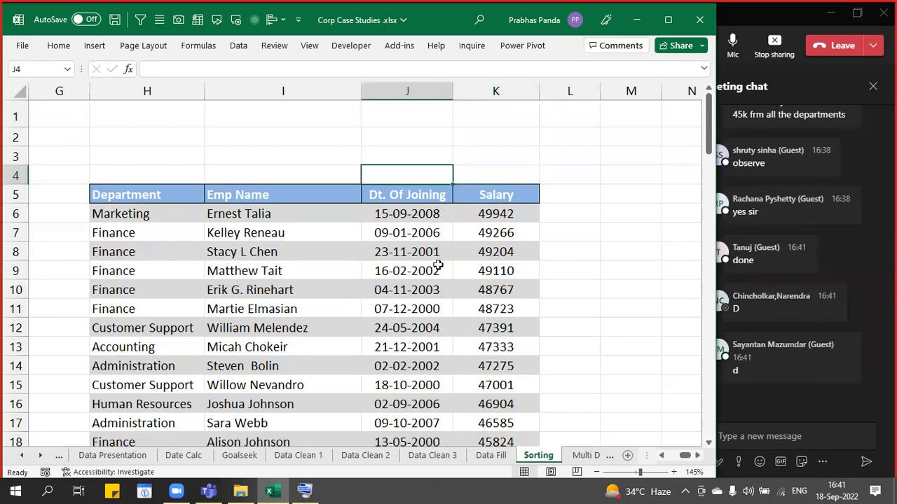
{"action": "type", "text": "TOT"}
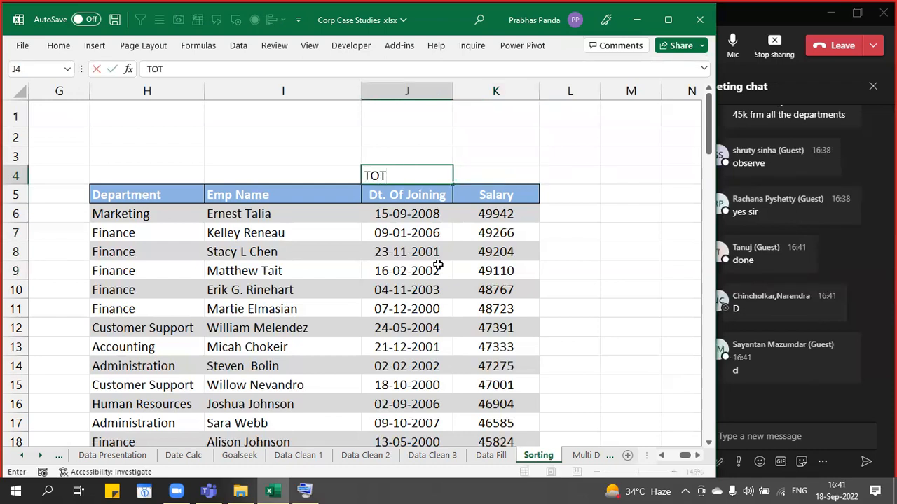
{"action": "key", "text": "Escape"}
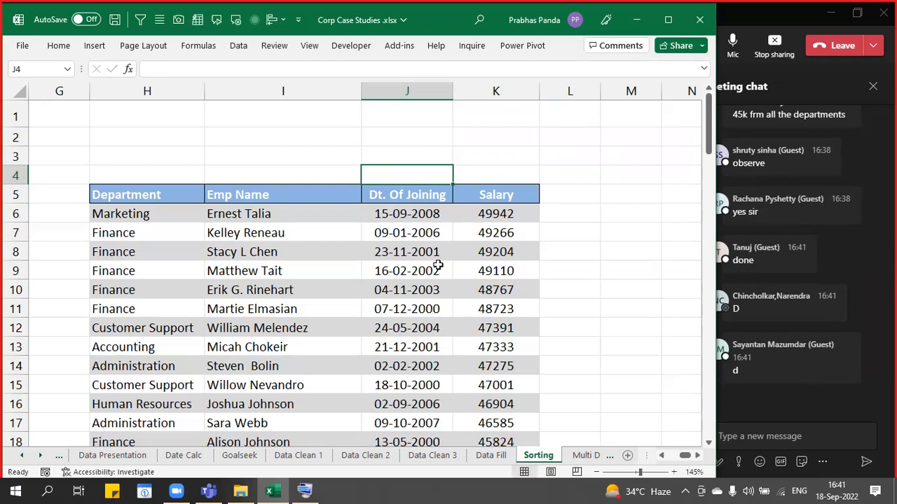
Try to apply a different blue medium table style to the whole second employee table
{"action": "left_click", "coordinate": [354, 304]}
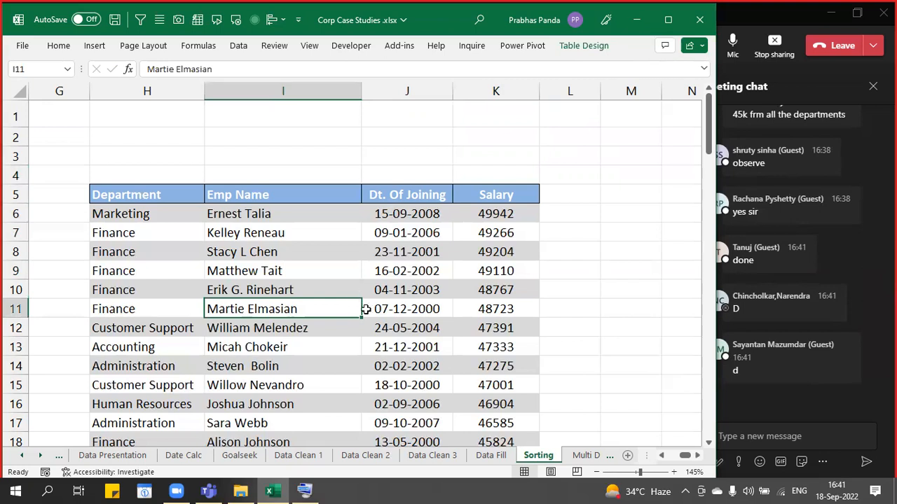
{"action": "left_click", "coordinate": [356, 293]}
{"action": "key", "text": "ctrl+a"}
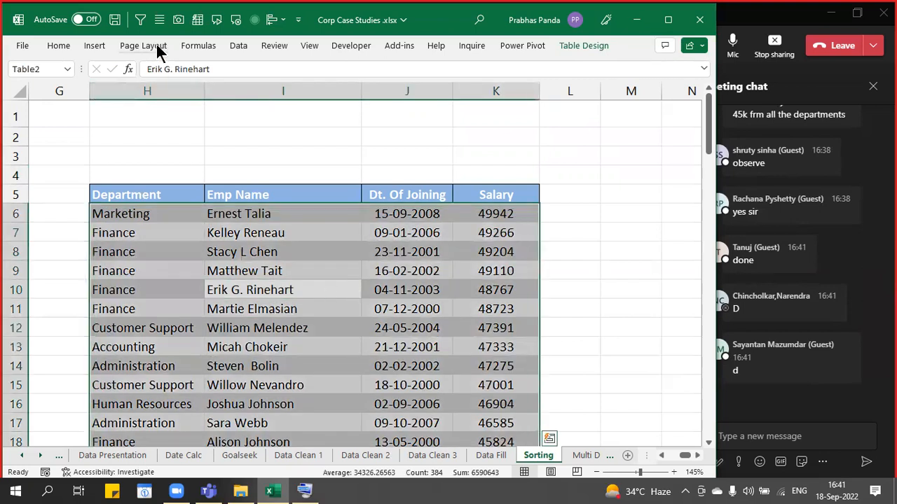
{"action": "left_click", "coordinate": [56, 46]}
{"action": "left_click", "coordinate": [464, 84]}
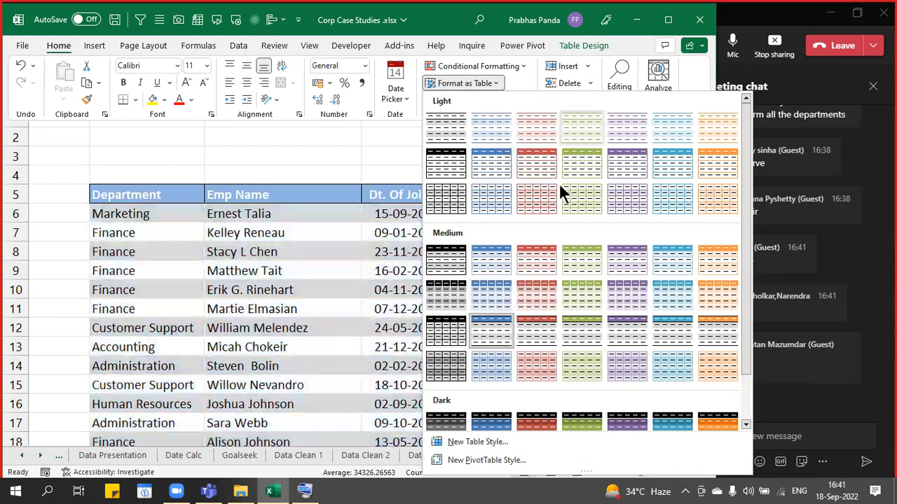
{"action": "left_click", "coordinate": [492, 296]}
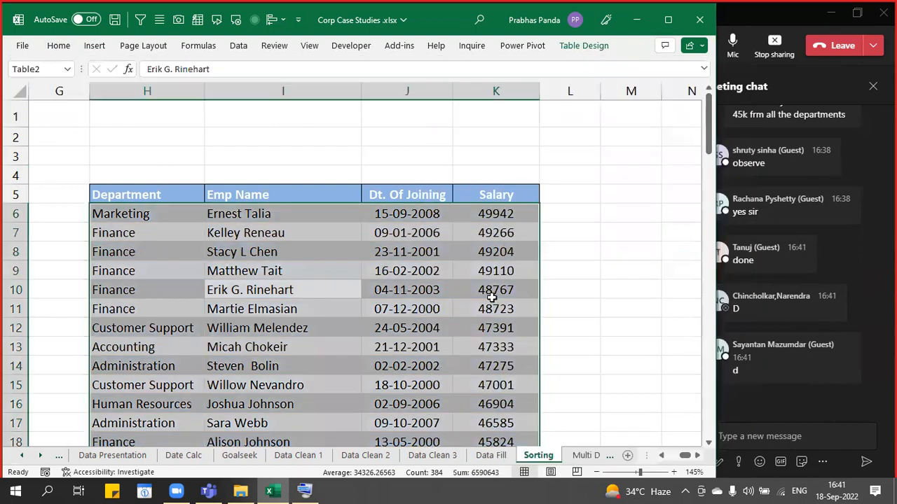
{"action": "left_click", "coordinate": [426, 233]}
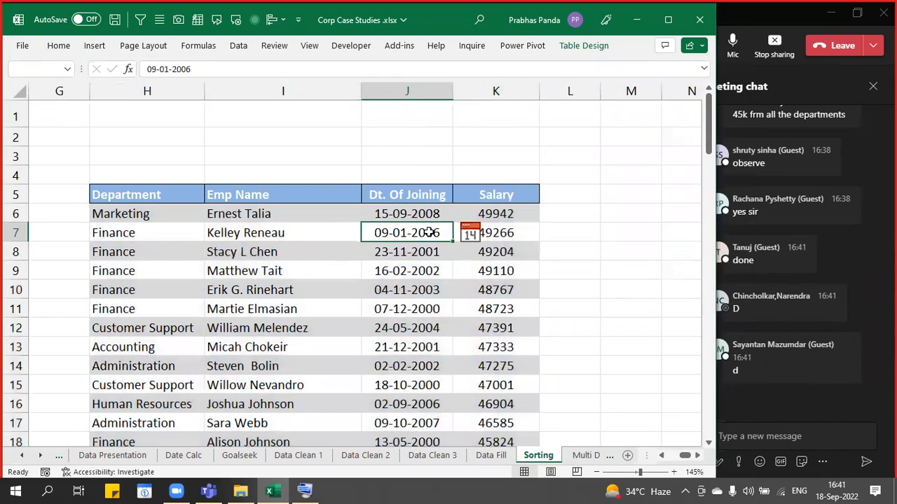
{"action": "left_click", "coordinate": [602, 45]}
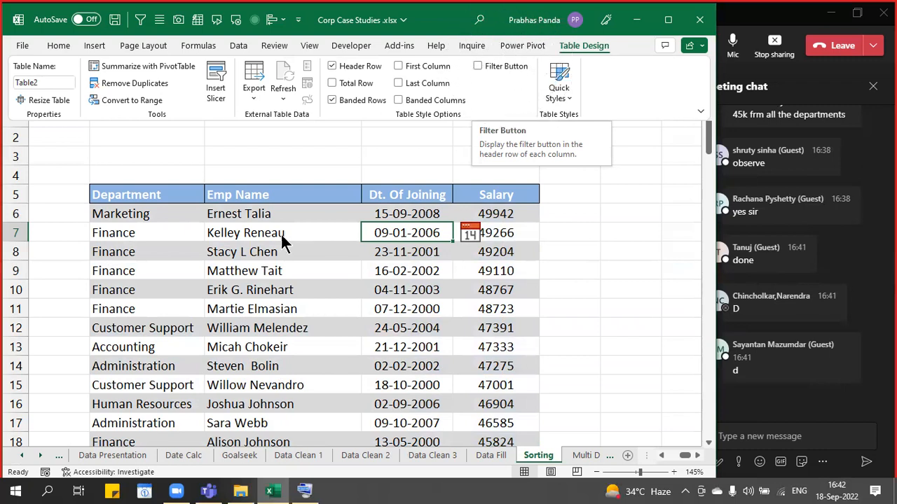
{"action": "left_click", "coordinate": [293, 210]}
{"action": "left_click", "coordinate": [295, 212]}
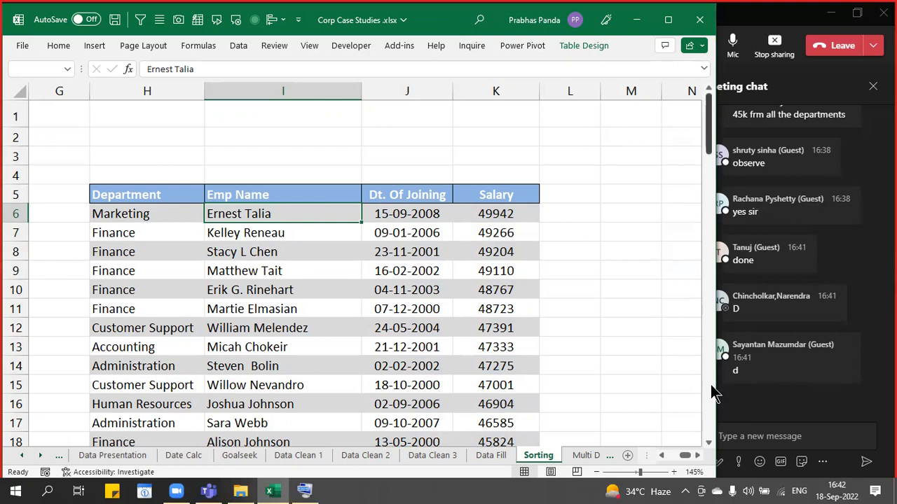
Enter the label TOTAL in cell J4, above the Dt. Of Joining header
{"action": "left_click", "coordinate": [430, 168]}
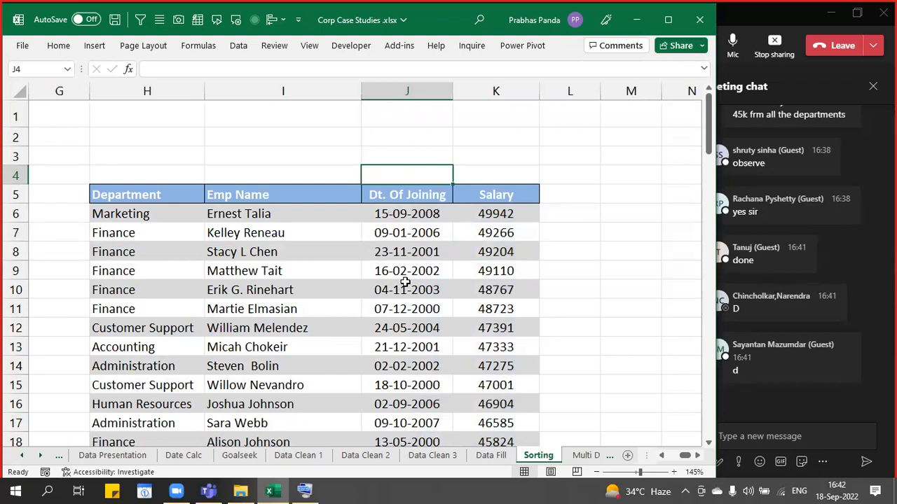
{"action": "type", "text": "T"}
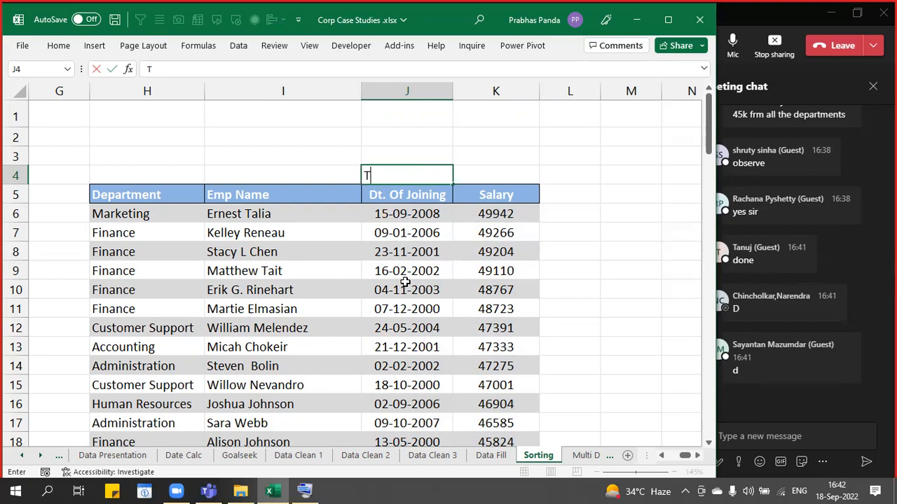
{"action": "type", "text": "OTAL"}
{"action": "key", "text": "Tab"}
{"action": "key", "text": "shift+Tab"}
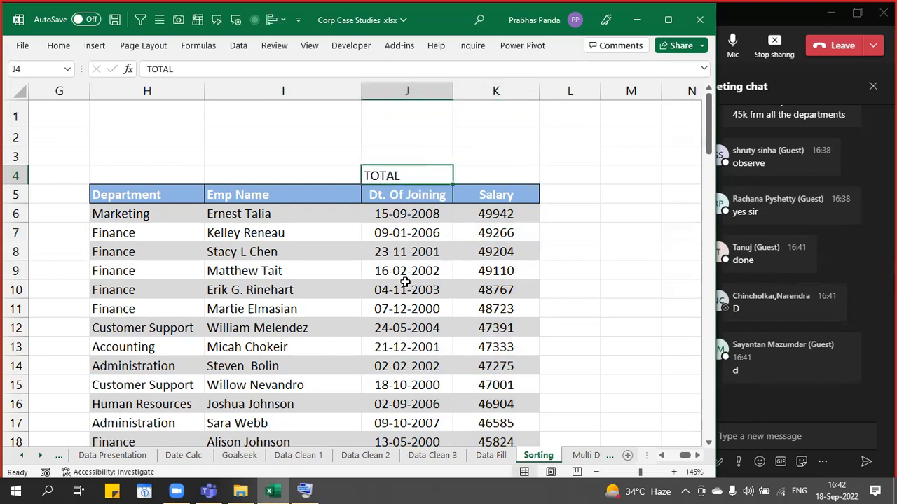
Apply a red cell style with white text to the TOTAL label in J4, centre it, and go to K4
{"action": "left_click", "coordinate": [58, 46]}
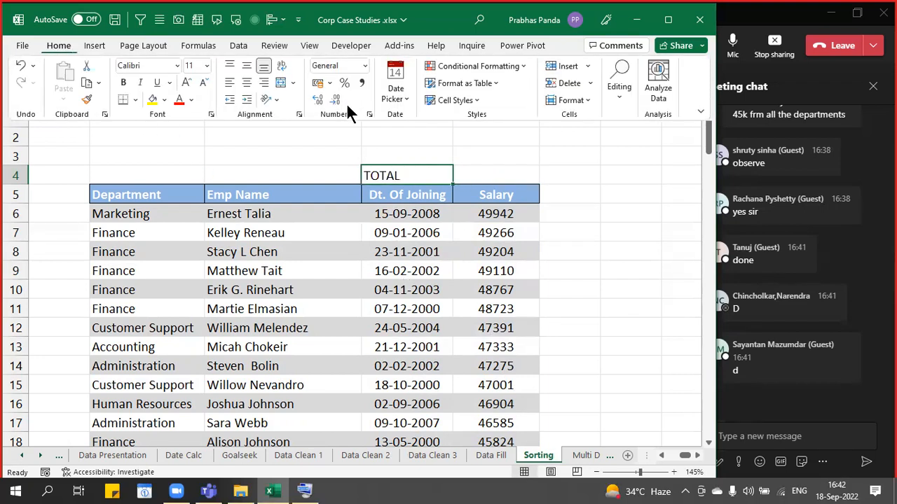
{"action": "left_click", "coordinate": [451, 99]}
{"action": "left_click", "coordinate": [517, 409]}
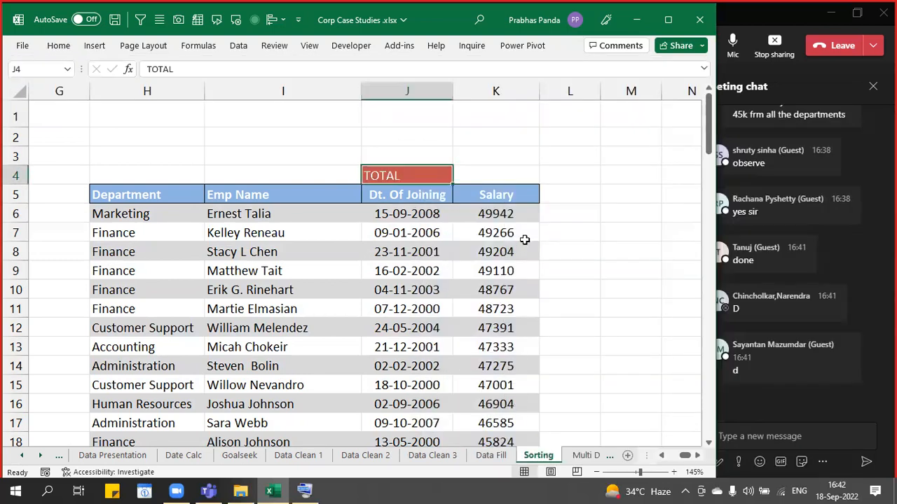
{"action": "key", "text": "alt+h"}
{"action": "key", "text": "a"}
{"action": "key", "text": "c"}
{"action": "key", "text": "Tab"}
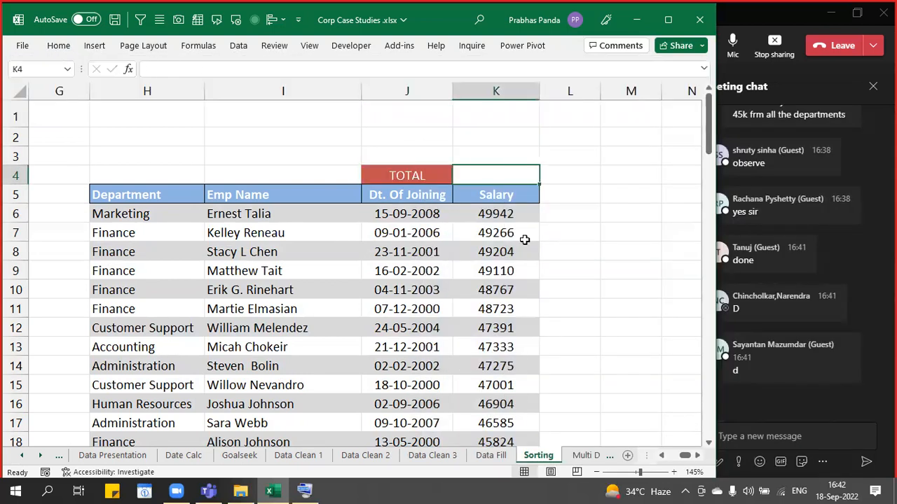
Enter a SUBTOTAL formula in K4 with function 9 (SUM) over the second table's whole Salary column
{"action": "type", "text": "="}
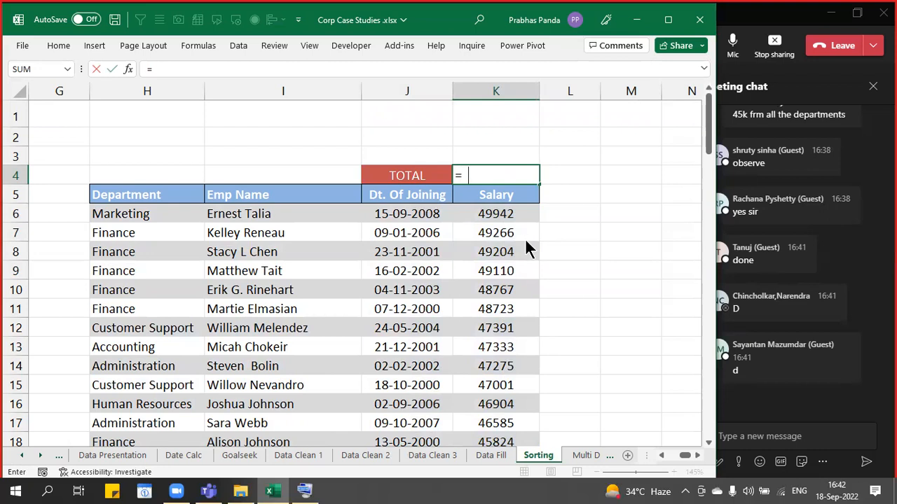
{"action": "type", "text": "SUBTOTAL("}
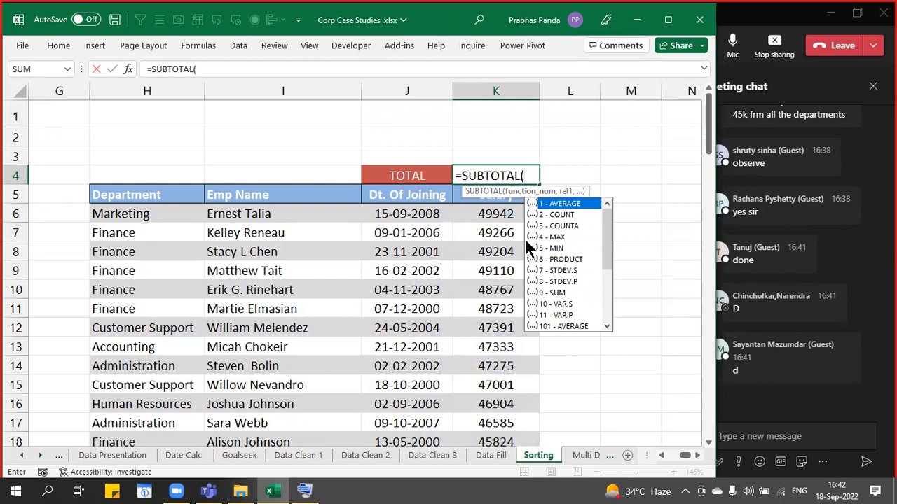
{"action": "key", "text": "Down"}
{"action": "key", "text": "Down"}
{"action": "key", "text": "Down"}
{"action": "key", "text": "Down"}
{"action": "key", "text": "Down"}
{"action": "key", "text": "Down"}
{"action": "key", "text": "Down"}
{"action": "key", "text": "Down"}
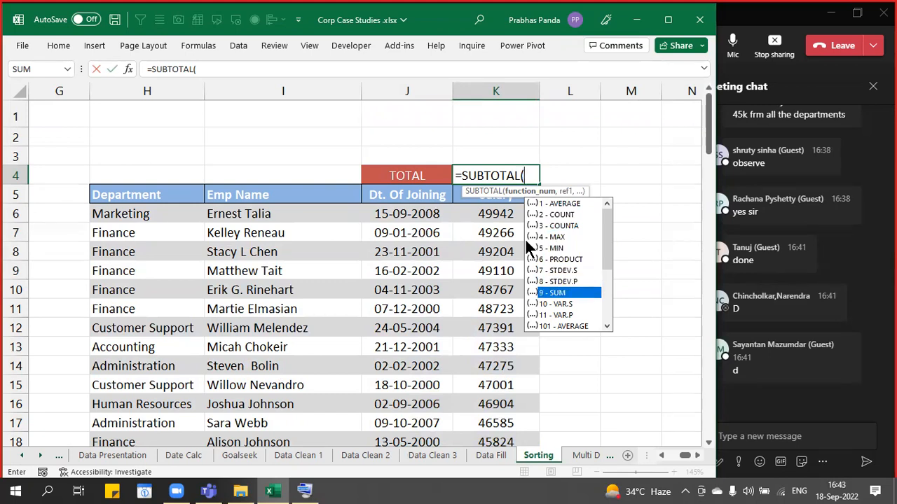
{"action": "scroll", "coordinate": [530, 249], "scroll_direction": "down", "scroll_amount": 1}
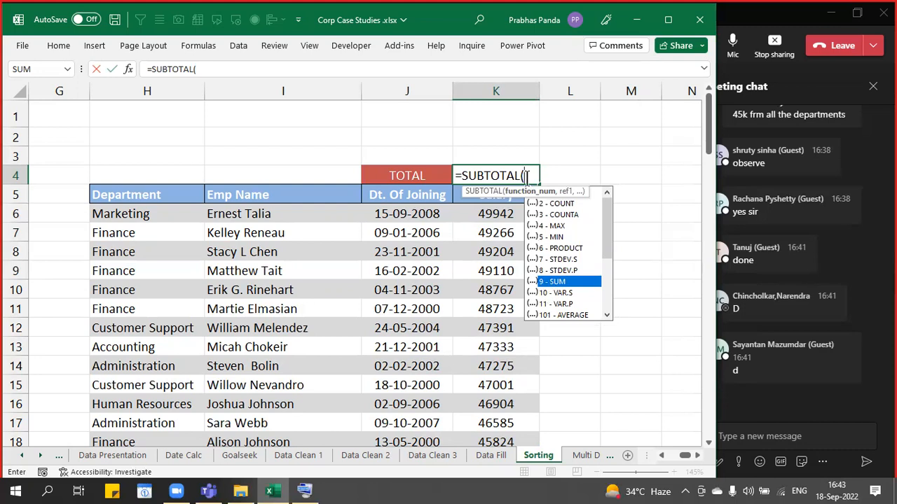
{"action": "double_click", "coordinate": [568, 280]}
{"action": "type", "text": ","}
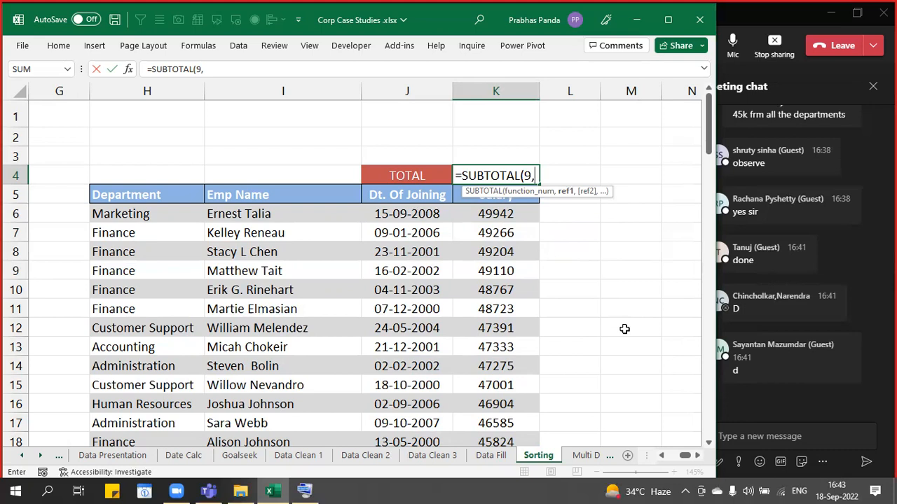
{"action": "left_click", "coordinate": [495, 213]}
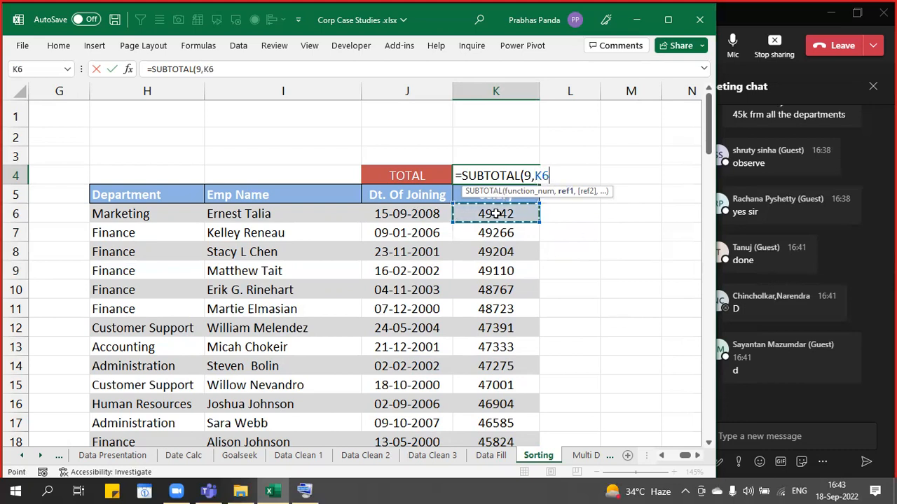
{"action": "key", "text": "ctrl+shift+Down"}
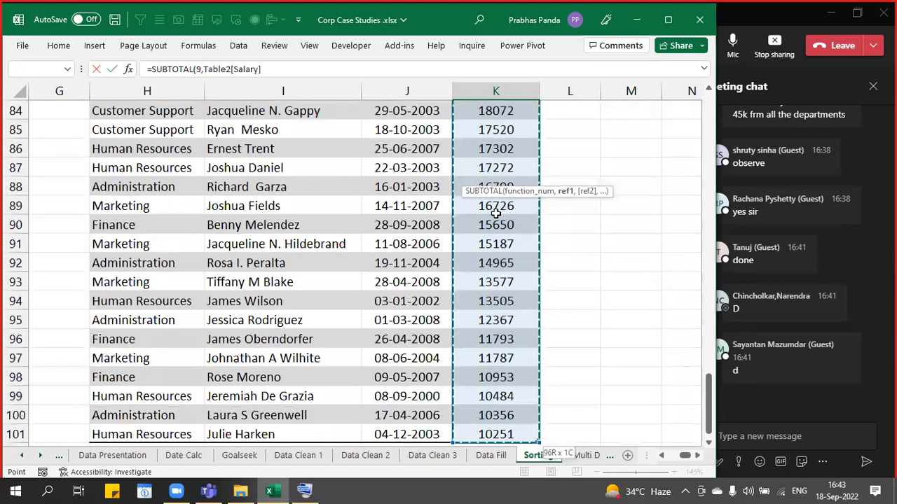
{"action": "key", "text": "Return"}
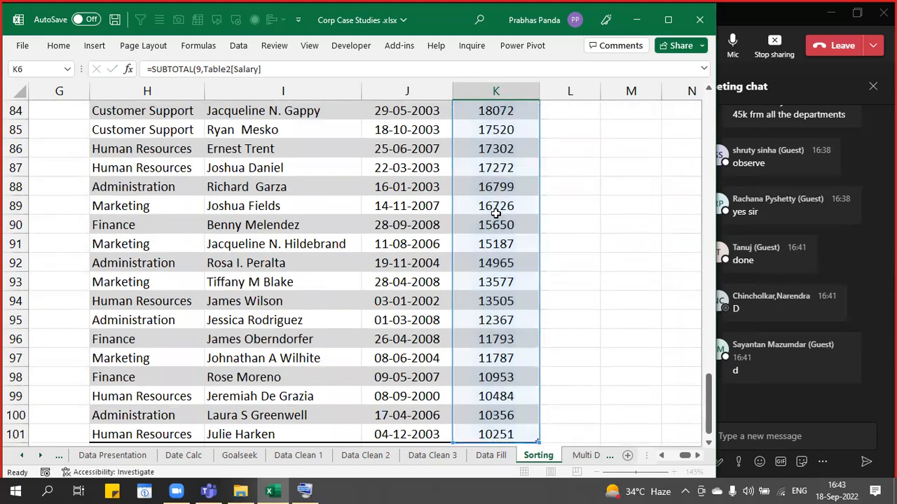
Centre the salary total in K4 and make it bold
{"action": "scroll", "coordinate": [495, 213], "scroll_direction": "up", "scroll_amount": 4}
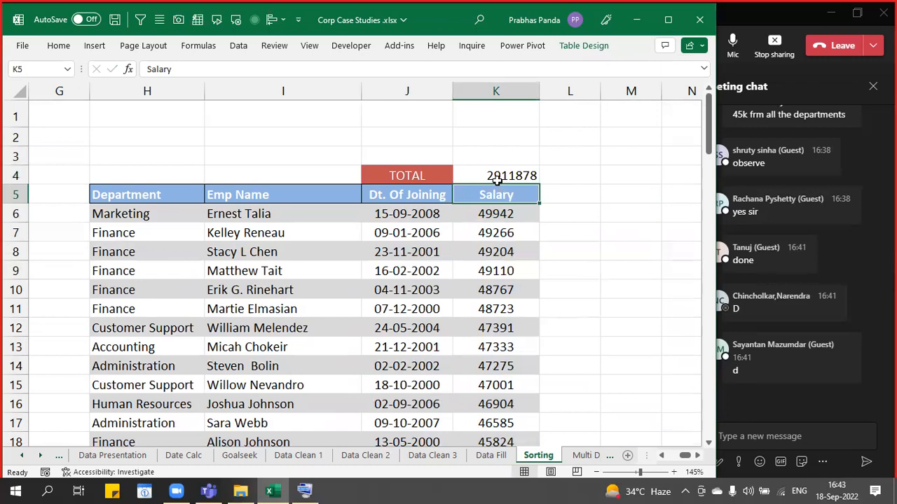
{"action": "left_click", "coordinate": [518, 175]}
{"action": "key", "text": "alt+h"}
{"action": "key", "text": "a"}
{"action": "key", "text": "c"}
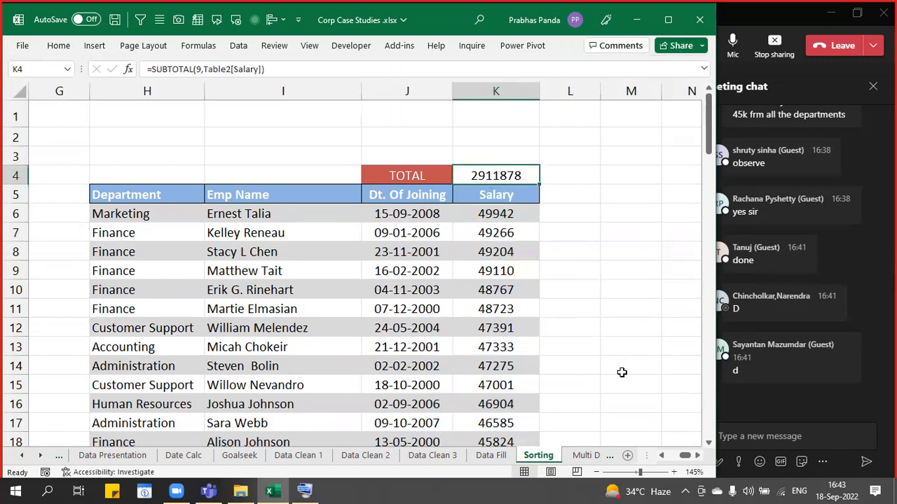
{"action": "key", "text": "ctrl+b"}
{"action": "key", "text": "Down"}
{"action": "key", "text": "Down"}
{"action": "key", "text": "Down"}
{"action": "key", "text": "Down"}
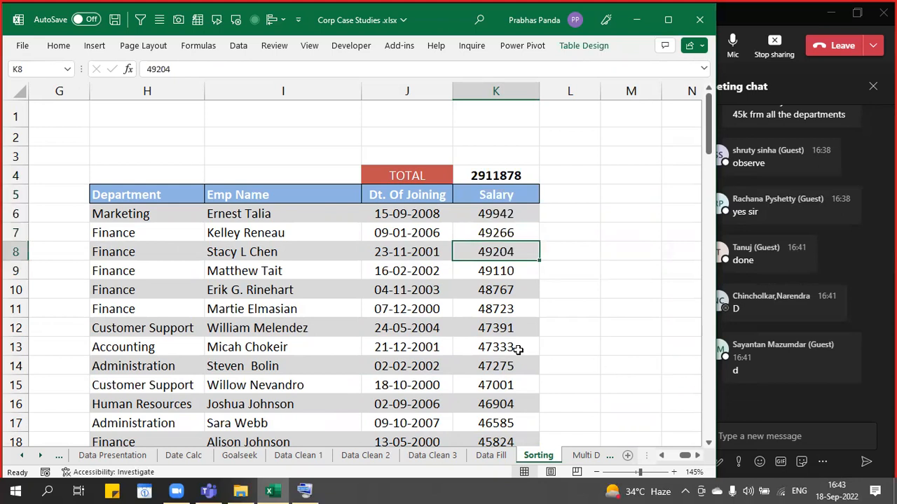
Insert a slicer for the Department field of the second employee table
{"action": "left_click", "coordinate": [302, 234]}
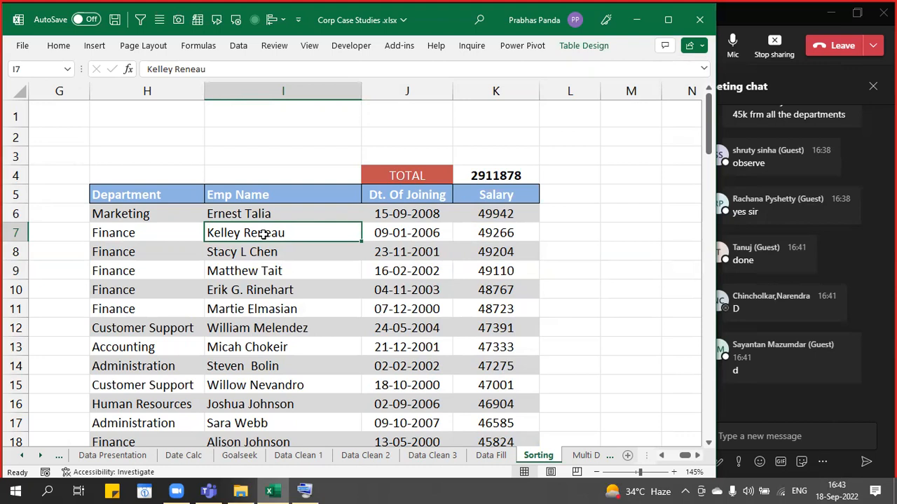
{"action": "left_click", "coordinate": [589, 46]}
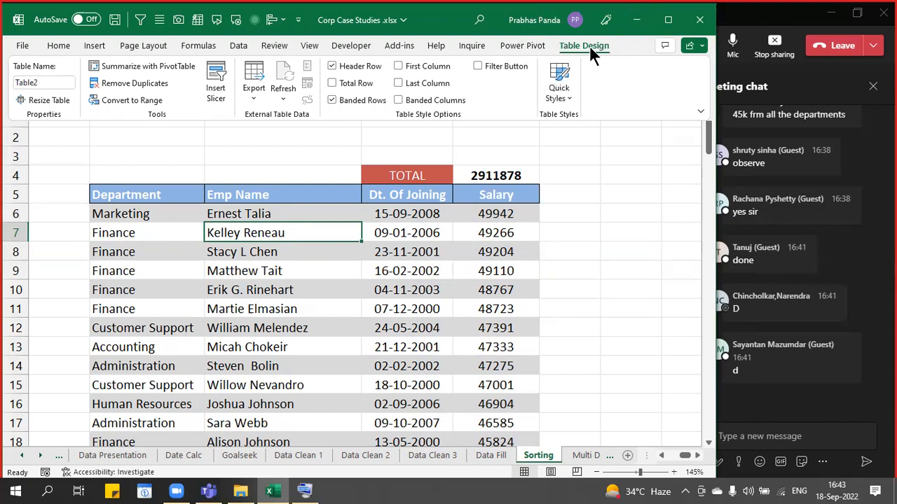
{"action": "left_click", "coordinate": [216, 79]}
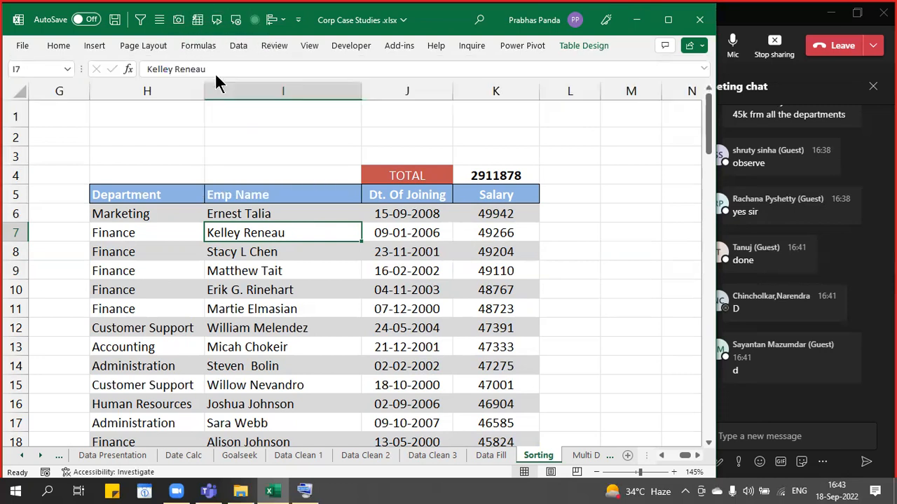
{"action": "left_click_drag", "start_coordinate": [342, 185], "coordinate": [400, 82]}
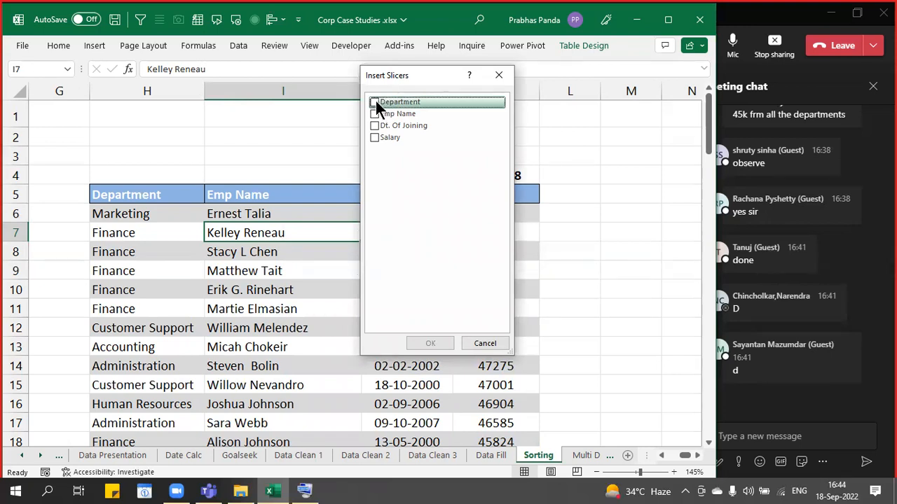
{"action": "left_click", "coordinate": [374, 100]}
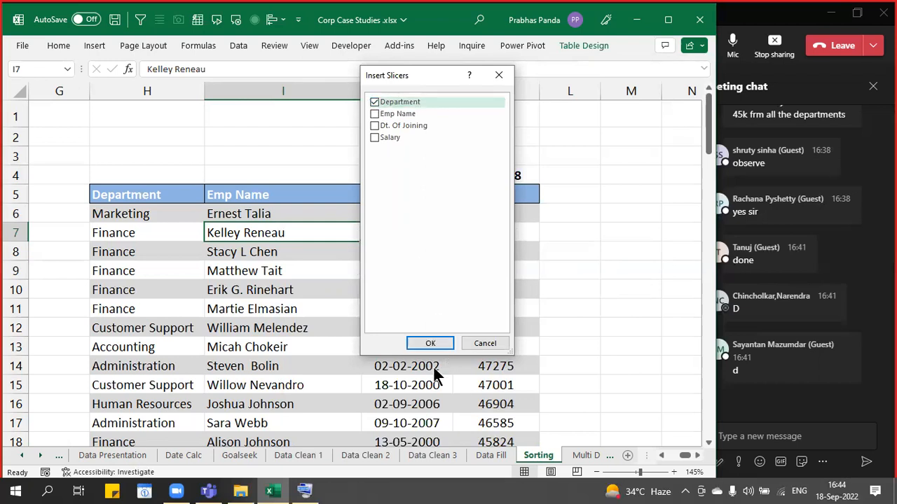
{"action": "left_click", "coordinate": [420, 342]}
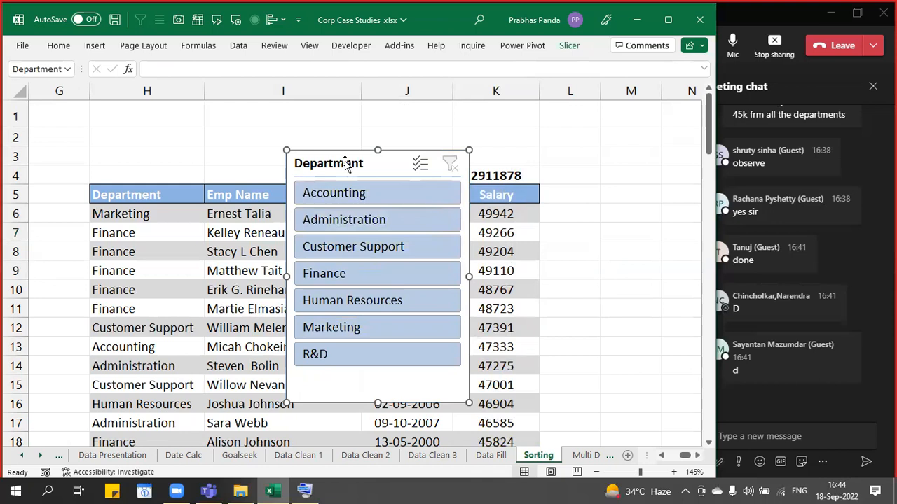
Move the Department slicer off the table to just beside the Salary column, with its upper edge at header row 5
{"action": "left_click_drag", "start_coordinate": [351, 164], "coordinate": [598, 198]}
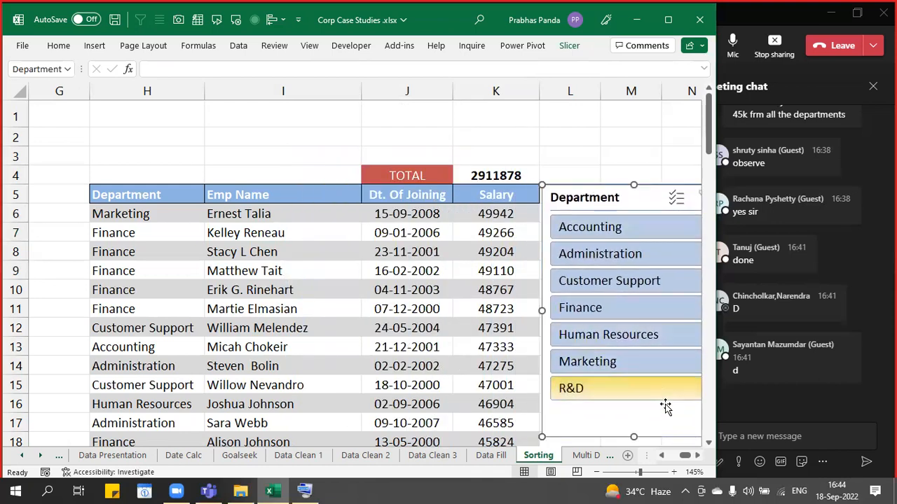
{"action": "left_click", "coordinate": [338, 146]}
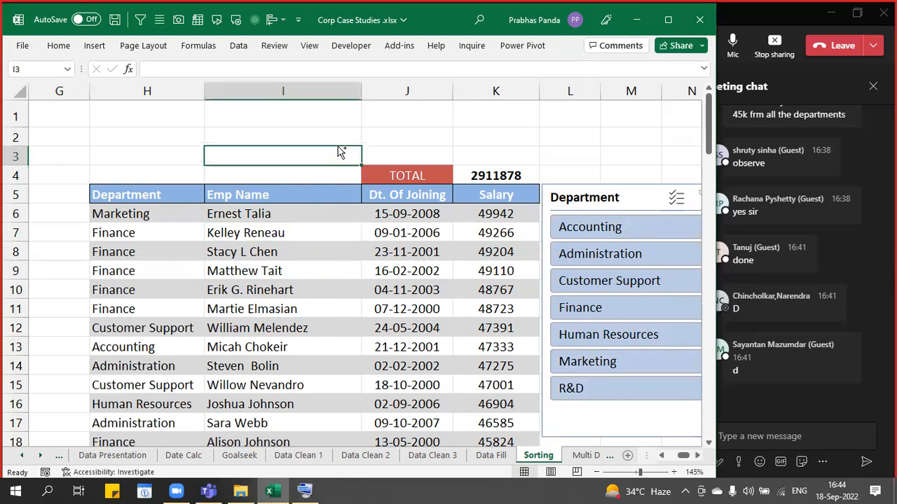
{"action": "scroll", "coordinate": [338, 147], "scroll_direction": "down", "scroll_amount": 1}
{"action": "left_click", "coordinate": [695, 456]}
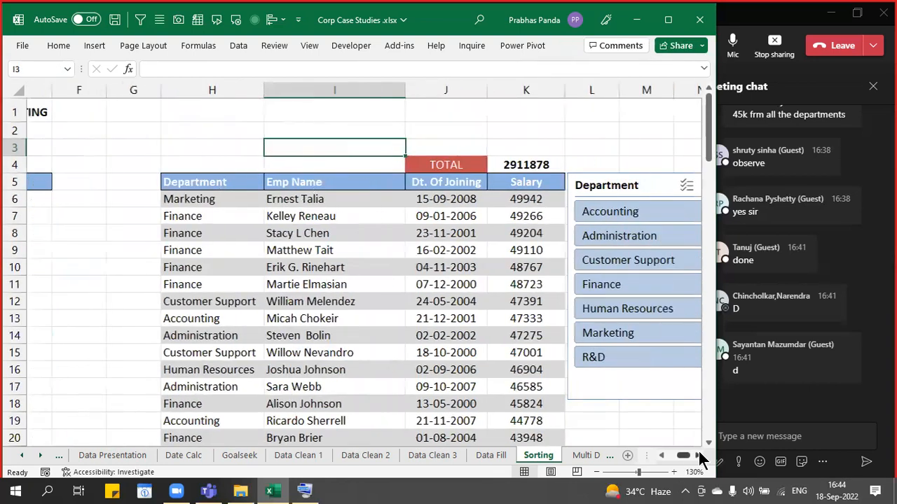
{"action": "left_click", "coordinate": [695, 456]}
{"action": "left_click", "coordinate": [695, 456]}
{"action": "left_click", "coordinate": [544, 400]}
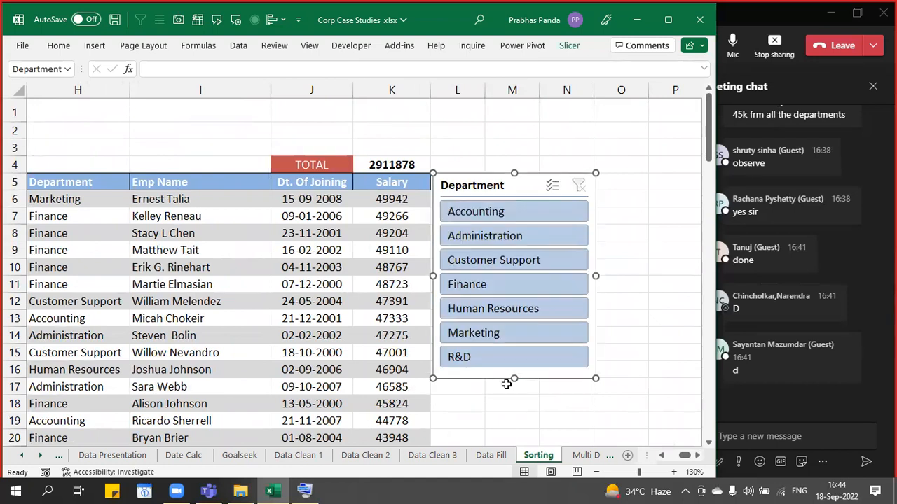
{"action": "left_click", "coordinate": [320, 273]}
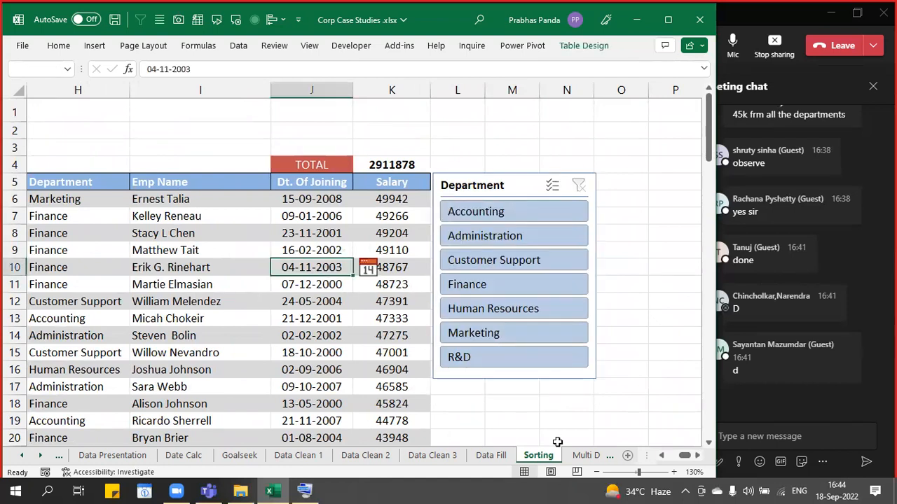
{"action": "left_click", "coordinate": [662, 455]}
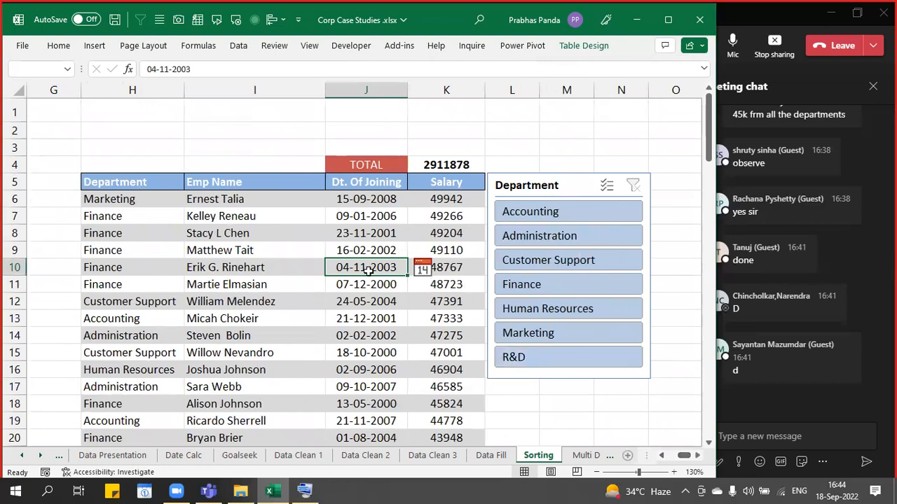
{"action": "left_click", "coordinate": [269, 250]}
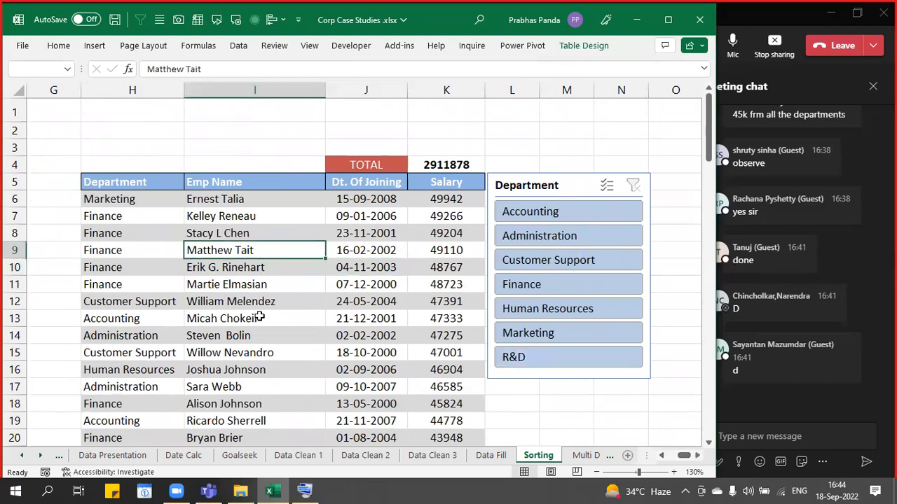
Filter the table with the slicer by Human Resources, Finance, Administration, and Administration plus Human Resources, and clear the filter
{"action": "left_click", "coordinate": [592, 309]}
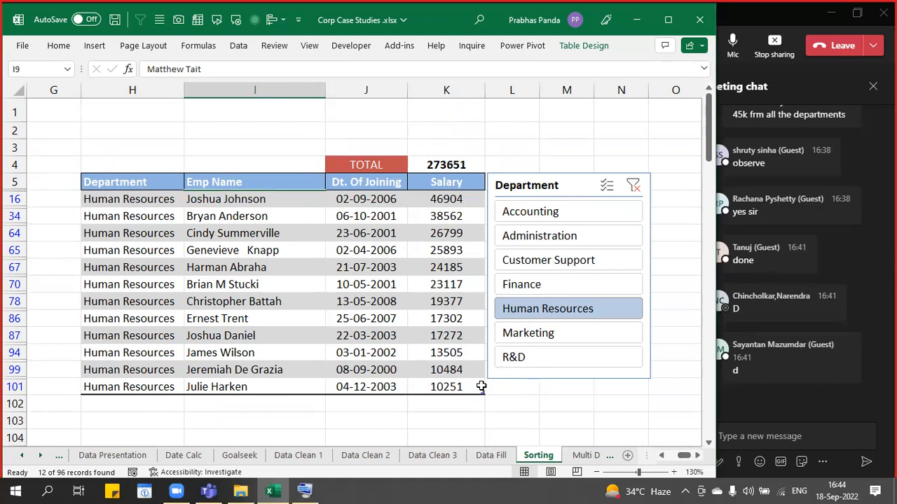
{"action": "left_click", "coordinate": [547, 286]}
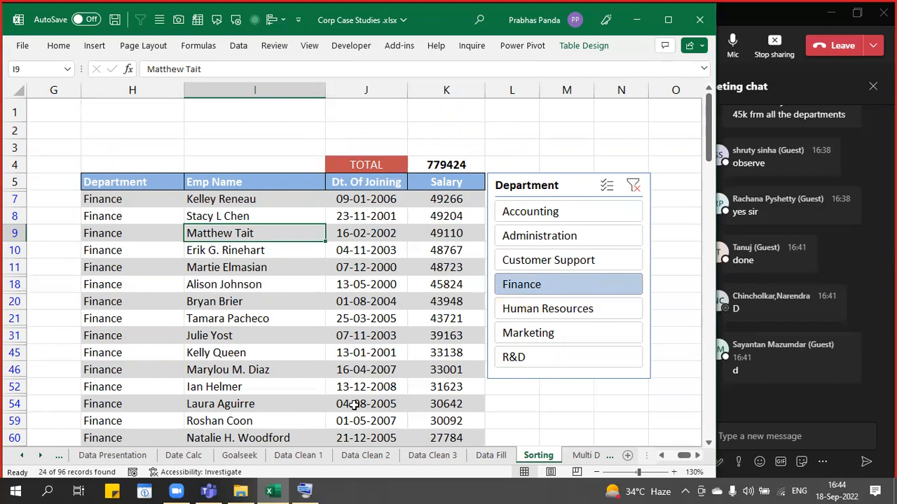
{"action": "left_click", "coordinate": [564, 236]}
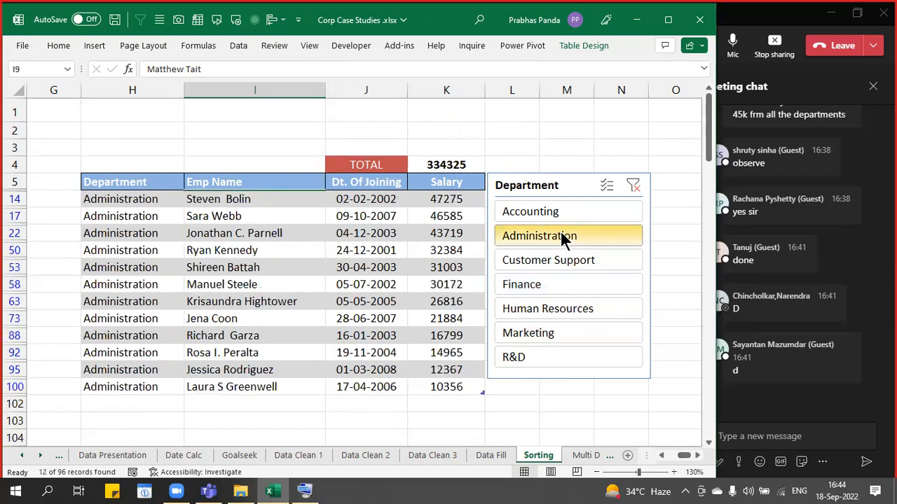
{"action": "left_click", "coordinate": [559, 310], "text": "ctrl"}
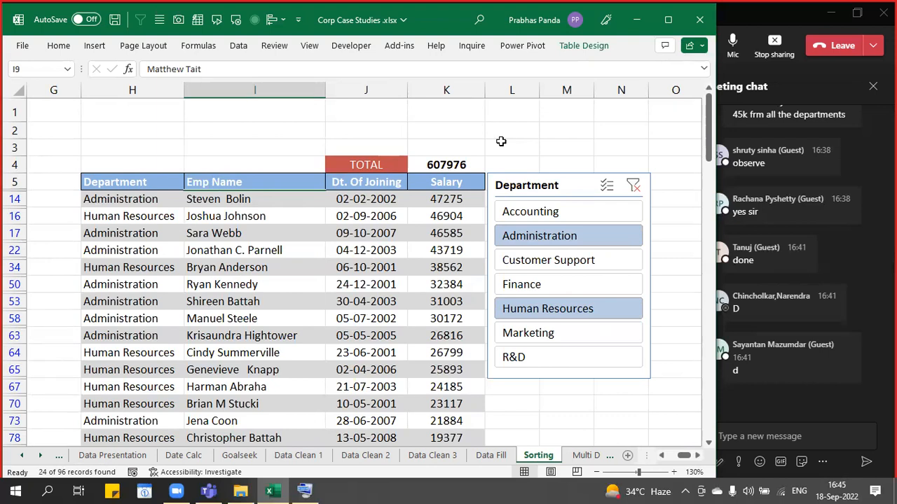
{"action": "left_click", "coordinate": [633, 182]}
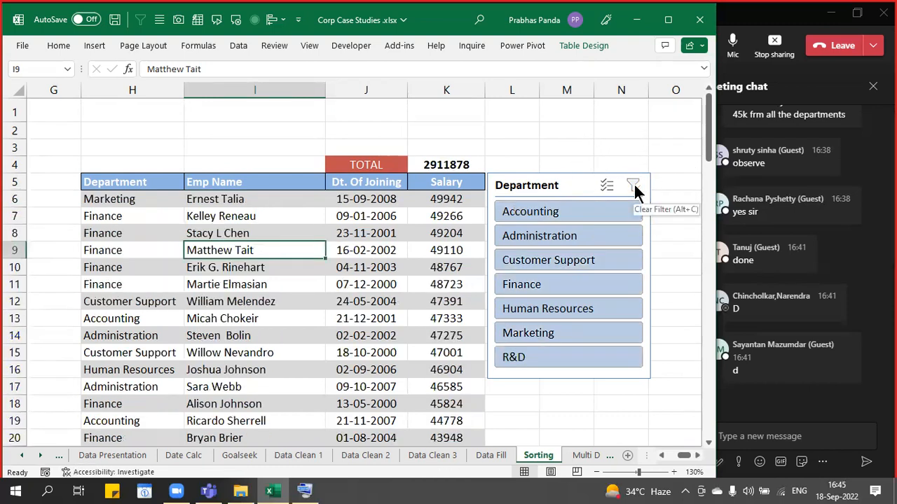
{"action": "left_click_drag", "start_coordinate": [685, 456], "coordinate": [678, 457]}
{"action": "scroll", "coordinate": [438, 309], "scroll_direction": "down", "scroll_amount": 2}
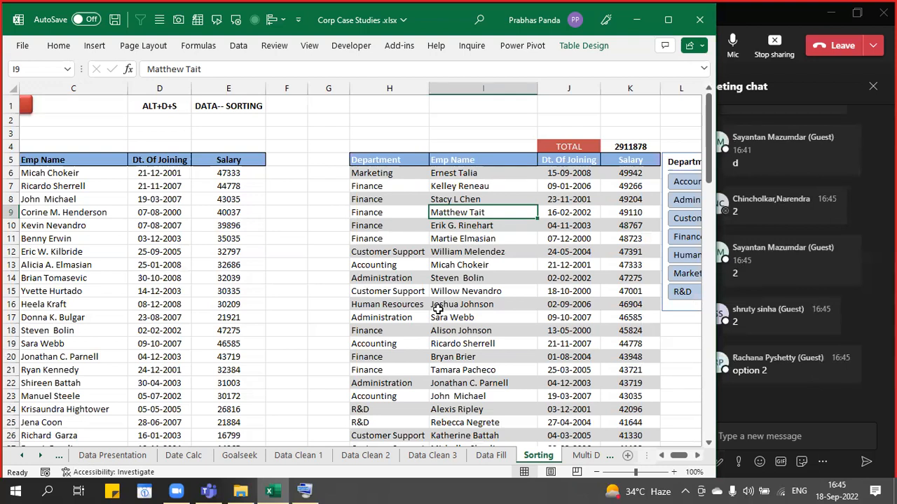
{"action": "key", "text": "Right"}
{"action": "key", "text": "Right"}
{"action": "key", "text": "Right"}
{"action": "key", "text": "Right"}
{"action": "key", "text": "Right"}
{"action": "key", "text": "Right"}
{"action": "key", "text": "Right"}
{"action": "key", "text": "Right"}
{"action": "key", "text": "Right"}
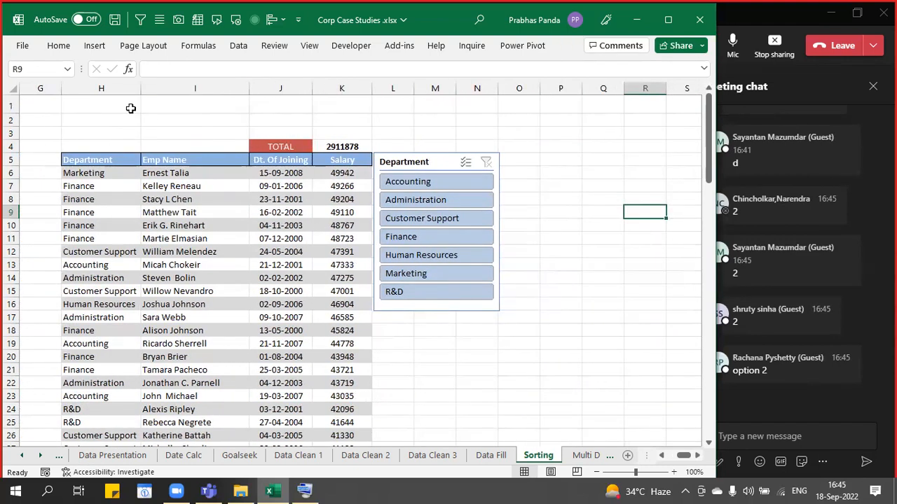
{"action": "scroll", "coordinate": [131, 108], "scroll_direction": "up", "scroll_amount": 1}
{"action": "left_click_drag", "start_coordinate": [685, 455], "coordinate": [679, 454]}
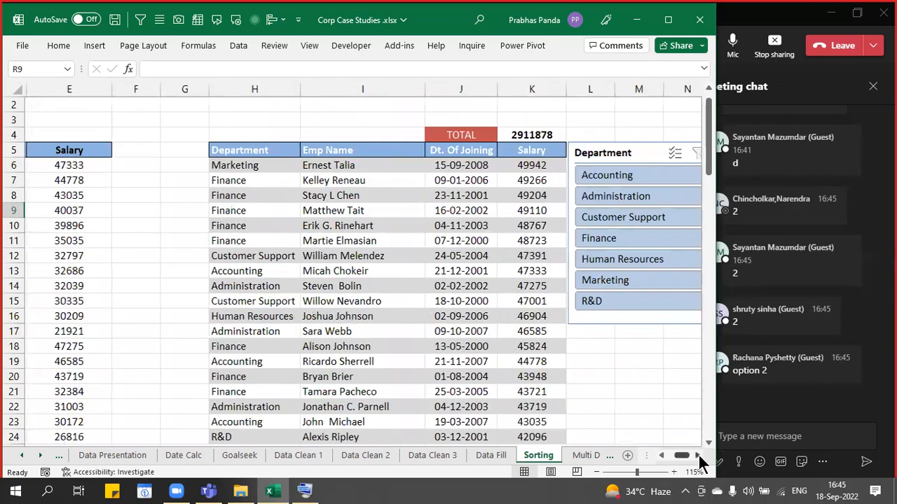
{"action": "left_click", "coordinate": [698, 455]}
{"action": "left_click", "coordinate": [698, 455]}
{"action": "left_click", "coordinate": [295, 268]}
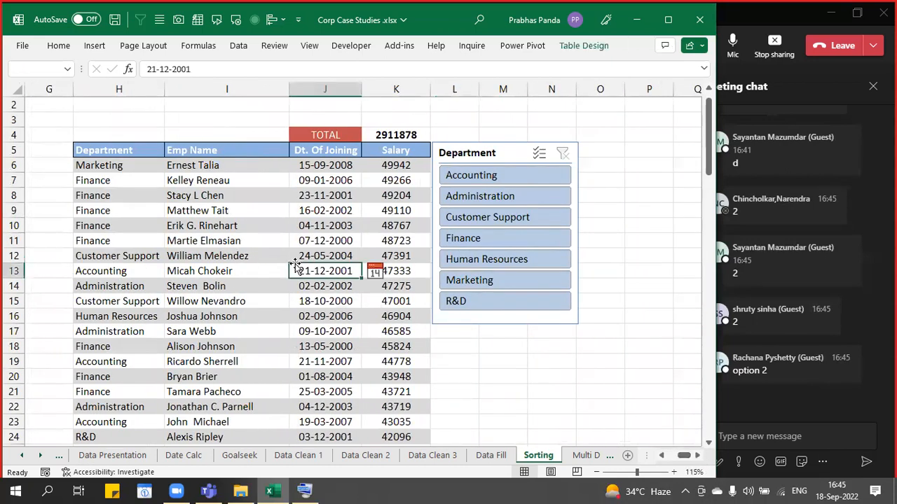
{"action": "key", "text": "Left"}
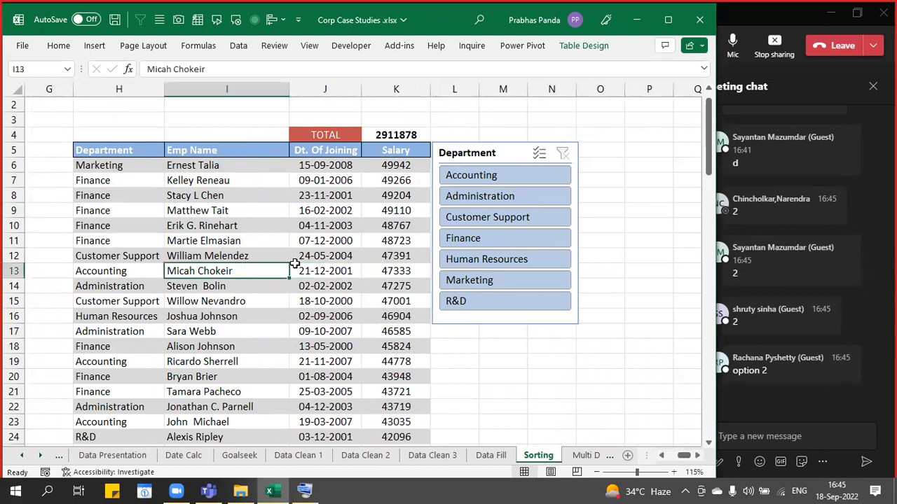
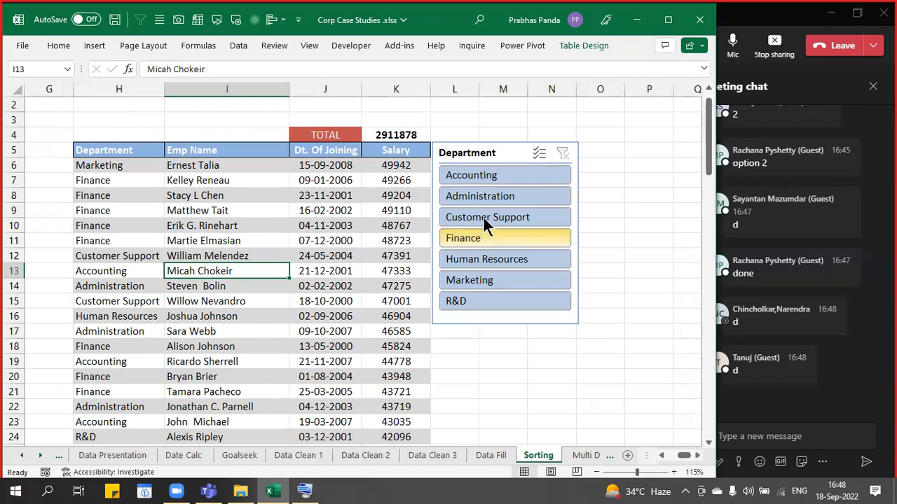
{"action": "left_click", "coordinate": [466, 138]}
{"action": "left_click", "coordinate": [466, 153]}
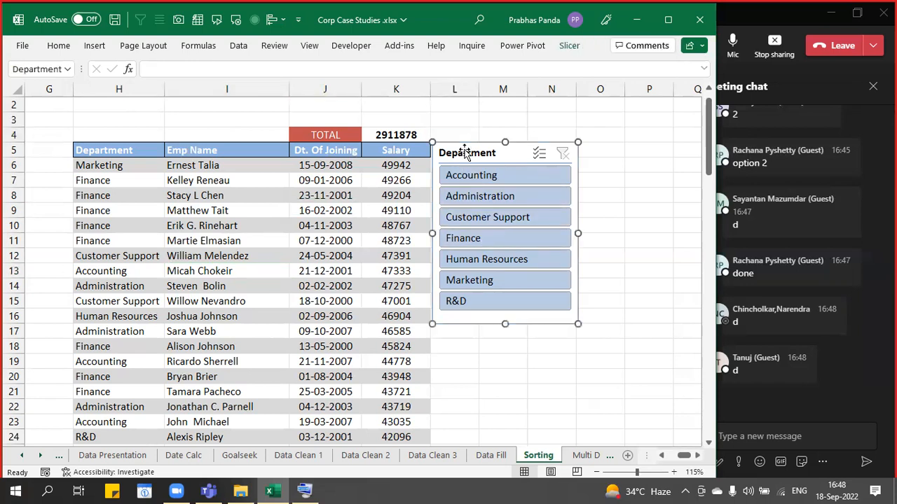
{"action": "left_click", "coordinate": [466, 153]}
{"action": "left_click", "coordinate": [457, 147]}
Switch to the Multi DB Filter worksheet
{"action": "key", "text": "ctrl+Page_Down"}
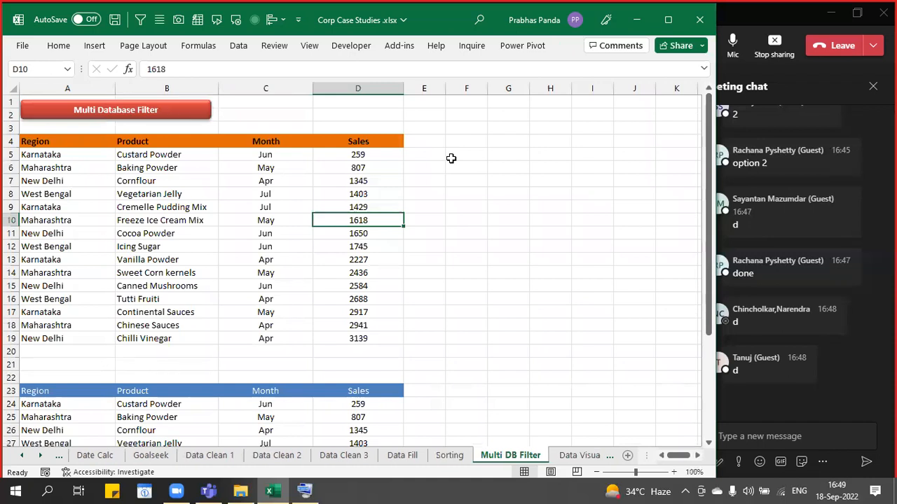
{"action": "left_click", "coordinate": [452, 456]}
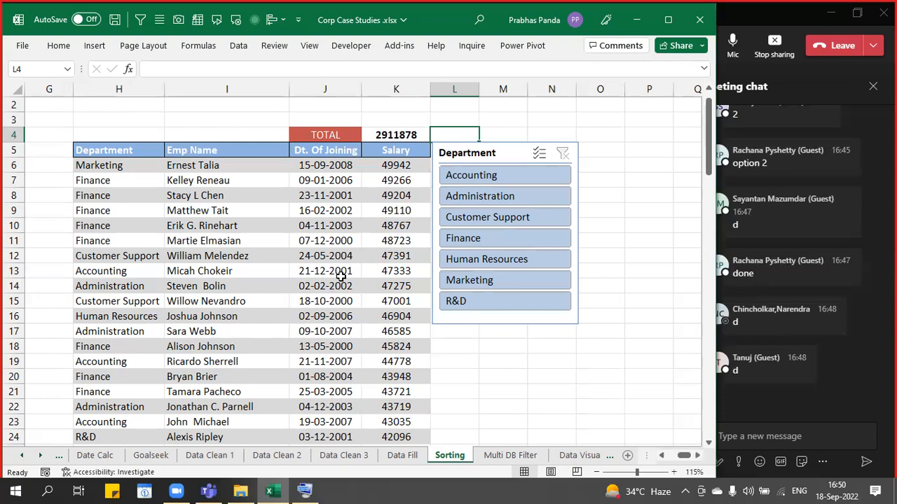
{"action": "left_click", "coordinate": [516, 456]}
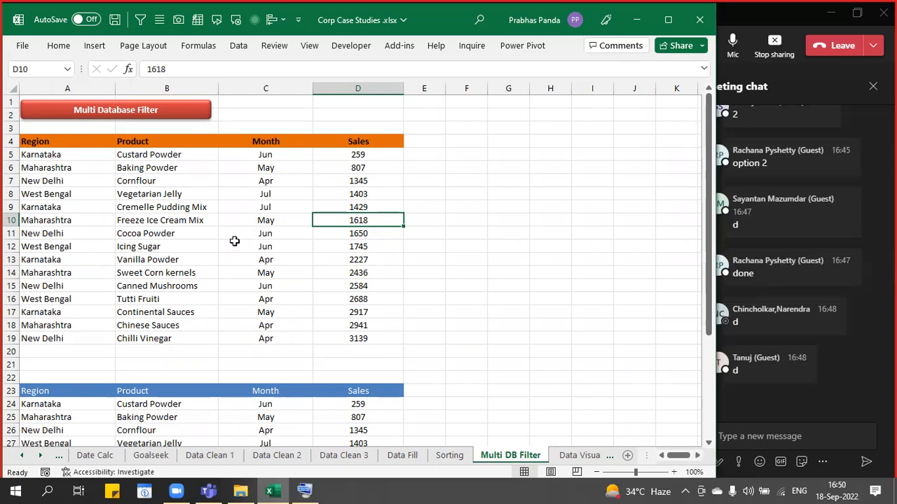
Enter the label PUNE in F4 beside the first sales table and BENGALURU in F23 beside the second
{"action": "left_click", "coordinate": [462, 136]}
{"action": "type", "text": "PUNE"}
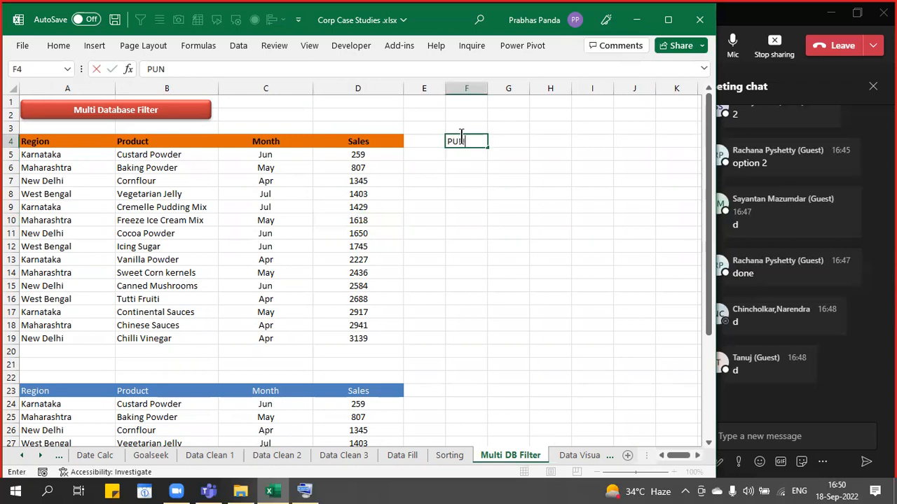
{"action": "key", "text": "Return"}
{"action": "key", "text": "Down"}
{"action": "key", "text": "Down"}
{"action": "key", "text": "Down"}
{"action": "key", "text": "Down"}
{"action": "key", "text": "Down"}
{"action": "key", "text": "Down"}
{"action": "key", "text": "Down"}
{"action": "key", "text": "Down"}
{"action": "key", "text": "Down"}
{"action": "key", "text": "Down"}
{"action": "key", "text": "Down"}
{"action": "key", "text": "Down"}
{"action": "key", "text": "Down"}
{"action": "key", "text": "Down"}
{"action": "key", "text": "Down"}
{"action": "key", "text": "Down"}
{"action": "key", "text": "Down"}
{"action": "key", "text": "Down"}
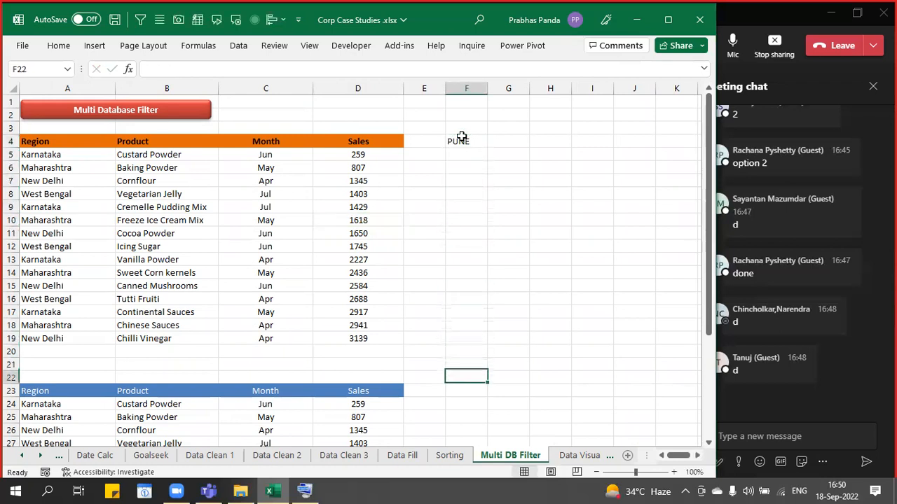
{"action": "type", "text": "BENGALURU"}
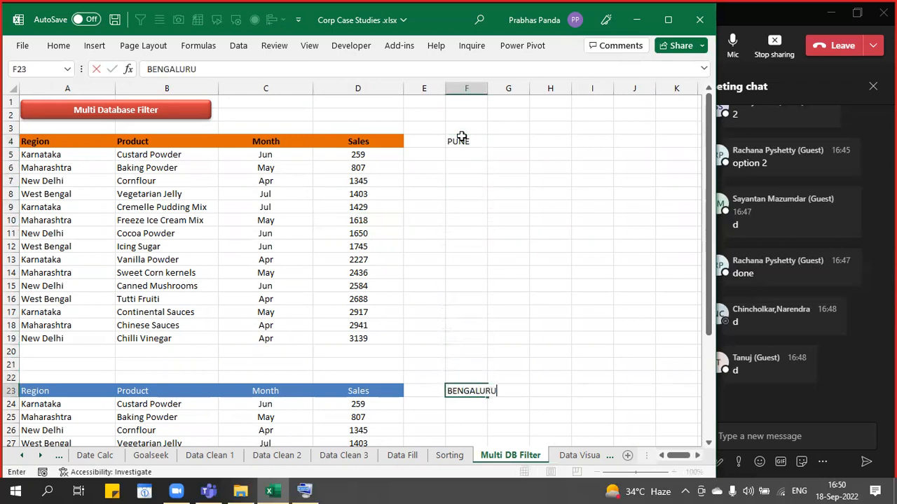
{"action": "key", "text": "Return"}
Make the BENGALURU and PUNE labels bold
{"action": "left_click", "coordinate": [474, 394]}
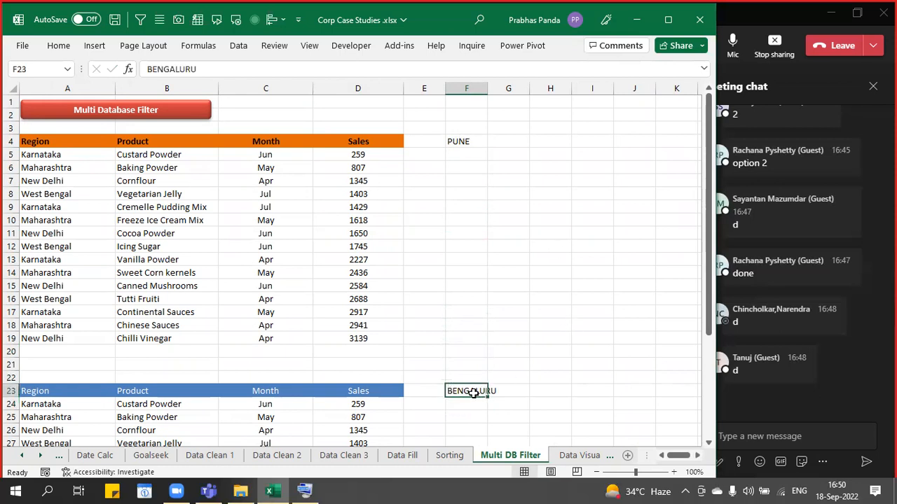
{"action": "key", "text": "ctrl+b"}
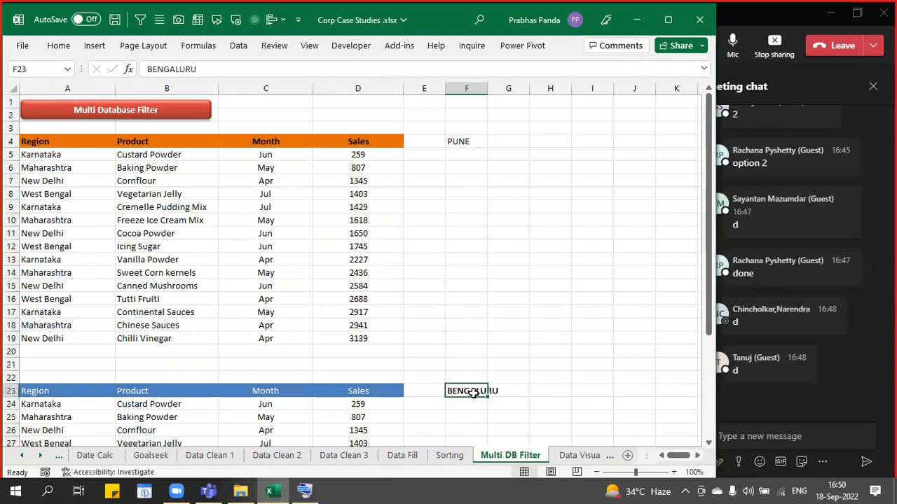
{"action": "left_click", "coordinate": [464, 140]}
{"action": "key", "text": "ctrl+b"}
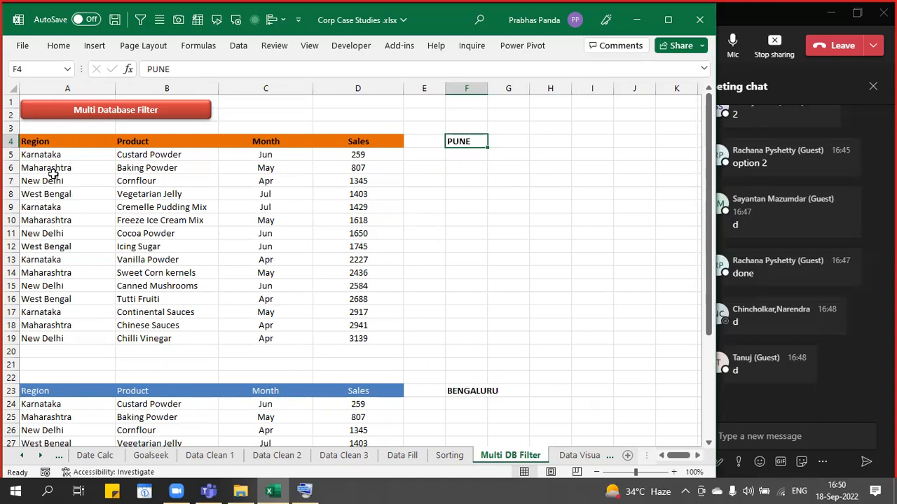
Examine the headers, rows and extent of the two sales tables stacked on the sheet
{"action": "left_click", "coordinate": [53, 143]}
{"action": "left_click_drag", "start_coordinate": [66, 151], "coordinate": [348, 339]}
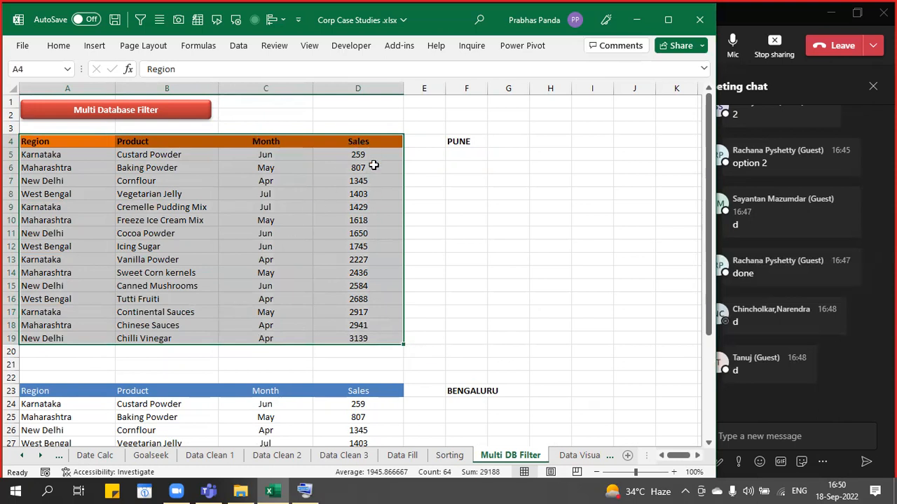
{"action": "scroll", "coordinate": [141, 266], "scroll_direction": "down", "scroll_amount": 4}
{"action": "left_click", "coordinate": [84, 232]}
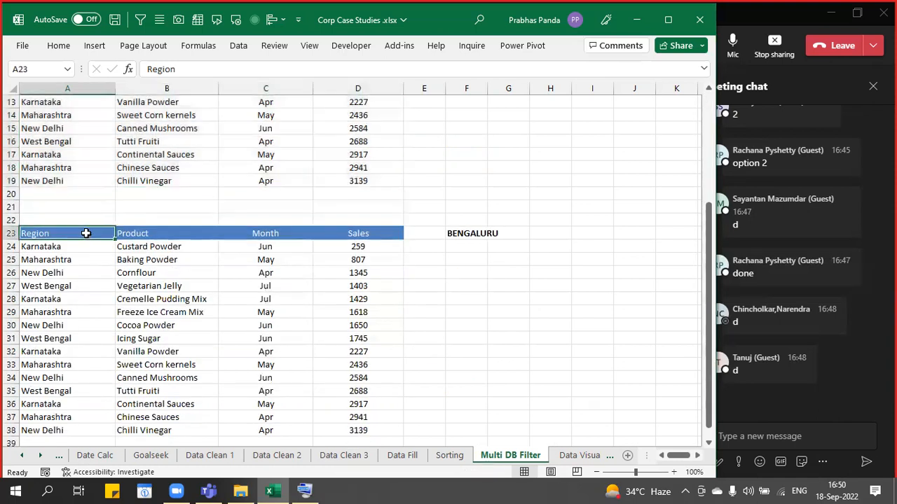
{"action": "scroll", "coordinate": [112, 223], "scroll_direction": "up", "scroll_amount": 4}
{"action": "left_click", "coordinate": [188, 202]}
{"action": "scroll", "coordinate": [188, 349], "scroll_direction": "down", "scroll_amount": 5}
{"action": "left_click", "coordinate": [188, 316]}
{"action": "scroll", "coordinate": [188, 319], "scroll_direction": "up", "scroll_amount": 5}
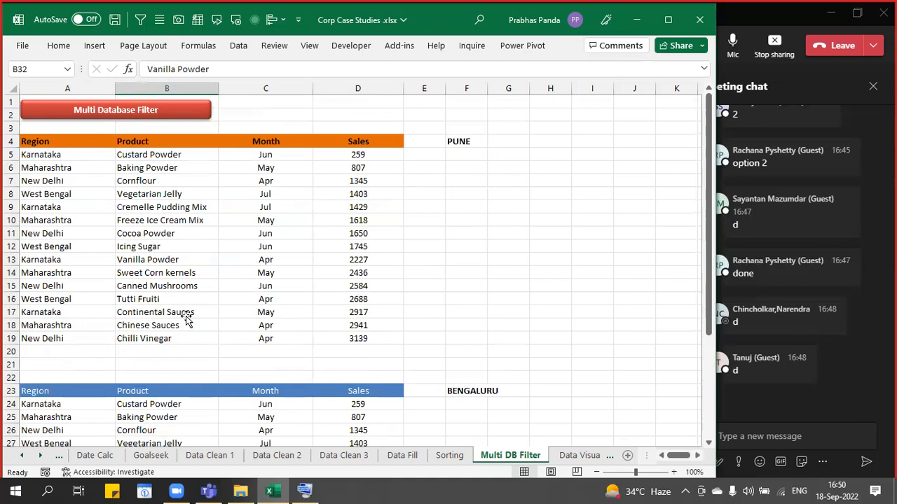
{"action": "scroll", "coordinate": [274, 362], "scroll_direction": "down", "scroll_amount": 4}
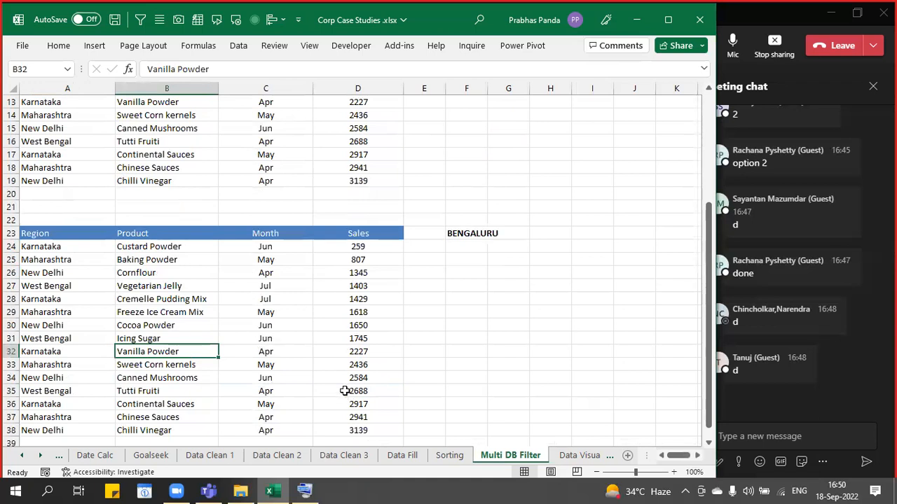
{"action": "scroll", "coordinate": [345, 391], "scroll_direction": "down", "scroll_amount": 2}
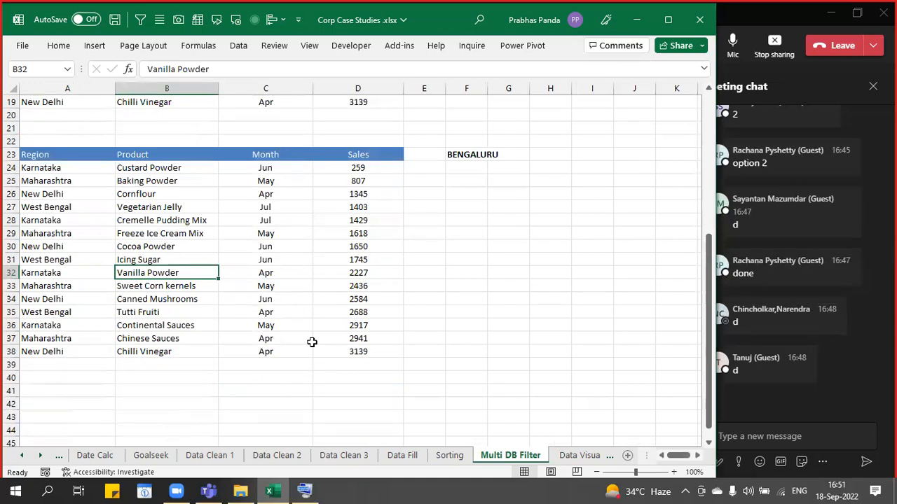
{"action": "scroll", "coordinate": [312, 342], "scroll_direction": "up", "scroll_amount": 6}
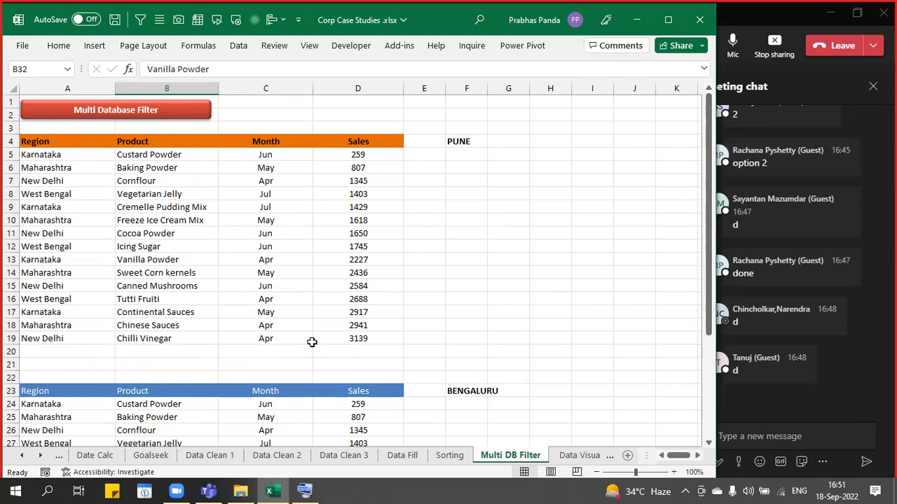
Filter the first sales table by the Region value Karnataka, using the selected cell's value
{"action": "right_click", "coordinate": [77, 155]}
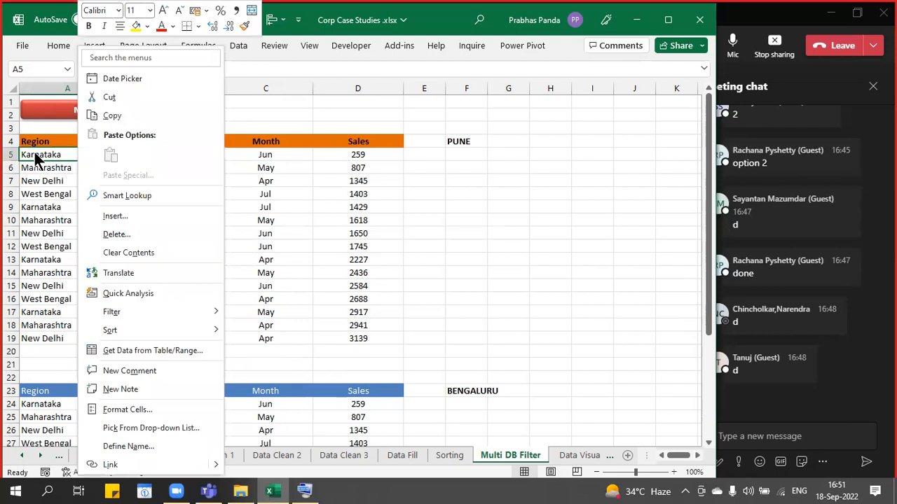
{"action": "mouse_move", "coordinate": [206, 311]}
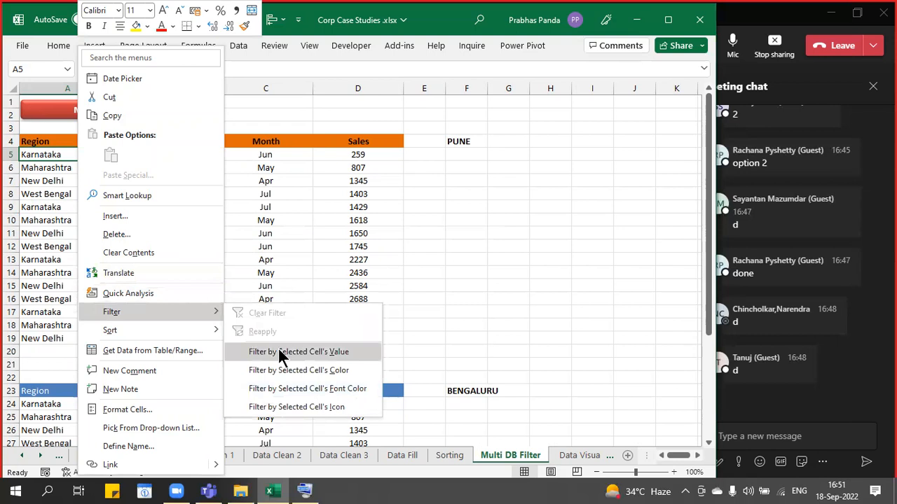
{"action": "left_click", "coordinate": [280, 354]}
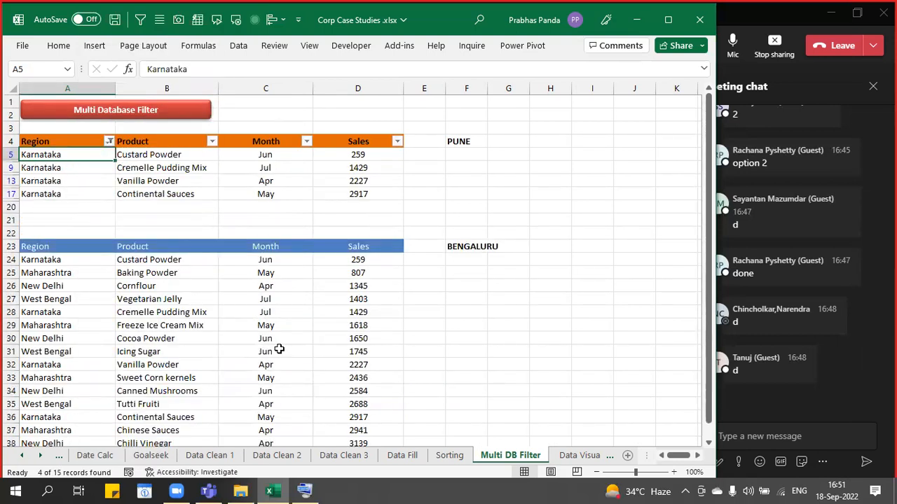
Filter the second sales table by the Month value Apr, using the selected cell's value, and review both tables
{"action": "left_click", "coordinate": [278, 289]}
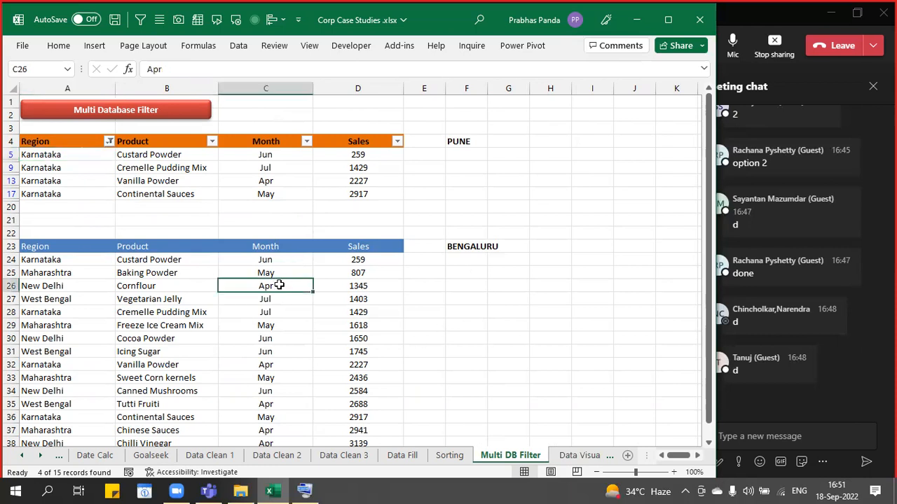
{"action": "right_click", "coordinate": [279, 287]}
{"action": "mouse_move", "coordinate": [395, 313]}
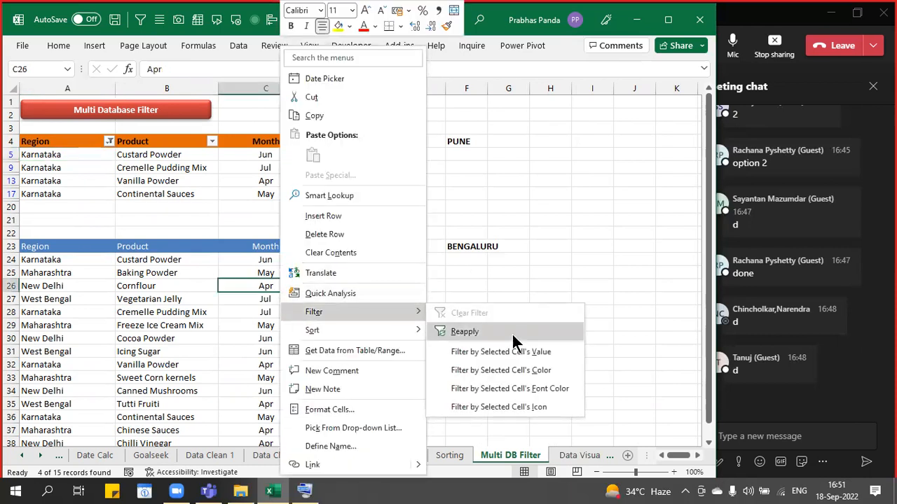
{"action": "left_click", "coordinate": [516, 350]}
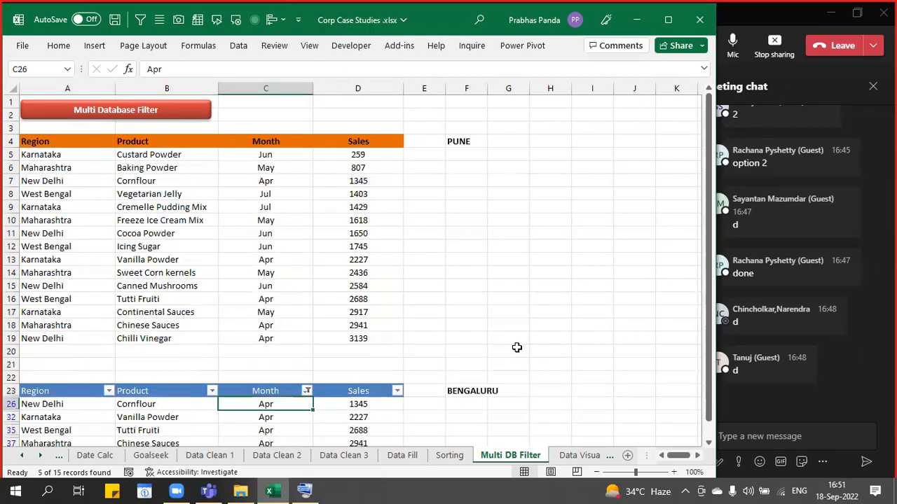
{"action": "scroll", "coordinate": [516, 348], "scroll_direction": "down", "scroll_amount": 2}
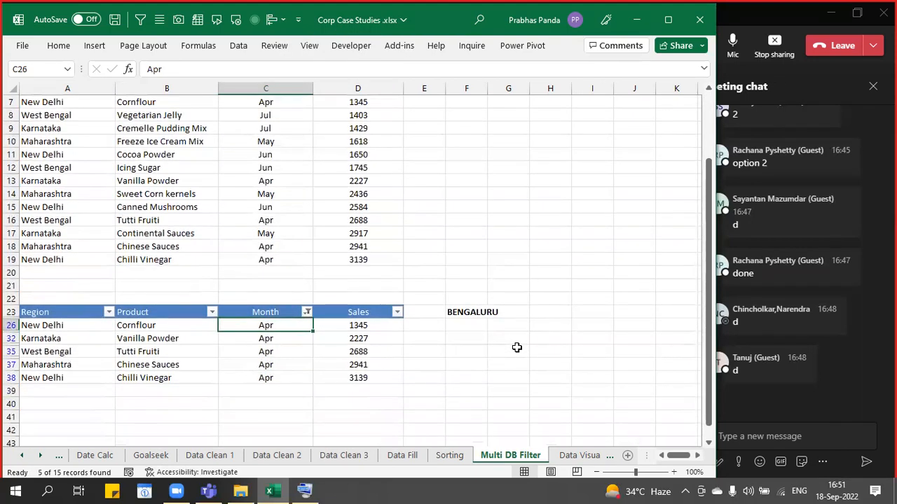
{"action": "scroll", "coordinate": [516, 348], "scroll_direction": "up", "scroll_amount": 2}
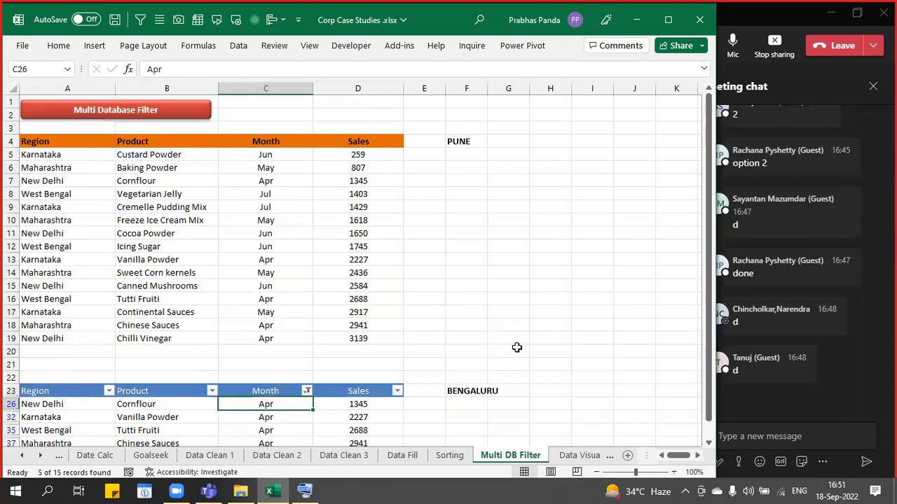
{"action": "scroll", "coordinate": [517, 347], "scroll_direction": "down", "scroll_amount": 2}
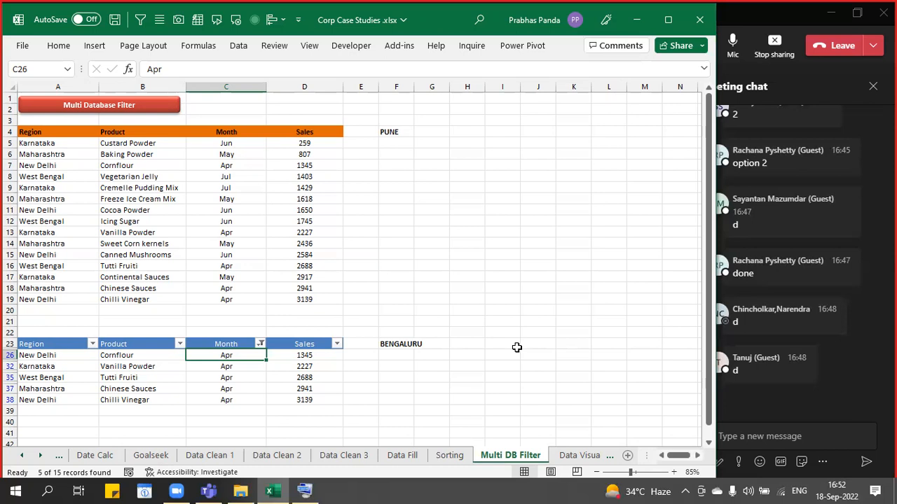
Remove the filter from the second sales table and set the sheet zoom back to 100%
{"action": "key", "text": "ctrl+shift+l"}
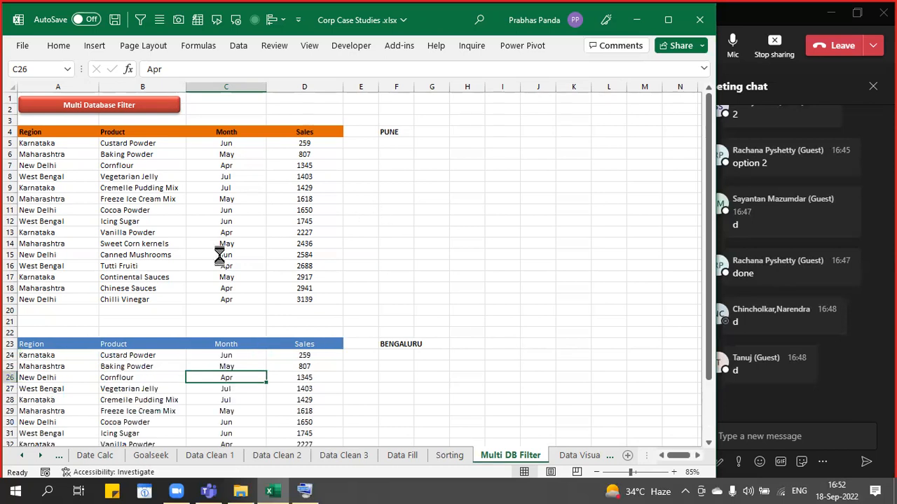
{"action": "scroll", "coordinate": [220, 257], "scroll_direction": "up", "scroll_amount": 1, "text": "ctrl"}
{"action": "scroll", "coordinate": [220, 257], "scroll_direction": "down", "scroll_amount": 4}
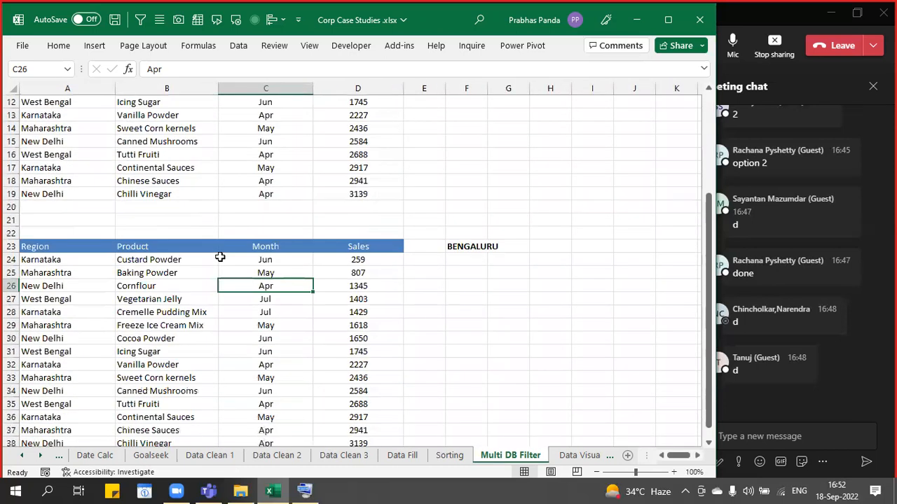
{"action": "scroll", "coordinate": [220, 257], "scroll_direction": "up", "scroll_amount": 5}
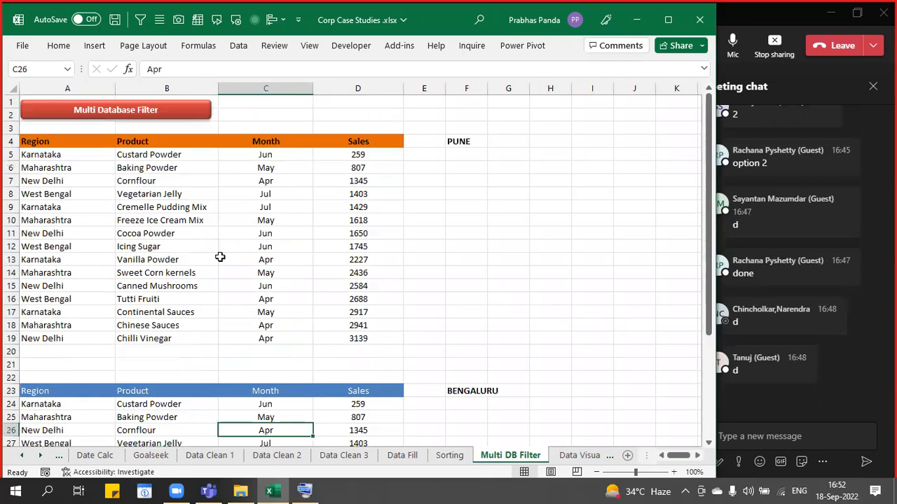
Convert the first sales table, A4:D19, into an Excel table with headers
{"action": "left_click", "coordinate": [178, 194]}
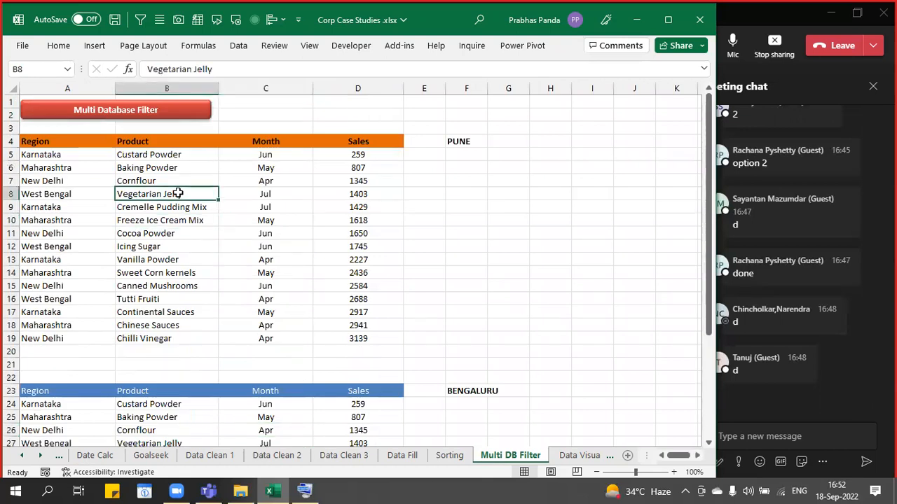
{"action": "key", "text": "ctrl+a"}
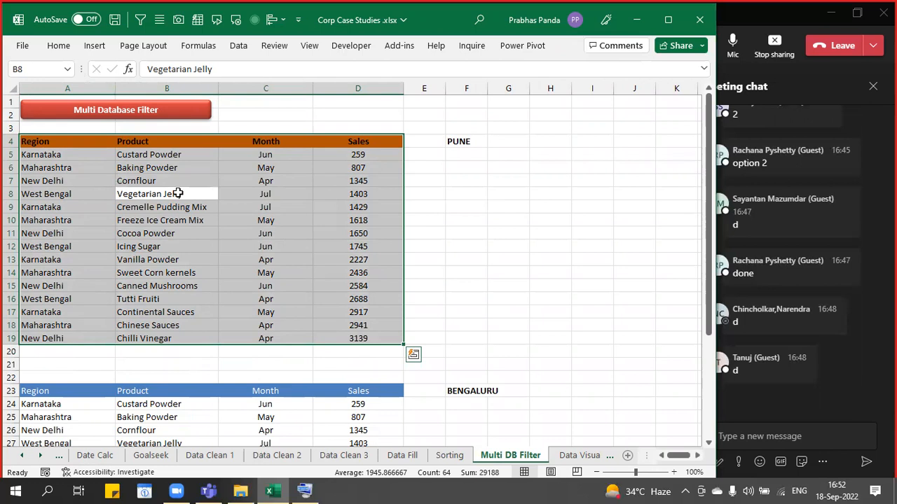
{"action": "key", "text": "ctrl+t"}
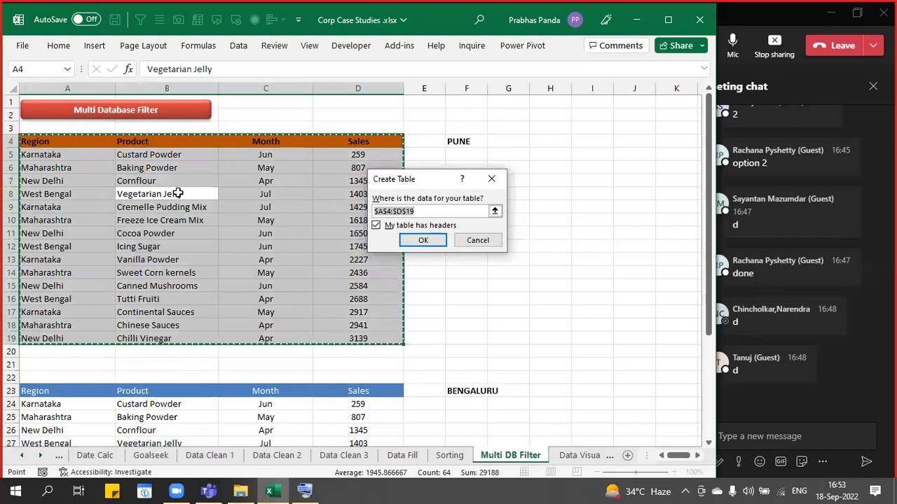
{"action": "key", "text": "Return"}
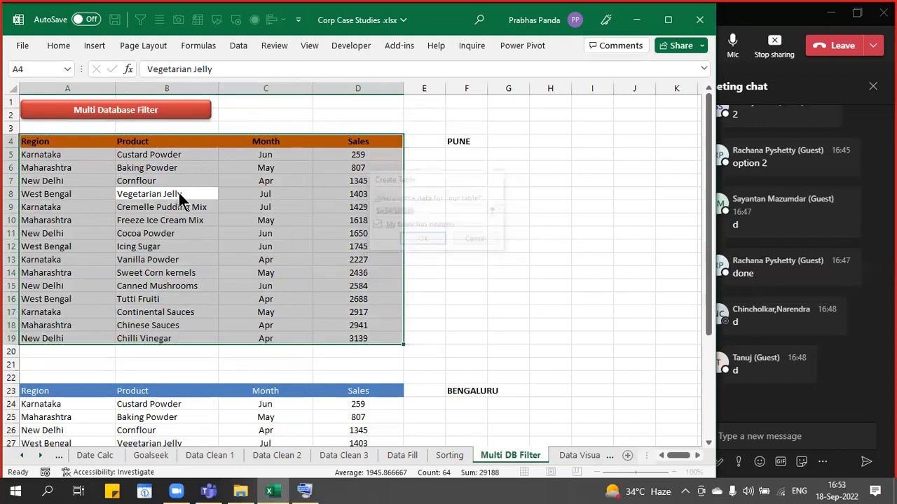
Filter the Region column of the first sales table to Karnataka by searching for "karn" in its filter list
{"action": "left_click", "coordinate": [68, 155]}
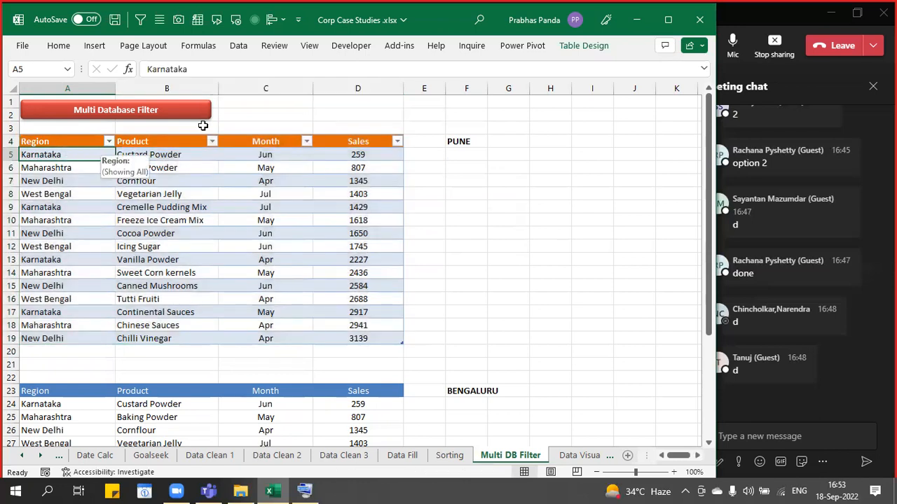
{"action": "key", "text": "Up"}
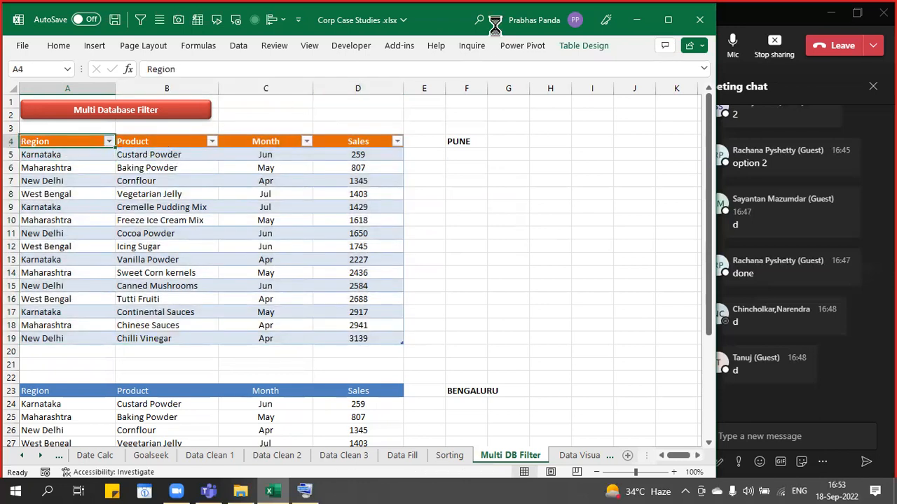
{"action": "key", "text": "alt+Down"}
{"action": "type", "text": "karn"}
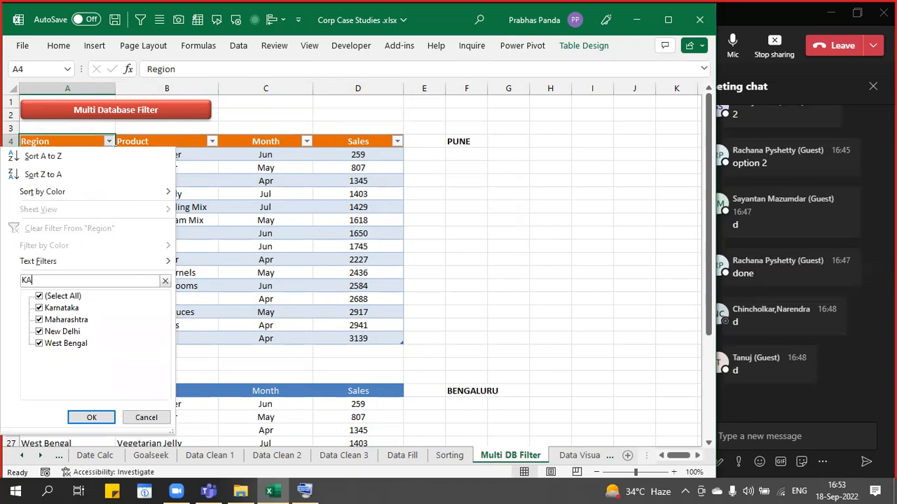
{"action": "key", "text": "Return"}
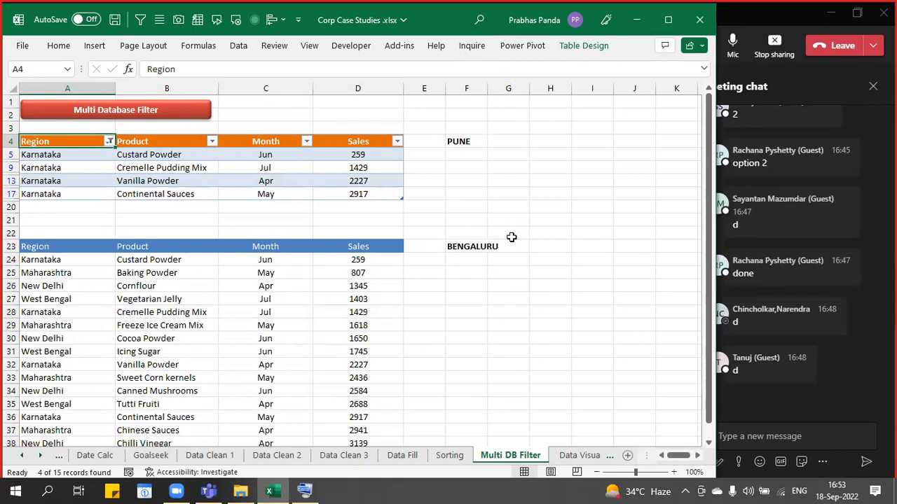
Filter the second sales table by the Month value Apr in C26, using the selected cell's value
{"action": "right_click", "coordinate": [272, 288]}
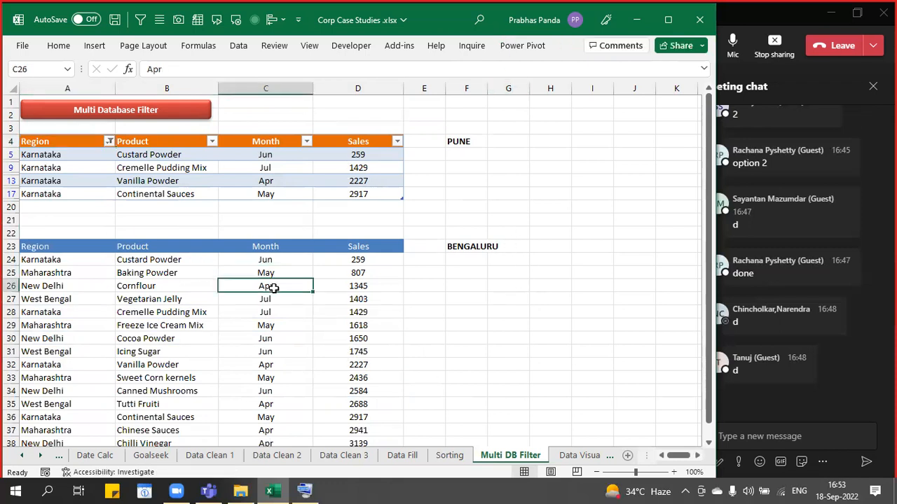
{"action": "mouse_move", "coordinate": [363, 313]}
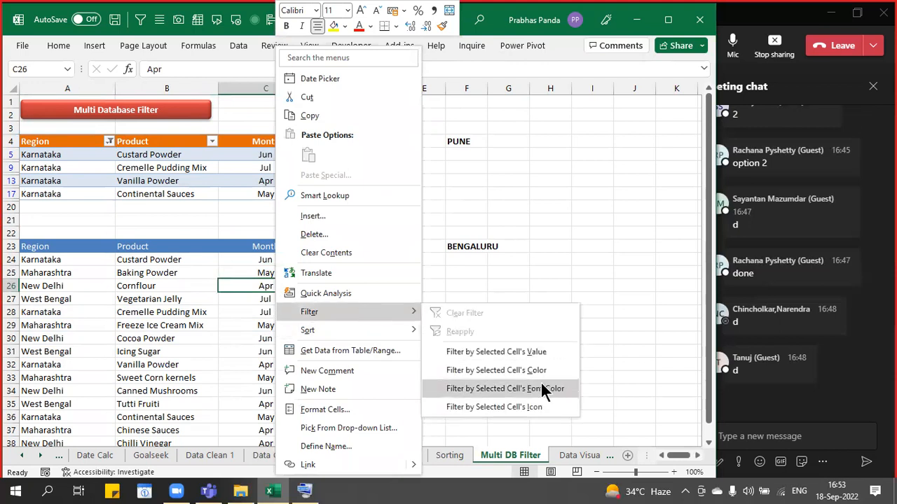
{"action": "left_click", "coordinate": [543, 351]}
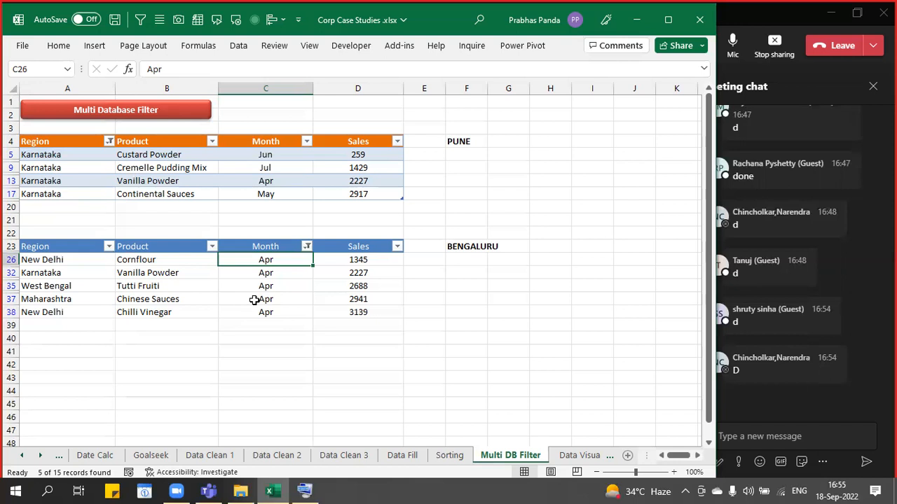
Switch to the Data Visualisation sheet at 130% zoom and narrow column A to suit the Products list
{"action": "key", "text": "ctrl+Page_Down"}
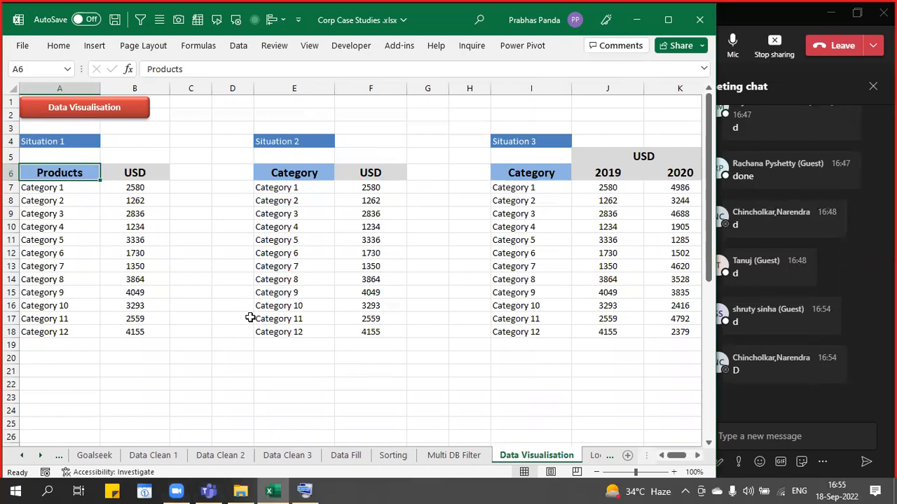
{"action": "scroll", "coordinate": [191, 357], "scroll_direction": "up", "scroll_amount": 1, "text": "ctrl"}
{"action": "scroll", "coordinate": [190, 356], "scroll_direction": "up", "scroll_amount": 1, "text": "ctrl"}
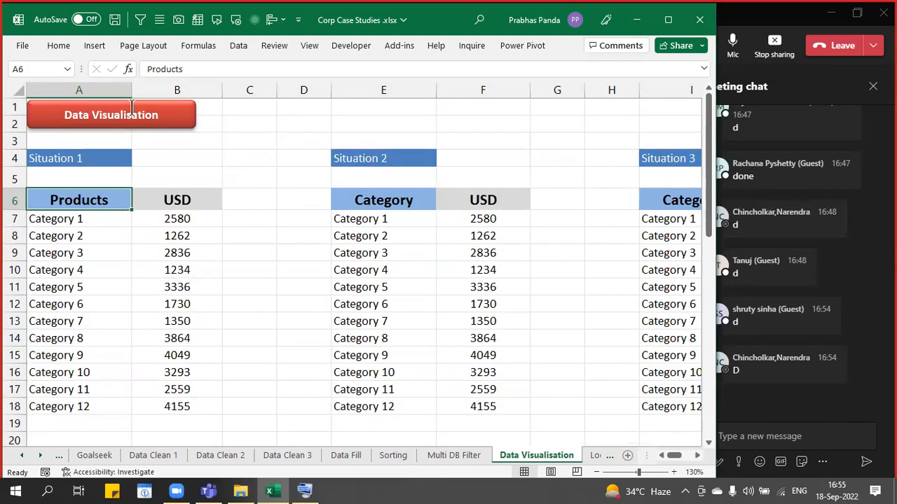
{"action": "left_click_drag", "start_coordinate": [122, 83], "coordinate": [103, 83]}
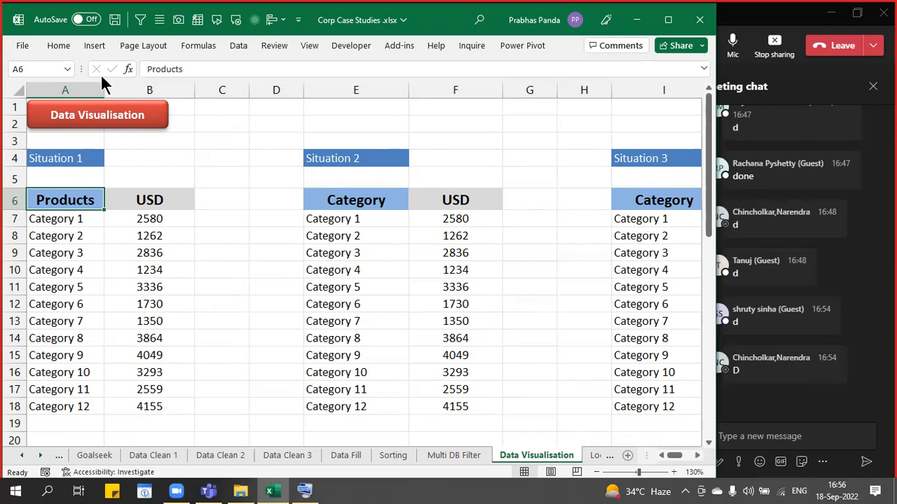
Examine Situation 1's Products and USD columns by selecting each in turn and finally the whole range A6:B18
{"action": "key", "text": "Down"}
{"action": "key", "text": "Up"}
{"action": "key", "text": "ctrl+shift+Down"}
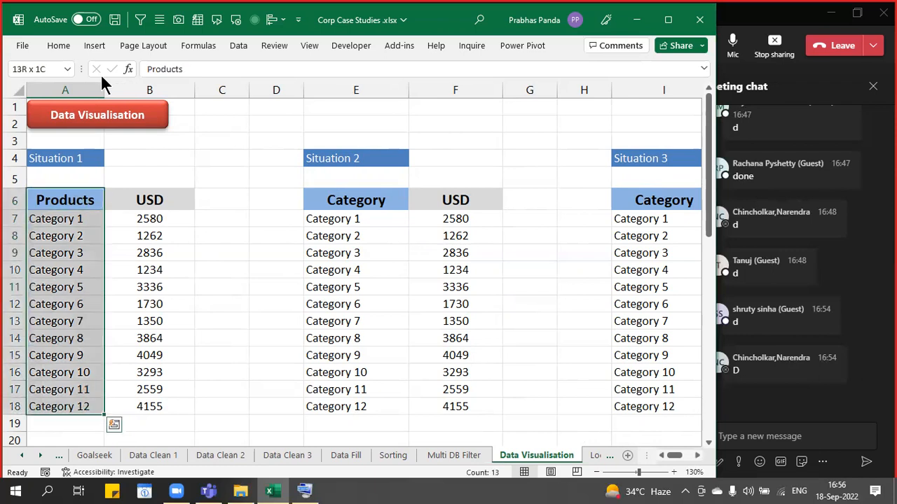
{"action": "key", "text": "Right"}
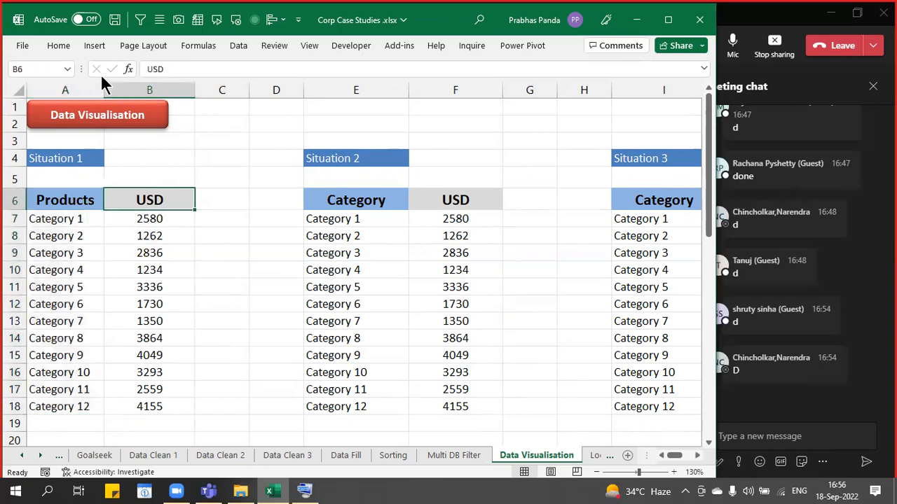
{"action": "key", "text": "ctrl+shift+Down"}
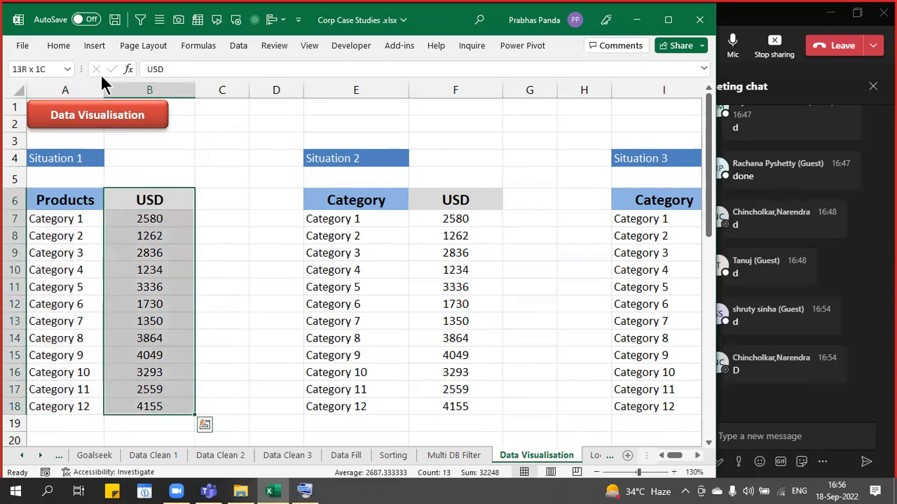
{"action": "key", "text": "Left"}
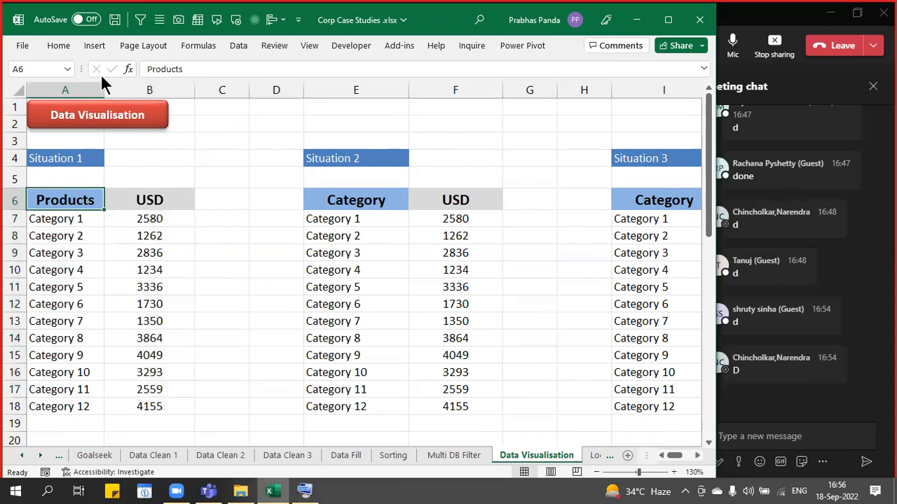
{"action": "key", "text": "ctrl+a"}
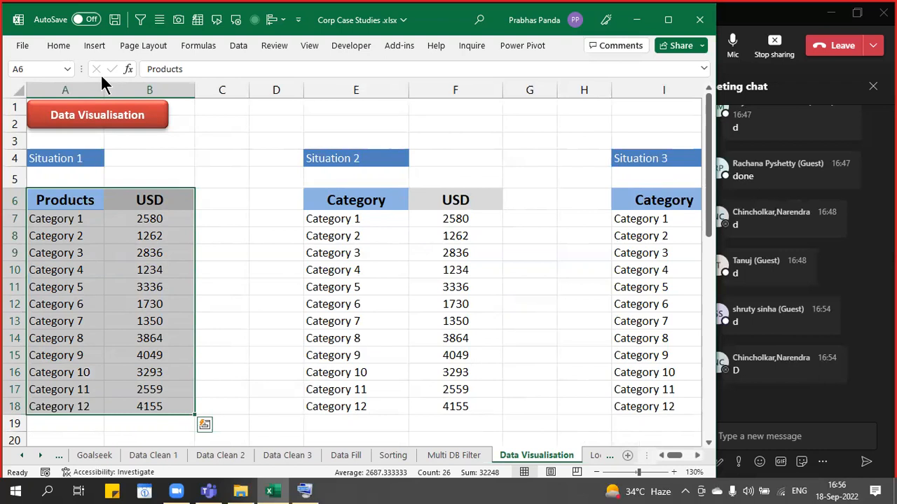
Add a "Visual" header in C6 with the USD header's formatting filled across, and widen column C
{"action": "key", "text": "Right"}
{"action": "key", "text": "Right"}
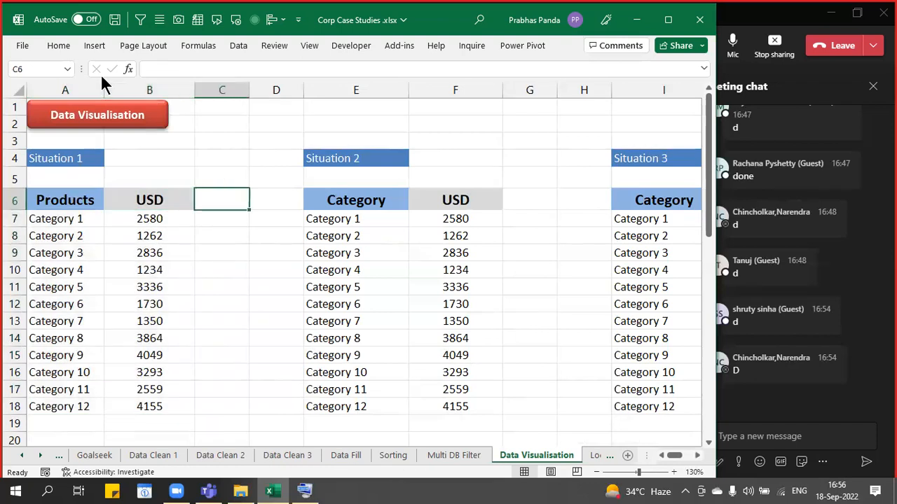
{"action": "key", "text": "ctrl+r"}
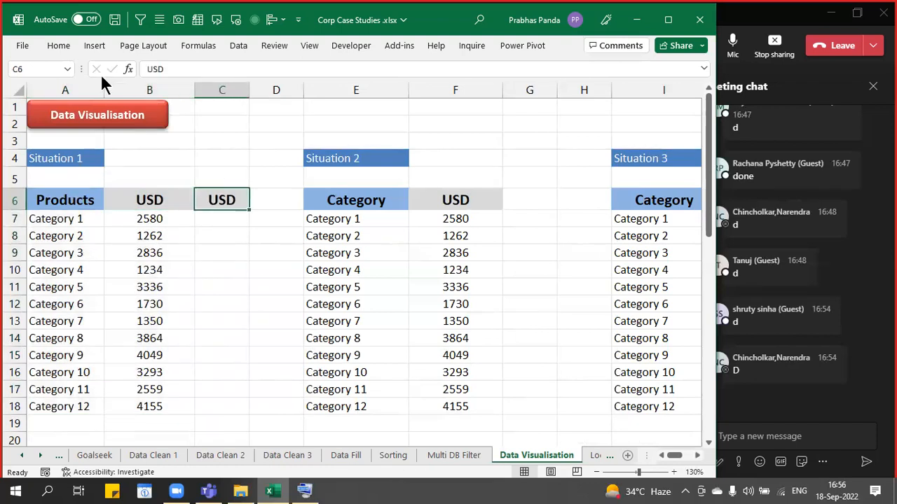
{"action": "type", "text": "v"}
{"action": "key", "text": "BackSpace"}
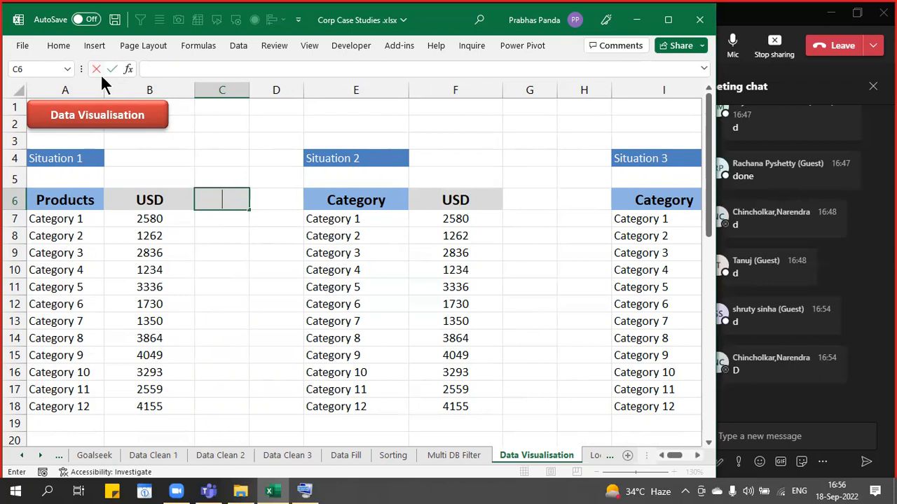
{"action": "type", "text": "Visual"}
{"action": "key", "text": "Return"}
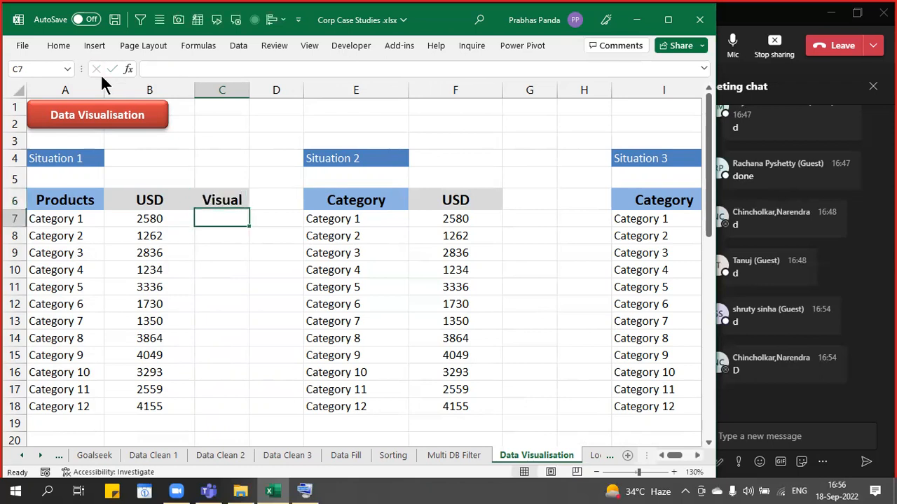
{"action": "left_click_drag", "start_coordinate": [249, 91], "coordinate": [340, 97]}
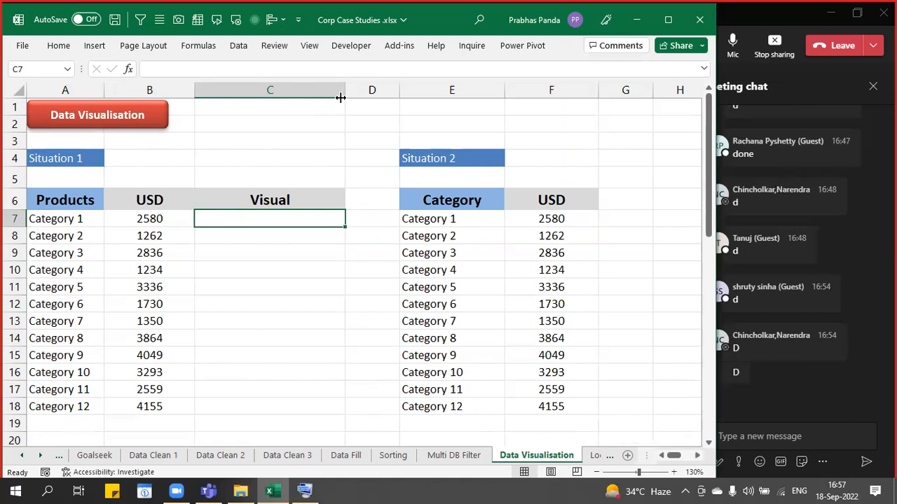
Fill the Visual column cells C7:C18 with the formula =B7 so each row references its own USD value
{"action": "key", "text": "shift+Down"}
{"action": "key", "text": "shift+Down"}
{"action": "key", "text": "shift+Down"}
{"action": "key", "text": "shift+Down"}
{"action": "key", "text": "shift+Down"}
{"action": "key", "text": "shift+Down"}
{"action": "key", "text": "shift+Down"}
{"action": "key", "text": "shift+Down"}
{"action": "key", "text": "shift+Down"}
{"action": "key", "text": "shift+Down"}
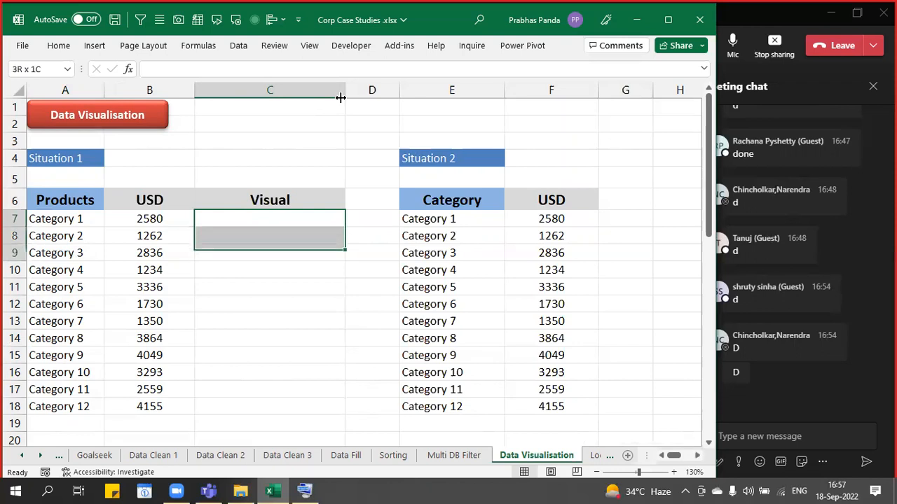
{"action": "key", "text": "shift+Down"}
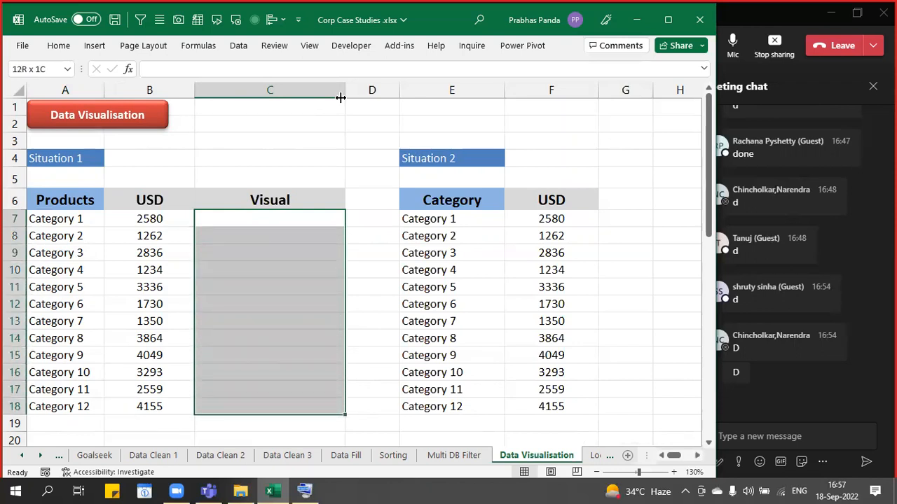
{"action": "type", "text": "="}
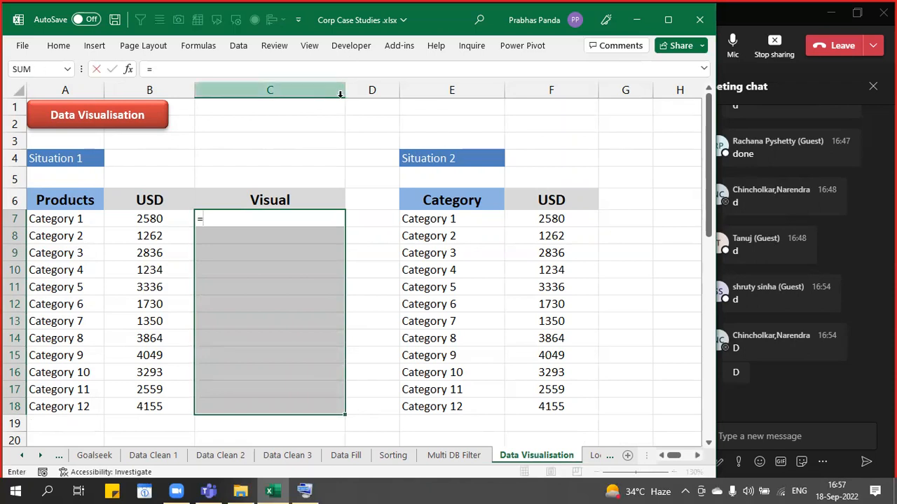
{"action": "key", "text": "Left"}
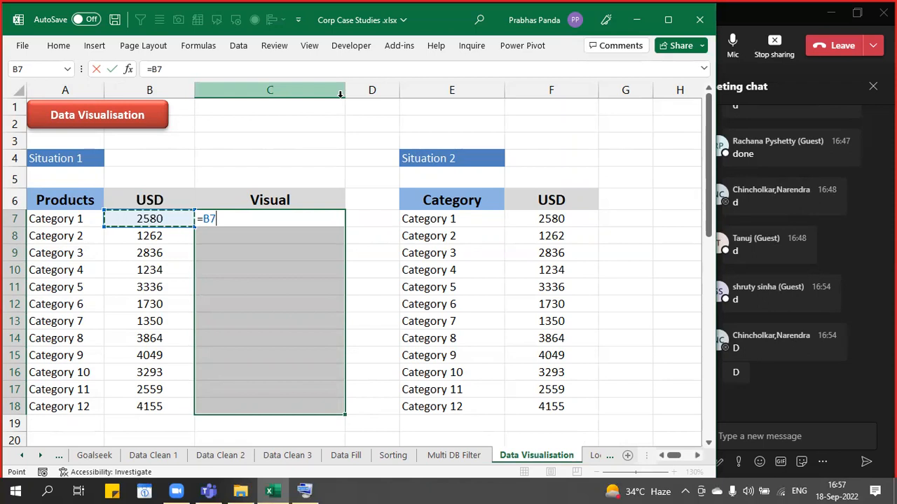
{"action": "key", "text": "ctrl+Return"}
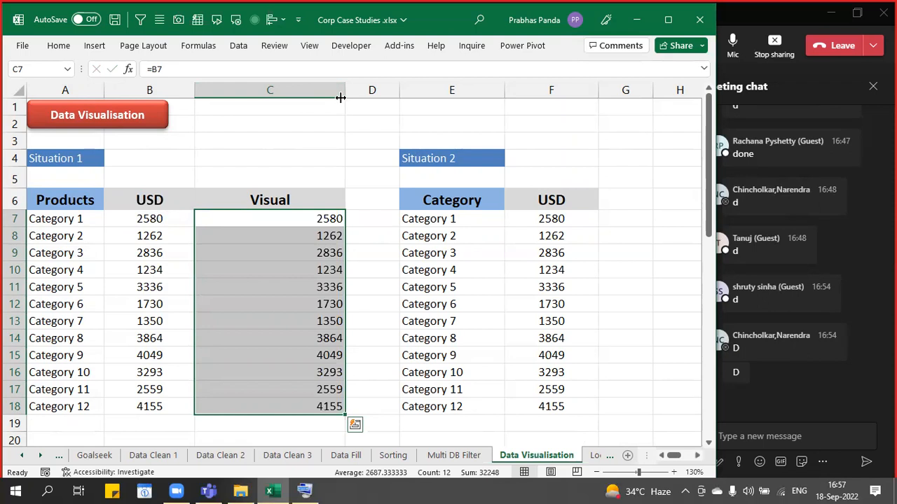
Apply light blue gradient-fill data bars to the Visual values in C7:C18 with conditional formatting
{"action": "key", "text": "Left"}
{"action": "key", "text": "ctrl+shift+Down"}
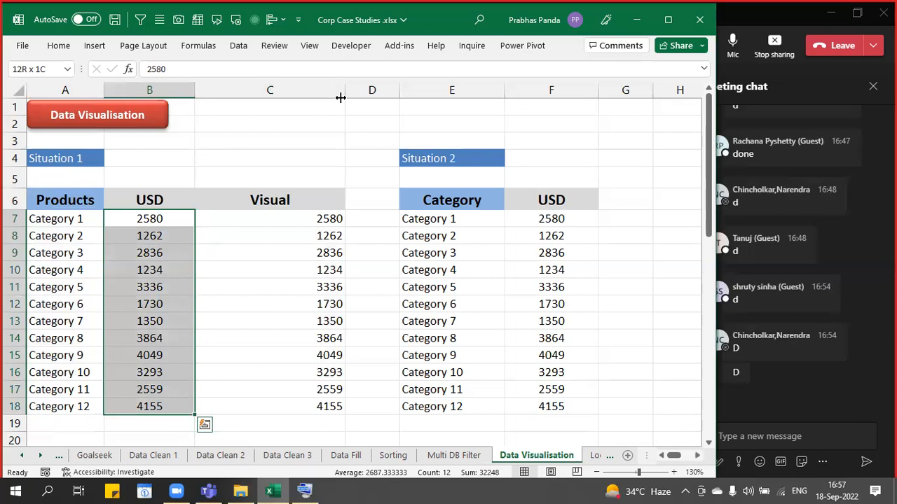
{"action": "key", "text": "Right"}
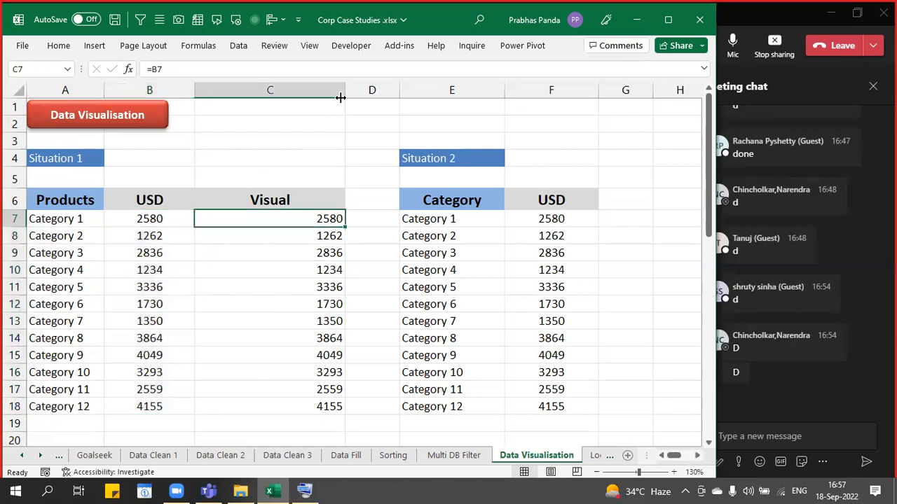
{"action": "key", "text": "ctrl+shift+Down"}
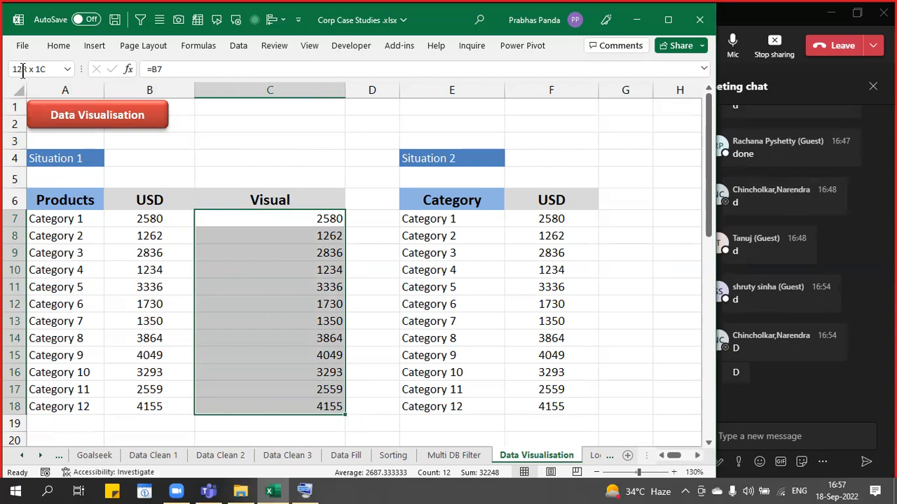
{"action": "left_click", "coordinate": [47, 43]}
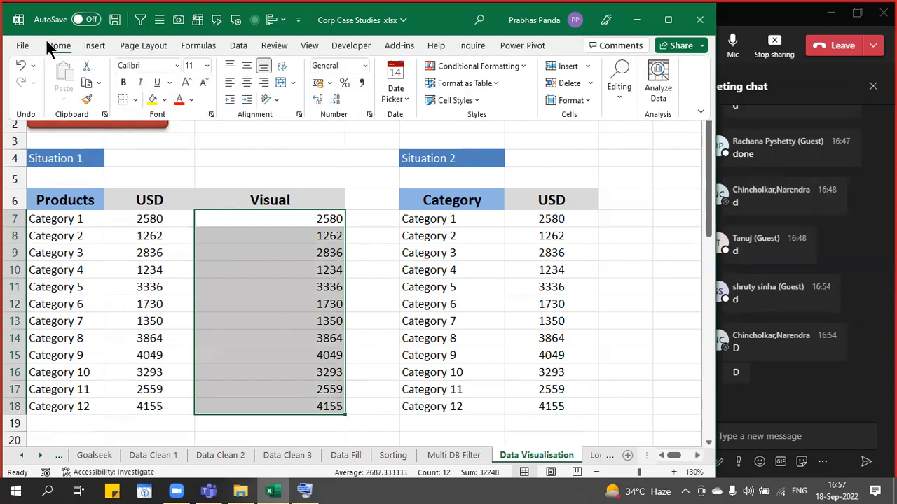
{"action": "left_click", "coordinate": [519, 66]}
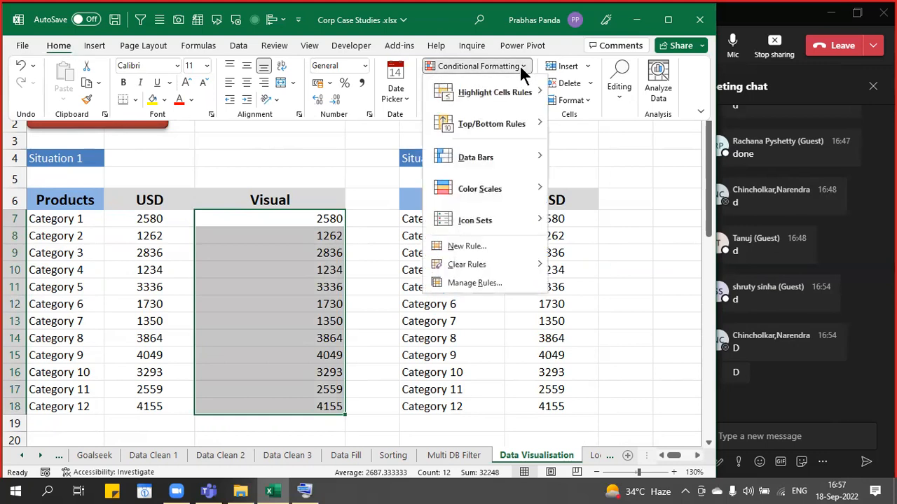
{"action": "mouse_move", "coordinate": [523, 163]}
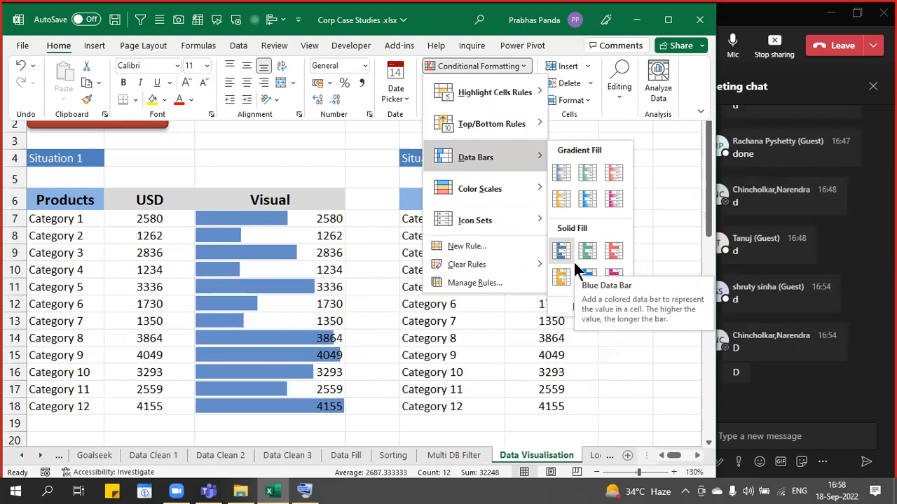
{"action": "left_click", "coordinate": [587, 201]}
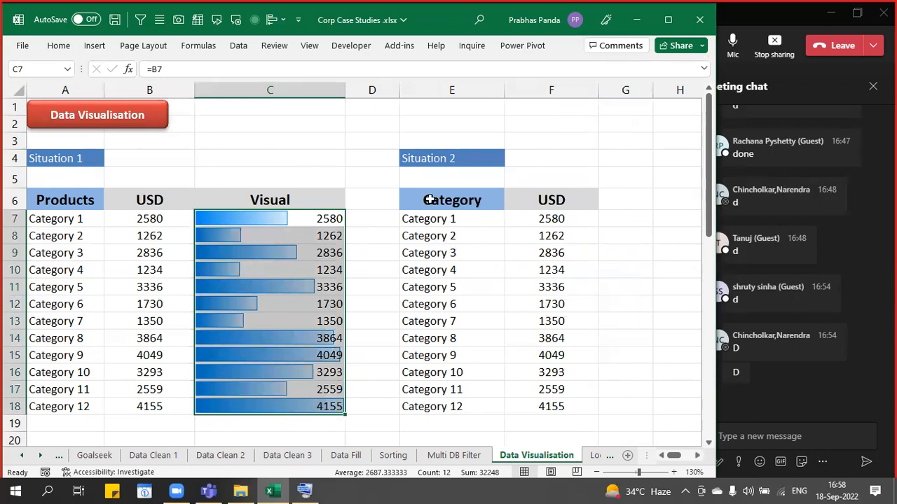
{"action": "left_click", "coordinate": [315, 161]}
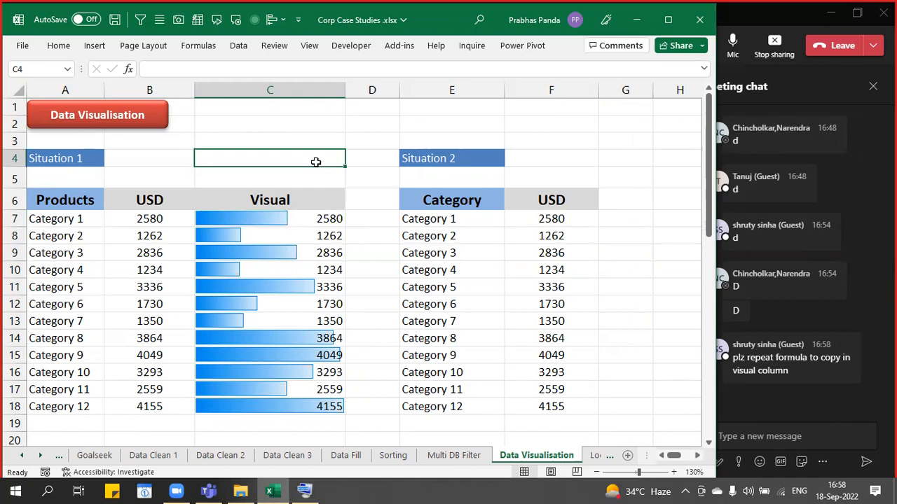
Re-enter the formula =B7 across all the Visual cells C7:C18 at once
{"action": "key", "text": "Left"}
{"action": "key", "text": "Left"}
{"action": "key", "text": "Down"}
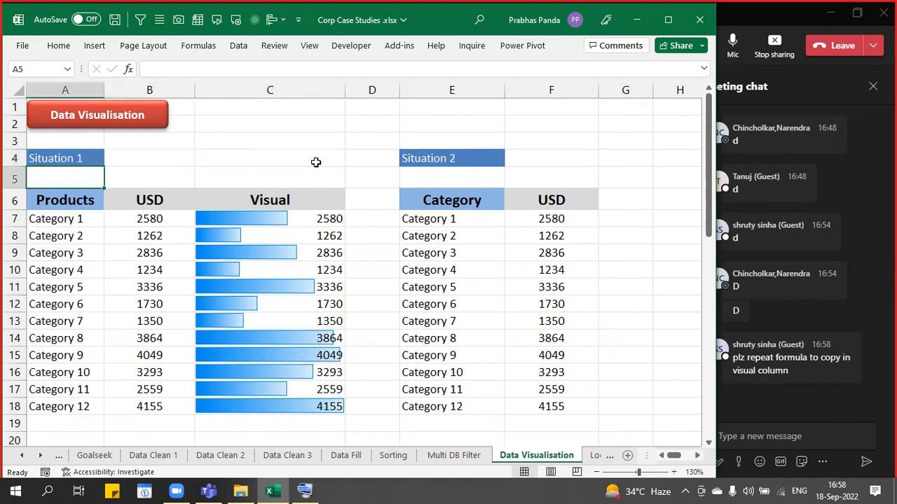
{"action": "key", "text": "Right"}
{"action": "key", "text": "Down"}
{"action": "key", "text": "Right"}
{"action": "key", "text": "Down"}
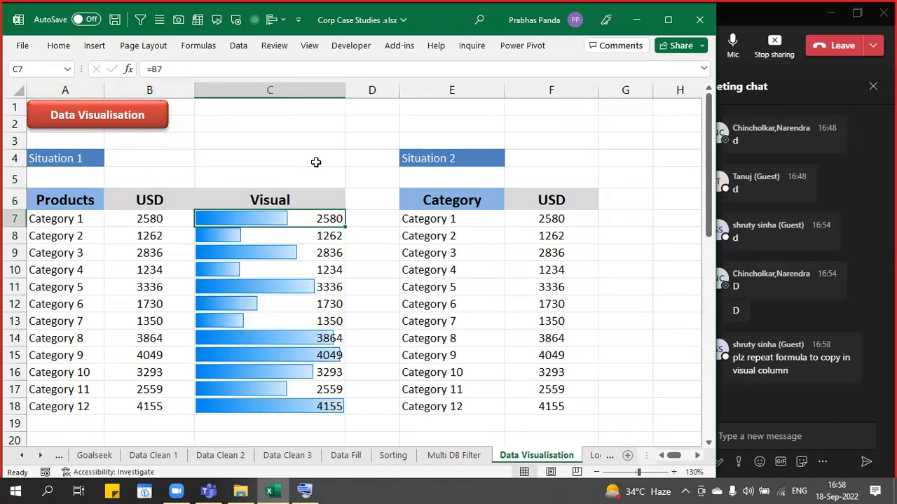
{"action": "key", "text": "ctrl+shift+Down"}
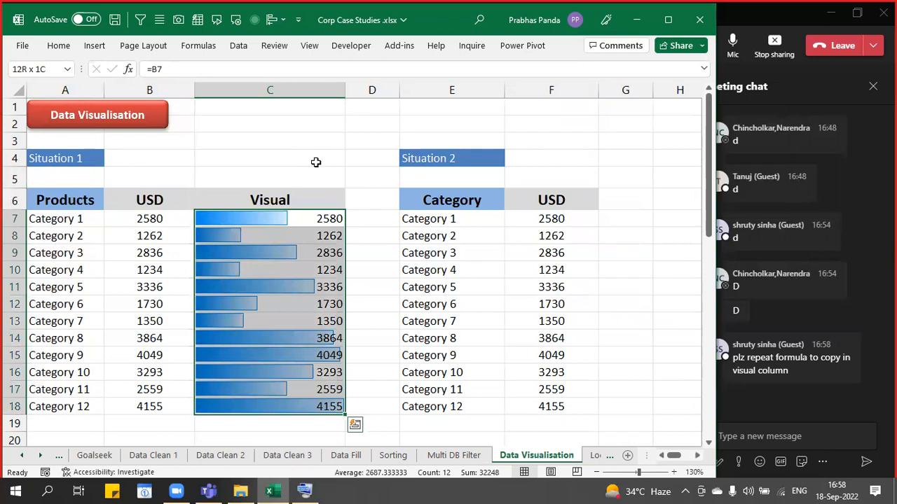
{"action": "type", "text": "="}
{"action": "key", "text": "Left"}
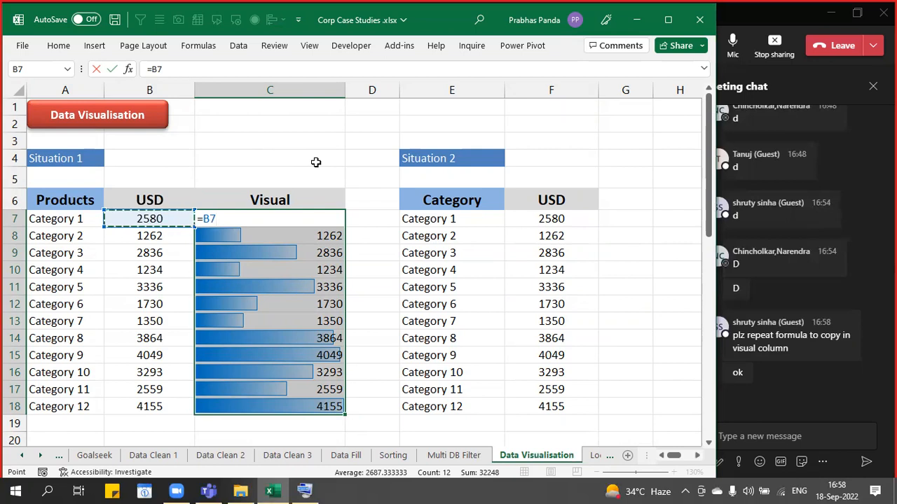
{"action": "key", "text": "ctrl+Return"}
Add the note "HOME---- CONDITIONAL FORMATTING--- DATA BARS" in A5 and make it bold and underlined
{"action": "key", "text": "Left"}
{"action": "key", "text": "Up"}
{"action": "key", "text": "Up"}
{"action": "key", "text": "Left"}
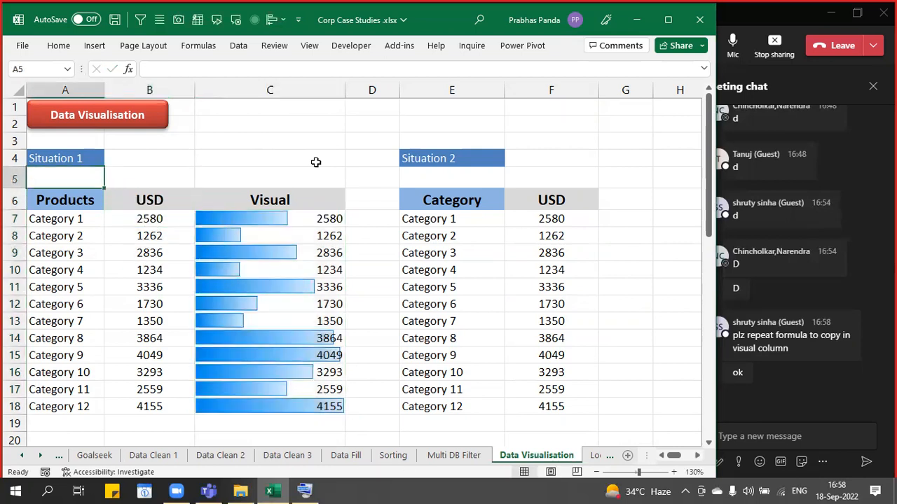
{"action": "type", "text": "HOME--"}
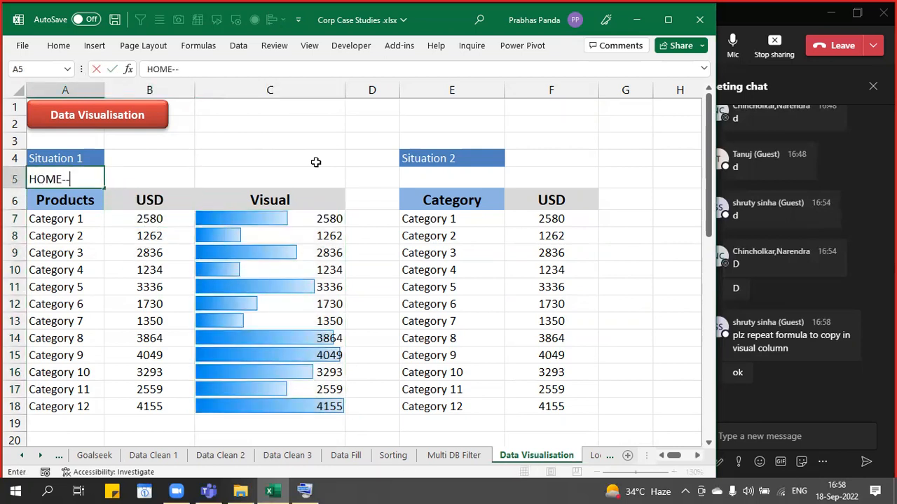
{"action": "type", "text": "-- CONDIT"}
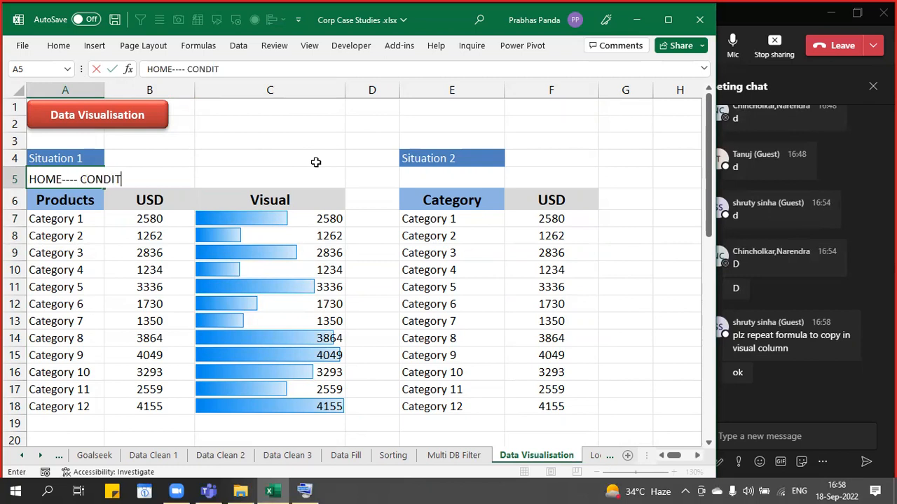
{"action": "type", "text": "IONAL FORMAT"}
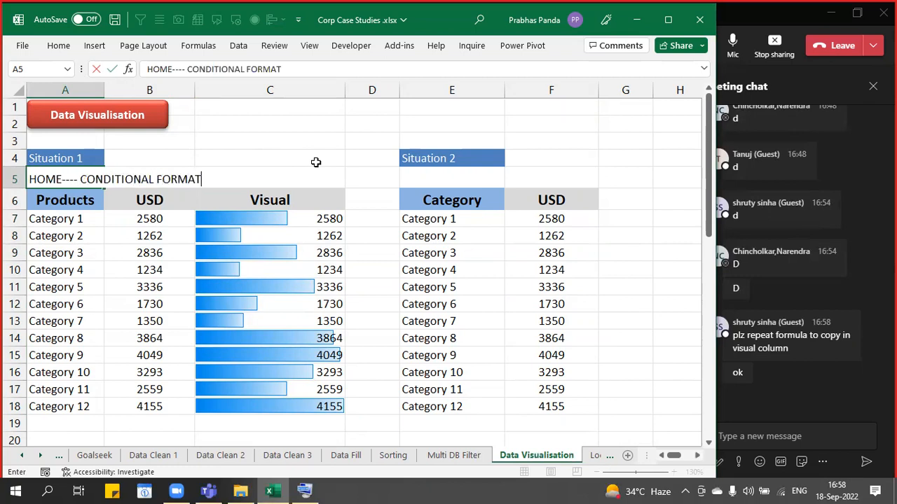
{"action": "type", "text": "TING--- DATA BARS"}
{"action": "key", "text": "Return"}
{"action": "key", "text": "Up"}
{"action": "key", "text": "ctrl+b"}
{"action": "key", "text": "ctrl+u"}
{"action": "key", "text": "Down"}
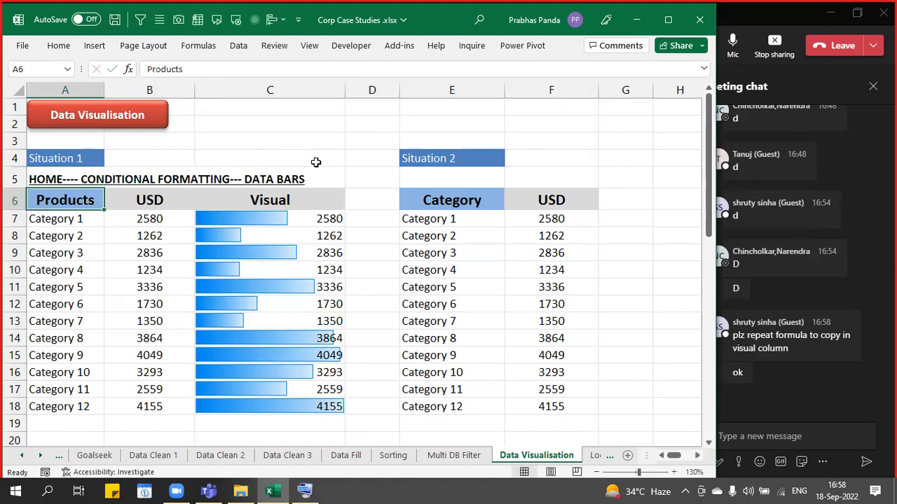
{"action": "key", "text": "Down"}
{"action": "key", "text": "Down"}
{"action": "key", "text": "Right"}
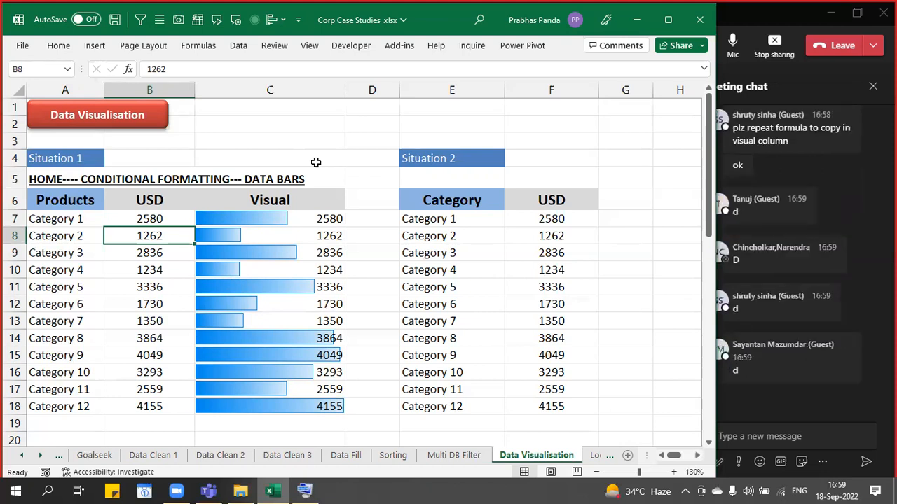
{"action": "key", "text": "Up"}
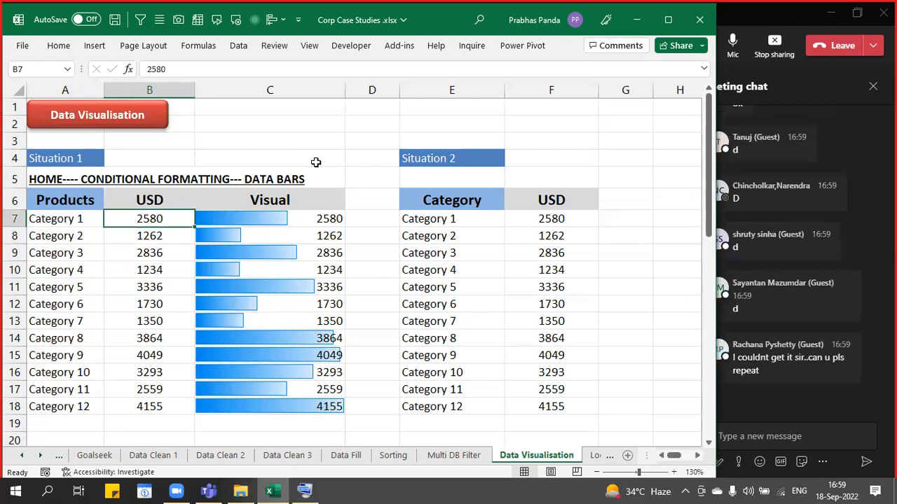
{"action": "key", "text": "Right"}
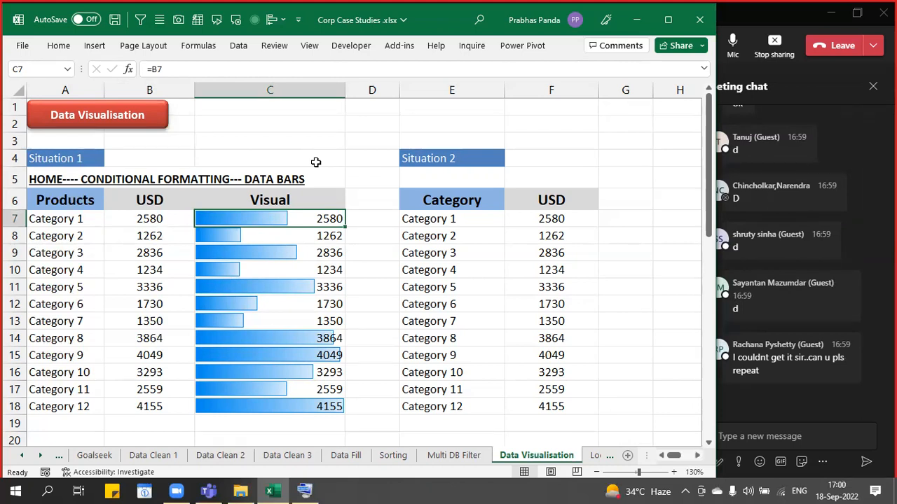
Check the Teams meeting chat, then show Excel's data bar presets for the Visual values C7:C18
{"action": "left_click", "coordinate": [771, 14]}
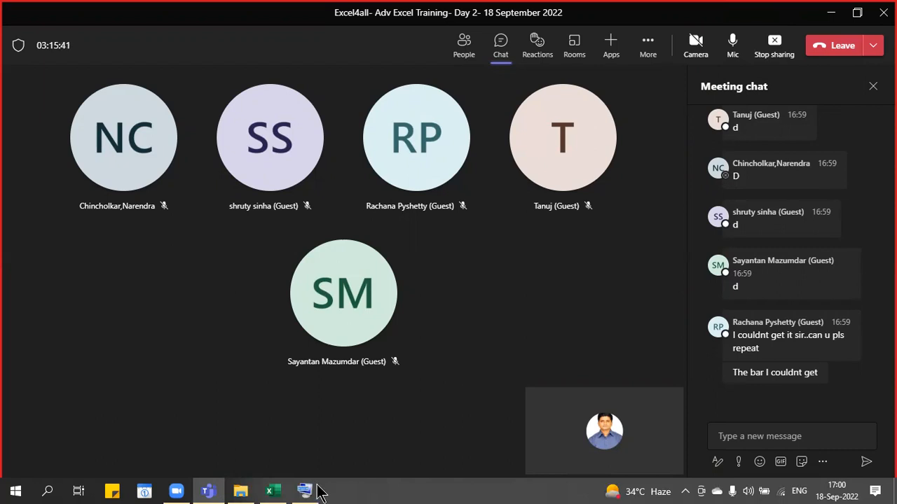
{"action": "left_click", "coordinate": [273, 492]}
{"action": "left_click_drag", "start_coordinate": [308, 220], "coordinate": [306, 406]}
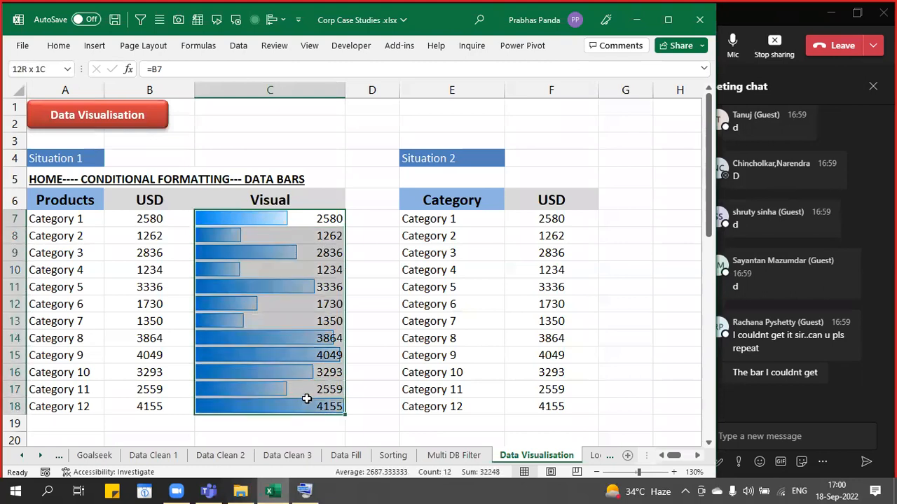
{"action": "left_click", "coordinate": [61, 47]}
{"action": "left_click", "coordinate": [517, 69]}
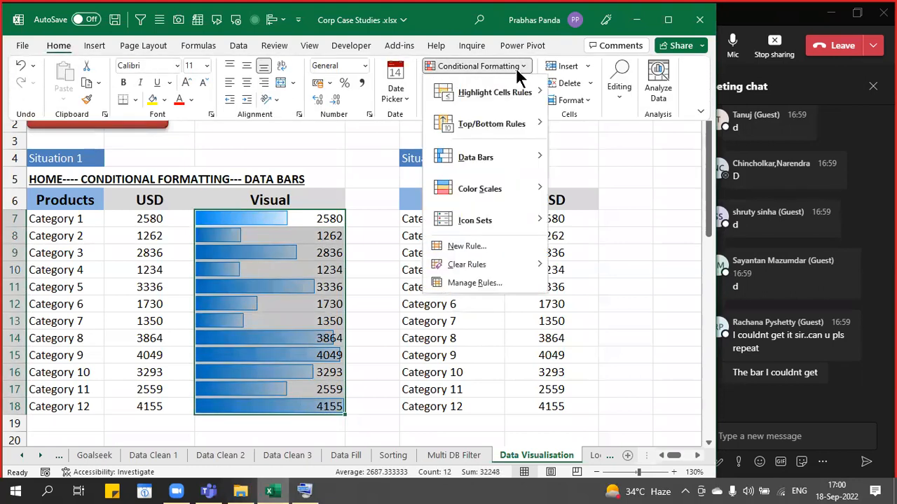
{"action": "mouse_move", "coordinate": [530, 173]}
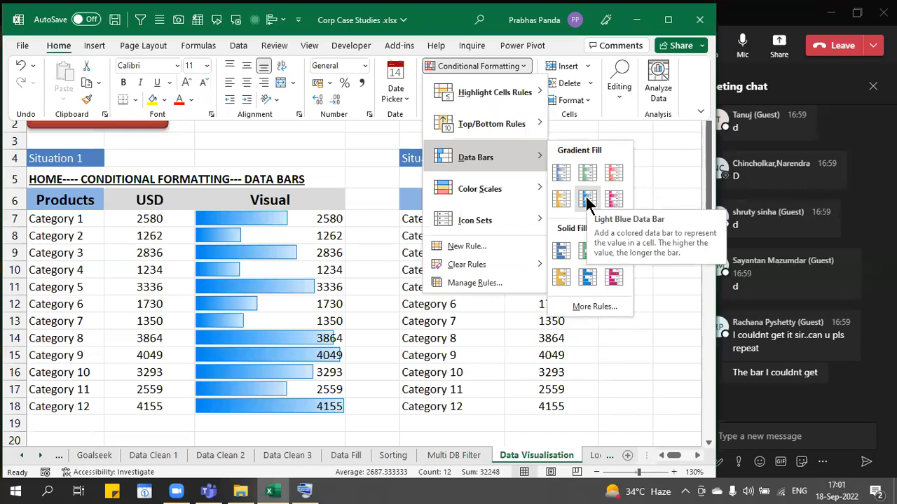
Switch to the Teams meeting, hide its chat, and clear the conditional formatting rules from cell C7 in the participant's shared workbook
{"action": "left_click", "coordinate": [732, 35]}
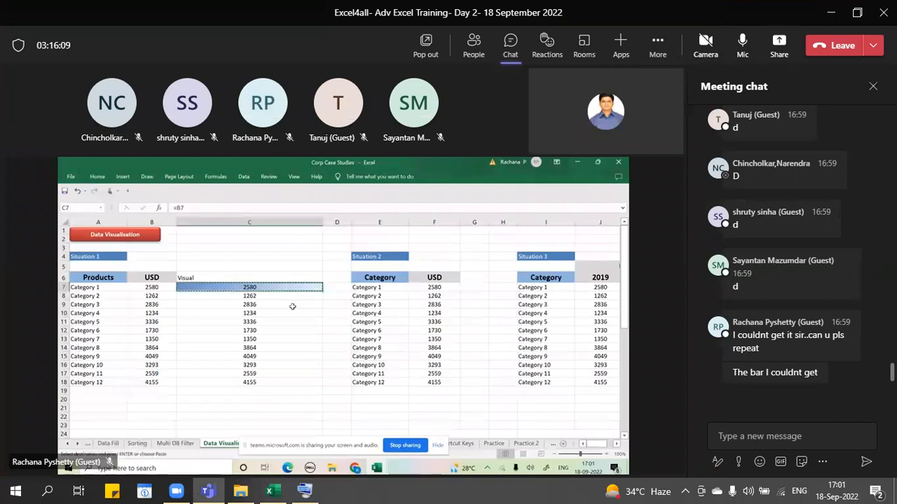
{"action": "left_click", "coordinate": [873, 86]}
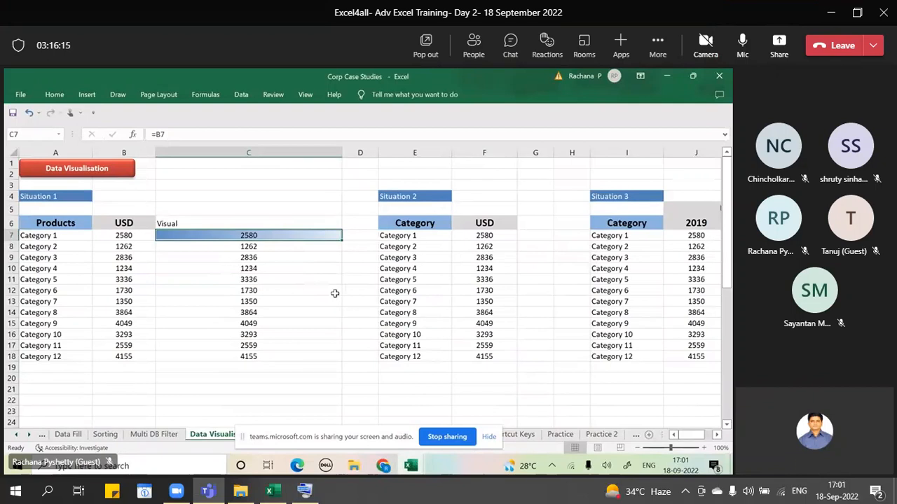
{"action": "left_click", "coordinate": [54, 94]}
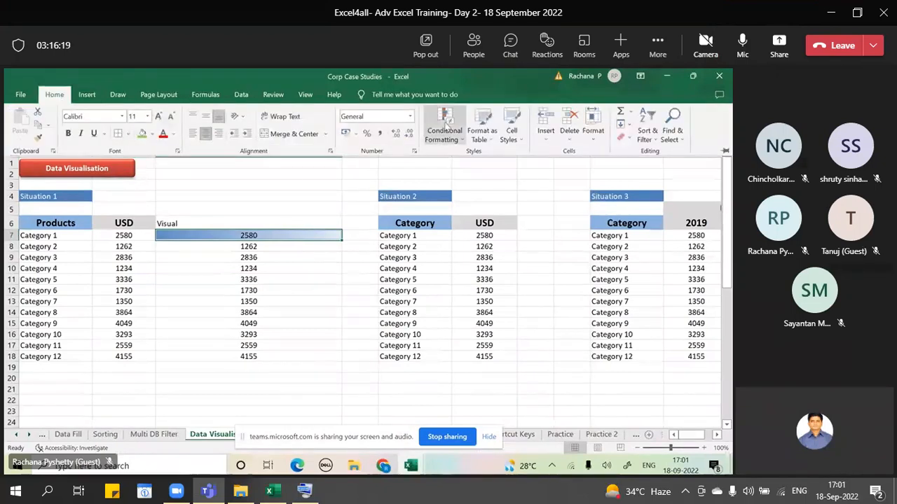
{"action": "left_click", "coordinate": [462, 135]}
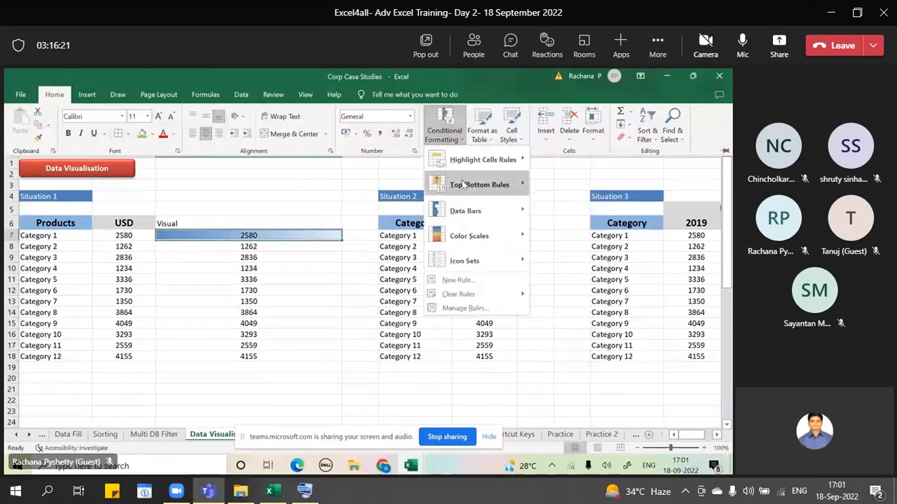
{"action": "mouse_move", "coordinate": [463, 184]}
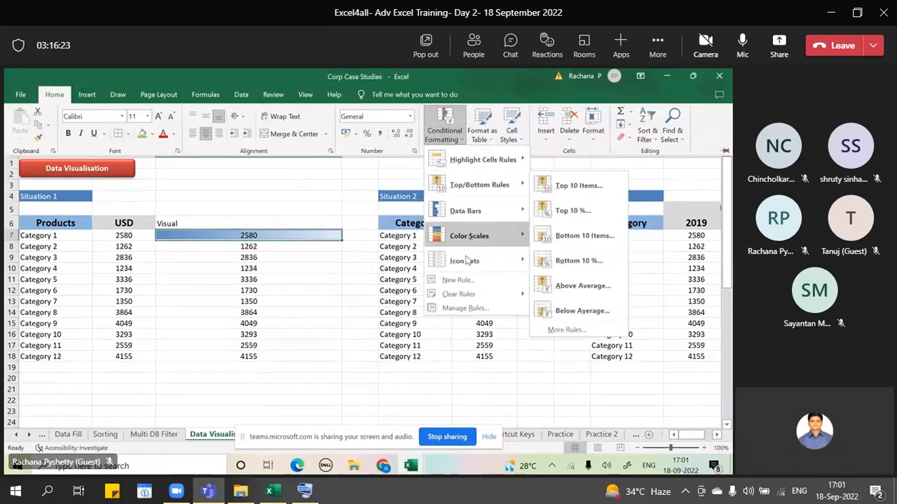
{"action": "mouse_move", "coordinate": [466, 296]}
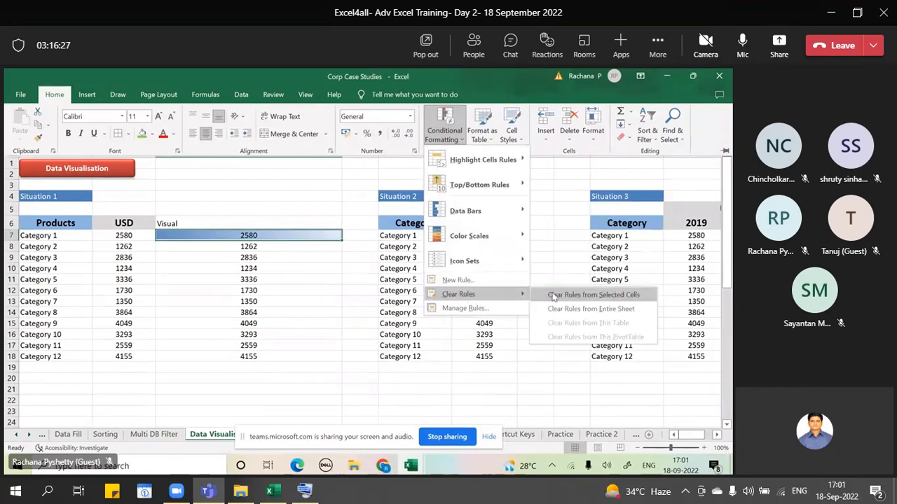
{"action": "left_click", "coordinate": [552, 295]}
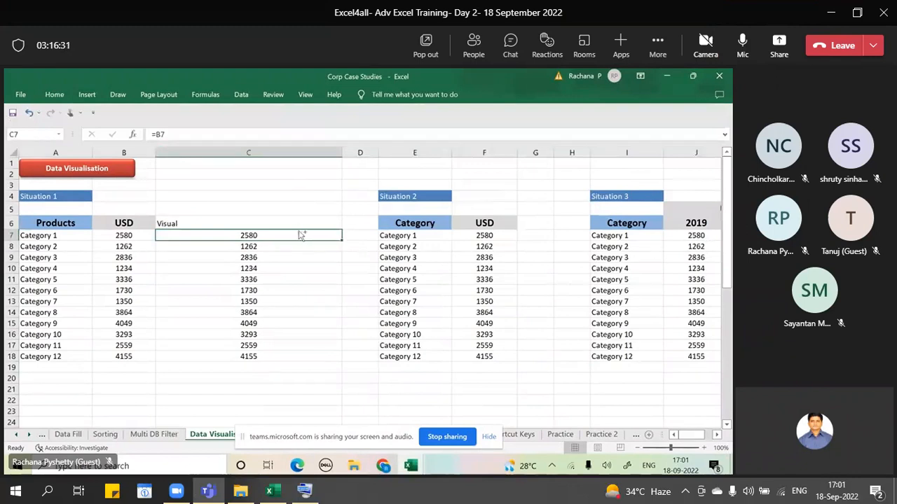
Apply blue gradient-fill data bars to the Visual values C7:C18 in the participant's shared workbook
{"action": "key", "text": "ctrl+shift+Down"}
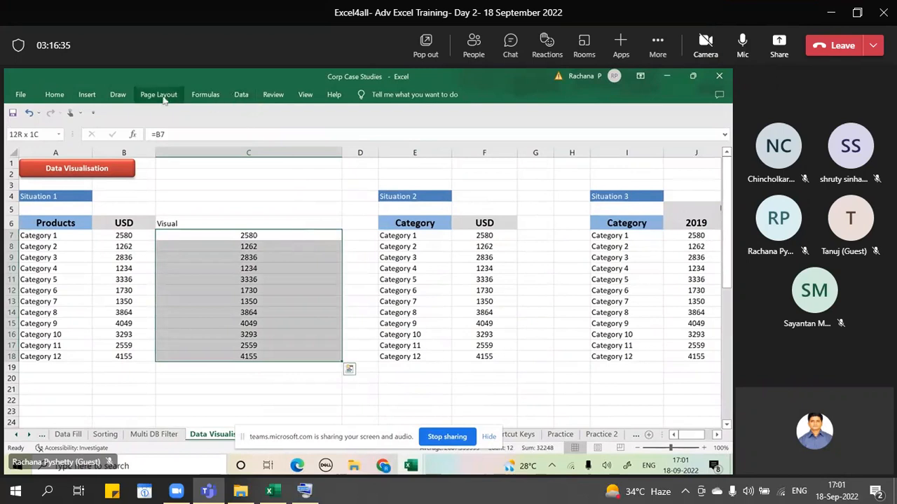
{"action": "left_click", "coordinate": [54, 94]}
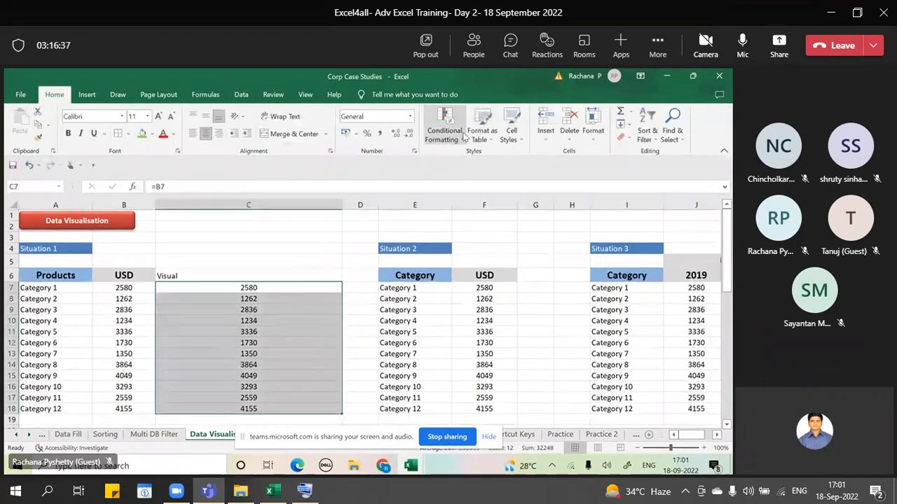
{"action": "left_click", "coordinate": [444, 128]}
{"action": "mouse_move", "coordinate": [469, 214]}
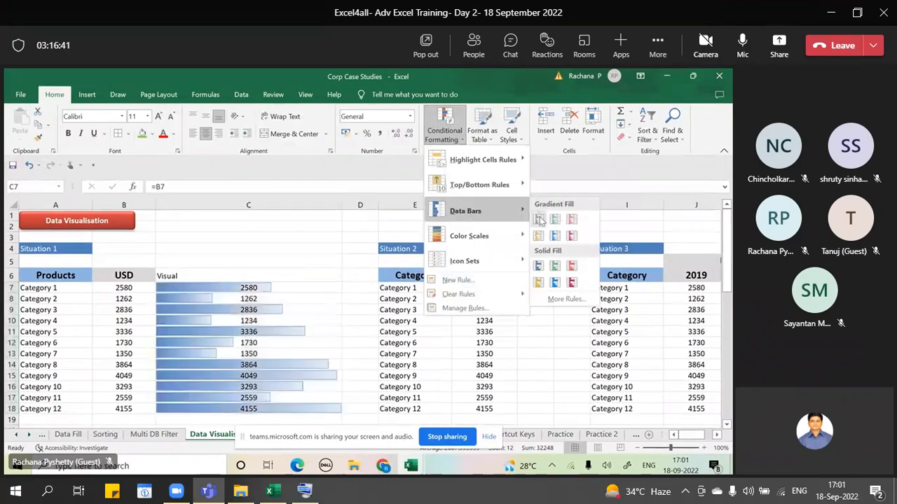
{"action": "left_click", "coordinate": [540, 220]}
{"action": "left_click", "coordinate": [284, 368]}
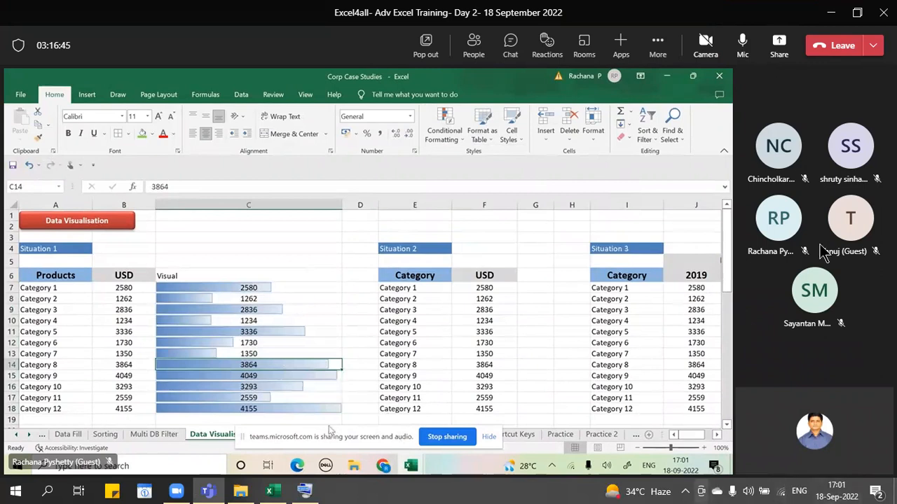
Share the whole screen in the Teams meeting again and reopen the meeting chat
{"action": "left_click", "coordinate": [779, 44]}
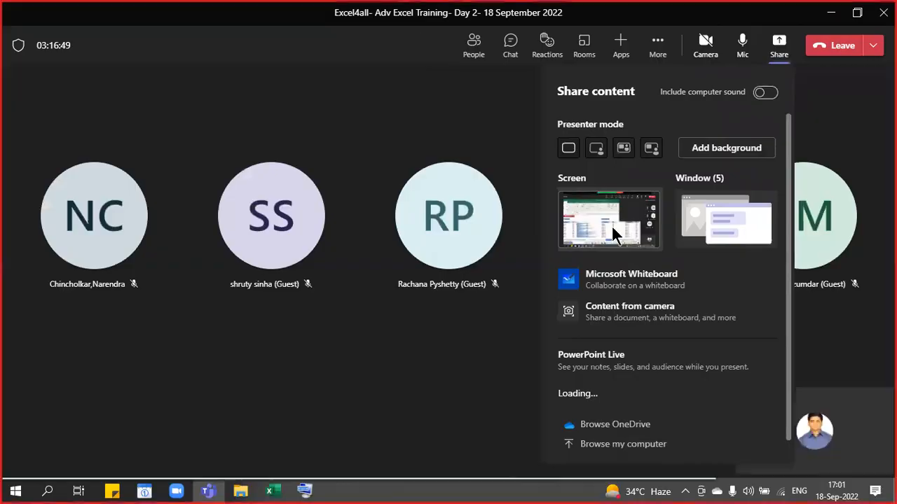
{"action": "left_click", "coordinate": [611, 233]}
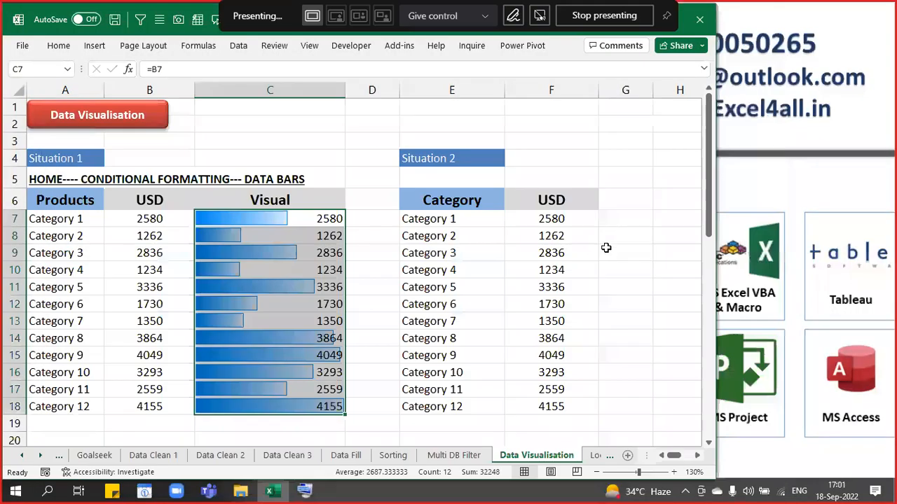
{"action": "mouse_move", "coordinate": [207, 493]}
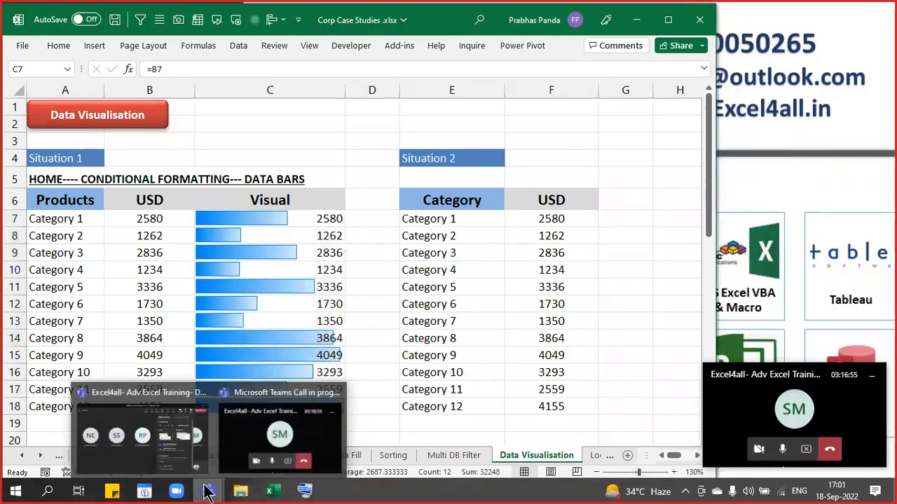
{"action": "left_click", "coordinate": [163, 445]}
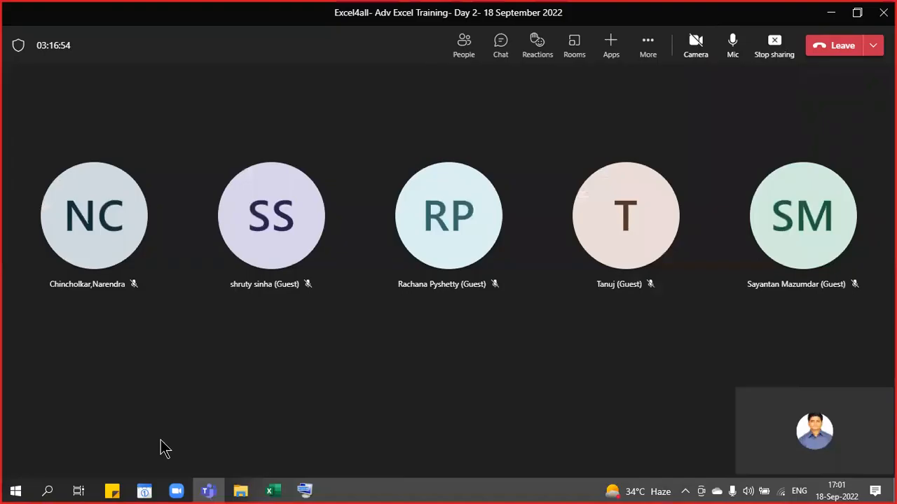
{"action": "left_click", "coordinate": [501, 49]}
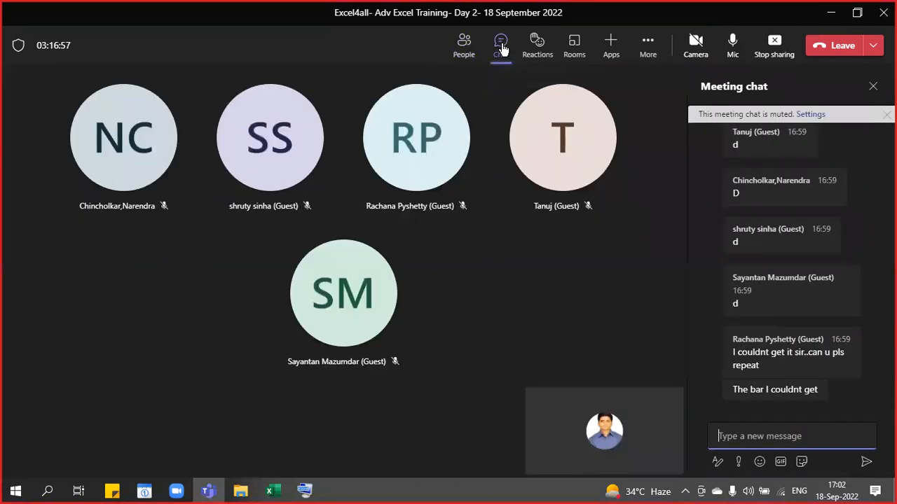
Switch to Excel and compare the Products and USD table A6:B18 with the Visual data bars in C7:C18
{"action": "left_click", "coordinate": [272, 492]}
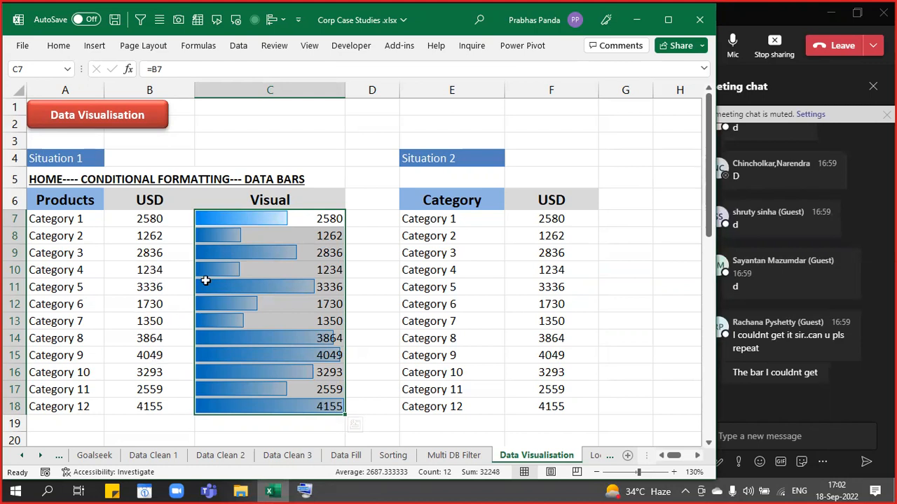
{"action": "left_click", "coordinate": [139, 235]}
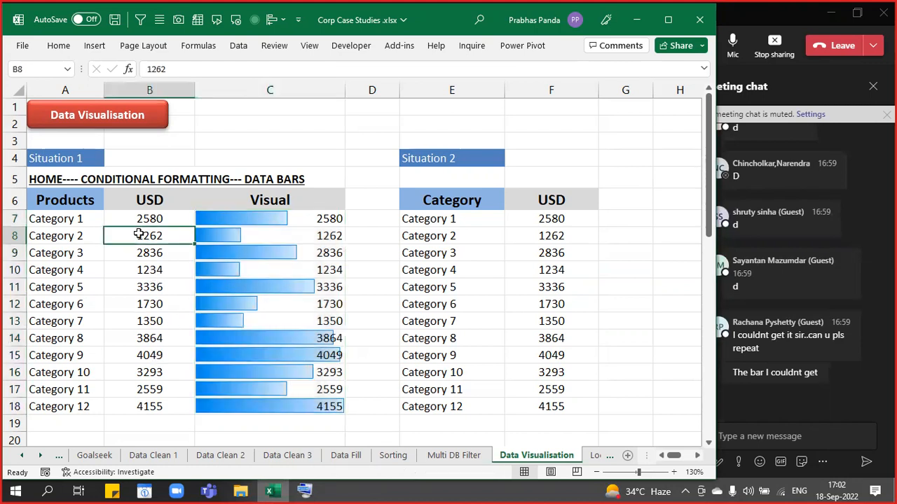
{"action": "left_click_drag", "start_coordinate": [284, 219], "coordinate": [290, 407]}
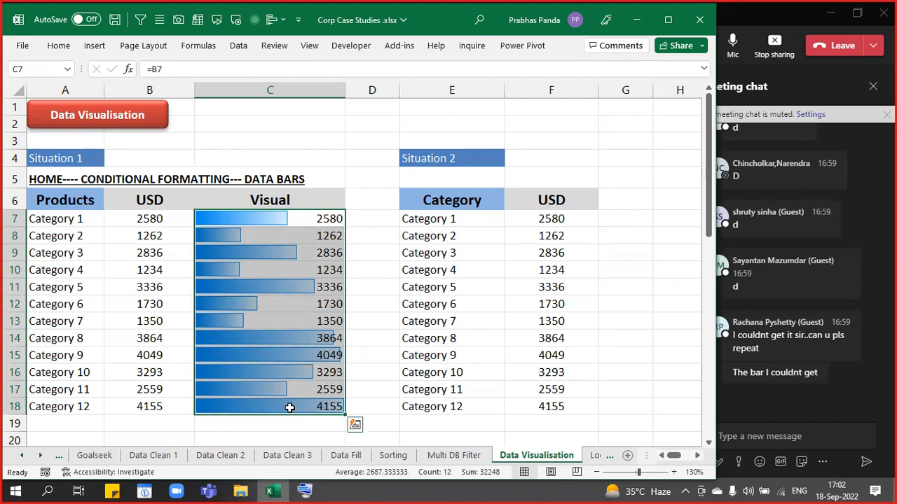
{"action": "left_click_drag", "start_coordinate": [74, 205], "coordinate": [155, 406]}
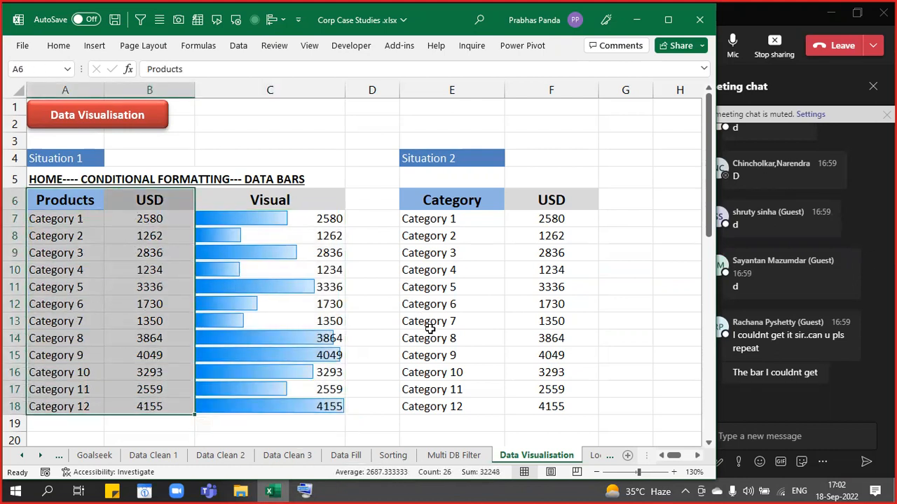
{"action": "left_click_drag", "start_coordinate": [318, 219], "coordinate": [307, 406]}
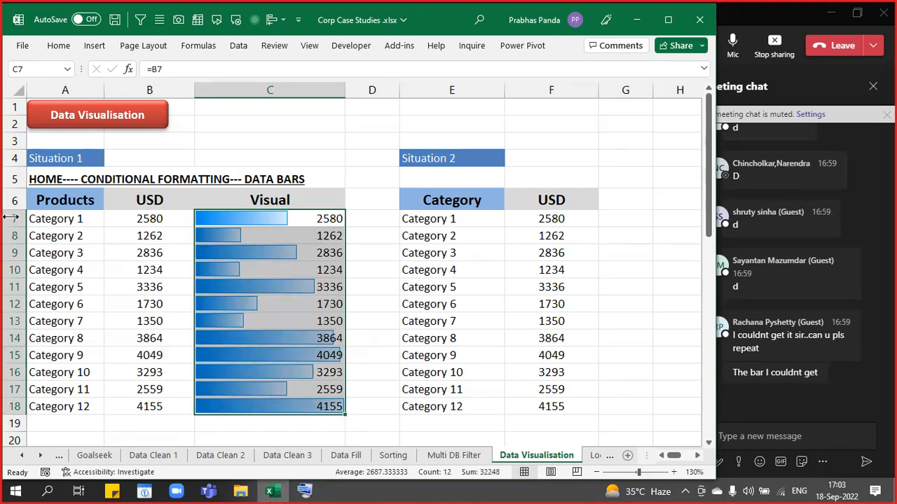
{"action": "left_click_drag", "start_coordinate": [73, 205], "coordinate": [149, 406]}
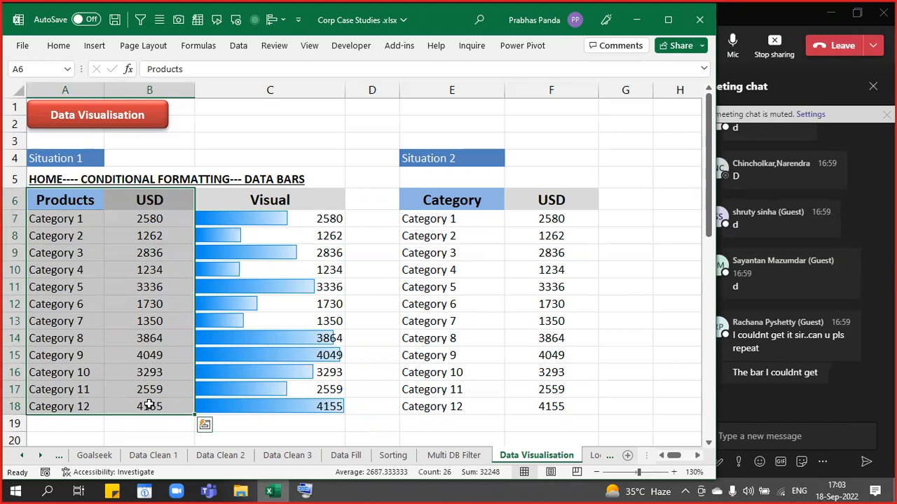
Edit the data bar rule on C7:C18 with Show Bar Only enabled so the Visual column hides its numbers
{"action": "left_click_drag", "start_coordinate": [313, 221], "coordinate": [306, 412]}
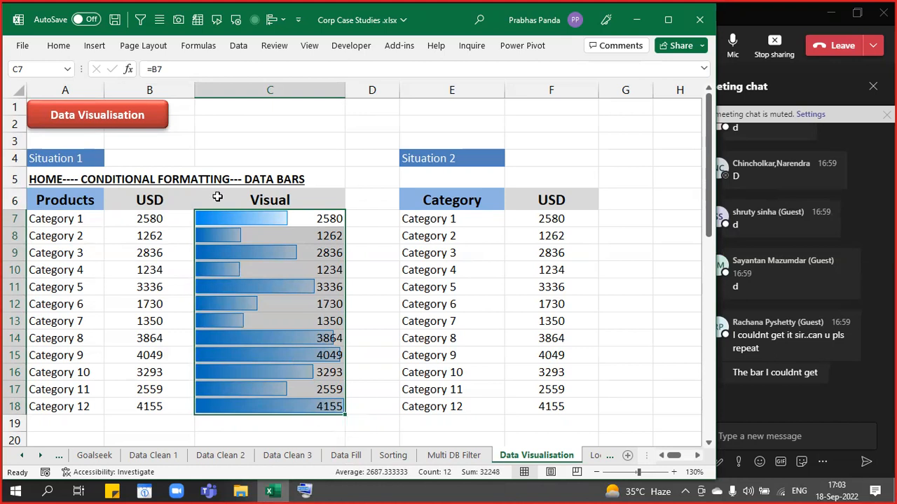
{"action": "left_click", "coordinate": [59, 46]}
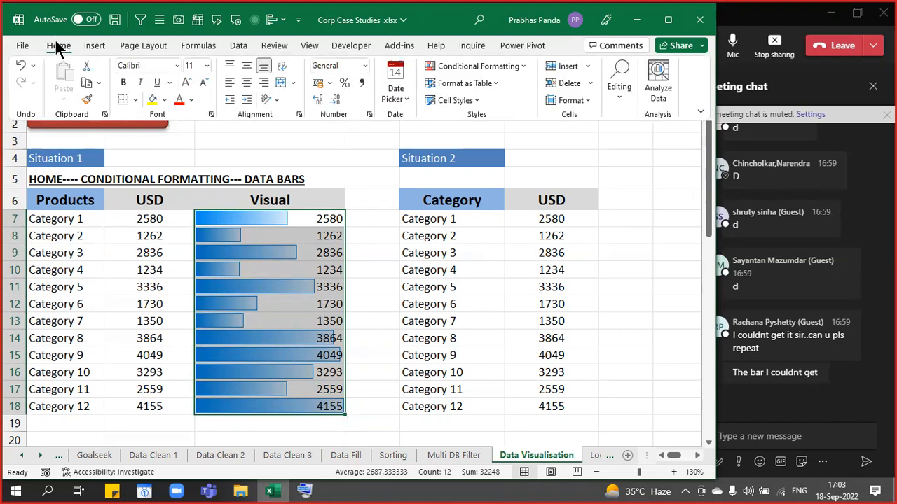
{"action": "left_click", "coordinate": [520, 67]}
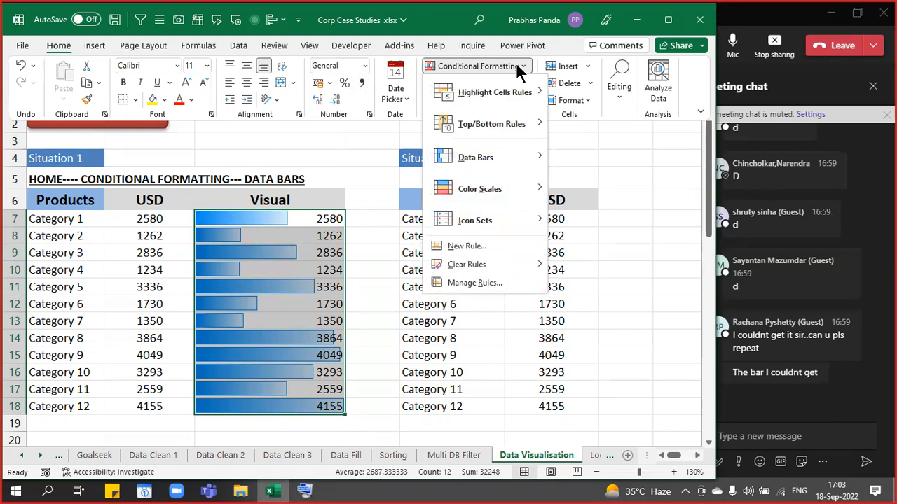
{"action": "left_click", "coordinate": [508, 280]}
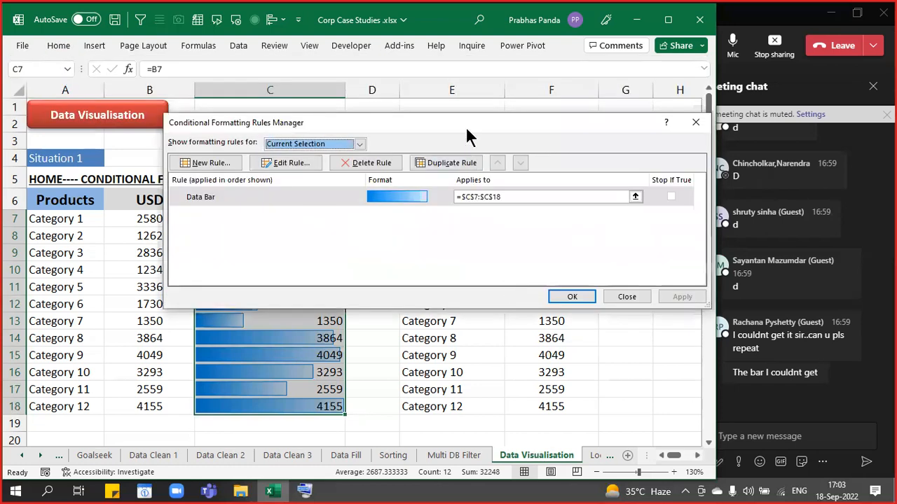
{"action": "left_click_drag", "start_coordinate": [460, 117], "coordinate": [434, 72]}
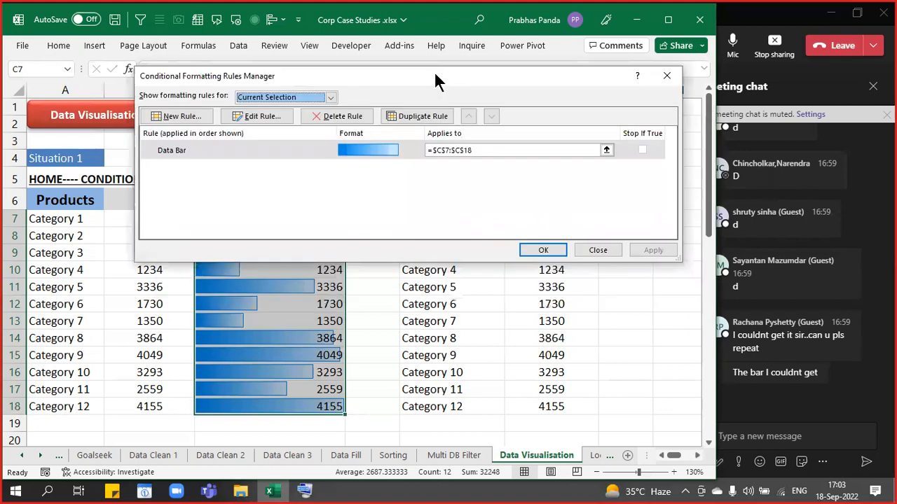
{"action": "left_click", "coordinate": [271, 116]}
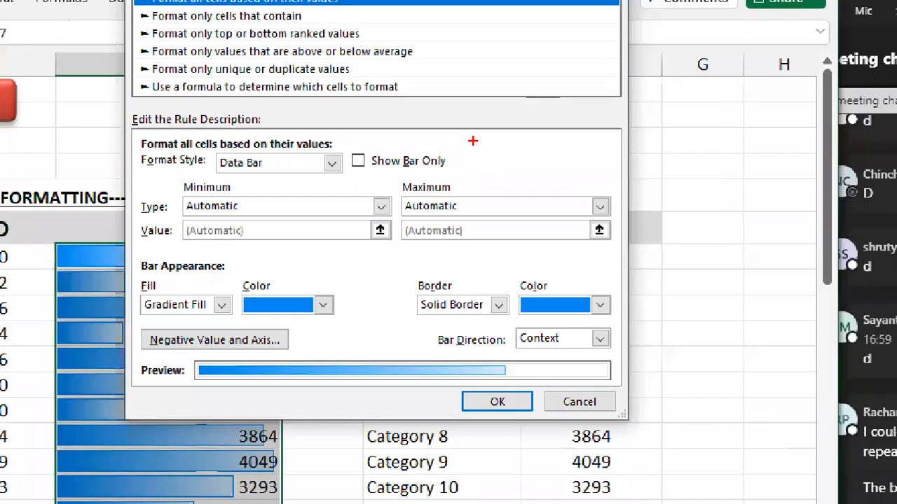
{"action": "left_click_drag", "start_coordinate": [344, 143], "coordinate": [504, 191]}
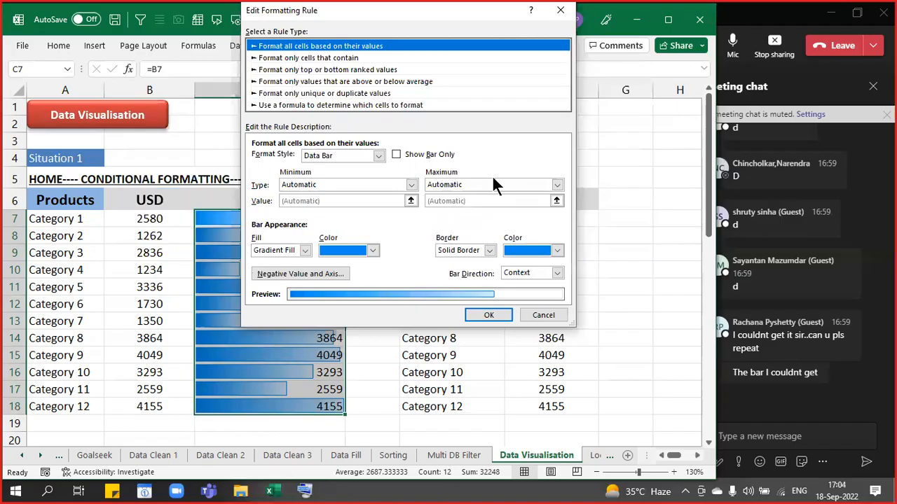
{"action": "left_click", "coordinate": [358, 160]}
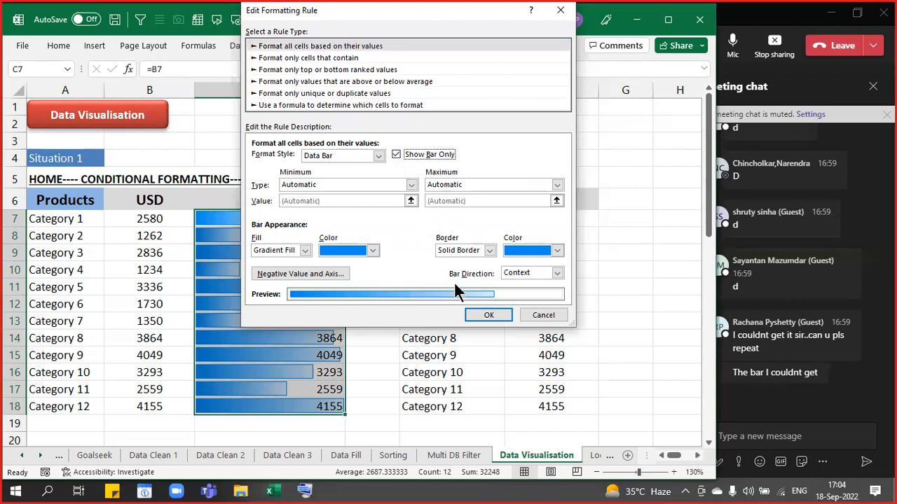
{"action": "left_click", "coordinate": [477, 315]}
{"action": "left_click", "coordinate": [528, 250]}
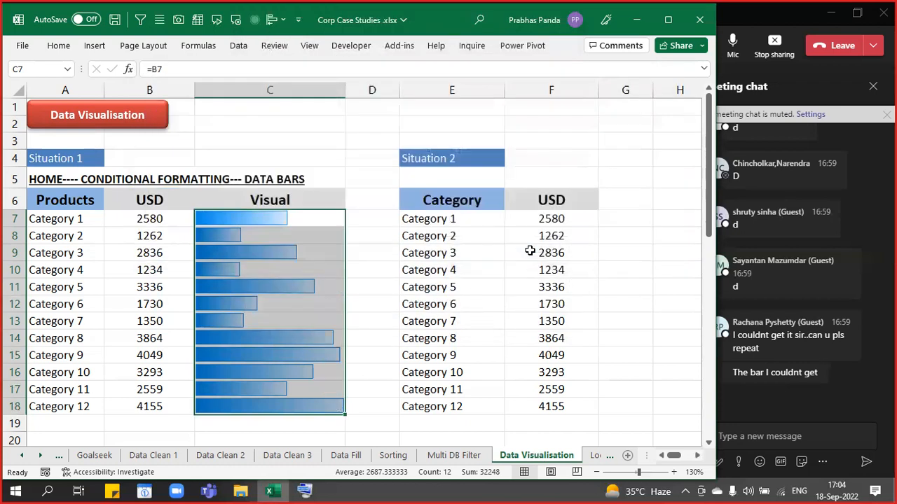
{"action": "left_click", "coordinate": [378, 280]}
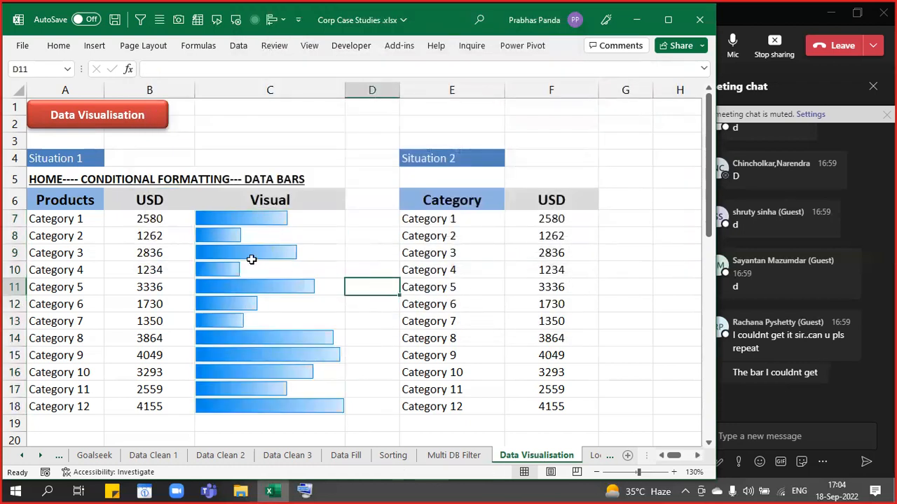
Compare the USD figures in column B with the Visual bars in column C by highlighting both columns
{"action": "left_click", "coordinate": [149, 86]}
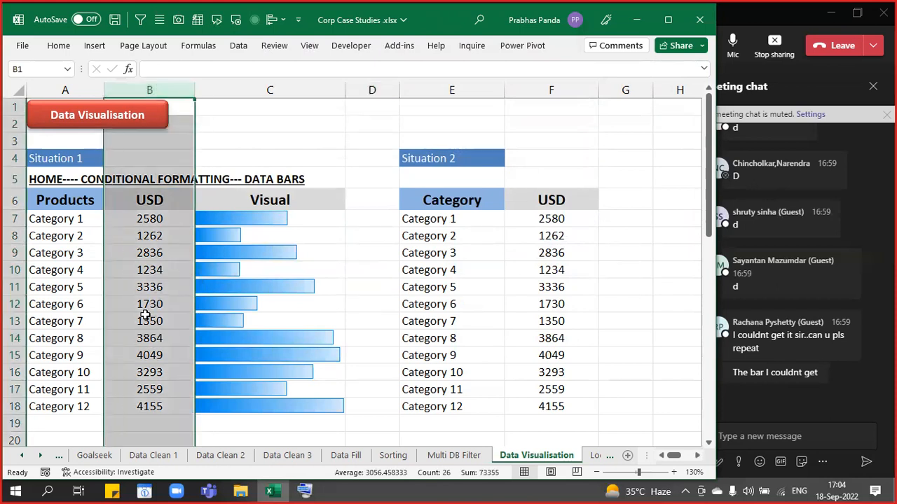
{"action": "left_click", "coordinate": [294, 87]}
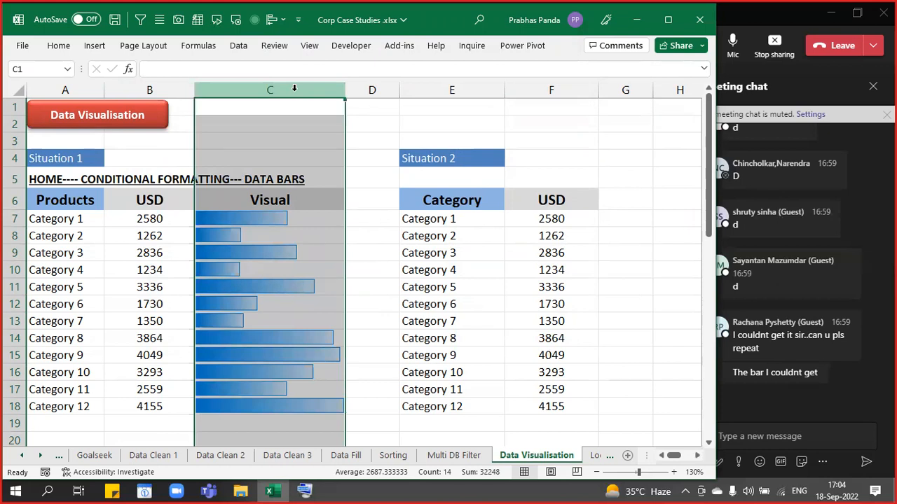
{"action": "left_click_drag", "start_coordinate": [153, 87], "coordinate": [254, 90]}
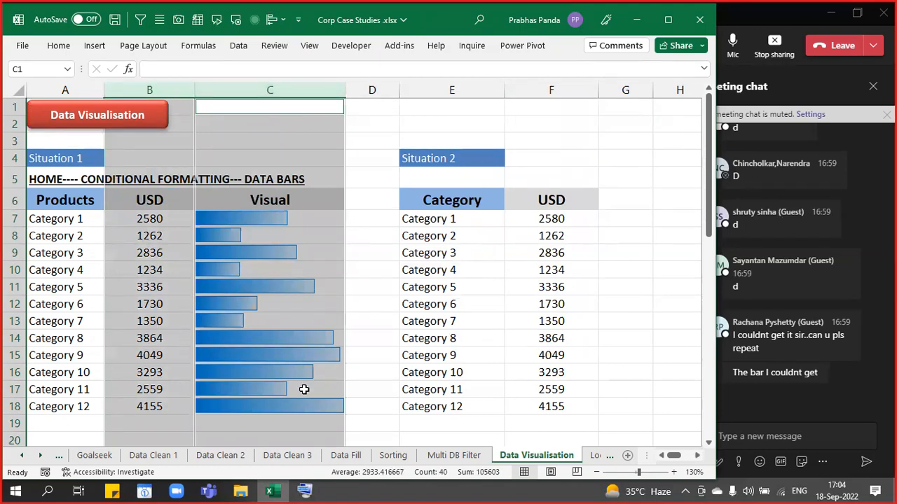
{"action": "left_click", "coordinate": [362, 243]}
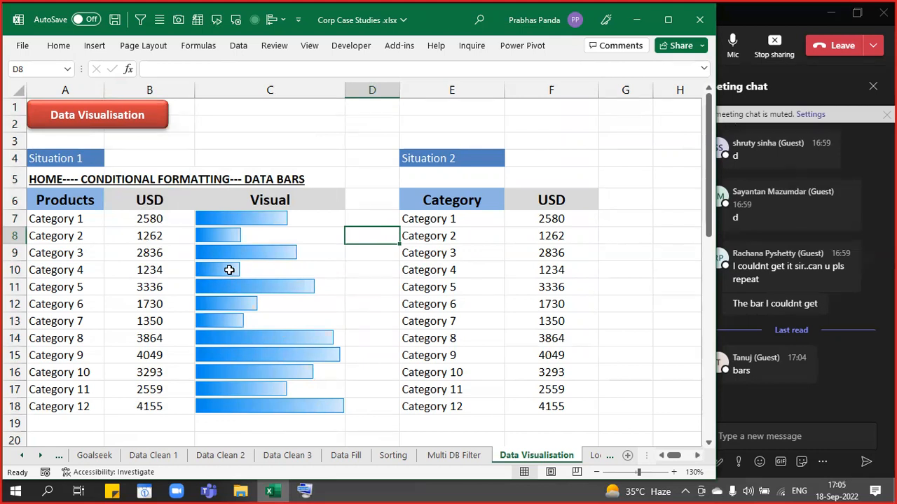
Copy the table A6:C18 including its data bars and launch PowerPoint
{"action": "left_click_drag", "start_coordinate": [79, 196], "coordinate": [233, 406]}
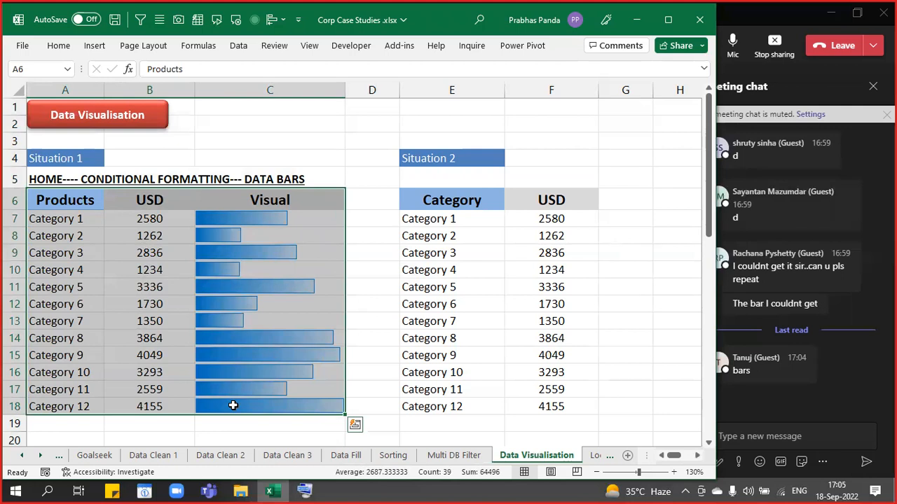
{"action": "key", "text": "ctrl+c"}
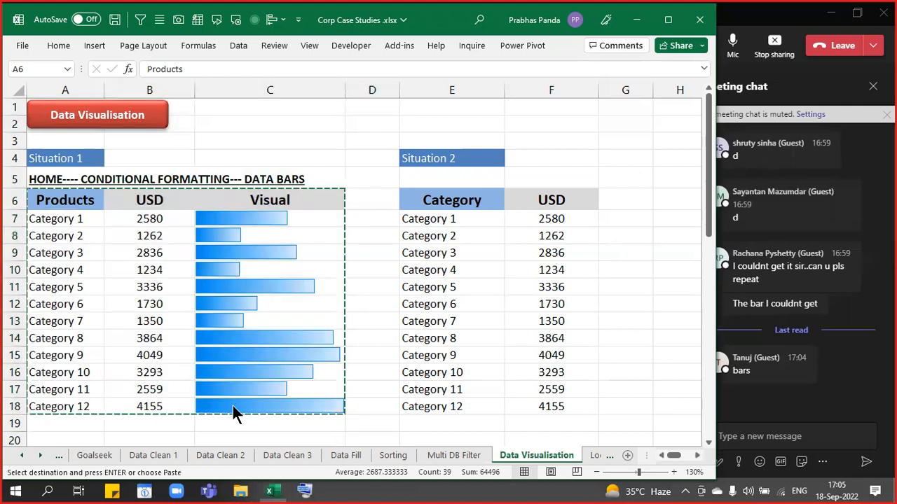
{"action": "key", "text": "super"}
{"action": "type", "text": "POWERPOI"}
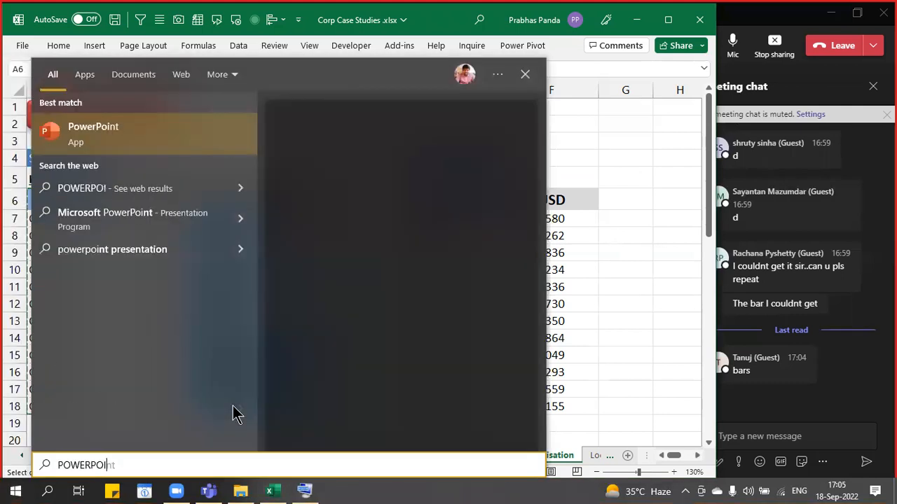
{"action": "key", "text": "Return"}
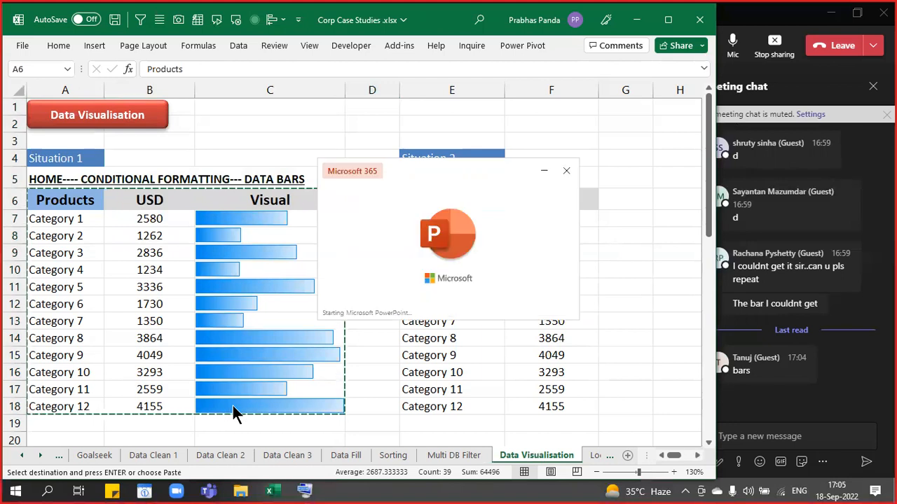
Replace the slide's title and subtitle placeholders with the copied table pasted as a picture, enlarged to fill most of the slide height
{"action": "key", "text": "ctrl+a"}
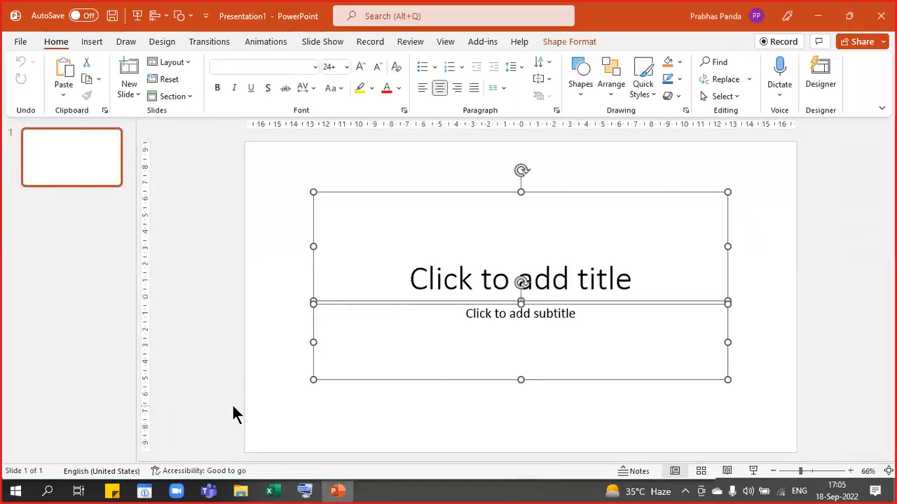
{"action": "key", "text": "Delete"}
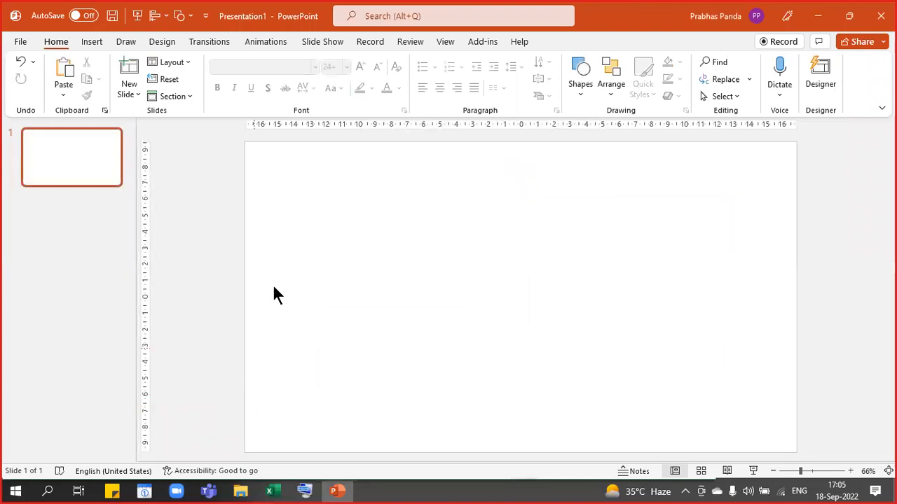
{"action": "right_click", "coordinate": [353, 151]}
{"action": "left_click", "coordinate": [446, 207]}
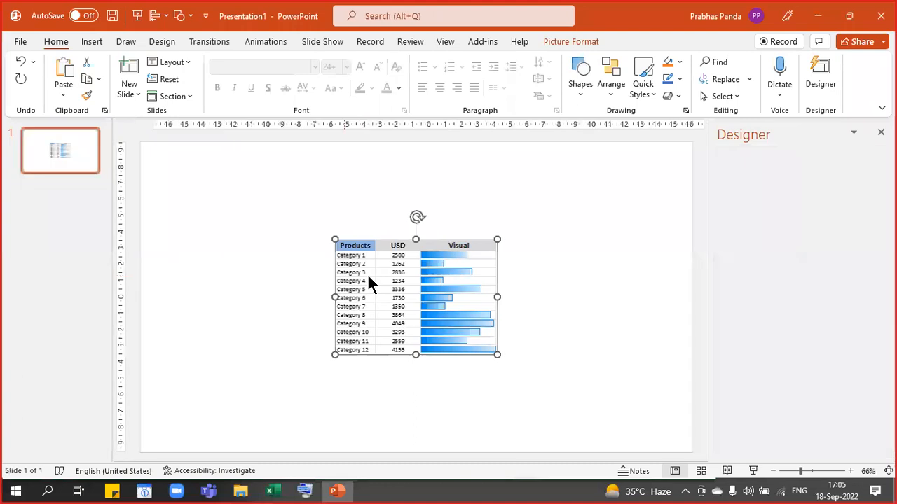
{"action": "left_click", "coordinate": [758, 221]}
{"action": "left_click", "coordinate": [825, 78]}
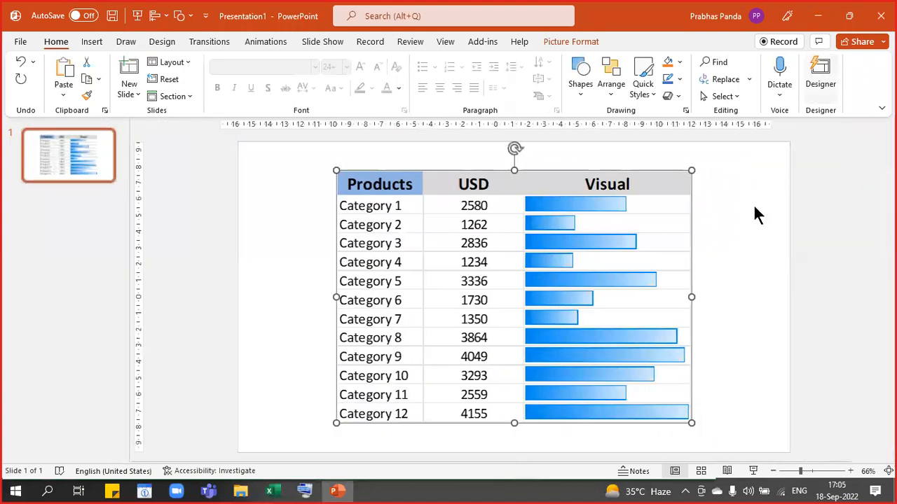
Present the slide full screen, point out the Visual column with its bars, and end the slide show
{"action": "key", "text": "F5"}
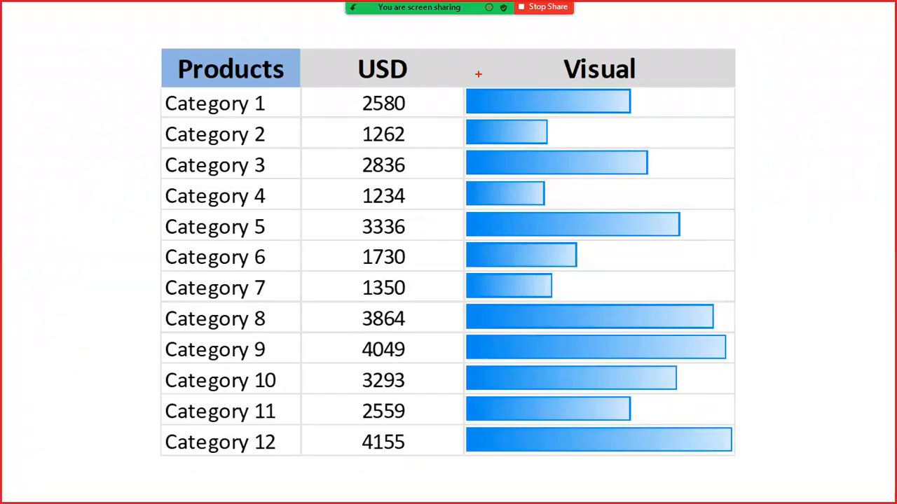
{"action": "mouse_move", "coordinate": [460, 79]}
{"action": "left_mouse_down"}
{"action": "mouse_move", "coordinate": [640, 213]}
{"action": "mouse_move", "coordinate": [747, 416]}
{"action": "mouse_move", "coordinate": [757, 459]}
{"action": "mouse_move", "coordinate": [740, 458]}
{"action": "left_mouse_up"}
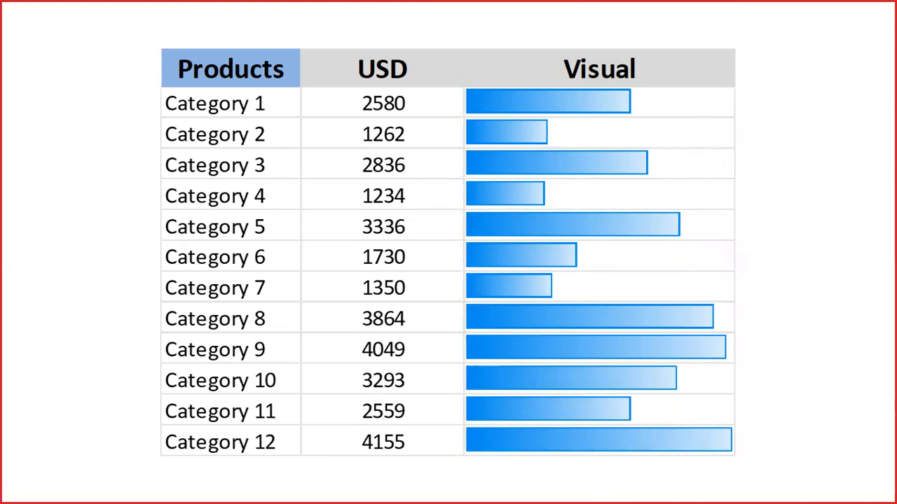
{"action": "key", "text": "Escape"}
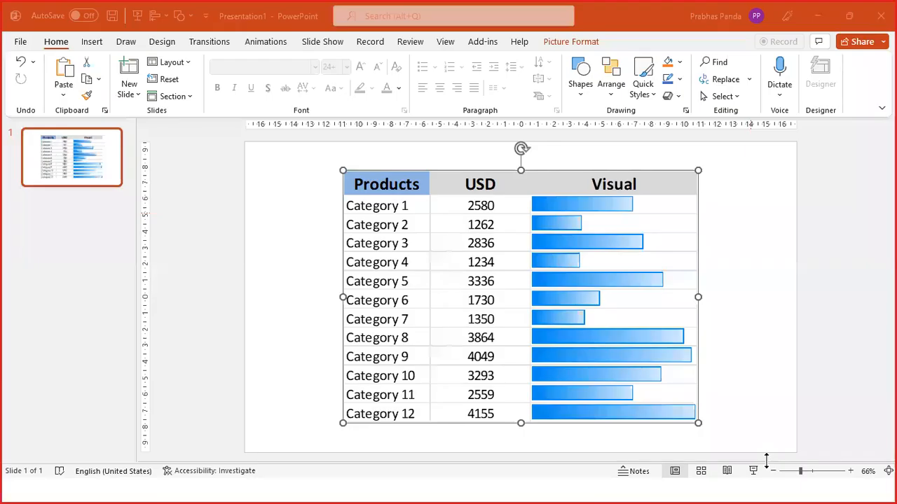
Minimize PowerPoint to return to the Excel workbook and cancel the pending copy of the table
{"action": "left_click", "coordinate": [819, 16]}
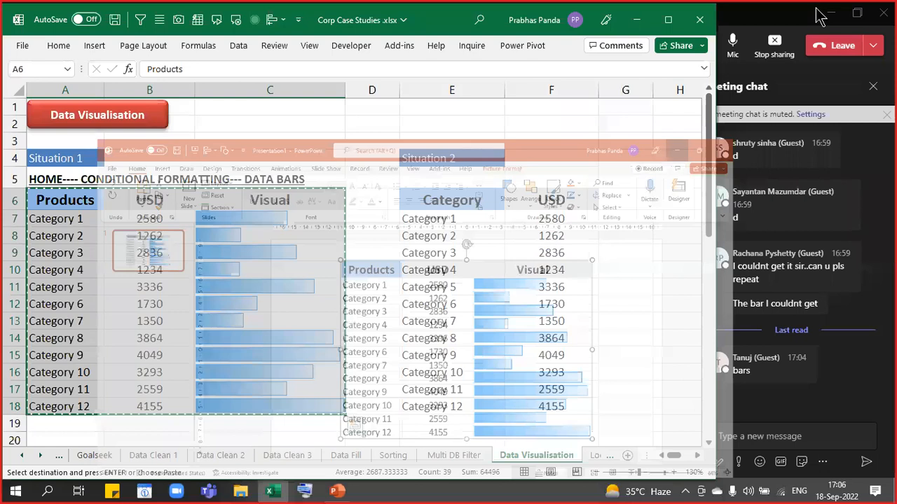
{"action": "left_click", "coordinate": [263, 155]}
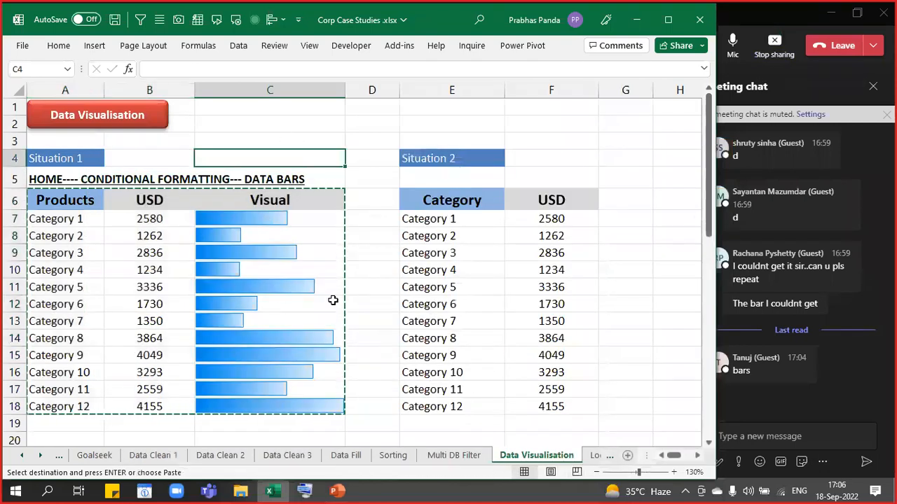
{"action": "key", "text": "Escape"}
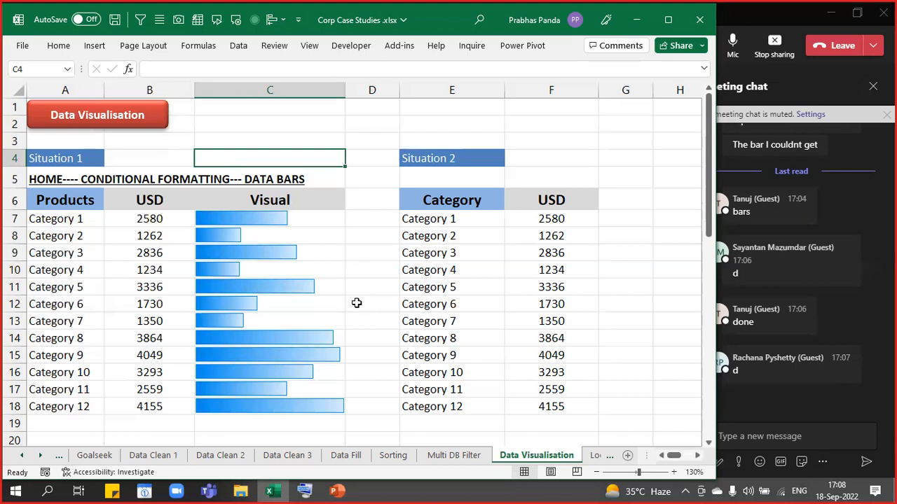
Sort the Products and USD table A6:B18 by USD cell values from largest to smallest
{"action": "left_click", "coordinate": [334, 232]}
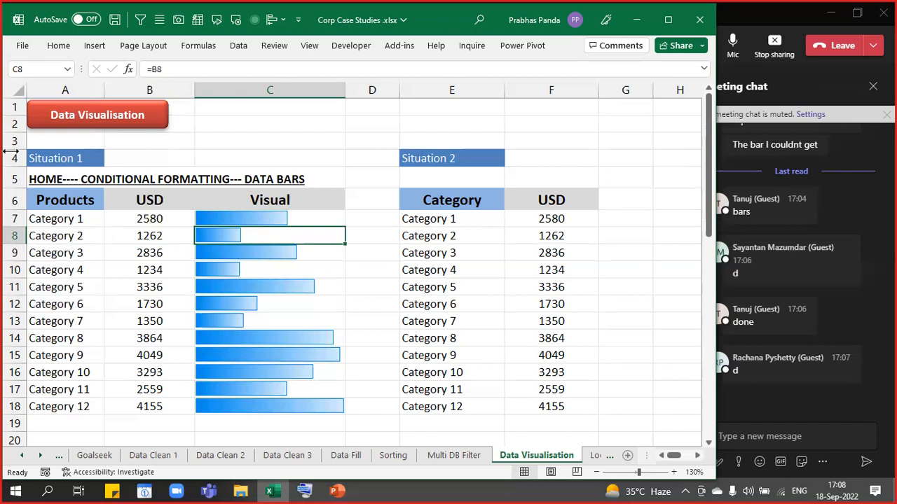
{"action": "left_click_drag", "start_coordinate": [72, 200], "coordinate": [133, 403]}
{"action": "key", "text": "alt"}
{"action": "key", "text": "h"}
{"action": "key", "text": "s"}
{"action": "key", "text": "u"}
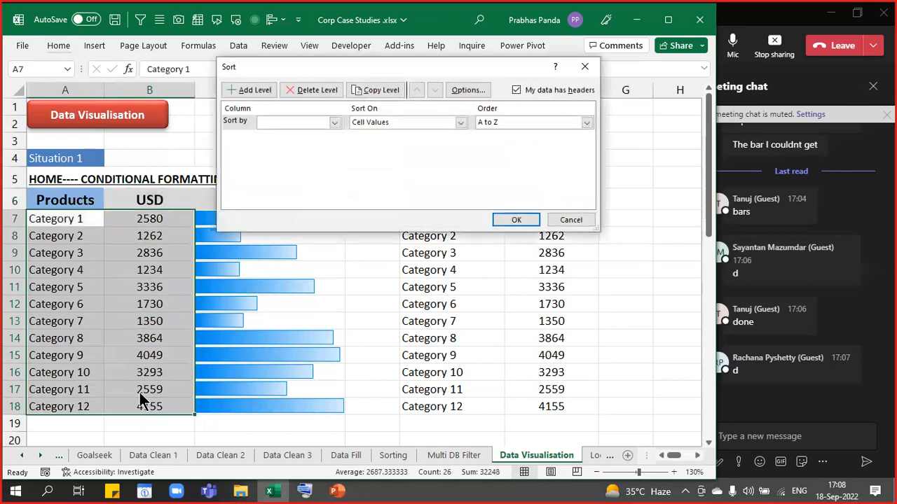
{"action": "left_click", "coordinate": [280, 120]}
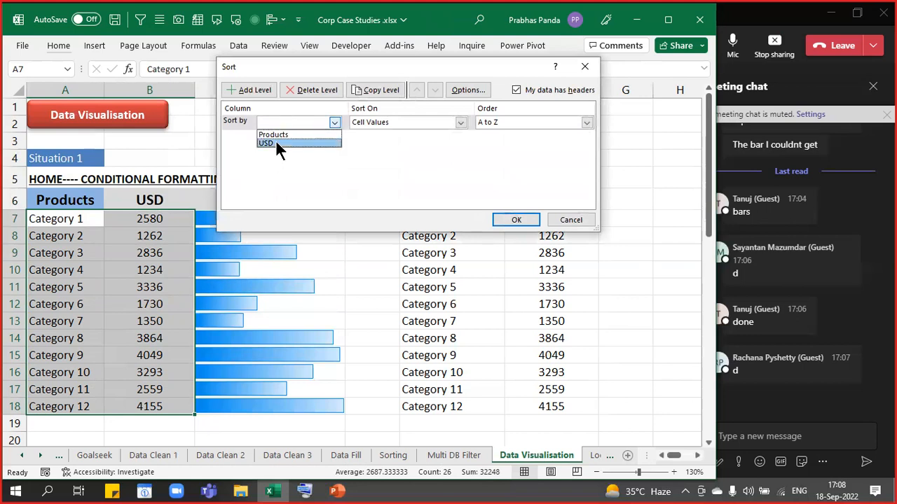
{"action": "left_click", "coordinate": [275, 144]}
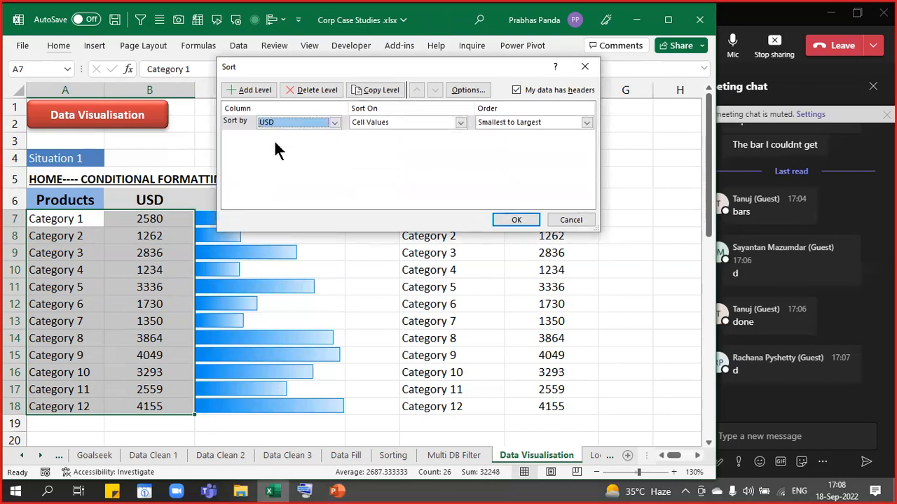
{"action": "left_click", "coordinate": [549, 122]}
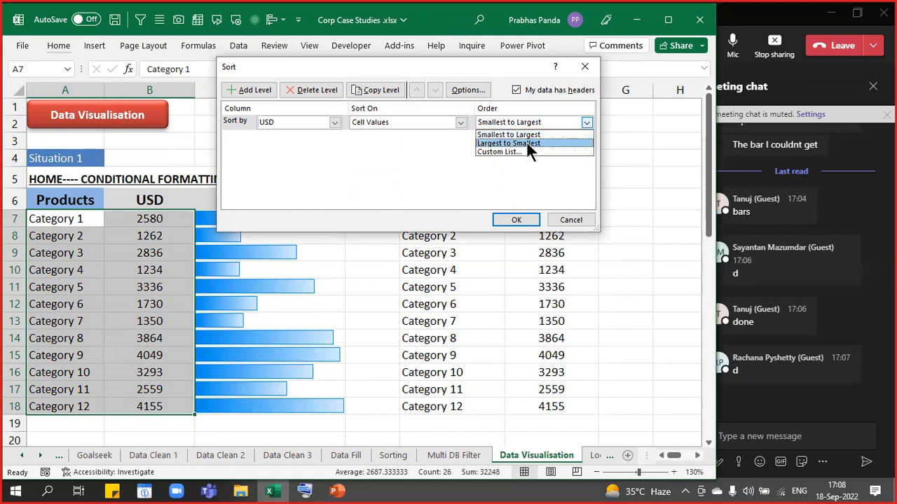
{"action": "left_click", "coordinate": [528, 144]}
{"action": "left_click", "coordinate": [516, 220]}
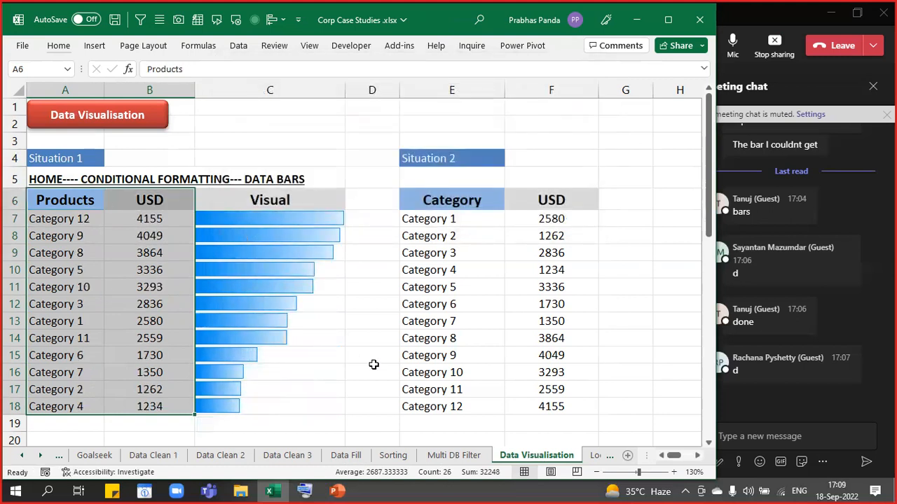
Copy the sorted Products table with its data bars (A6:C18) and paste it as a picture onto the PowerPoint slide
{"action": "left_click", "coordinate": [366, 327]}
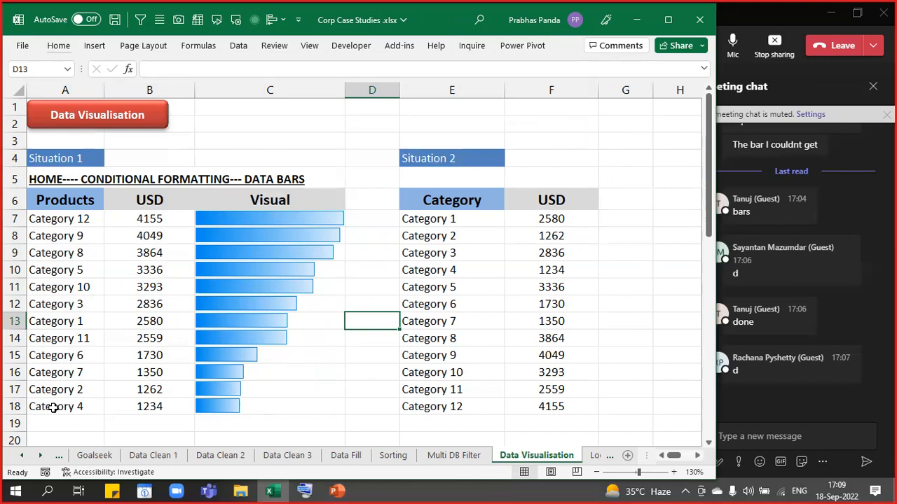
{"action": "left_click_drag", "start_coordinate": [67, 197], "coordinate": [249, 414]}
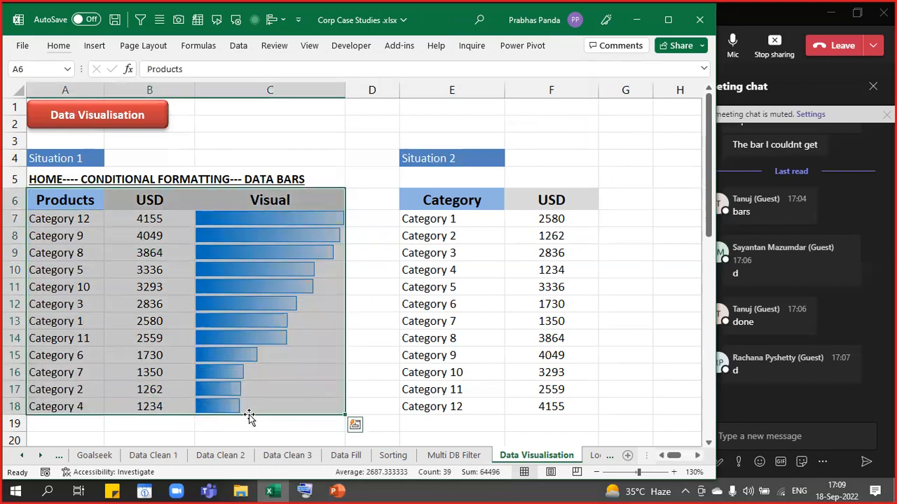
{"action": "key", "text": "ctrl+c"}
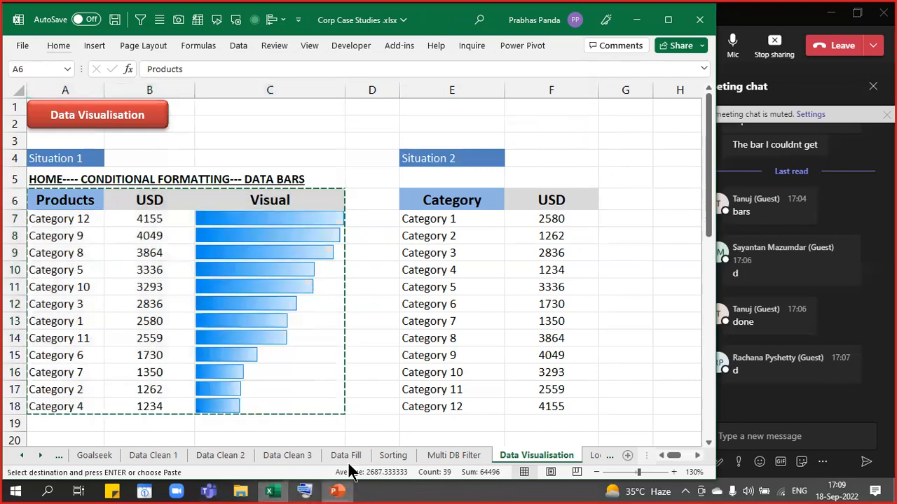
{"action": "left_click", "coordinate": [336, 491]}
{"action": "right_click", "coordinate": [418, 240]}
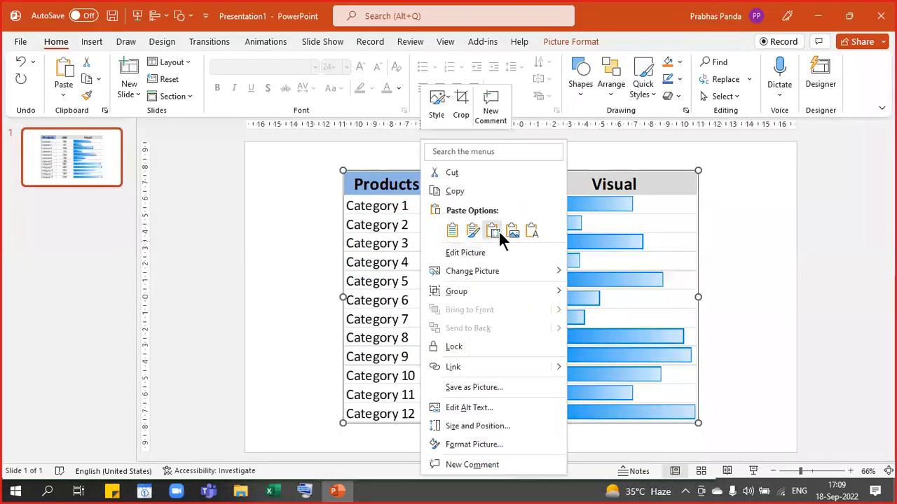
{"action": "left_click", "coordinate": [516, 231]}
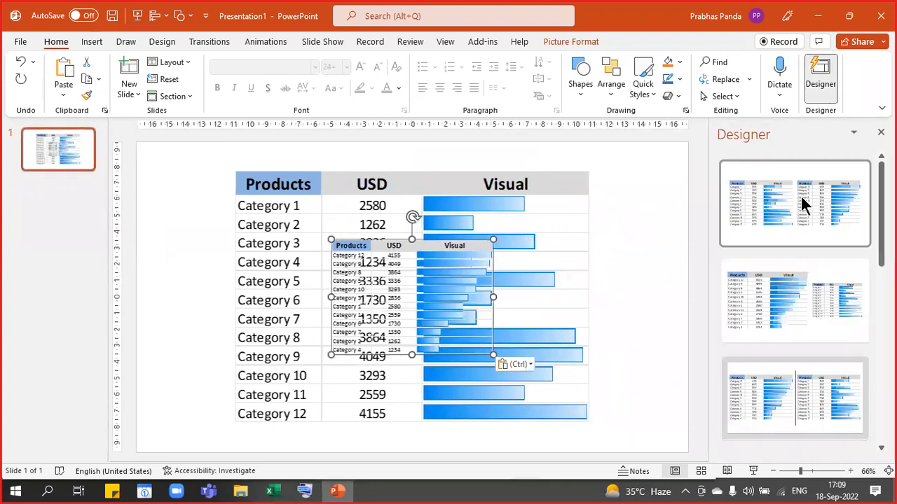
Apply the Designer layout that places the two table pictures side by side at equal size, and preview the slide as a slide show
{"action": "left_click", "coordinate": [800, 196]}
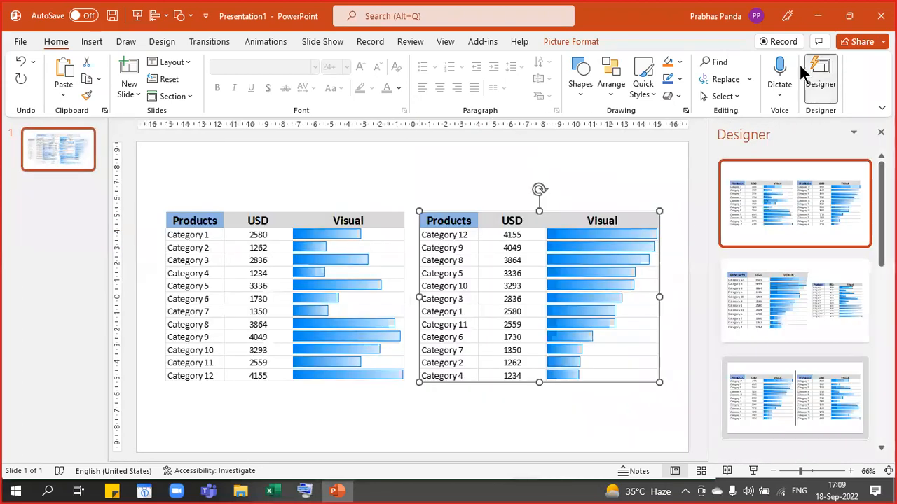
{"action": "left_click", "coordinate": [816, 70]}
{"action": "key", "text": "F5"}
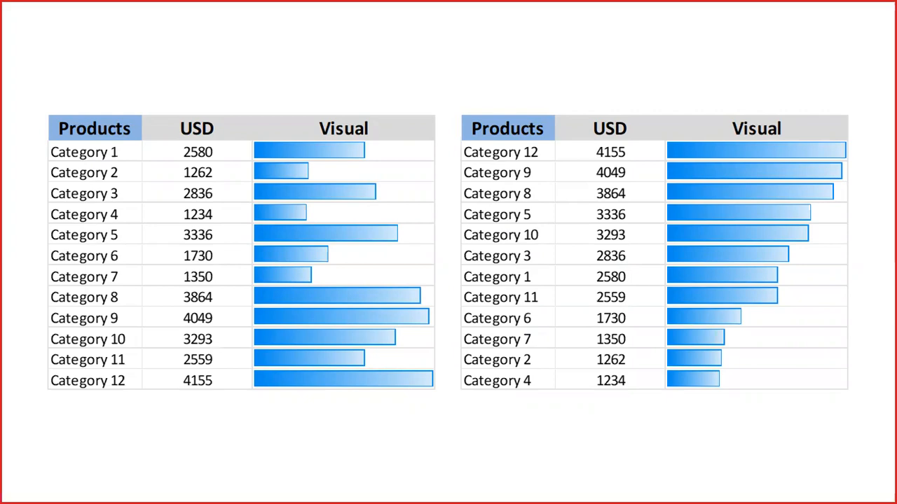
{"action": "key", "text": "Escape"}
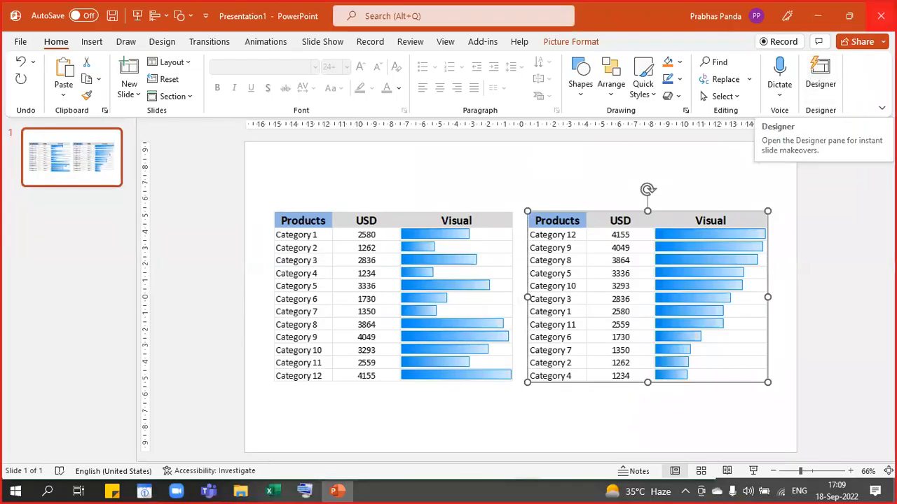
Return to the Excel workbook and cancel the pending copy selection
{"action": "left_click", "coordinate": [818, 16]}
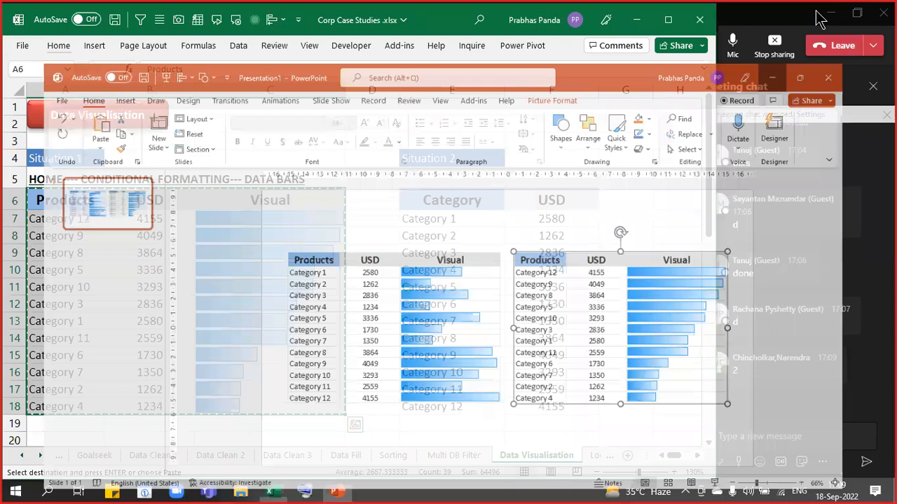
{"action": "left_click", "coordinate": [366, 280]}
{"action": "key", "text": "Escape"}
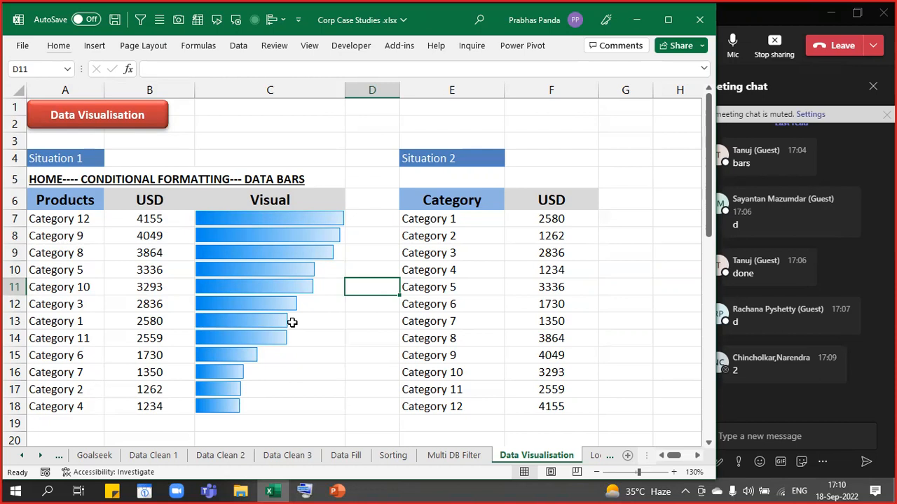
Examine the Show Bar Only option in the data bar rule for C7:C18, closing the rule without changes
{"action": "left_click_drag", "start_coordinate": [311, 212], "coordinate": [304, 408]}
{"action": "left_click", "coordinate": [61, 47]}
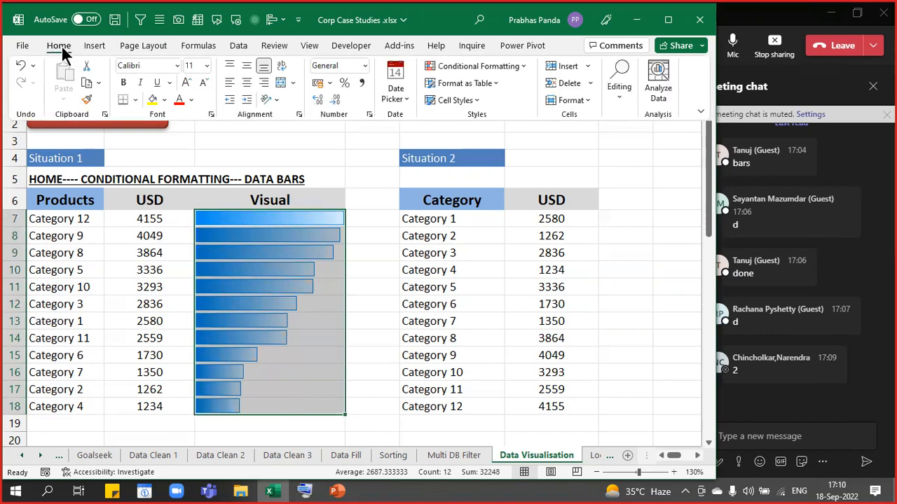
{"action": "left_click", "coordinate": [517, 70]}
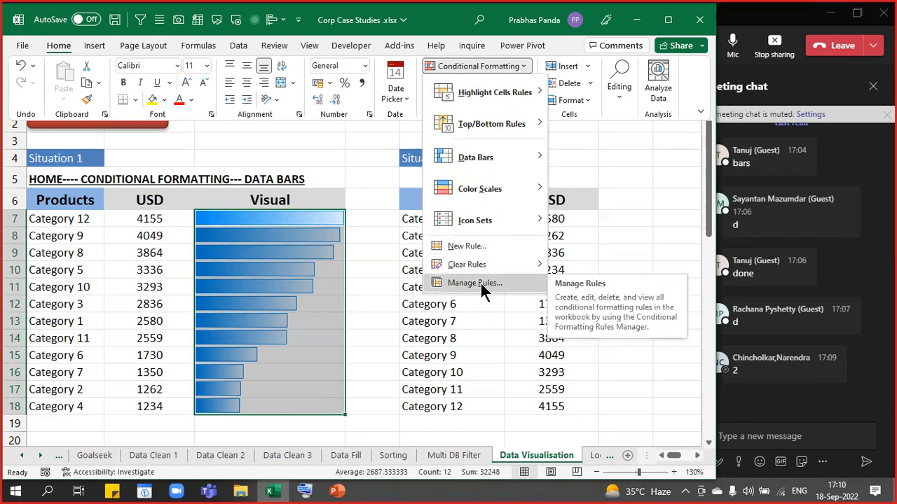
{"action": "left_click", "coordinate": [452, 282]}
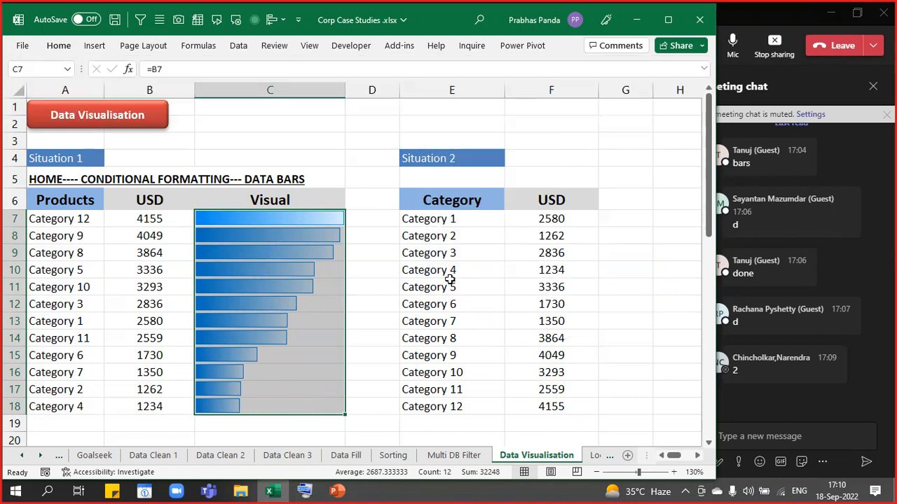
{"action": "left_click", "coordinate": [253, 115]}
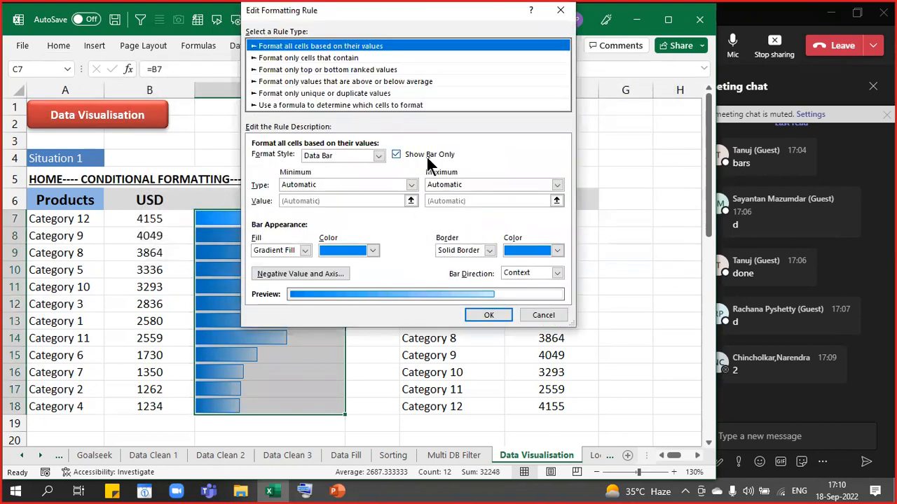
{"action": "left_click", "coordinate": [427, 159]}
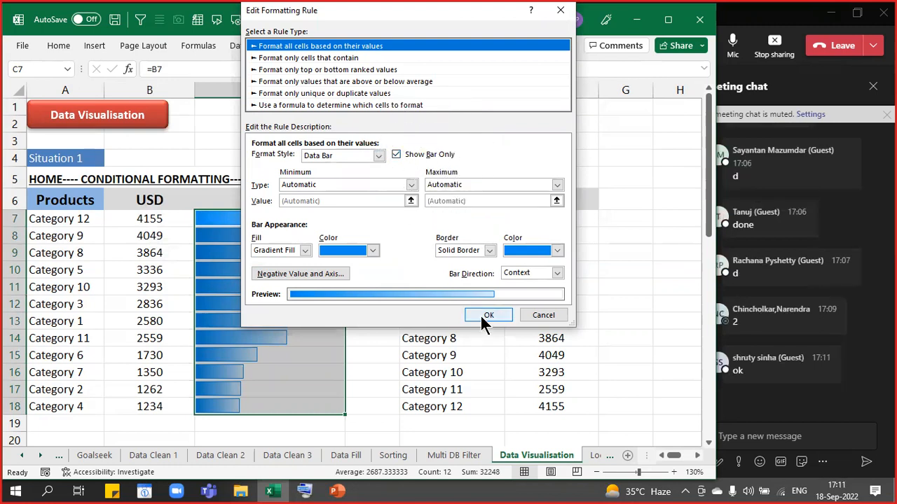
{"action": "left_click", "coordinate": [558, 315]}
{"action": "left_click", "coordinate": [598, 250]}
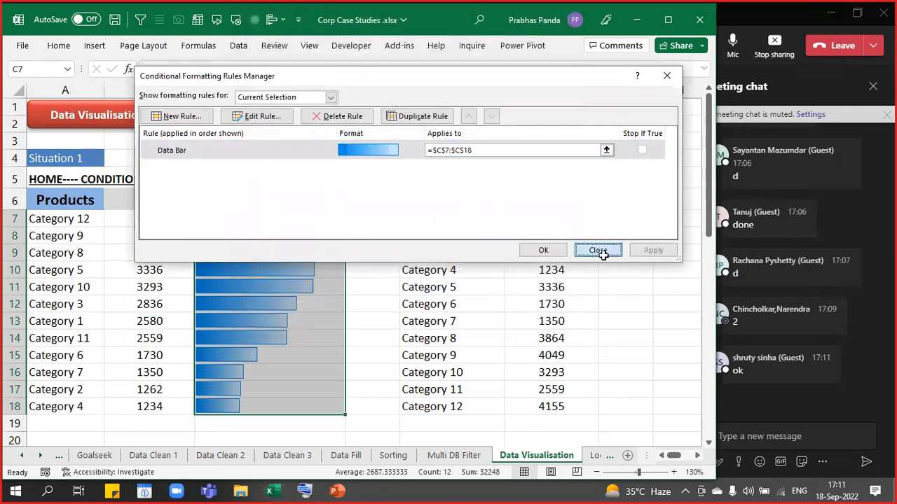
{"action": "left_click", "coordinate": [379, 277]}
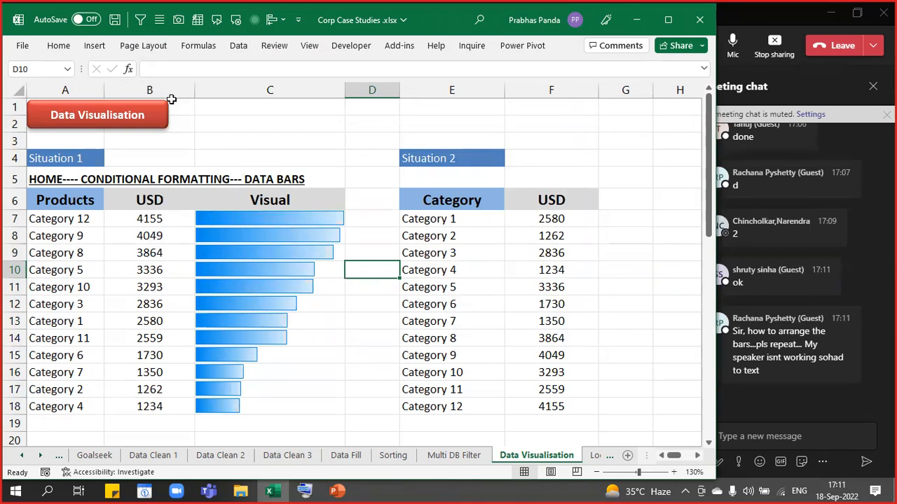
Sort the Products and USD data (A6:B18) by USD cell values from largest to smallest using a custom sort
{"action": "left_click_drag", "start_coordinate": [59, 199], "coordinate": [130, 408]}
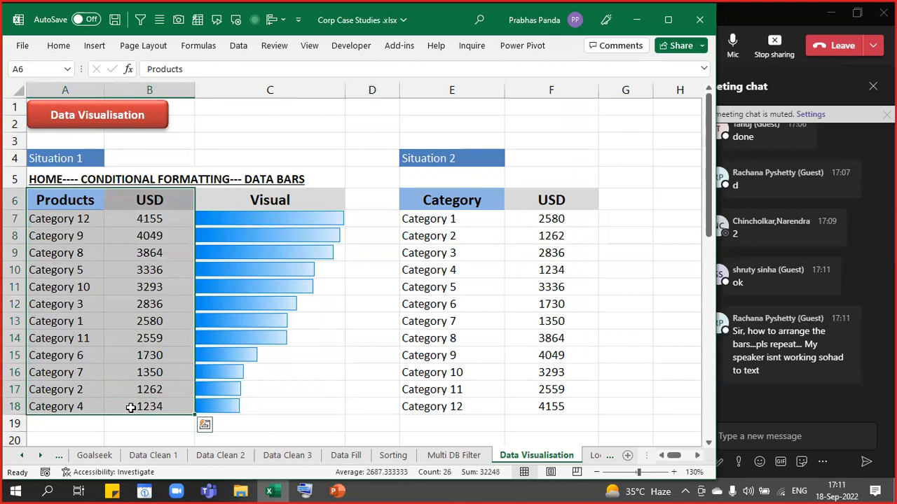
{"action": "right_click", "coordinate": [126, 240]}
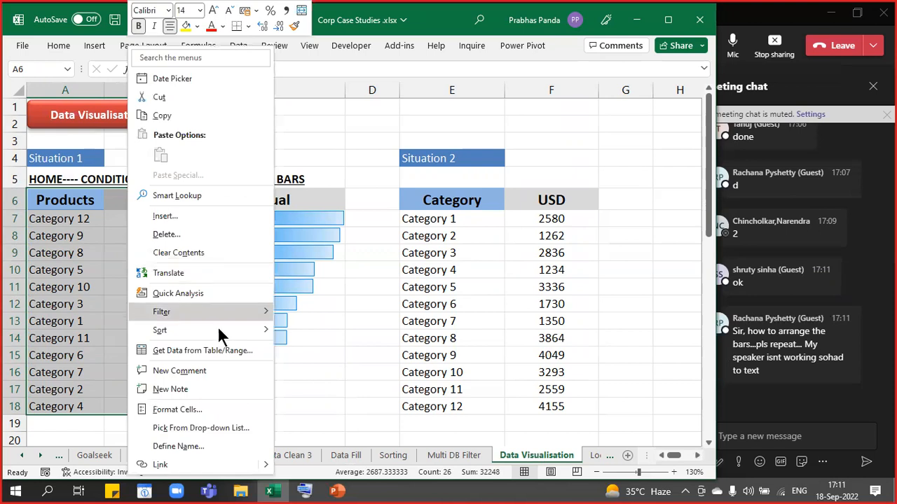
{"action": "mouse_move", "coordinate": [228, 333]}
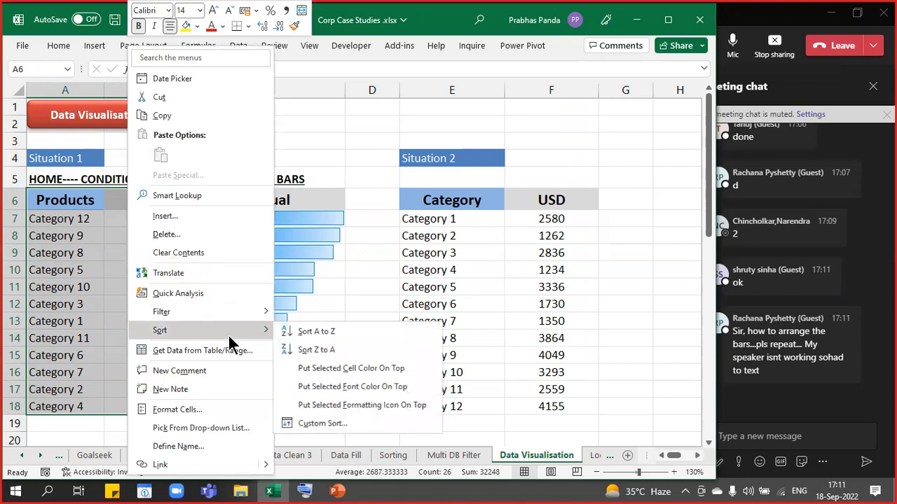
{"action": "left_click", "coordinate": [309, 423]}
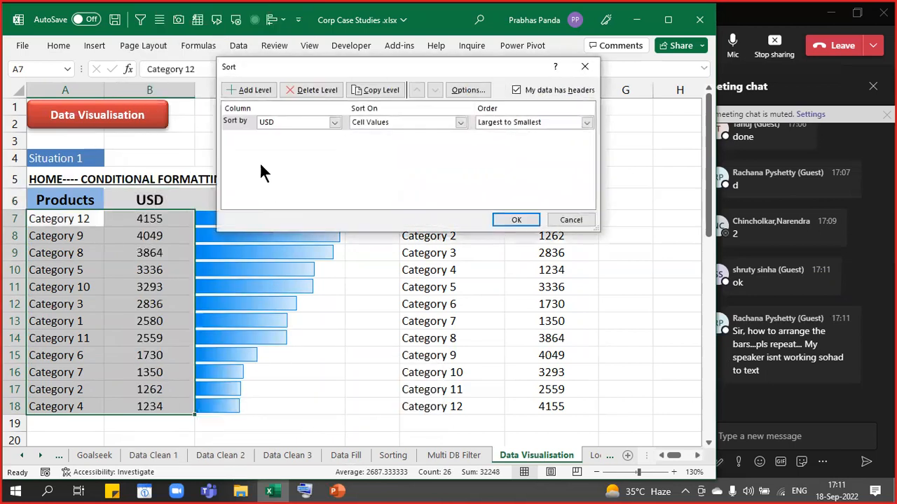
{"action": "left_click", "coordinate": [281, 120]}
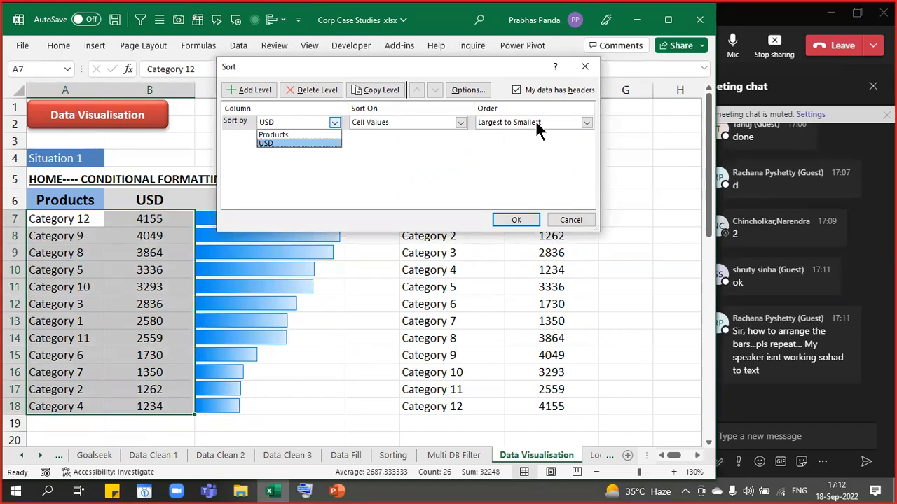
{"action": "key", "text": "Return"}
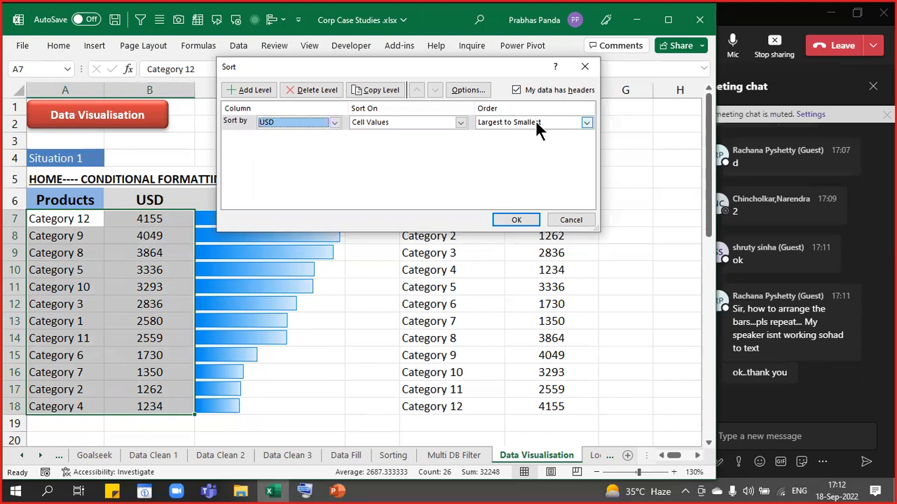
{"action": "key", "text": "Return"}
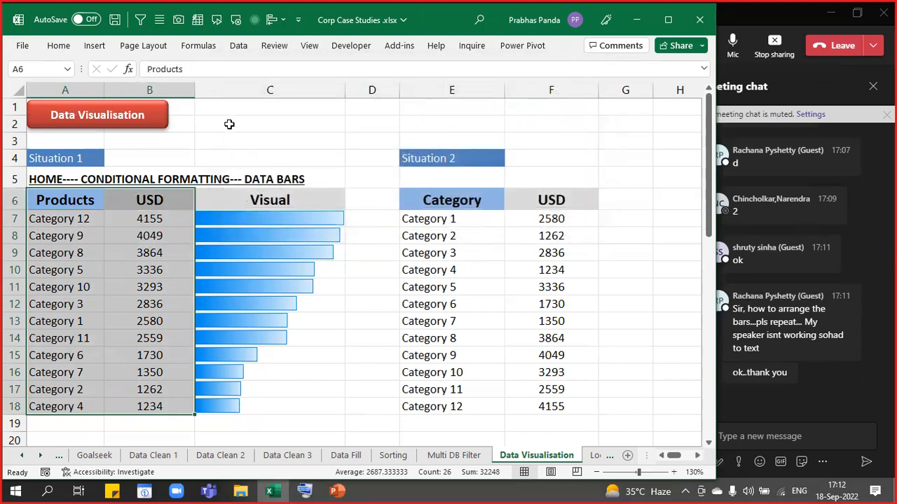
Duplicate the Products table with its data bars (A6:C18) below the original, starting at cell A21
{"action": "left_click_drag", "start_coordinate": [56, 208], "coordinate": [250, 407]}
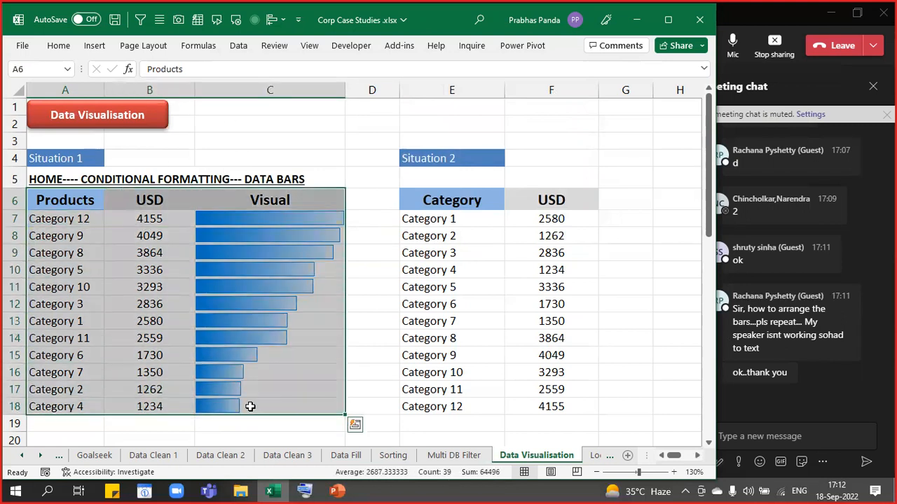
{"action": "key", "text": "ctrl+c"}
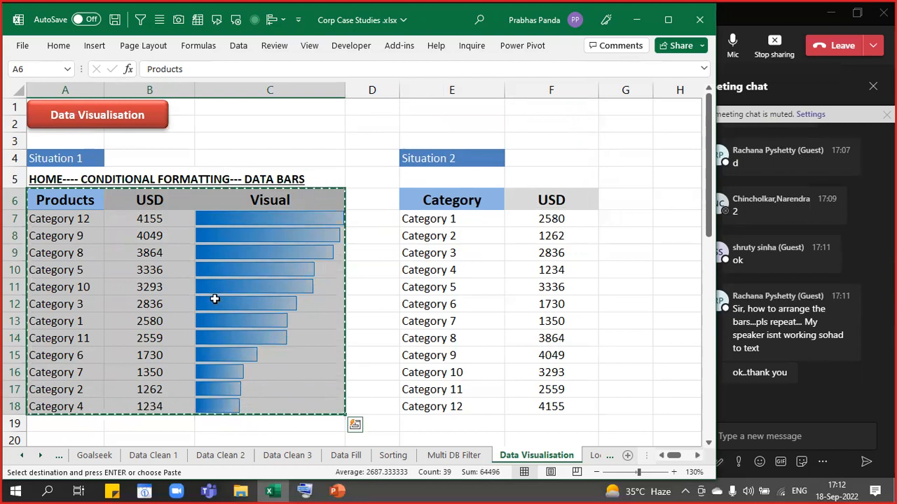
{"action": "scroll", "coordinate": [210, 301], "scroll_direction": "down", "scroll_amount": 5}
{"action": "left_click", "coordinate": [70, 207]}
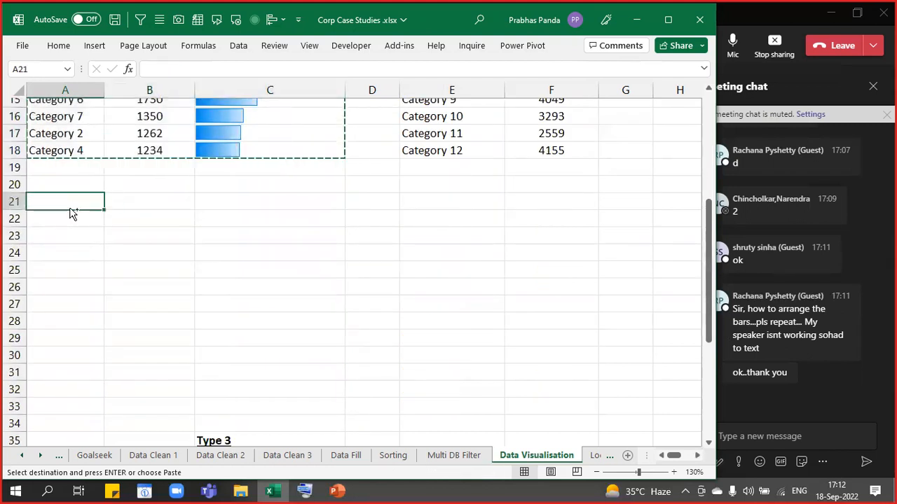
{"action": "key", "text": "ctrl+v"}
{"action": "left_click", "coordinate": [278, 257]}
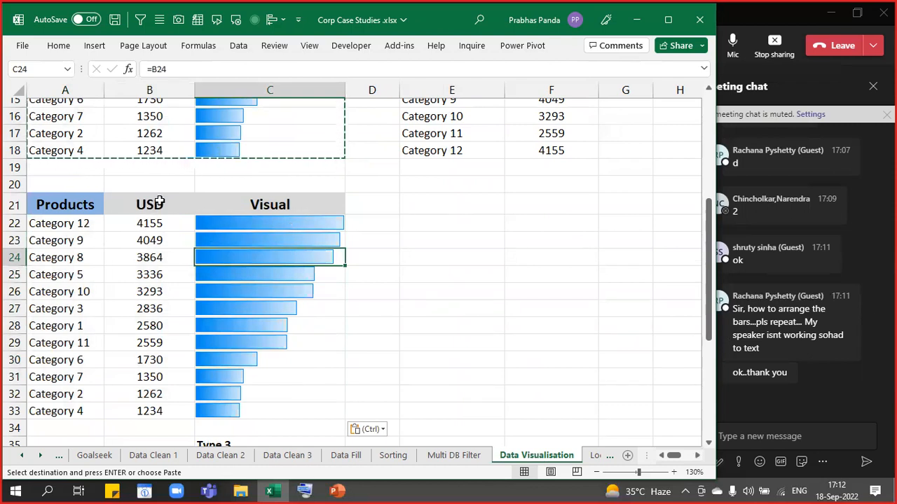
{"action": "left_click", "coordinate": [163, 226]}
Edit the data bar rule for C22:C33 to turn off Show Bar Only, and apply the change
{"action": "left_click_drag", "start_coordinate": [283, 221], "coordinate": [256, 412]}
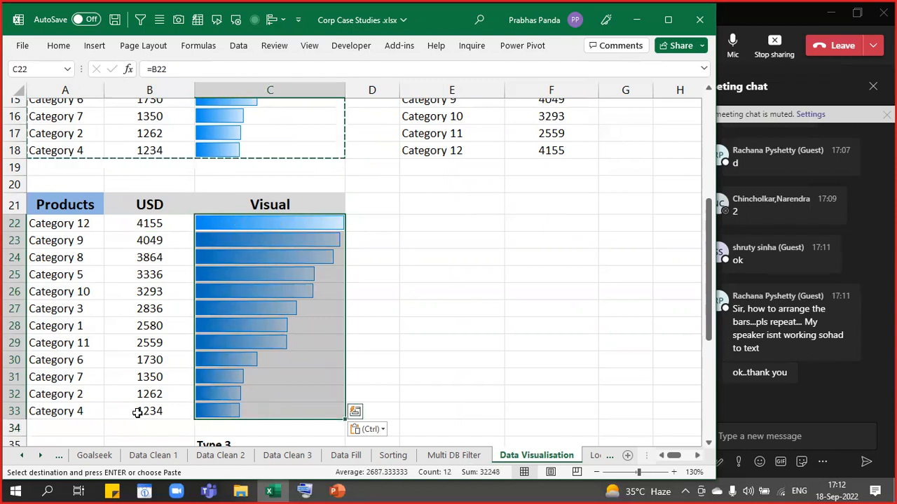
{"action": "left_click", "coordinate": [52, 48]}
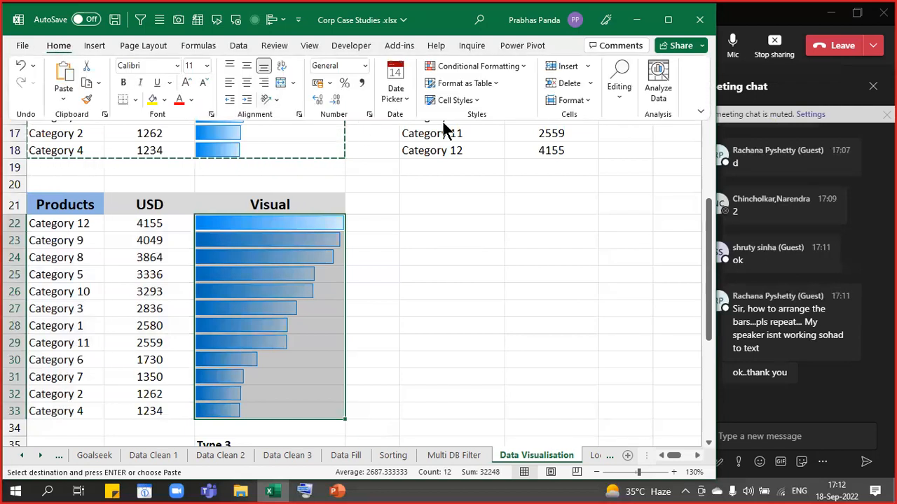
{"action": "left_click", "coordinate": [515, 70]}
{"action": "left_click", "coordinate": [498, 282]}
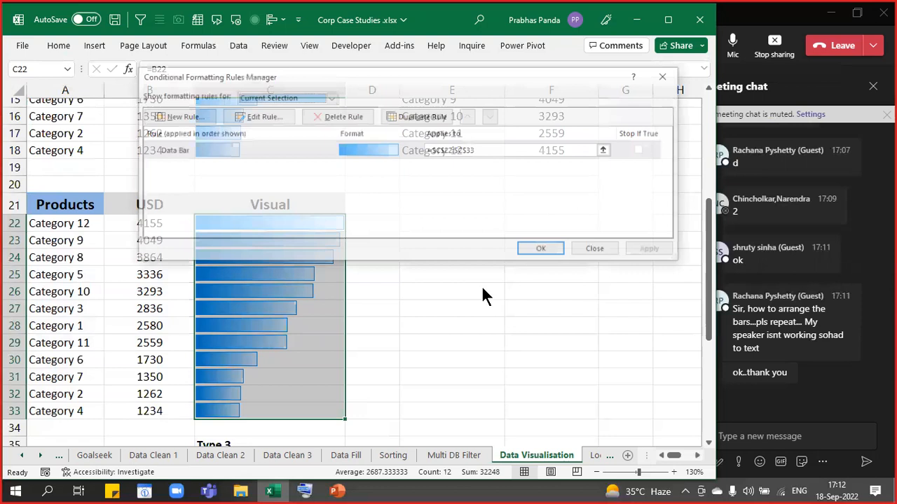
{"action": "left_click", "coordinate": [263, 116]}
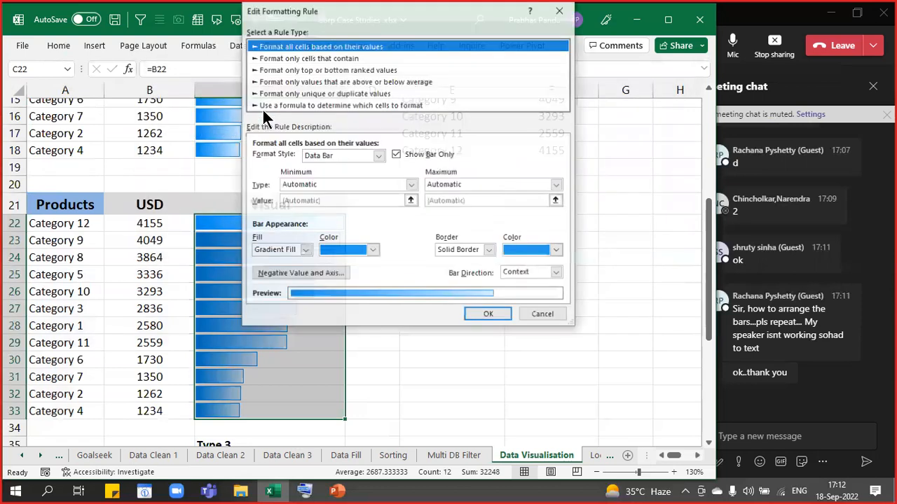
{"action": "left_click", "coordinate": [421, 156]}
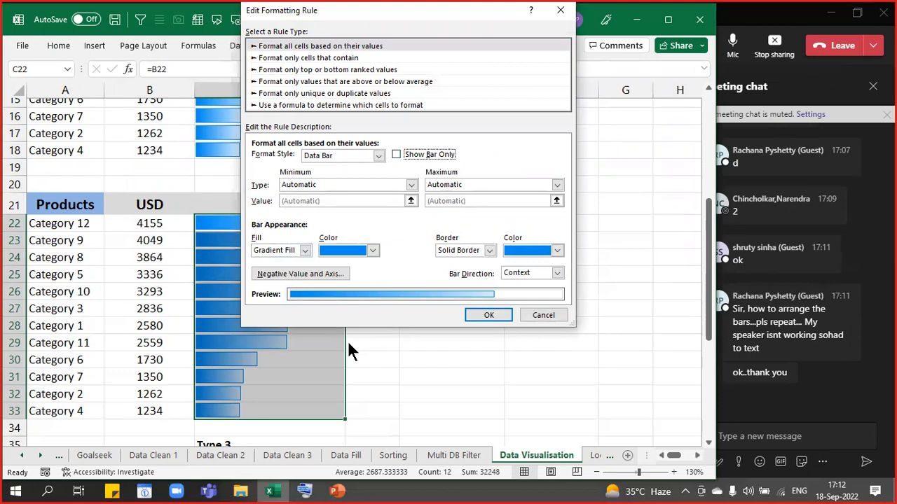
{"action": "left_click", "coordinate": [490, 313]}
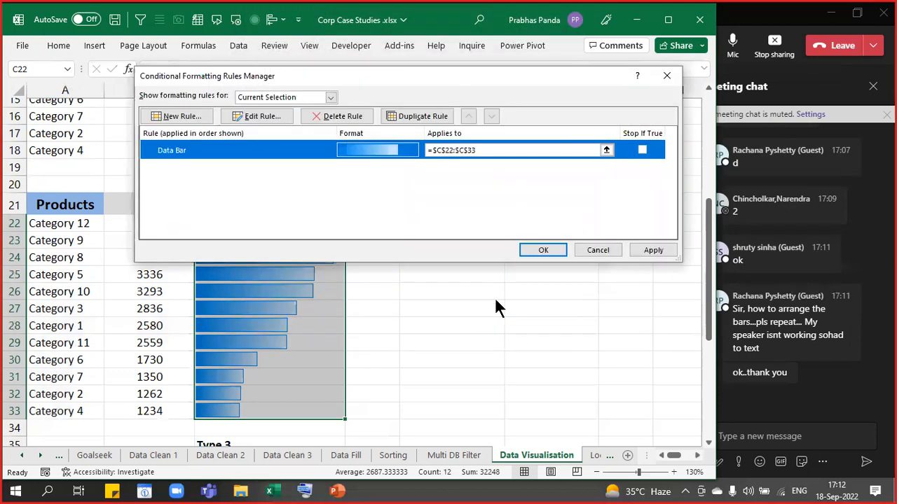
{"action": "left_click", "coordinate": [542, 250]}
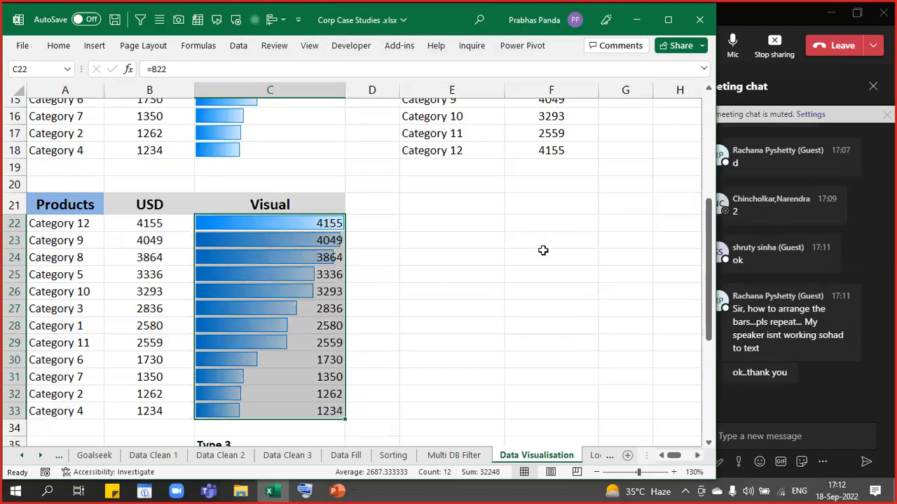
Edit the data bar rule for C22:C33 to use a Number minimum of 0
{"action": "left_click", "coordinate": [289, 318]}
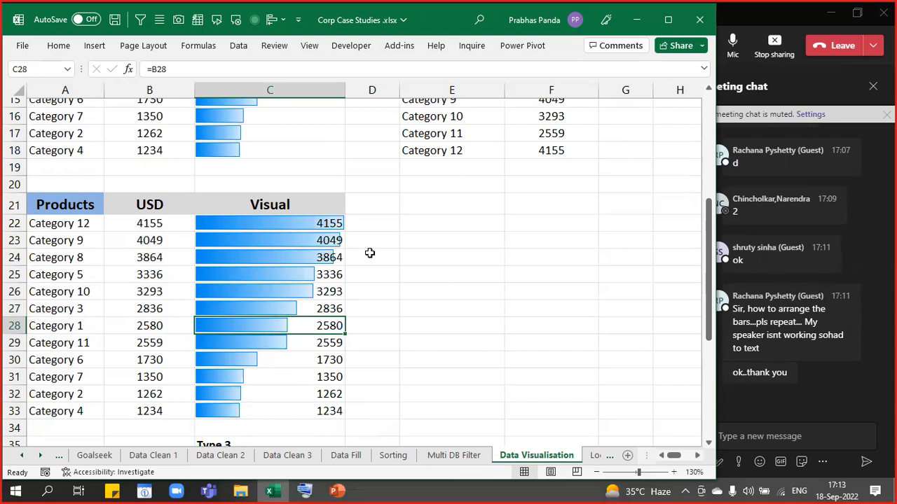
{"action": "left_click_drag", "start_coordinate": [268, 229], "coordinate": [245, 415]}
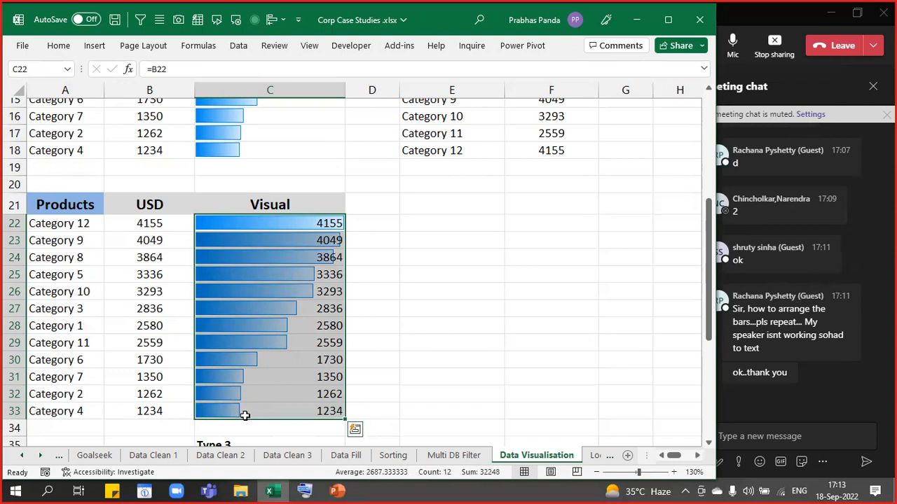
{"action": "left_click", "coordinate": [60, 44]}
{"action": "left_click", "coordinate": [521, 63]}
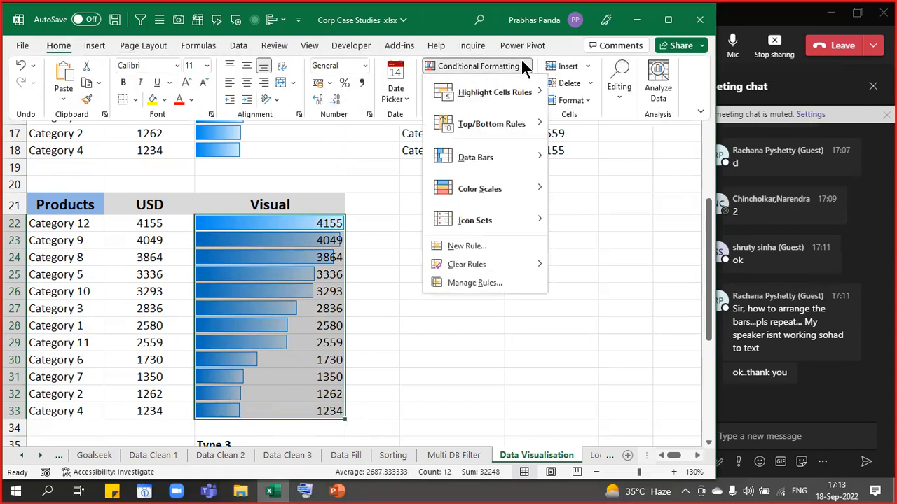
{"action": "left_click", "coordinate": [481, 281]}
{"action": "left_click", "coordinate": [262, 113]}
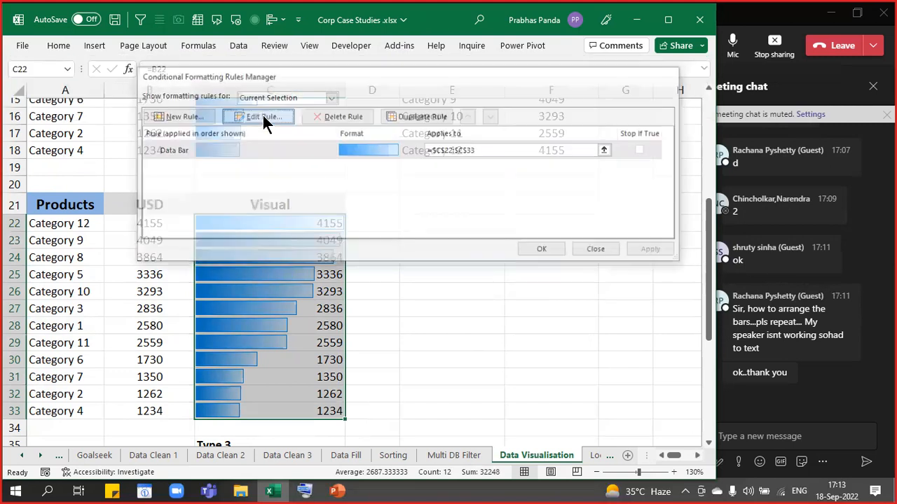
{"action": "left_click_drag", "start_coordinate": [306, 19], "coordinate": [437, 93]}
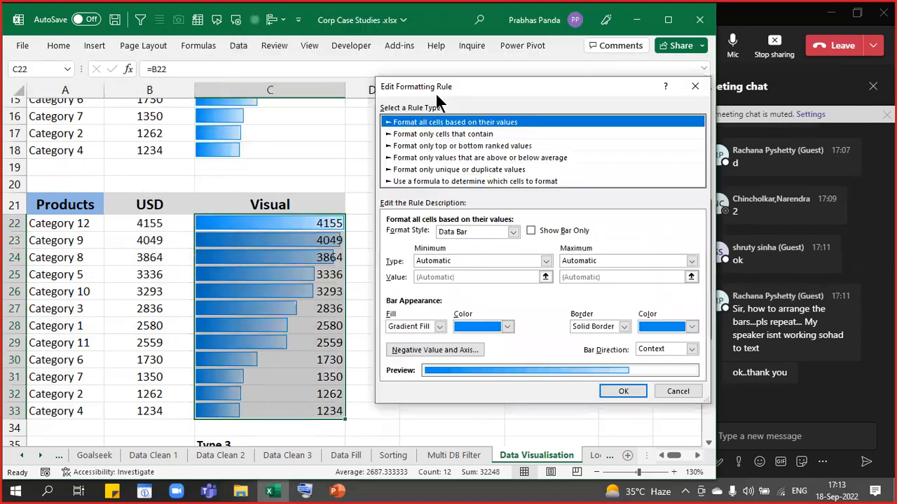
{"action": "left_click", "coordinate": [461, 259]}
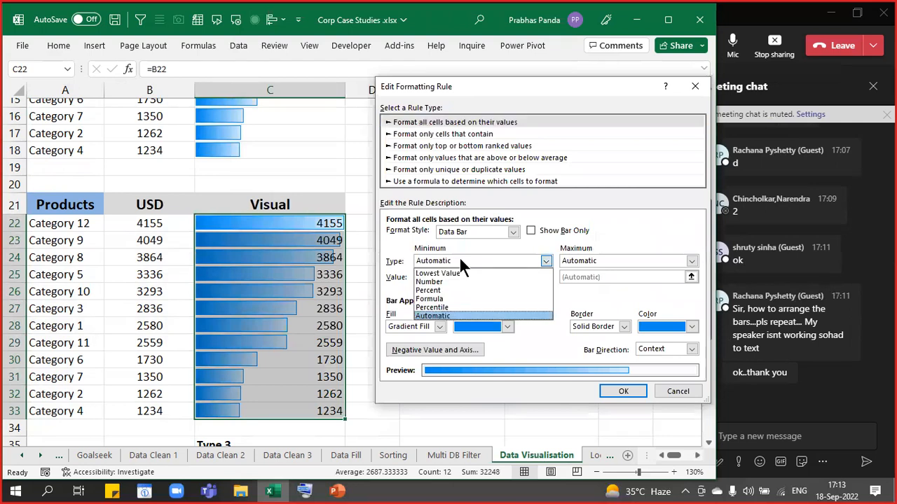
{"action": "left_click", "coordinate": [452, 284]}
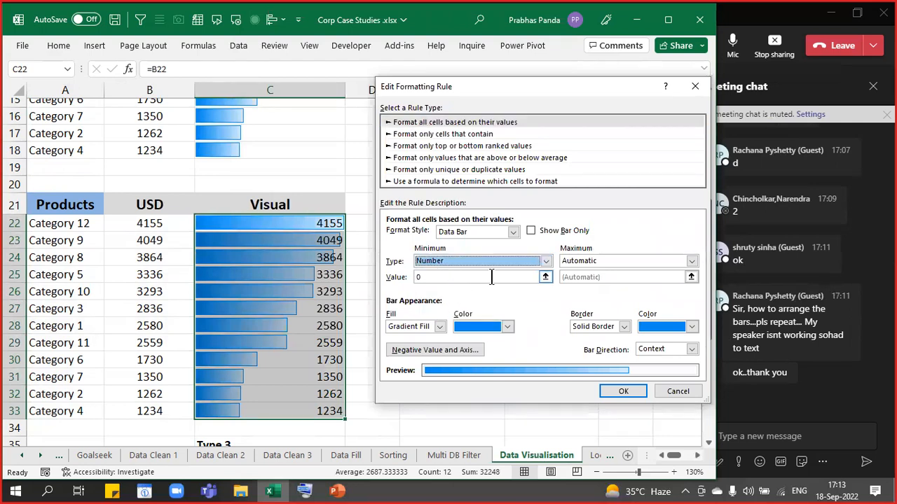
Set the data bar maximum to type Number with value 9000, then apply and close the rule
{"action": "left_click", "coordinate": [577, 259]}
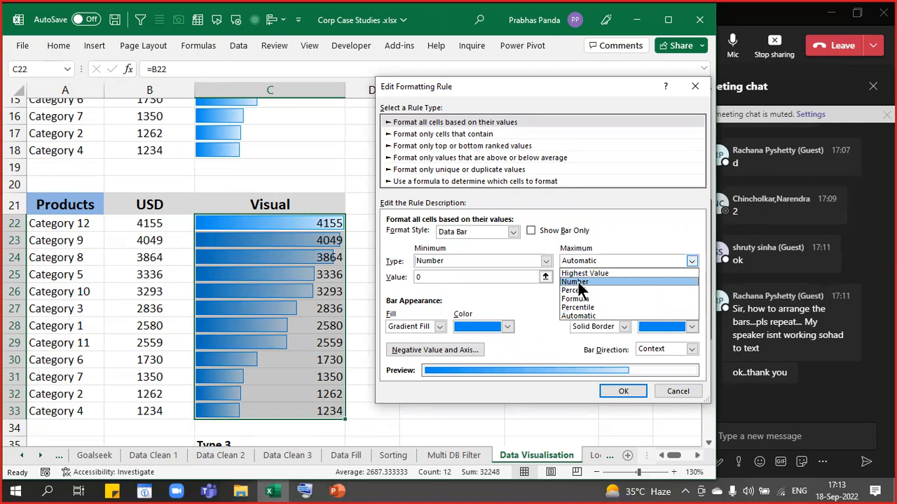
{"action": "left_click", "coordinate": [578, 282]}
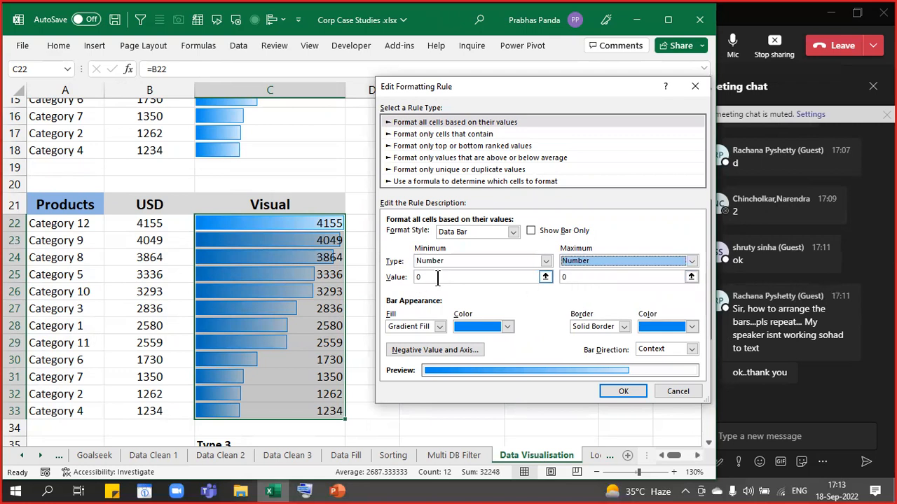
{"action": "left_click", "coordinate": [578, 279]}
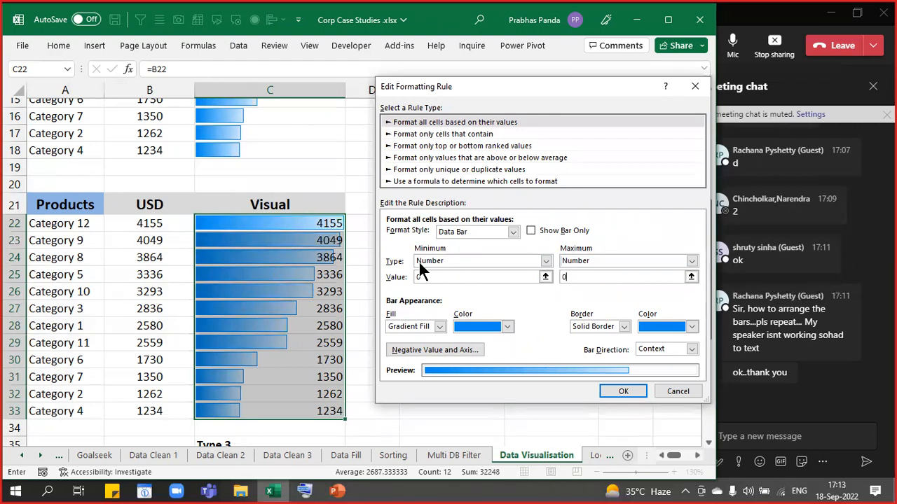
{"action": "key", "text": "BackSpace"}
{"action": "type", "text": "9000"}
{"action": "left_click", "coordinate": [623, 392]}
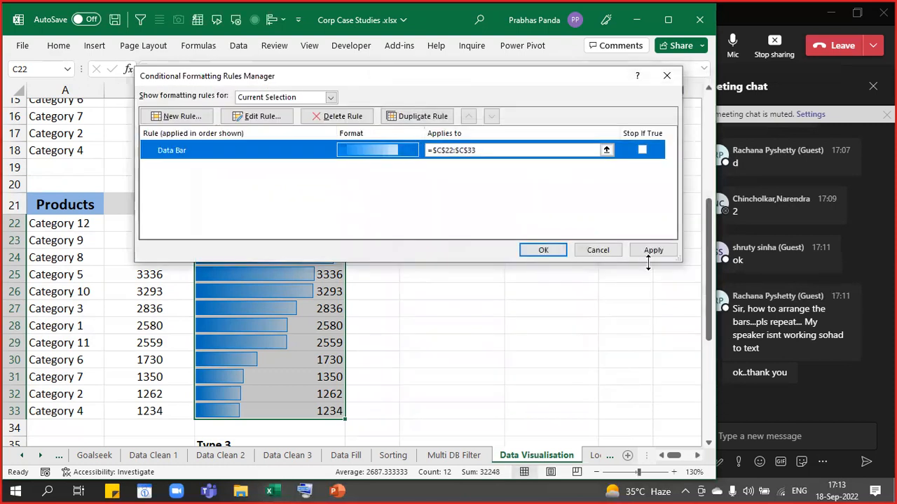
{"action": "left_click", "coordinate": [653, 250]}
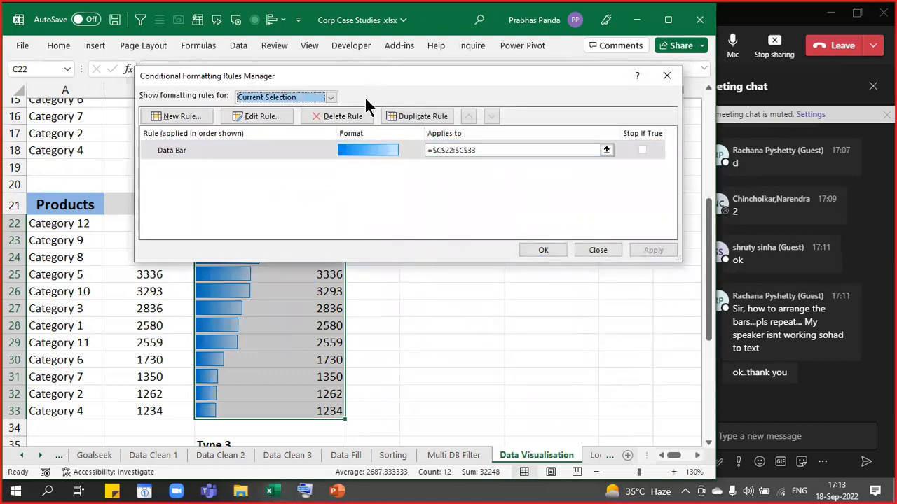
{"action": "left_click_drag", "start_coordinate": [366, 75], "coordinate": [326, 326]}
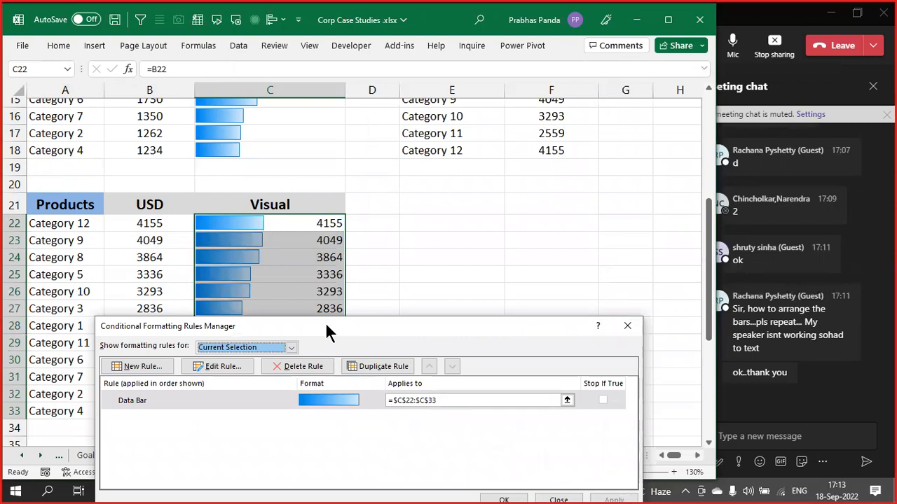
{"action": "left_click_drag", "start_coordinate": [327, 333], "coordinate": [483, 100]}
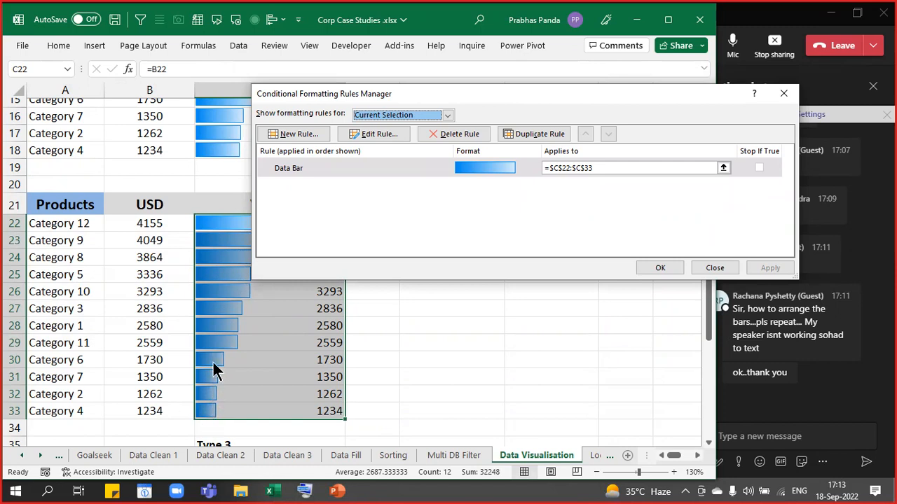
{"action": "left_click", "coordinate": [661, 269]}
Narrow column C so the data bars and their numbers sit closer together
{"action": "left_click", "coordinate": [458, 323]}
{"action": "left_click_drag", "start_coordinate": [342, 89], "coordinate": [297, 91]}
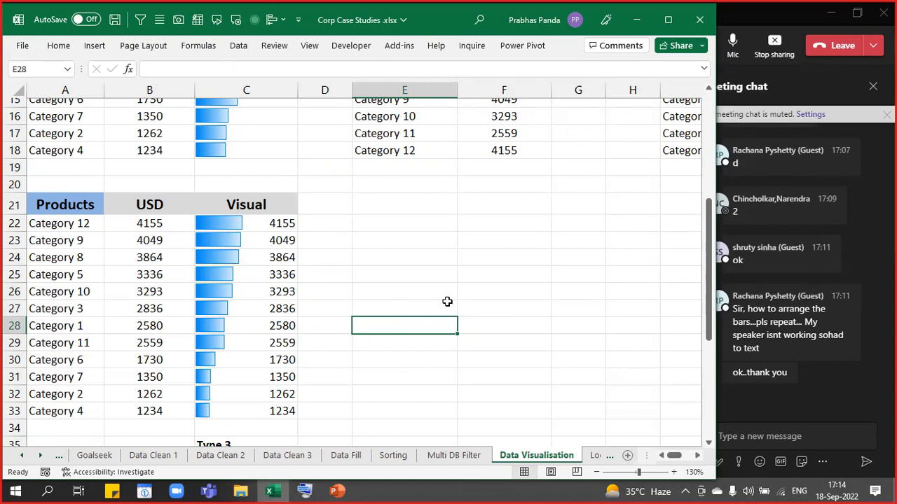
{"action": "scroll", "coordinate": [240, 276], "scroll_direction": "up", "scroll_amount": 4}
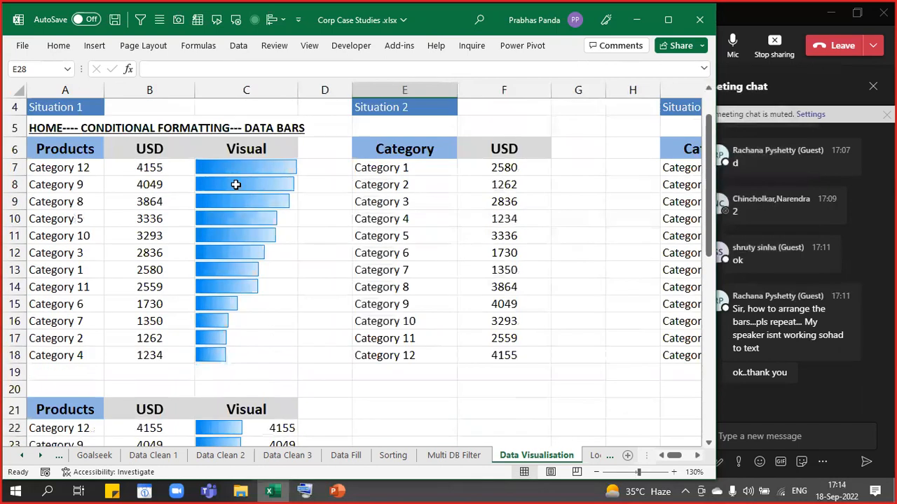
{"action": "scroll", "coordinate": [102, 293], "scroll_direction": "down", "scroll_amount": 5}
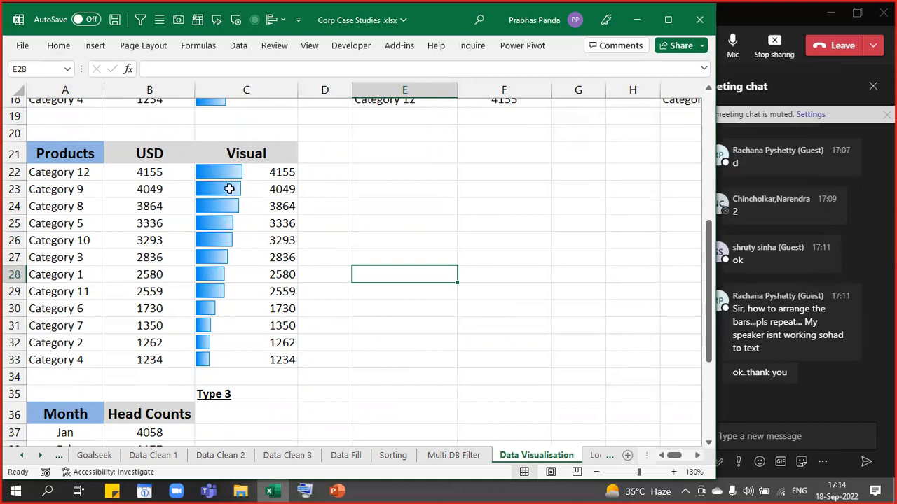
Edit the data bar rule for C22:C33 to a maximum value of 7000, and apply the change
{"action": "left_click_drag", "start_coordinate": [244, 171], "coordinate": [266, 360]}
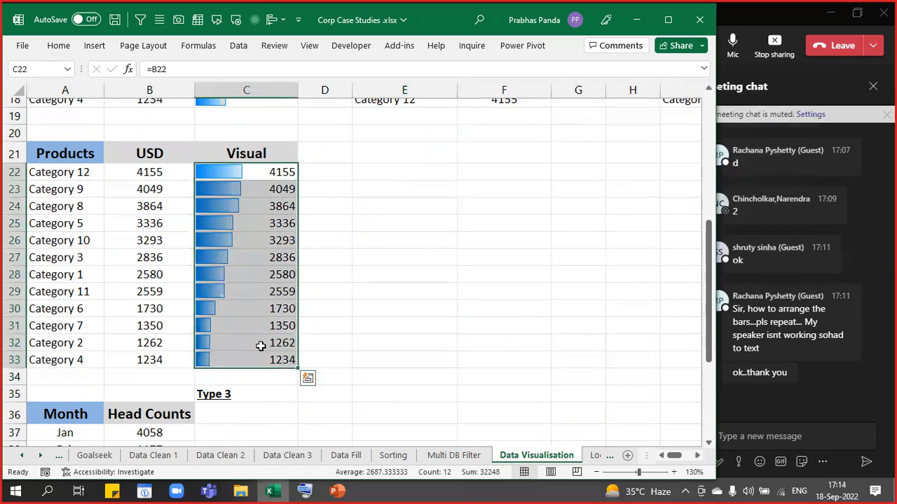
{"action": "left_click", "coordinate": [60, 46]}
{"action": "left_click", "coordinate": [499, 64]}
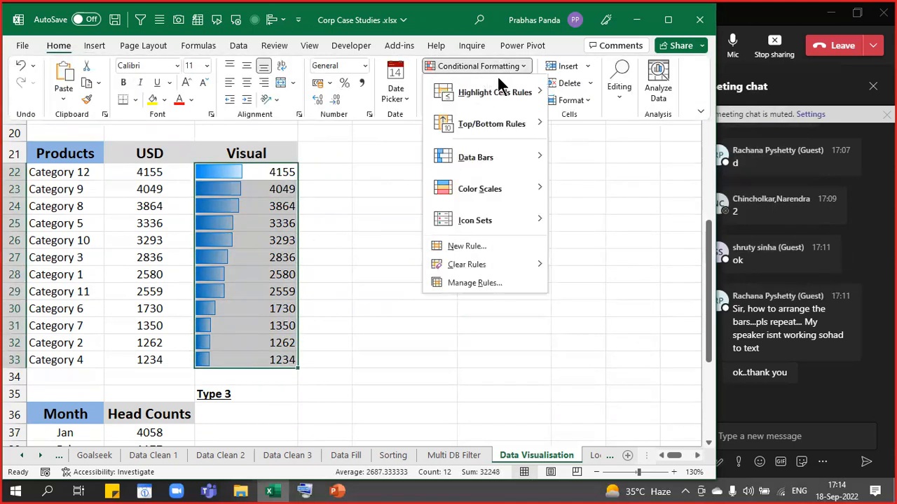
{"action": "left_click", "coordinate": [532, 281]}
{"action": "left_click", "coordinate": [382, 134]}
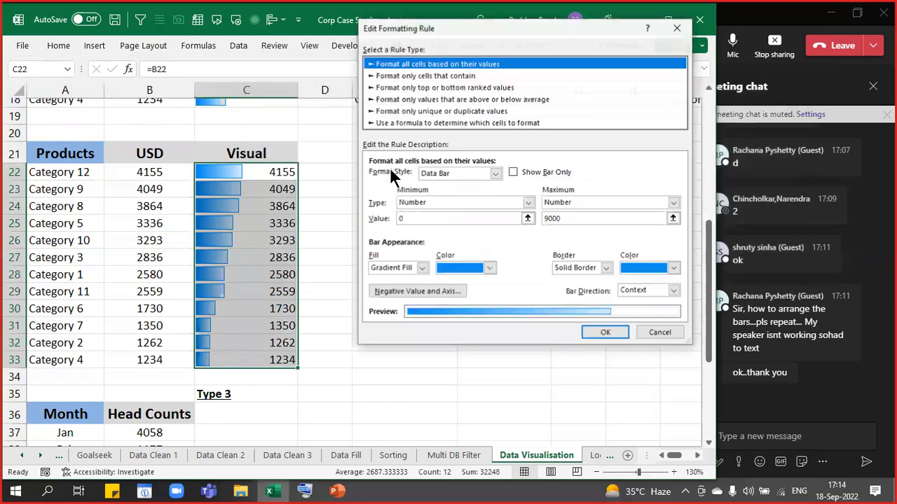
{"action": "left_click", "coordinate": [581, 218]}
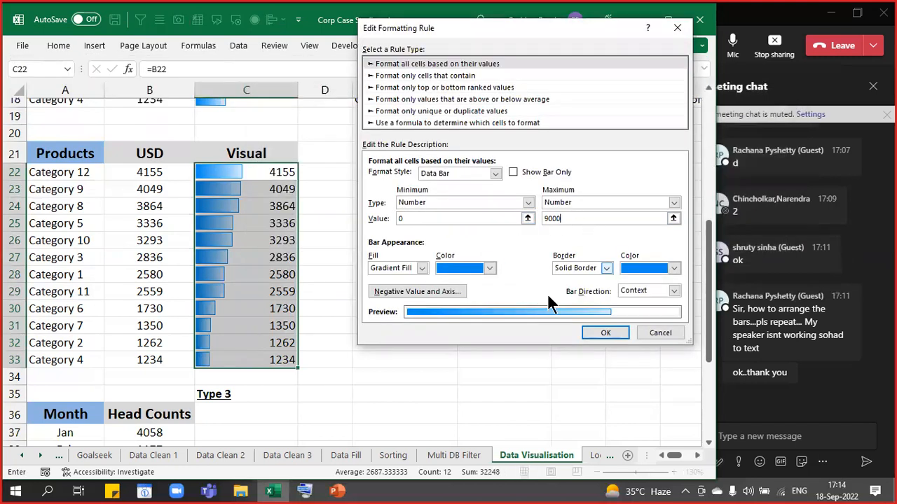
{"action": "key", "text": "BackSpace"}
{"action": "key", "text": "BackSpace"}
{"action": "key", "text": "BackSpace"}
{"action": "key", "text": "BackSpace"}
{"action": "type", "text": "7000"}
{"action": "key", "text": "Tab"}
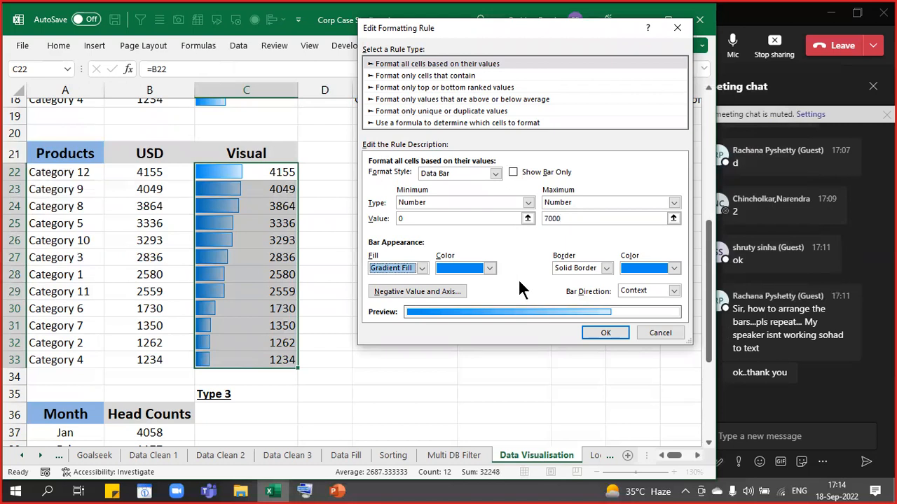
{"action": "left_click", "coordinate": [608, 333]}
{"action": "left_click", "coordinate": [765, 269]}
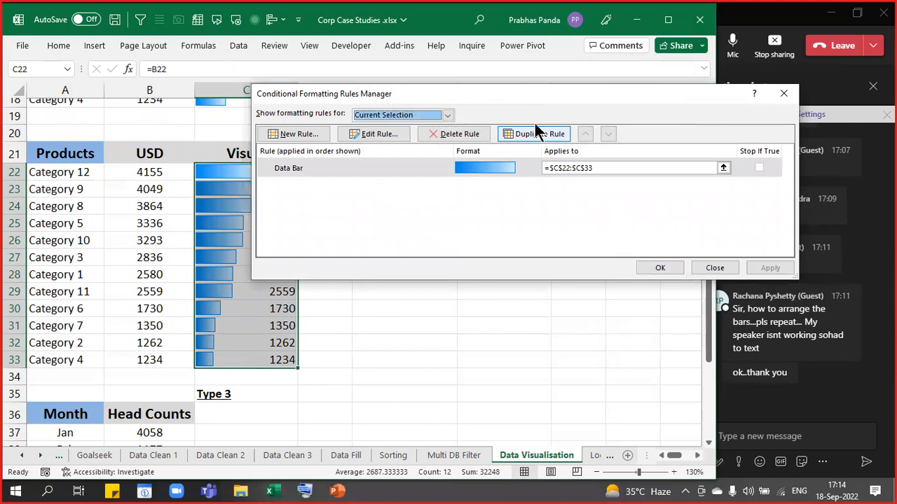
{"action": "left_click_drag", "start_coordinate": [521, 105], "coordinate": [620, 244]}
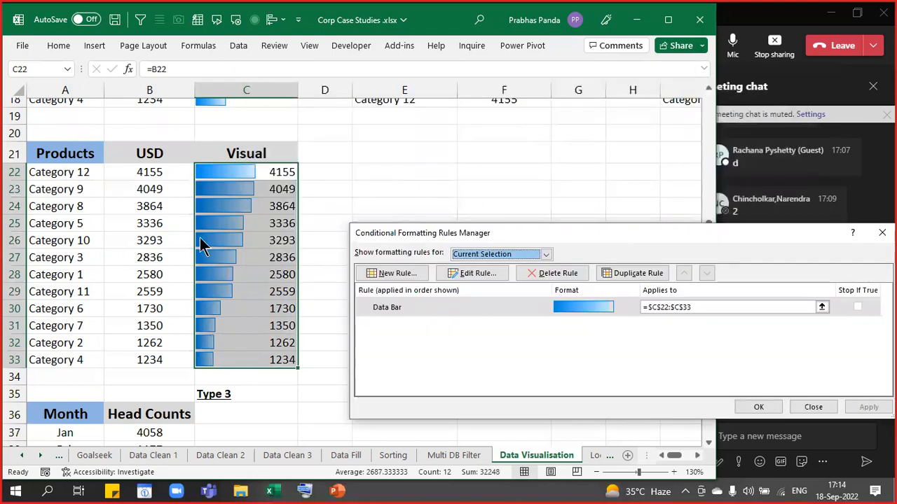
{"action": "left_click", "coordinate": [758, 407]}
{"action": "left_click", "coordinate": [277, 275]}
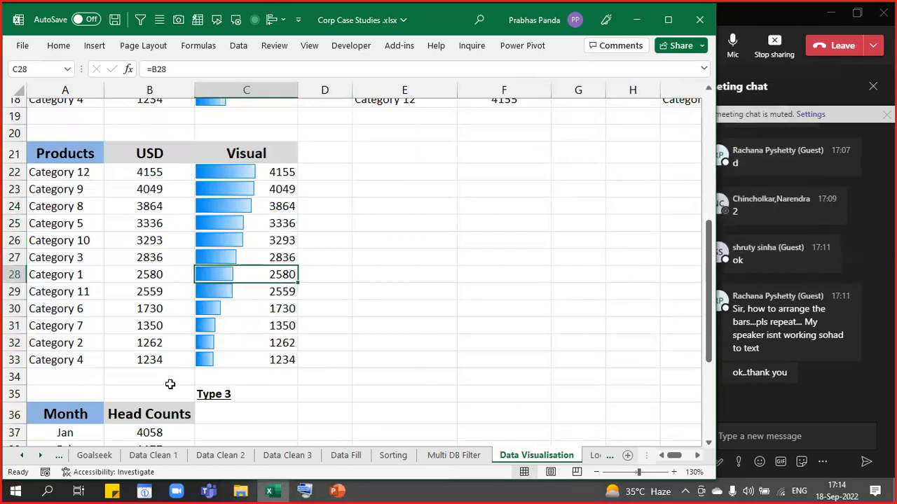
Examine the Situation 2 Category and USD columns (E6:F18) and the neighbouring Situation 3 table
{"action": "left_click", "coordinate": [376, 272]}
{"action": "scroll", "coordinate": [361, 280], "scroll_direction": "up", "scroll_amount": 5}
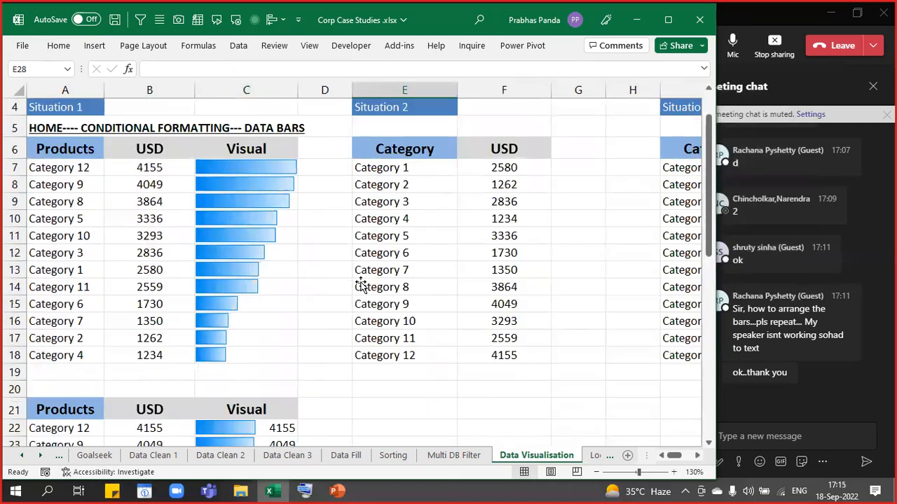
{"action": "scroll", "coordinate": [268, 286], "scroll_direction": "up", "scroll_amount": 1}
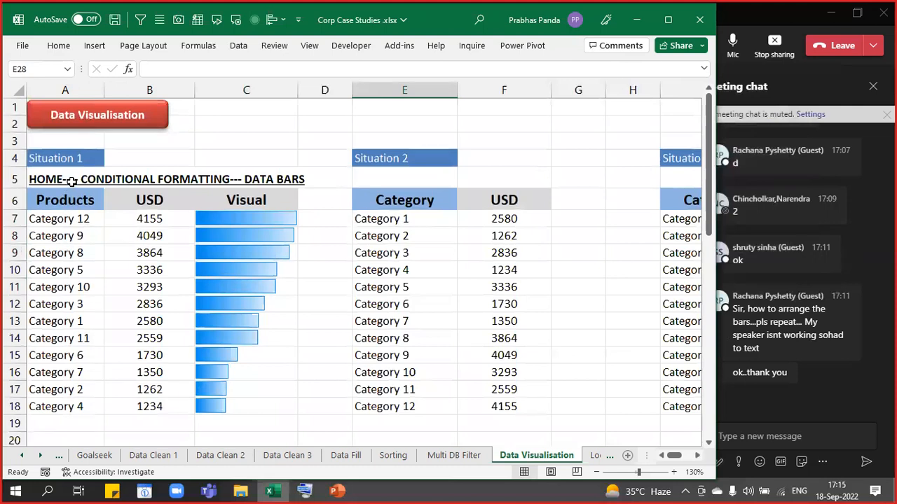
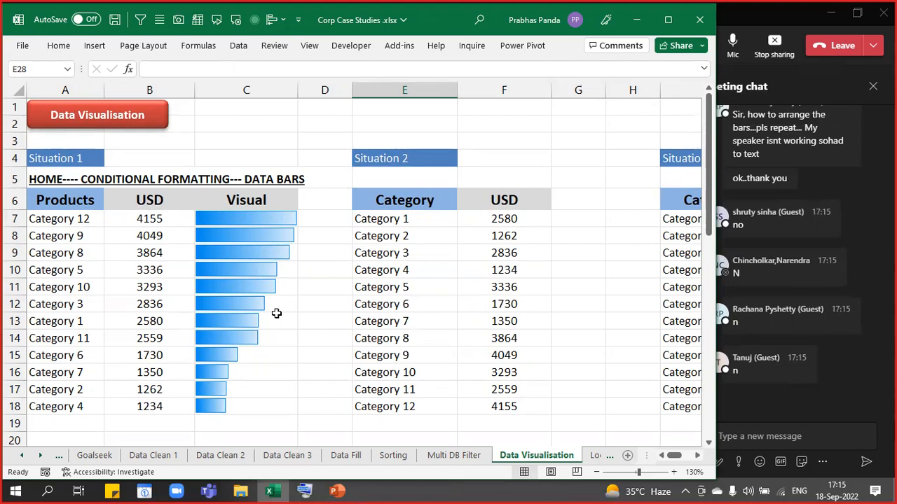
{"action": "left_click", "coordinate": [452, 194]}
{"action": "key", "text": "Right"}
{"action": "key", "text": "Right"}
{"action": "key", "text": "Right"}
{"action": "key", "text": "Right"}
{"action": "key", "text": "Right"}
{"action": "key", "text": "Right"}
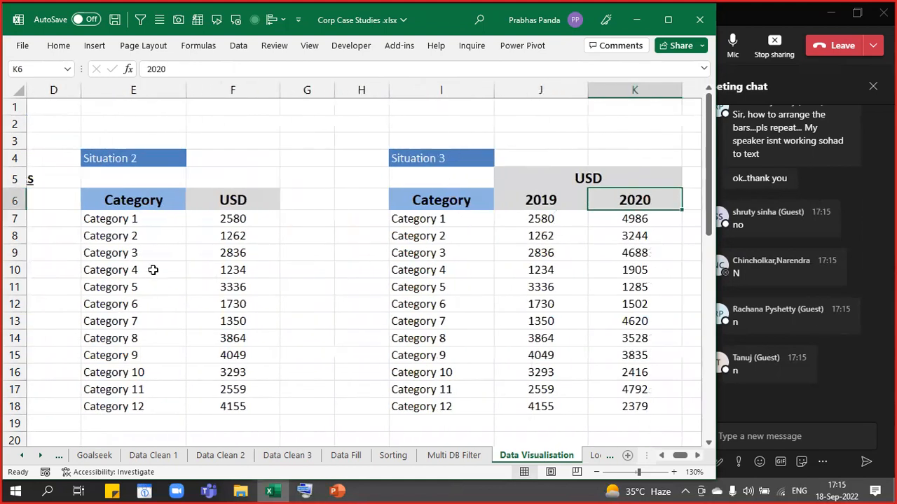
{"action": "left_click_drag", "start_coordinate": [133, 201], "coordinate": [125, 405]}
{"action": "left_click_drag", "start_coordinate": [264, 199], "coordinate": [222, 404]}
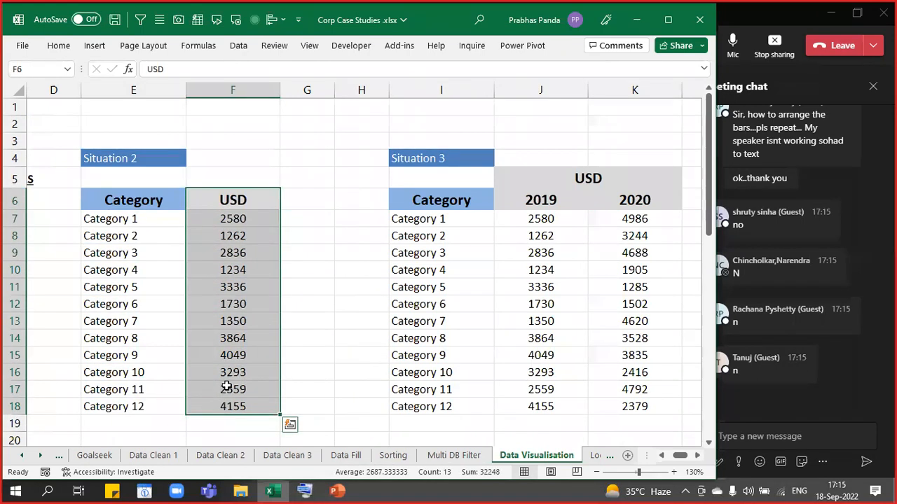
Add a Visual heading in G6 of the Situation 2 table, widening column G and narrowing columns F and E
{"action": "left_click", "coordinate": [291, 208]}
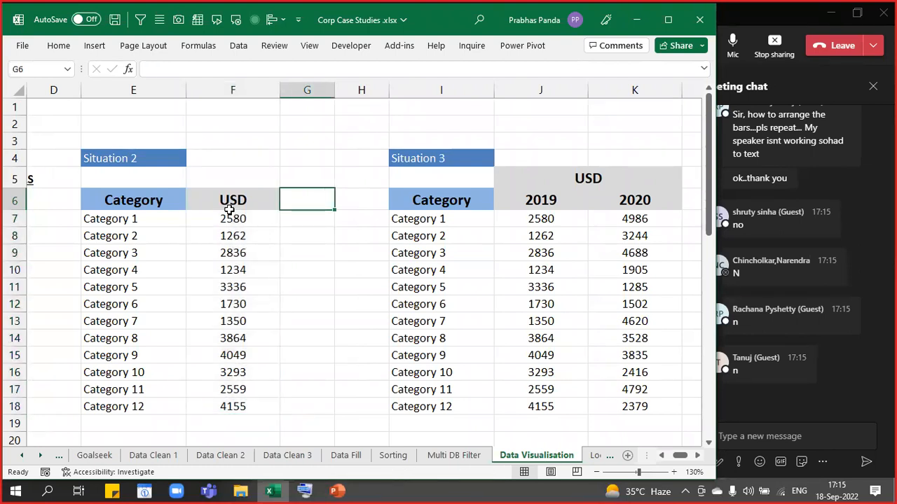
{"action": "type", "text": "Visual"}
{"action": "key", "text": "Return"}
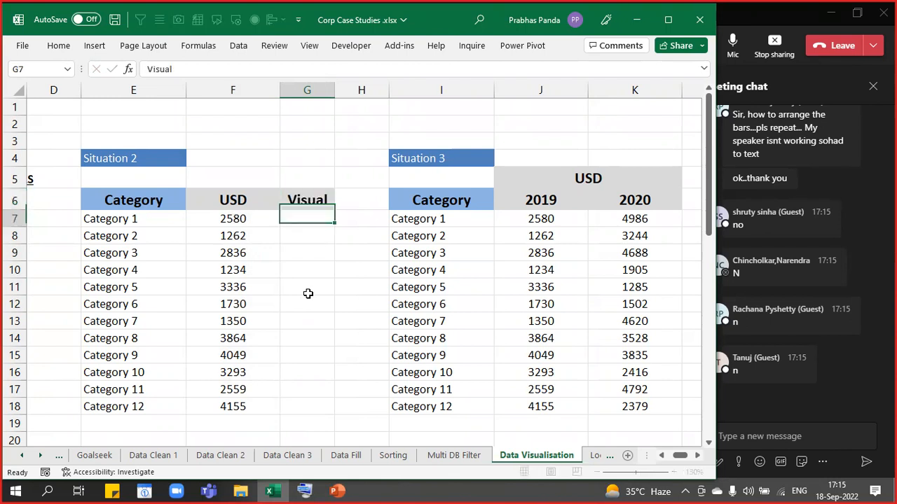
{"action": "left_click_drag", "start_coordinate": [334, 90], "coordinate": [404, 100]}
{"action": "left_click_drag", "start_coordinate": [280, 90], "coordinate": [266, 90]}
{"action": "left_click_drag", "start_coordinate": [186, 89], "coordinate": [160, 96]}
Insert a column sparkline in G7 using the Situation 2 USD values F7:F18 as its data range
{"action": "left_click_drag", "start_coordinate": [204, 220], "coordinate": [200, 401]}
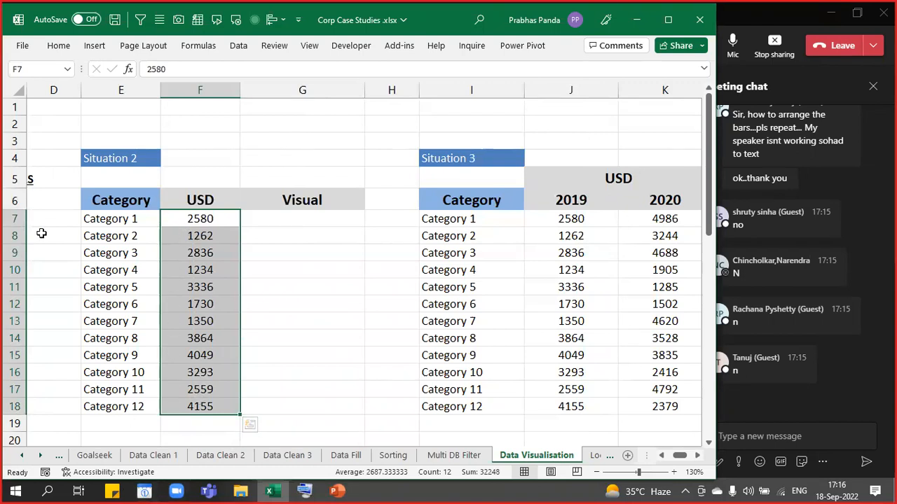
{"action": "left_click", "coordinate": [96, 45]}
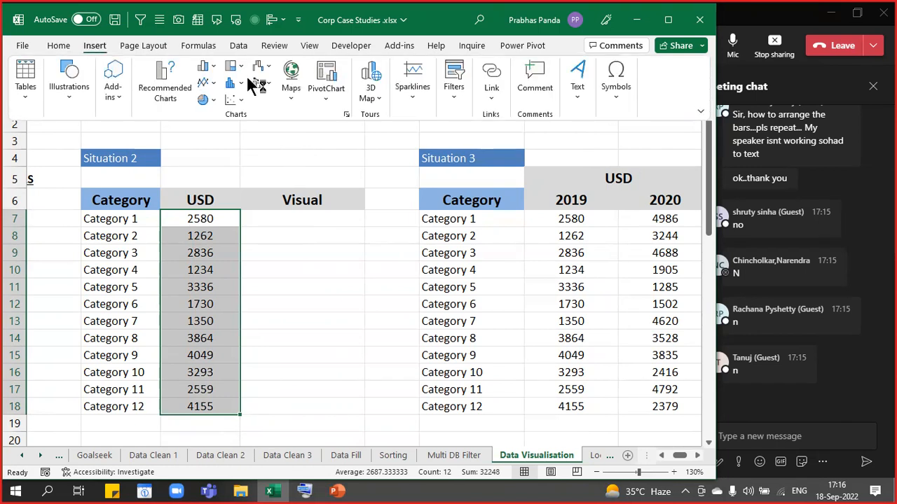
{"action": "left_click", "coordinate": [416, 101]}
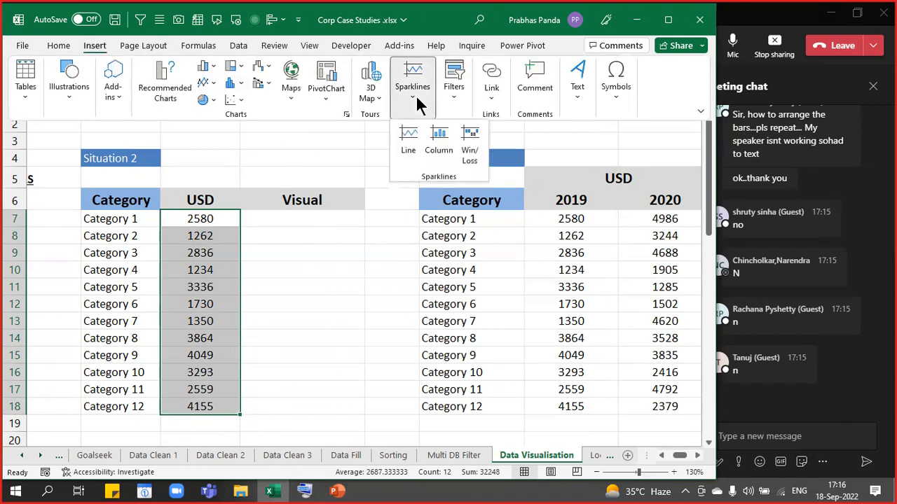
{"action": "left_click", "coordinate": [439, 141]}
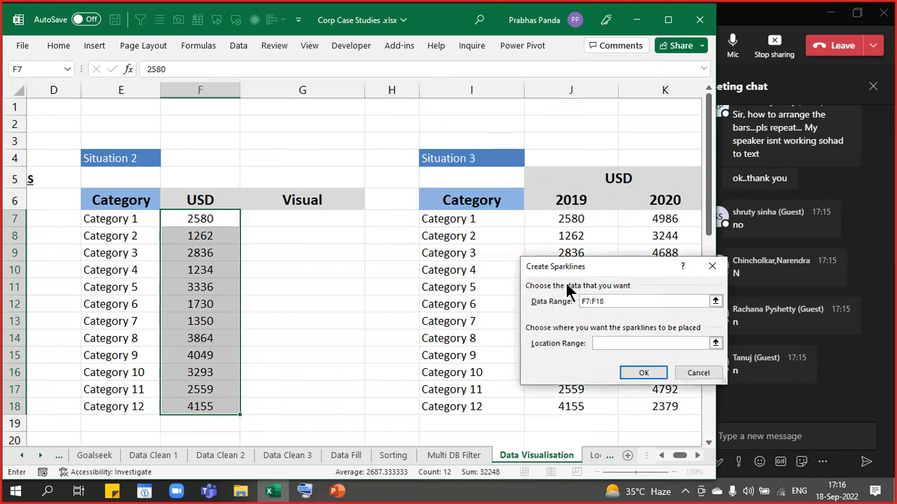
{"action": "left_click_drag", "start_coordinate": [547, 265], "coordinate": [452, 162]}
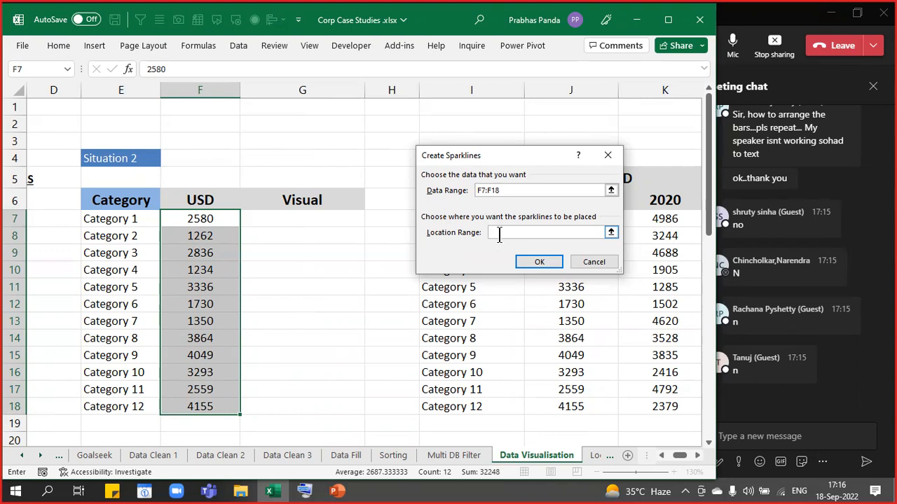
{"action": "left_click", "coordinate": [299, 217]}
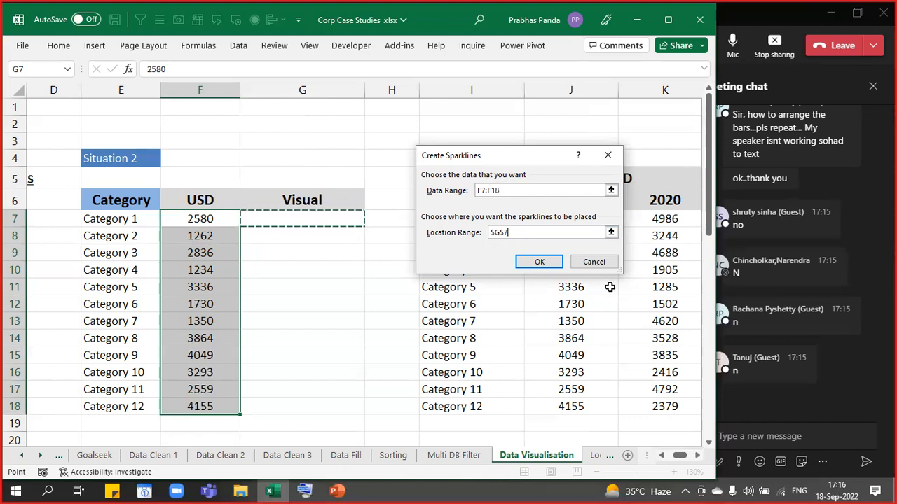
{"action": "left_click", "coordinate": [538, 264]}
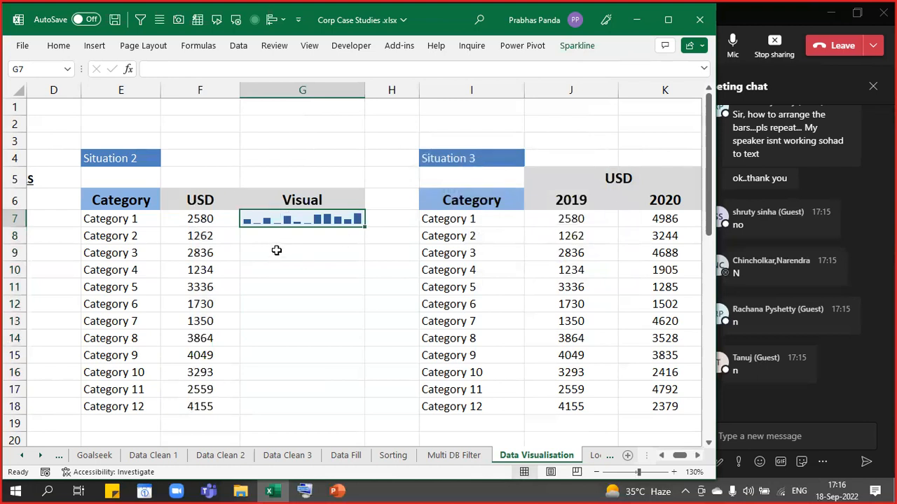
Merge and center G7:G18 so the sparkline fills the whole Visual column, and widen column G
{"action": "left_click_drag", "start_coordinate": [268, 218], "coordinate": [254, 406]}
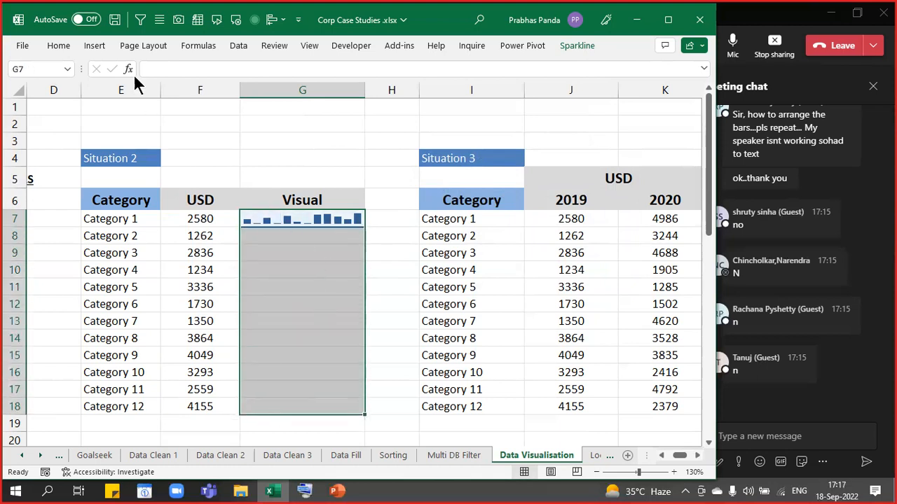
{"action": "left_click", "coordinate": [62, 48]}
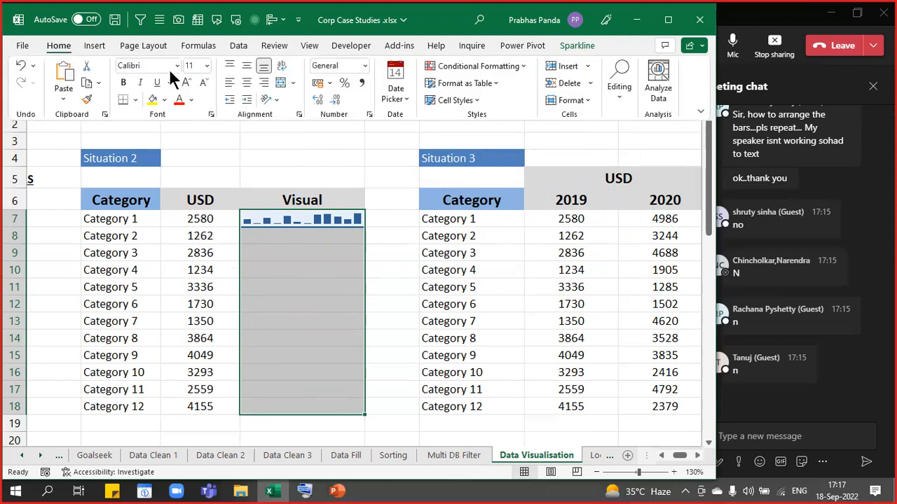
{"action": "left_click", "coordinate": [281, 84]}
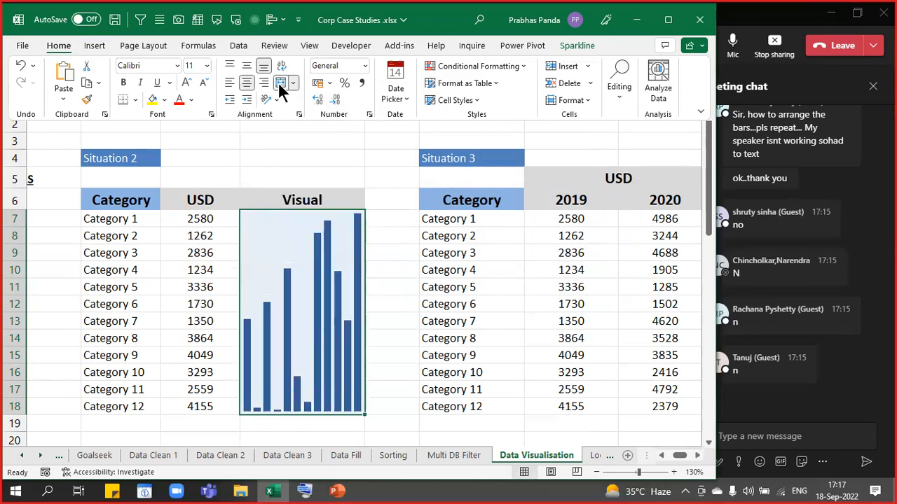
{"action": "left_click", "coordinate": [330, 166]}
{"action": "left_click", "coordinate": [330, 161]}
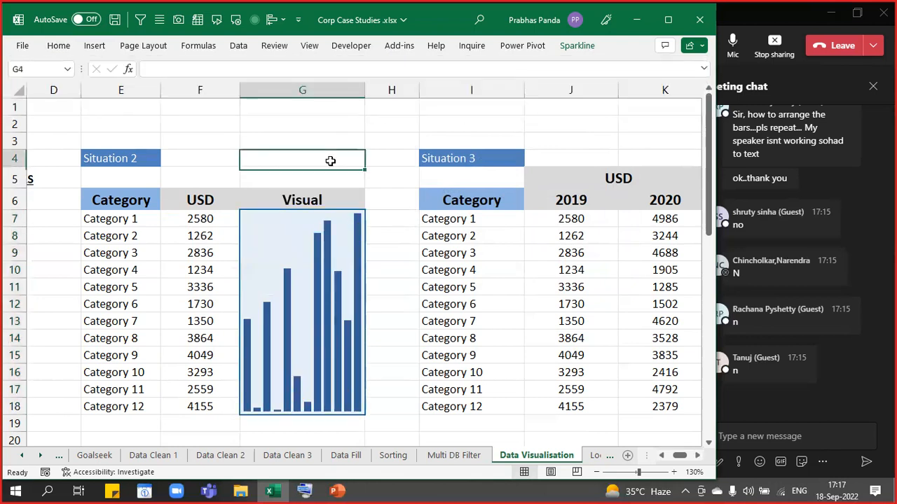
{"action": "left_click_drag", "start_coordinate": [368, 92], "coordinate": [407, 87]}
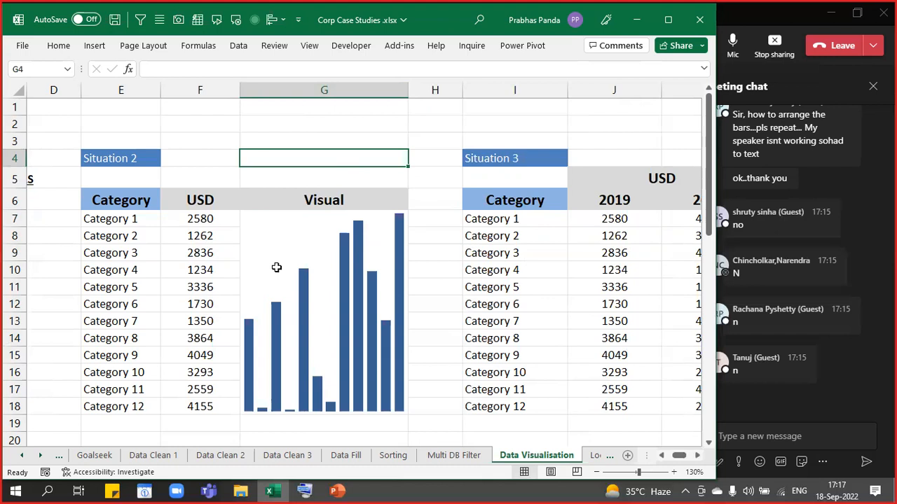
Sort the Situation 2 table (E6:F18) by USD from largest to smallest, and check its first and last rows against the sparkline
{"action": "left_click_drag", "start_coordinate": [146, 203], "coordinate": [167, 406]}
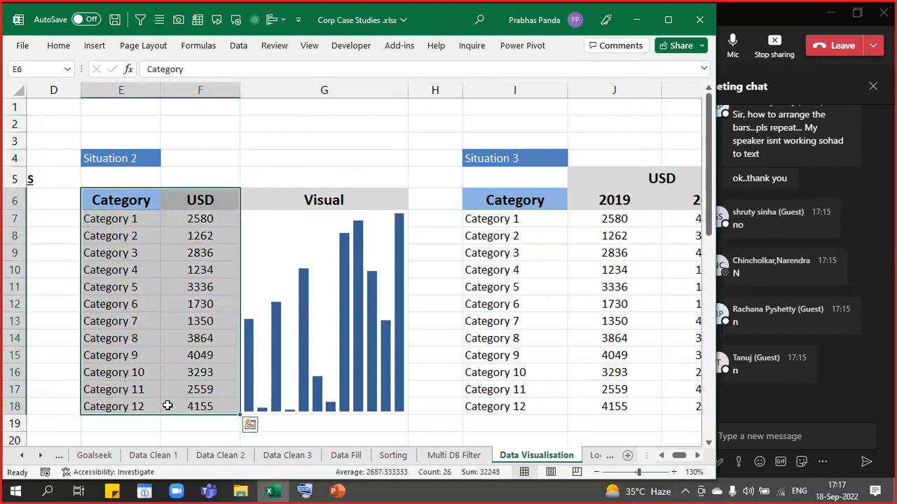
{"action": "key", "text": "alt+h"}
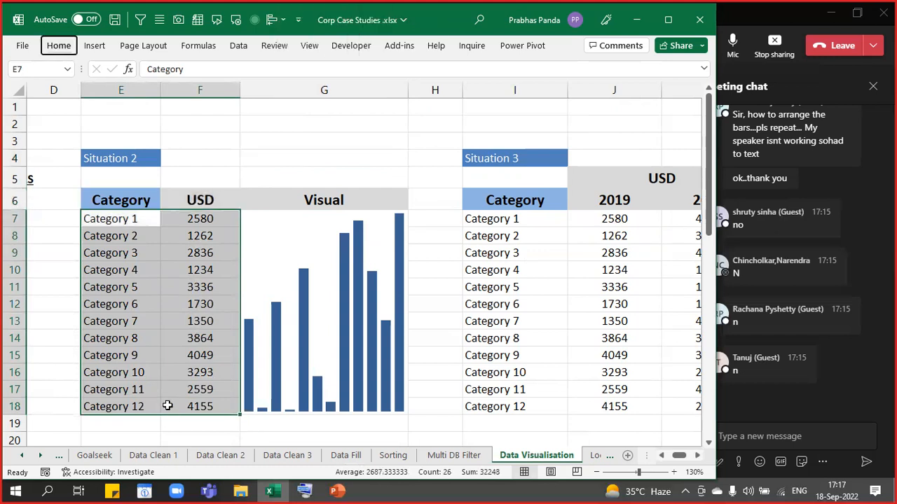
{"action": "key", "text": "s"}
{"action": "key", "text": "u"}
{"action": "left_click", "coordinate": [435, 168]}
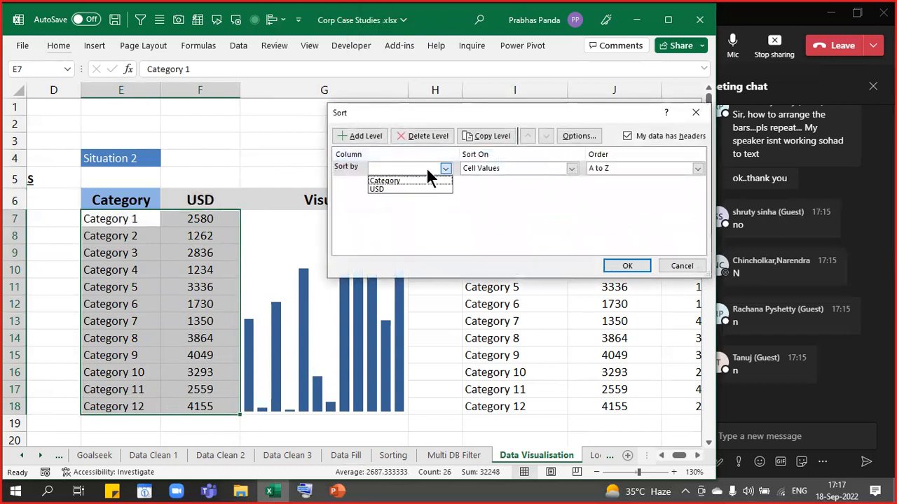
{"action": "left_click", "coordinate": [417, 189]}
{"action": "left_click", "coordinate": [626, 168]}
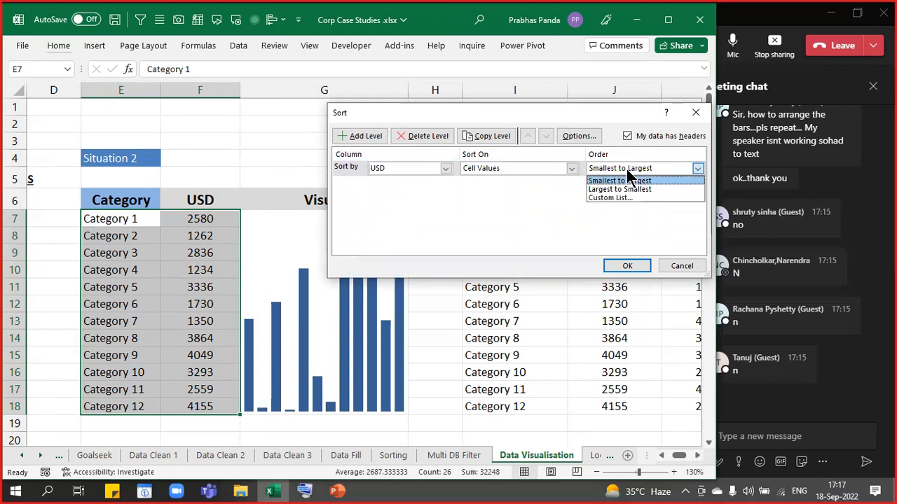
{"action": "left_click", "coordinate": [610, 187]}
{"action": "left_click", "coordinate": [617, 266]}
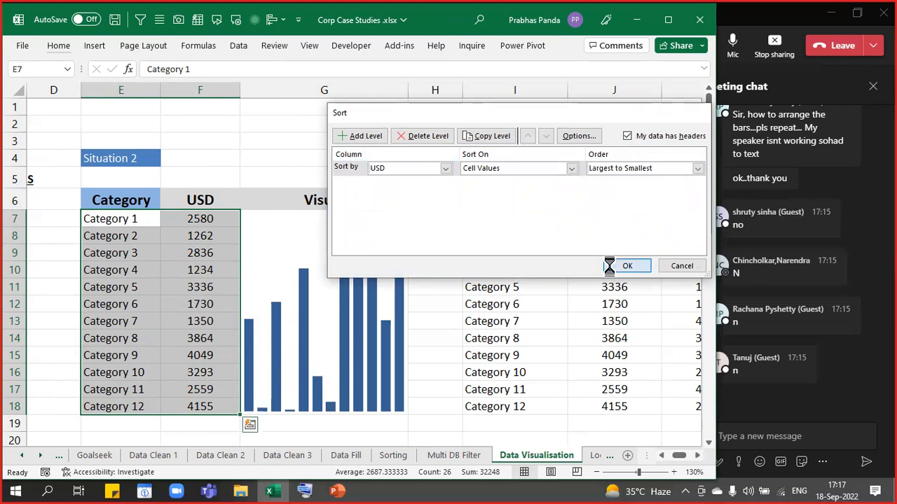
{"action": "left_click", "coordinate": [288, 139]}
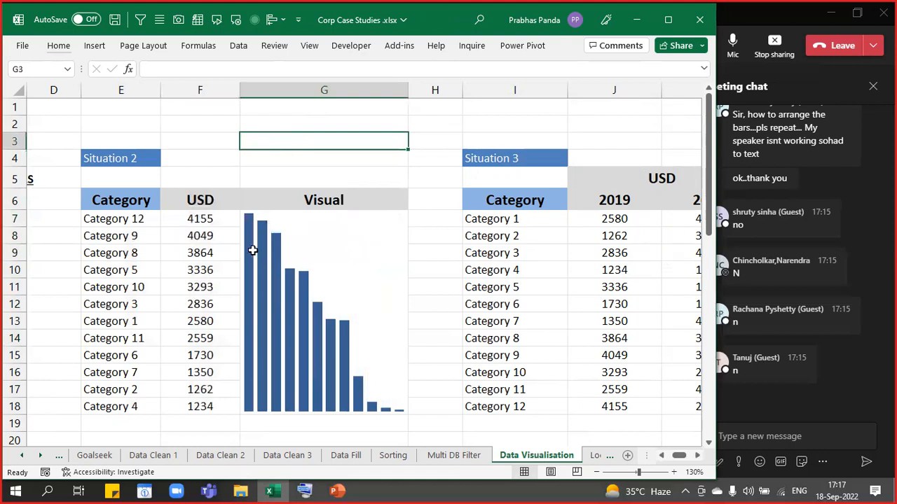
{"action": "left_click_drag", "start_coordinate": [124, 218], "coordinate": [182, 218]}
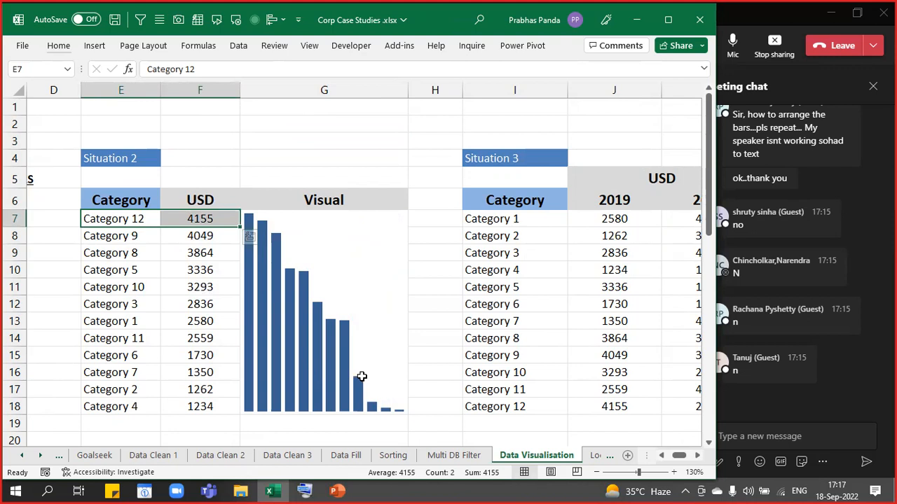
{"action": "left_click_drag", "start_coordinate": [85, 408], "coordinate": [177, 408]}
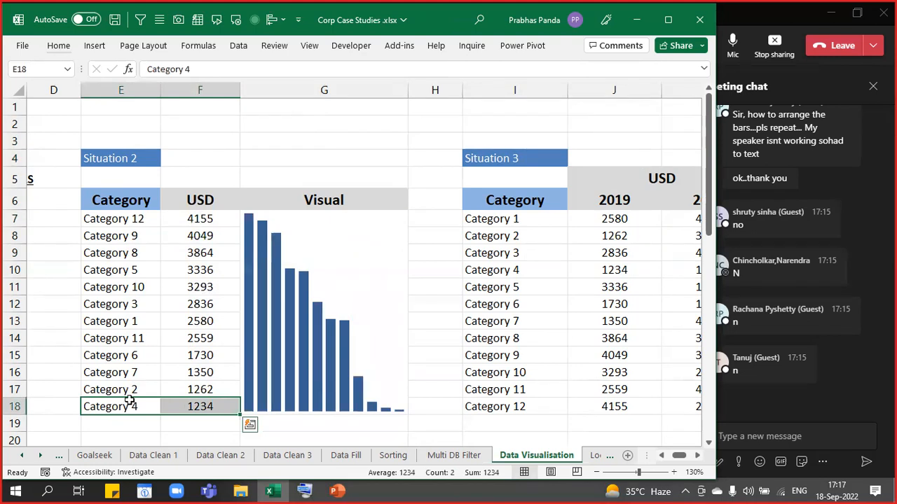
Enter the note "INSERT----- SPARKLINES---- COLUMN SPARKLINE" in E5 above the Situation 2 table
{"action": "left_click", "coordinate": [108, 180]}
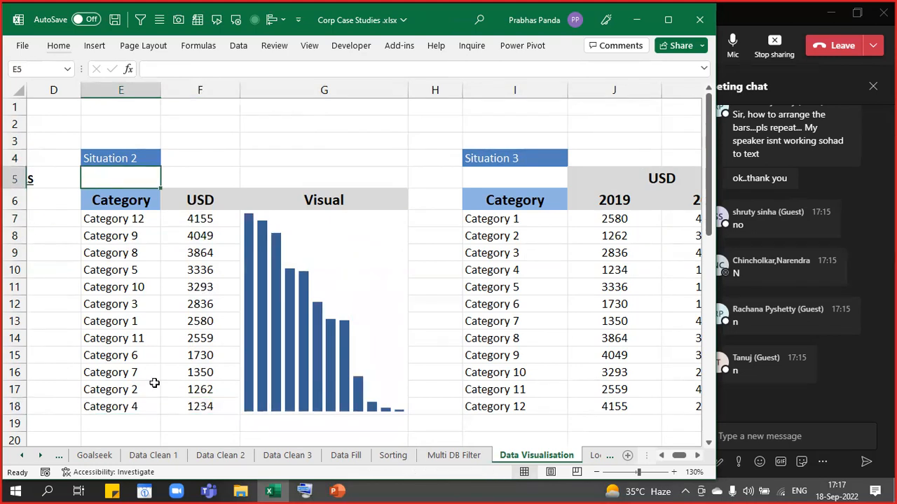
{"action": "type", "text": "INSERT----- SPARKLINES---- COL"}
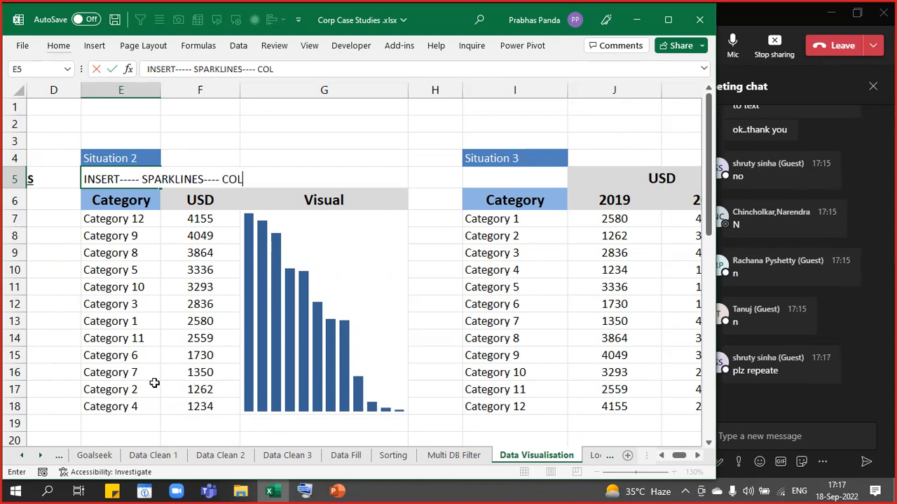
{"action": "type", "text": "UMN S"}
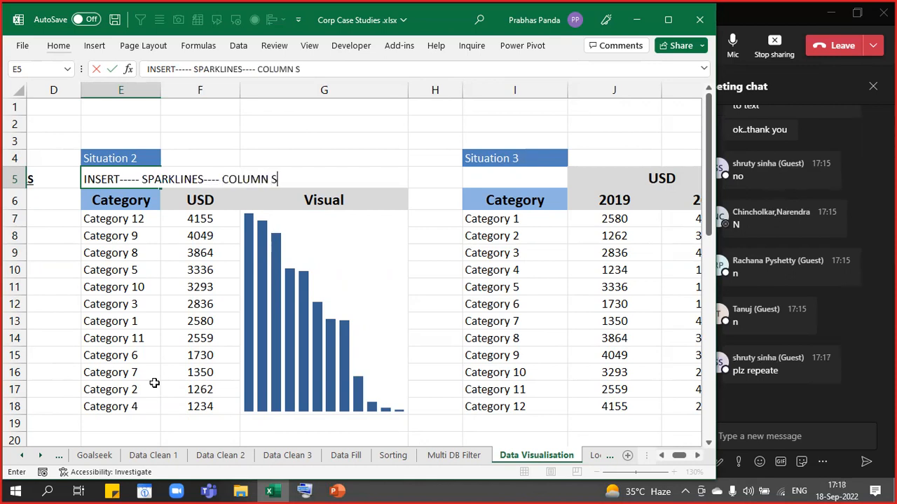
{"action": "type", "text": "PARKLINE"}
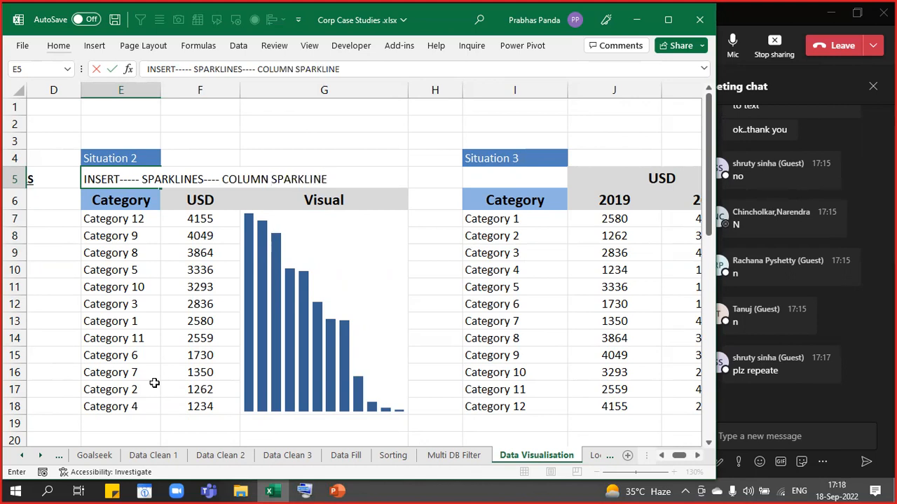
{"action": "key", "text": "Return"}
Unmerge the sparkline cells G7:G18 in the Visual column and select G7
{"action": "key", "text": "Right"}
{"action": "key", "text": "Right"}
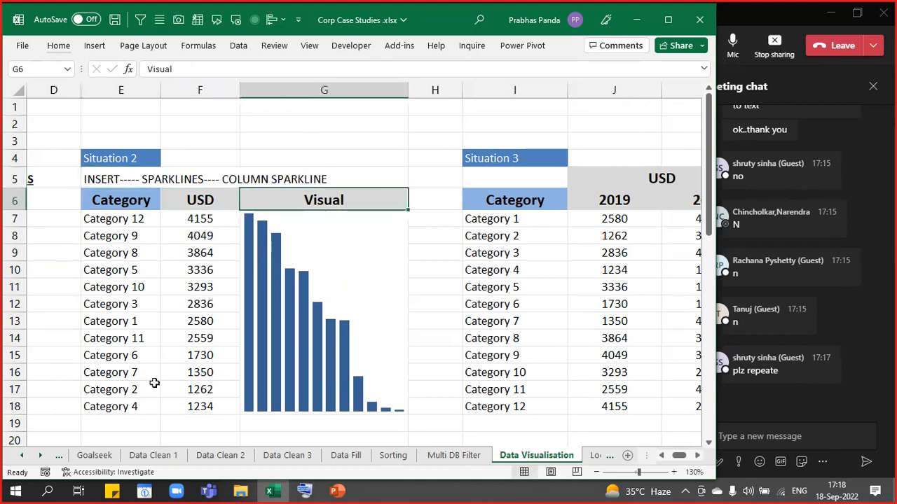
{"action": "key", "text": "Down"}
{"action": "key", "text": "alt"}
{"action": "key", "text": "h"}
{"action": "key", "text": "m"}
{"action": "key", "text": "u"}
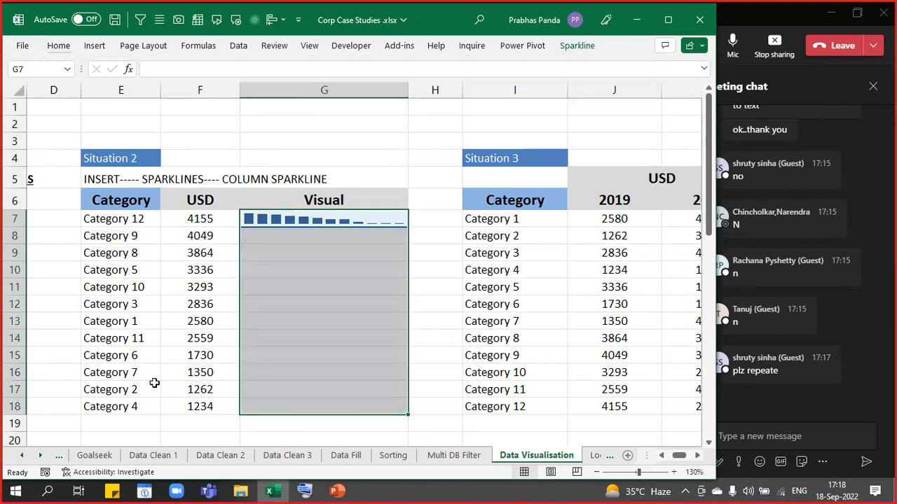
{"action": "key", "text": "Up"}
{"action": "key", "text": "Down"}
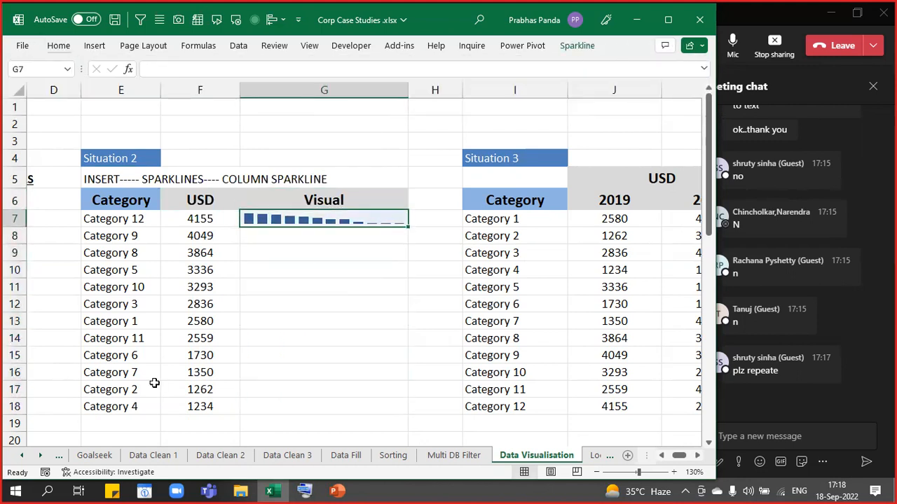
Create the column sparkline again from the sorted USD values F7:F18, with G7 as its location
{"action": "left_click_drag", "start_coordinate": [201, 222], "coordinate": [183, 408]}
{"action": "left_click", "coordinate": [95, 46]}
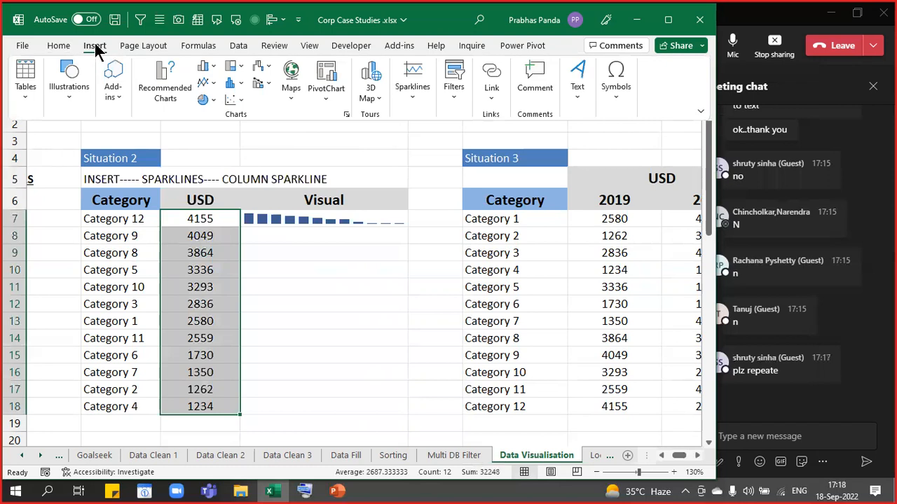
{"action": "left_click", "coordinate": [414, 91]}
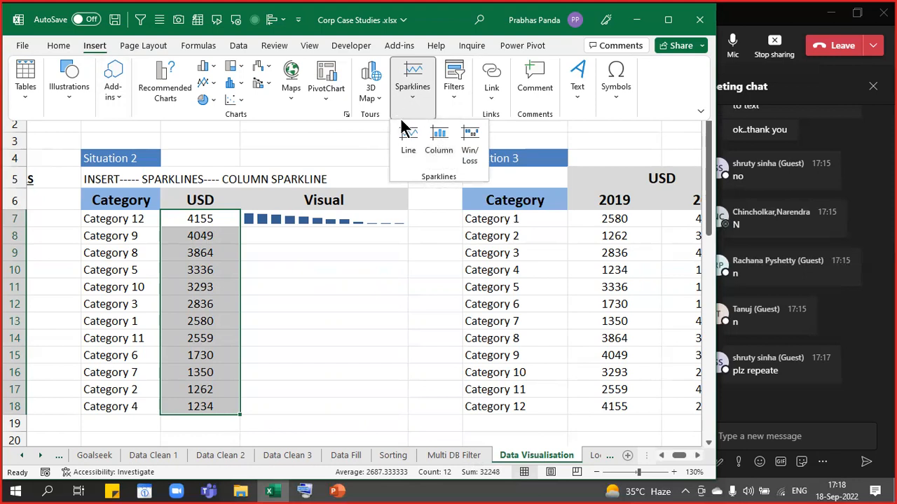
{"action": "left_click", "coordinate": [443, 142]}
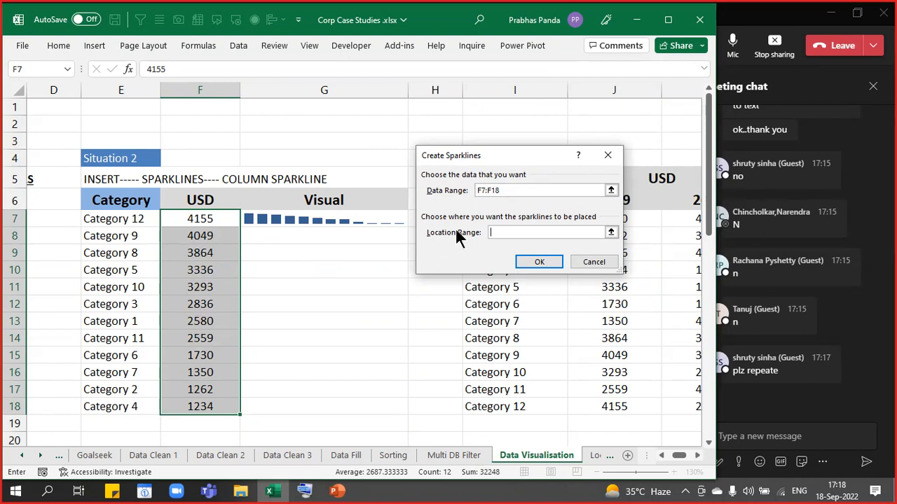
{"action": "left_click", "coordinate": [367, 212]}
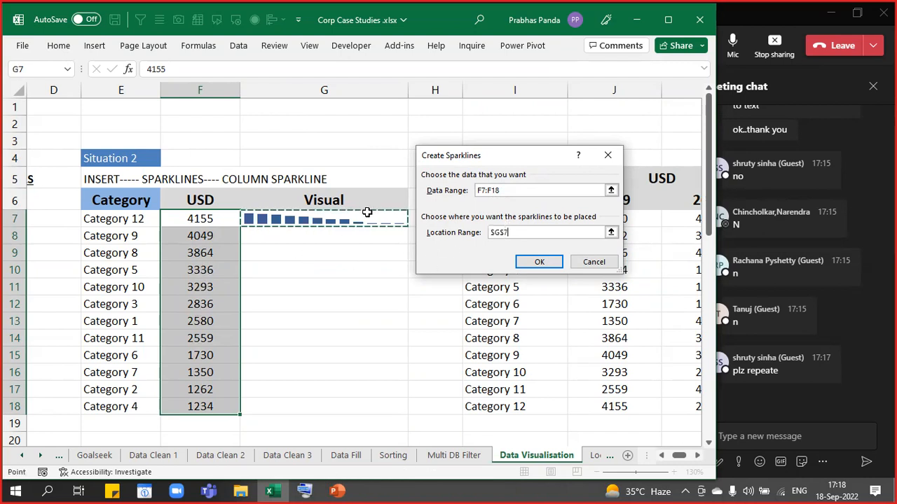
{"action": "left_click", "coordinate": [541, 264]}
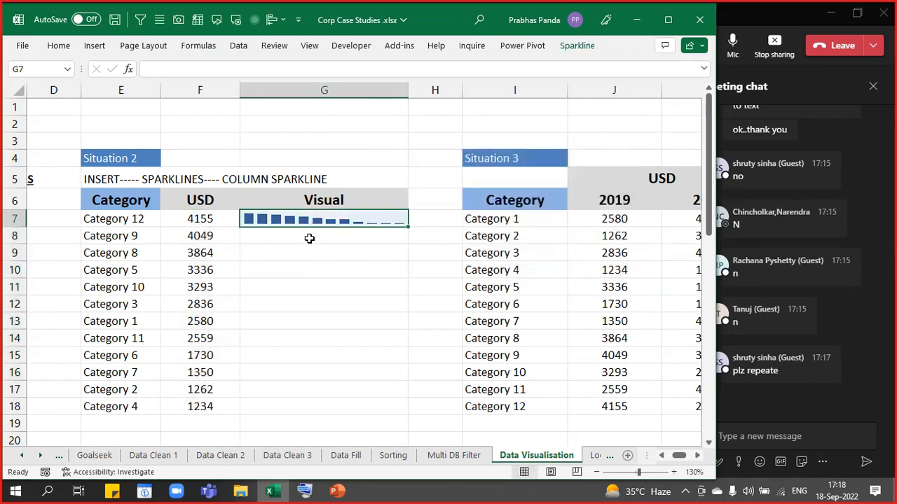
Merge and center G7:G18 again to enlarge the recreated sparkline over the Visual column
{"action": "left_click_drag", "start_coordinate": [303, 219], "coordinate": [283, 404]}
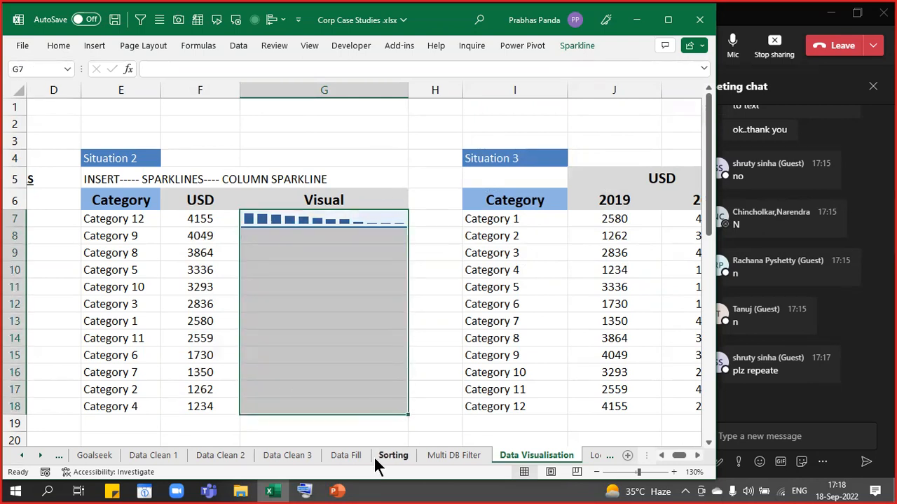
{"action": "left_click", "coordinate": [61, 47]}
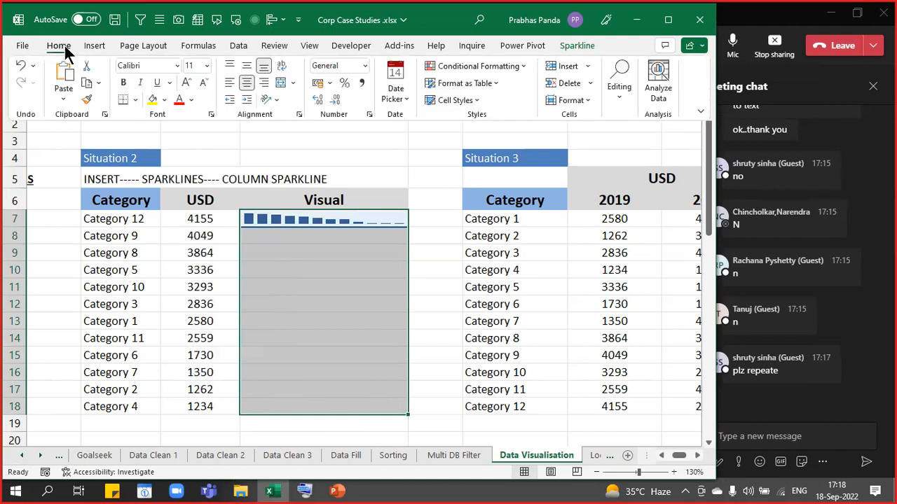
{"action": "left_click", "coordinate": [281, 84]}
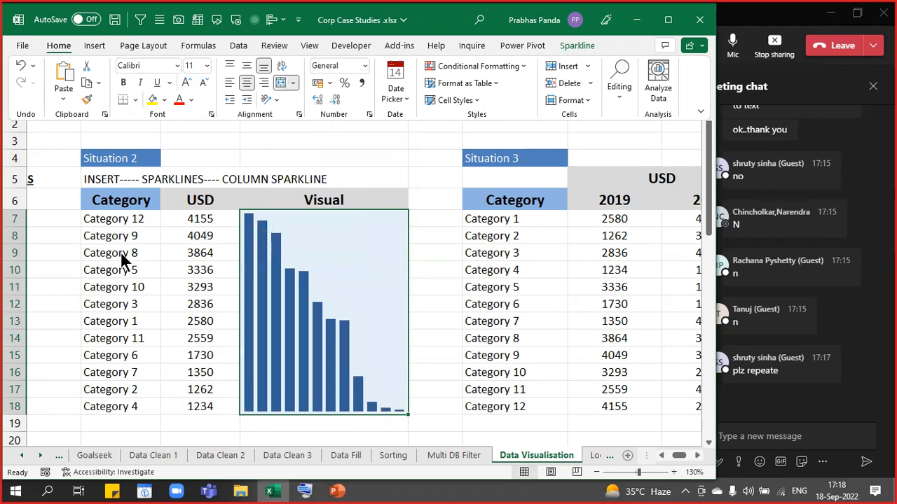
Sort the Situation 2 table E6:F18 by the USD cell values from largest to smallest
{"action": "left_click", "coordinate": [114, 199]}
{"action": "left_click_drag", "start_coordinate": [187, 219], "coordinate": [182, 404]}
{"action": "key", "text": "alt+h"}
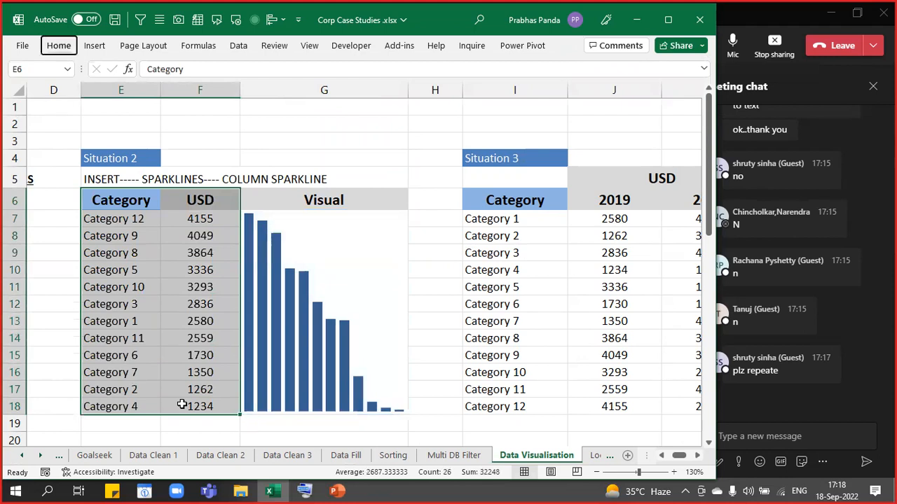
{"action": "key", "text": "s"}
{"action": "key", "text": "u"}
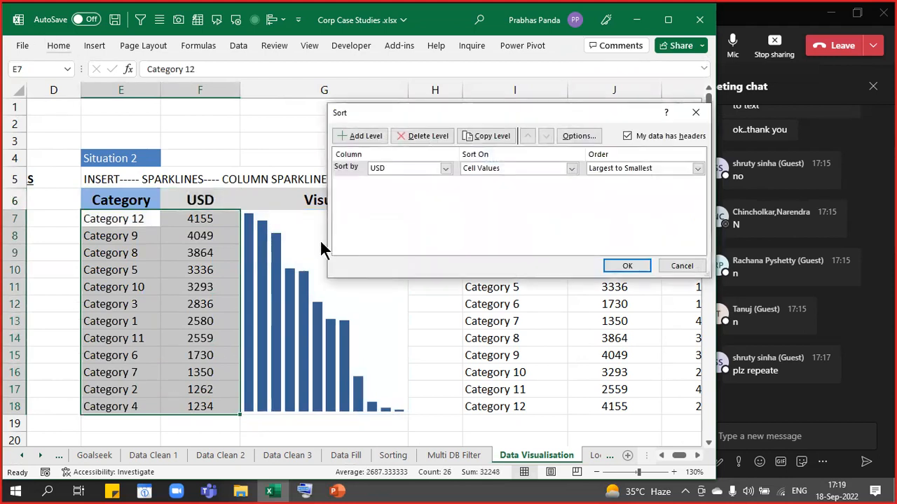
{"action": "left_click", "coordinate": [412, 168]}
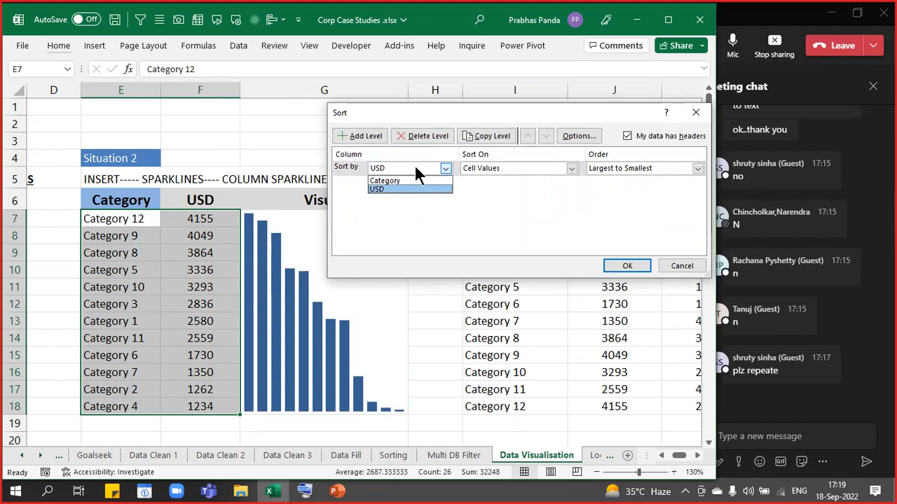
{"action": "left_click", "coordinate": [628, 166]}
{"action": "left_click", "coordinate": [628, 166]}
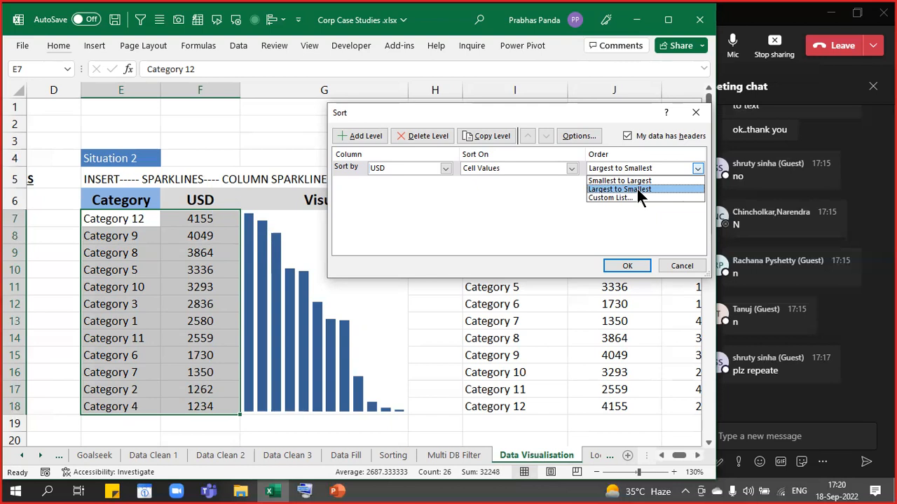
{"action": "left_click", "coordinate": [636, 188]}
{"action": "key", "text": "Return"}
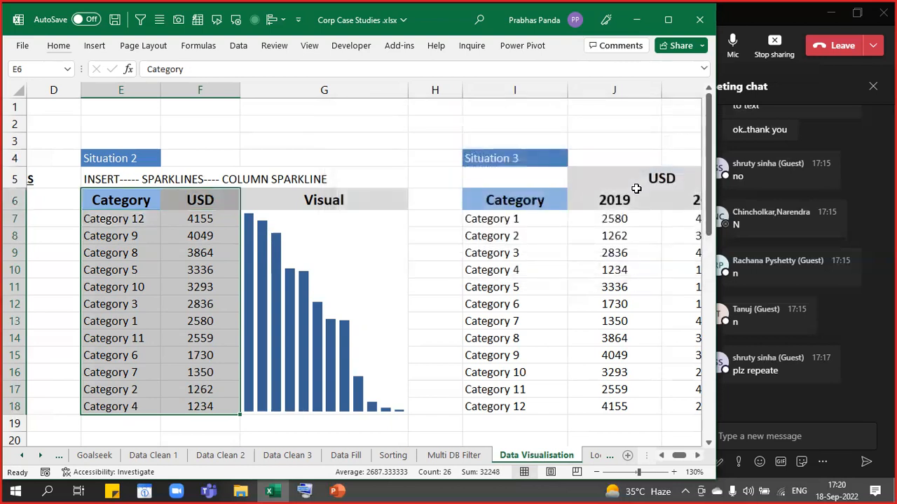
Make the sparkline note in E5 above the Situation 2 table bold and underlined
{"action": "key", "text": "Down"}
{"action": "key", "text": "Down"}
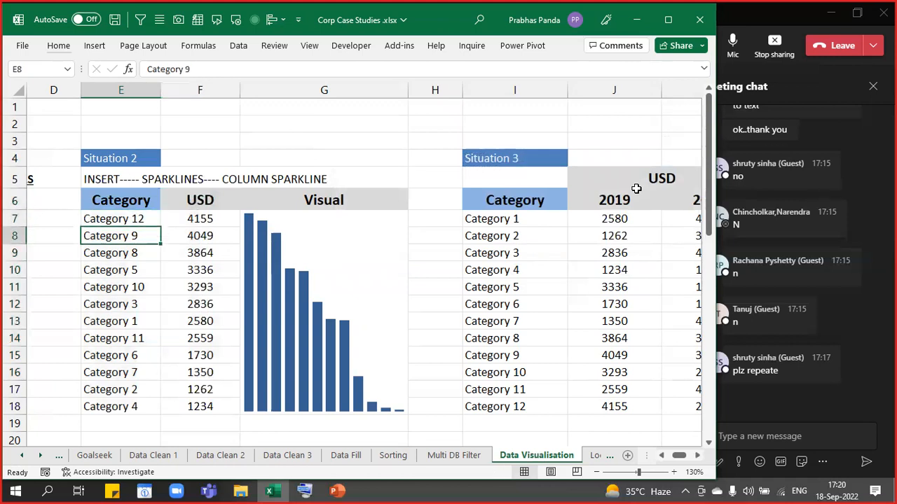
{"action": "key", "text": "Up"}
{"action": "key", "text": "Up"}
{"action": "key", "text": "Up"}
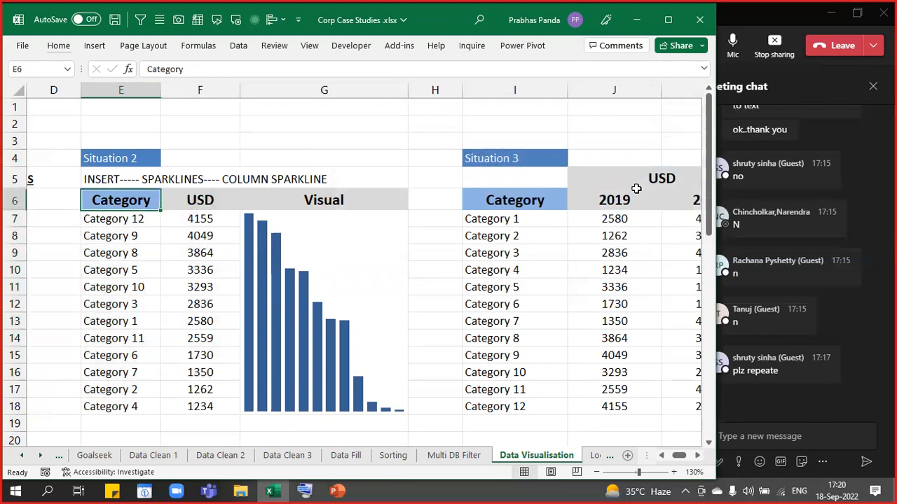
{"action": "key", "text": "ctrl+b"}
{"action": "key", "text": "ctrl+u"}
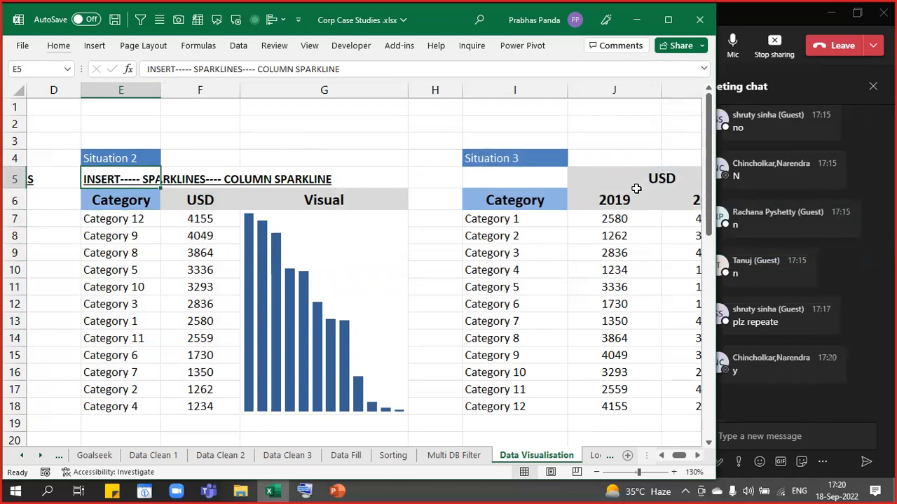
{"action": "key", "text": "Down"}
{"action": "key", "text": "Down"}
{"action": "key", "text": "Down"}
{"action": "key", "text": "Down"}
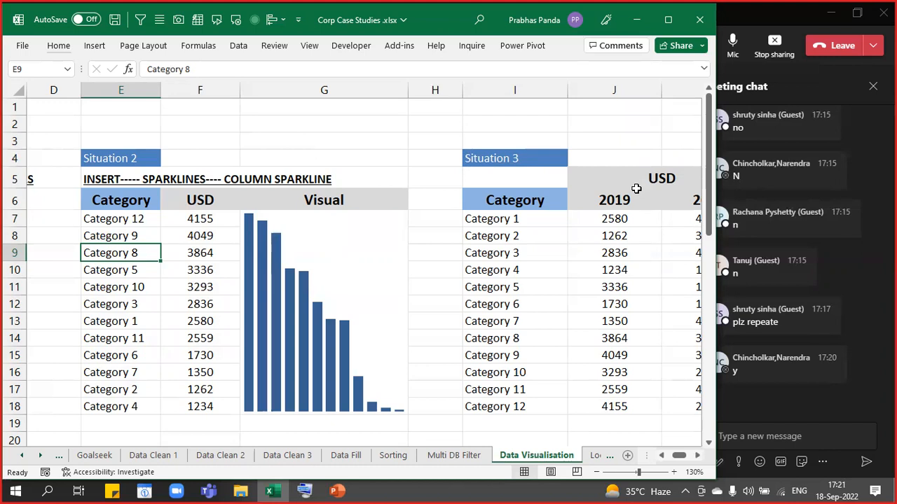
{"action": "left_click", "coordinate": [350, 222]}
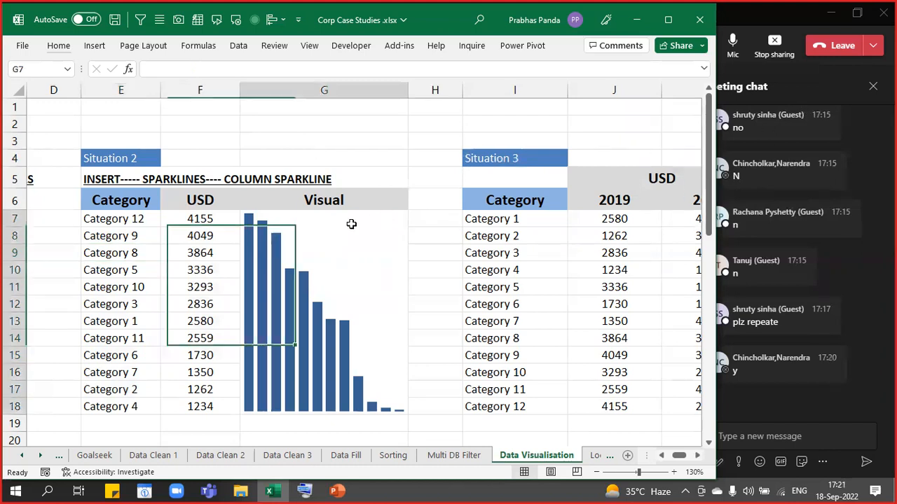
{"action": "left_click", "coordinate": [58, 47]}
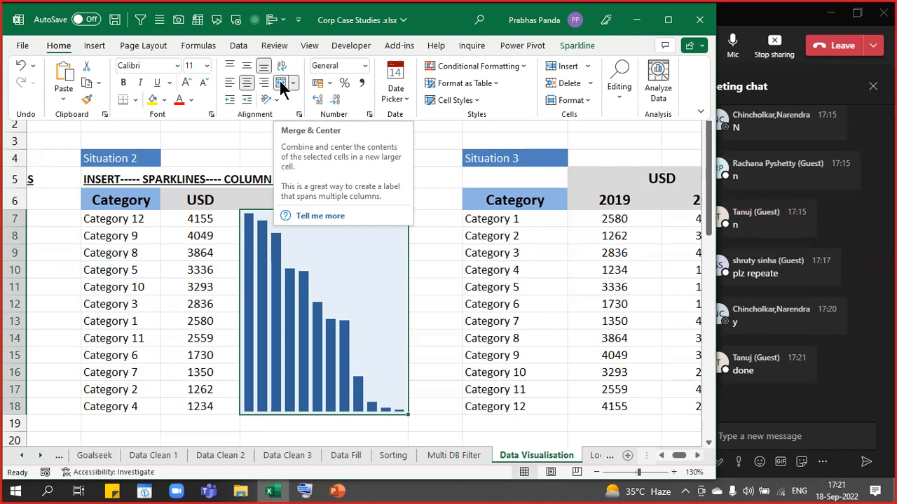
{"action": "key", "text": "Escape"}
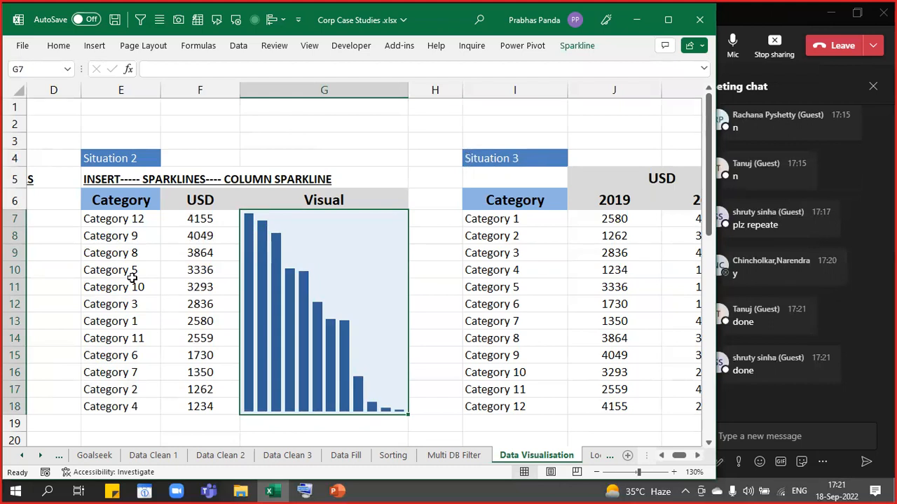
Switch to PowerPoint and close Presentation1 without saving its changes
{"action": "left_click", "coordinate": [773, 26]}
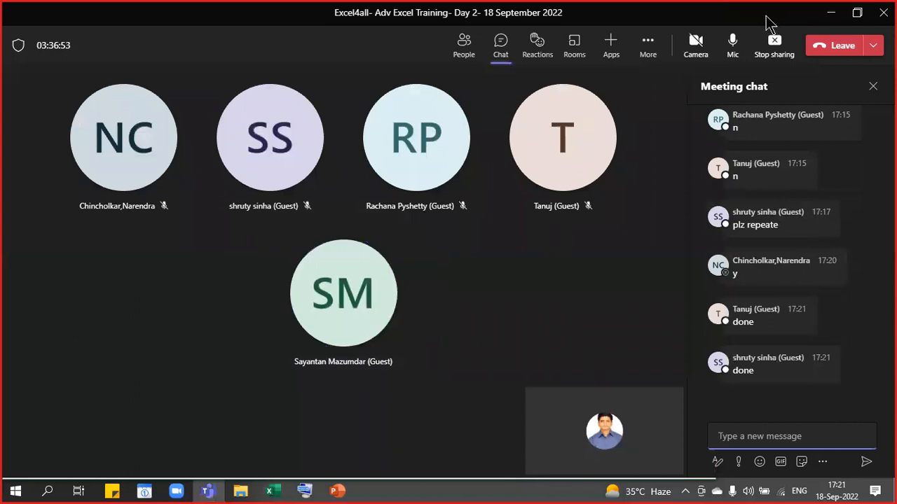
{"action": "left_click", "coordinate": [334, 492]}
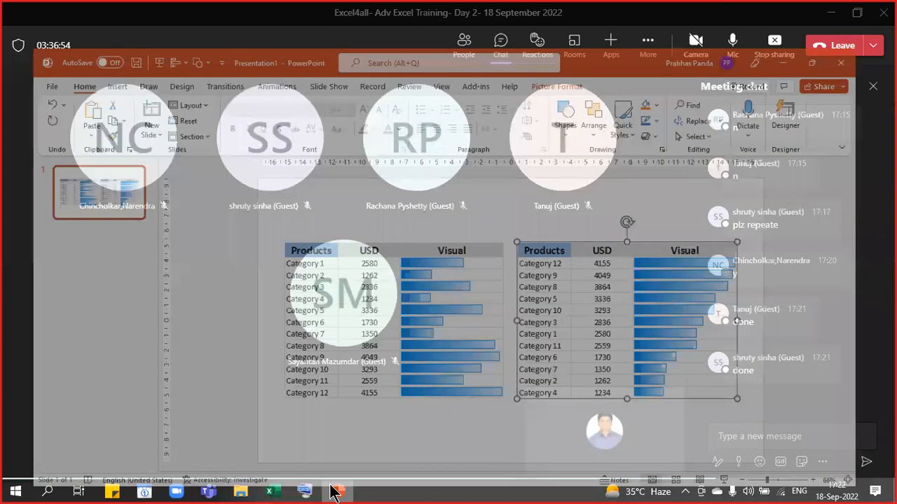
{"action": "left_click", "coordinate": [880, 15]}
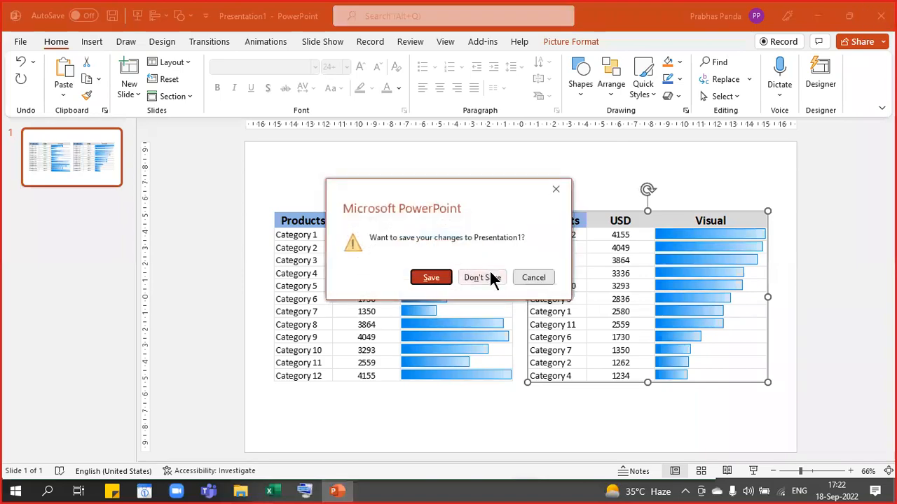
{"action": "left_click", "coordinate": [490, 277]}
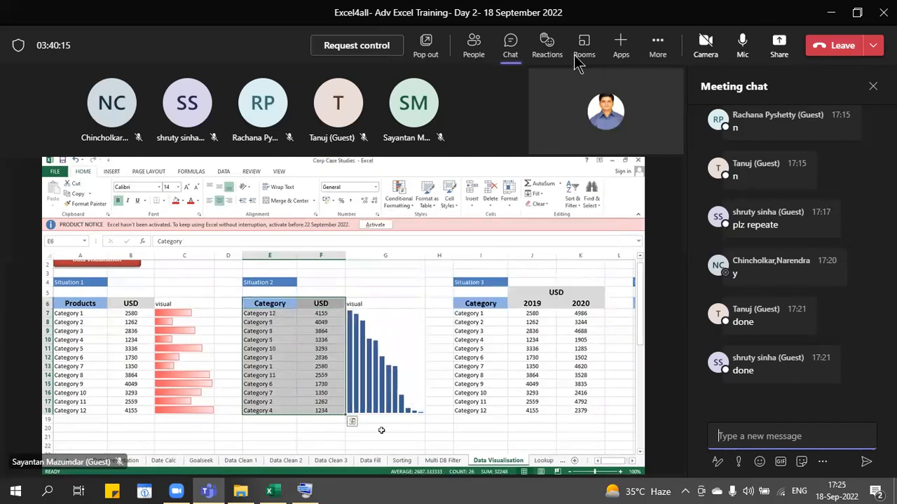
Share the whole screen in the Teams meeting and return to the Corp Case Studies workbook in Excel
{"action": "left_click", "coordinate": [781, 46]}
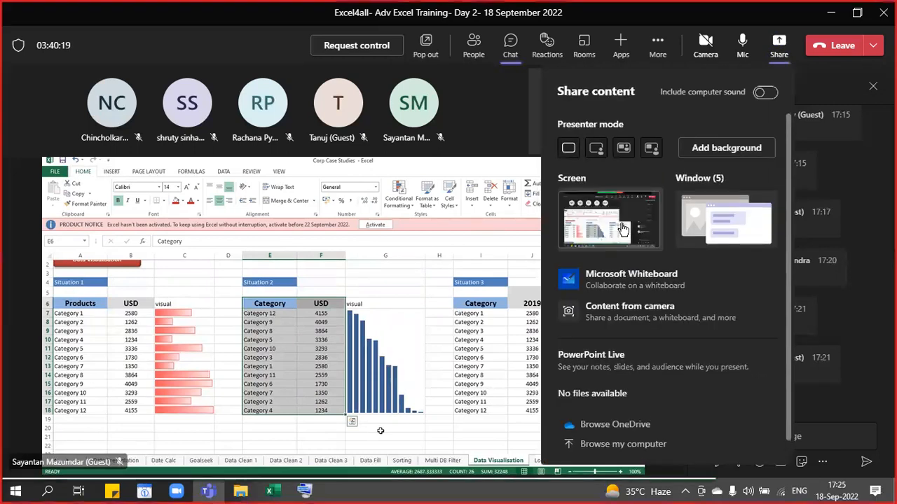
{"action": "left_click", "coordinate": [624, 229]}
{"action": "left_click", "coordinate": [192, 252]}
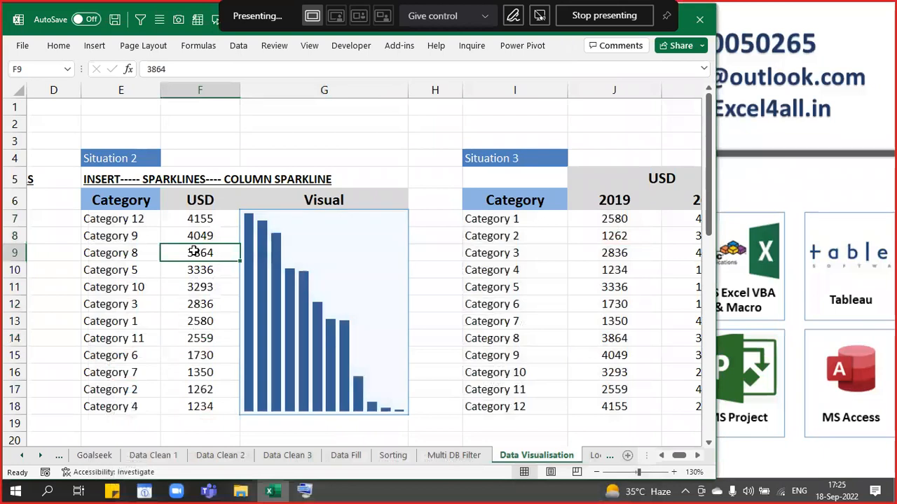
{"action": "mouse_move", "coordinate": [207, 491]}
{"action": "left_click", "coordinate": [180, 474]}
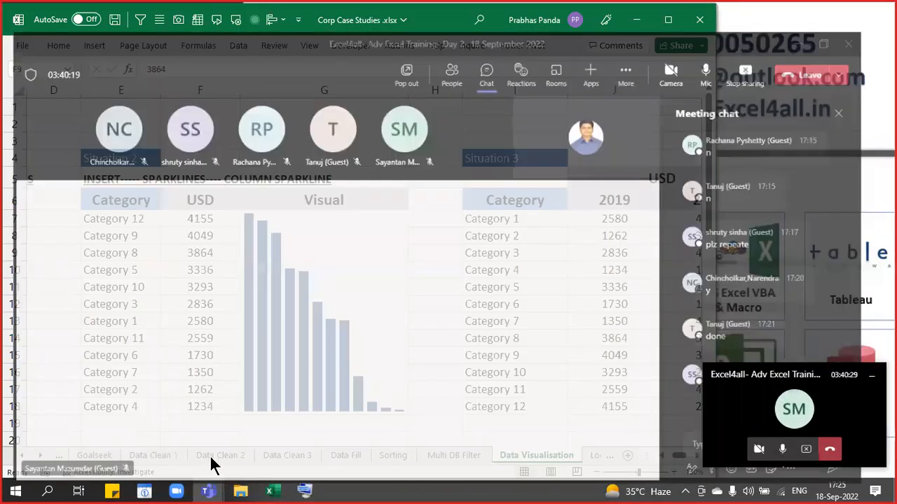
{"action": "left_click", "coordinate": [273, 492]}
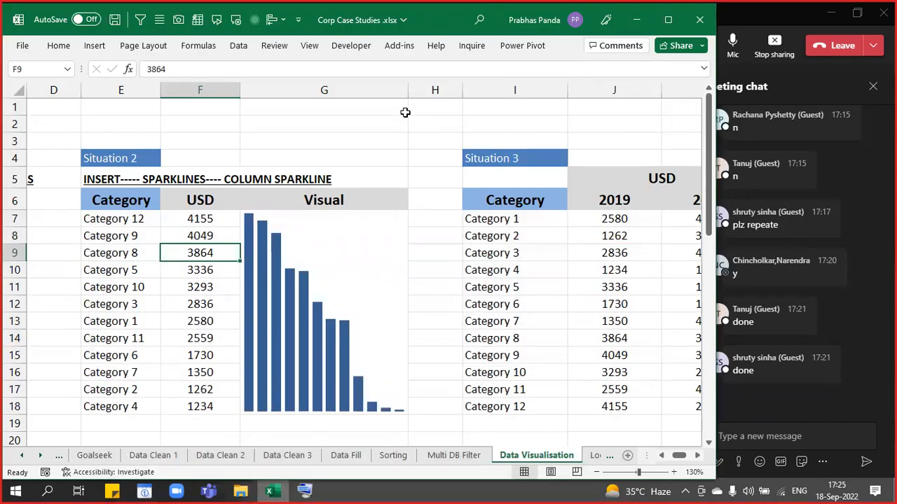
Widen column G slightly and set the Situation 2 sparkline's High Point marker color to standard green
{"action": "left_click_drag", "start_coordinate": [408, 90], "coordinate": [438, 92]}
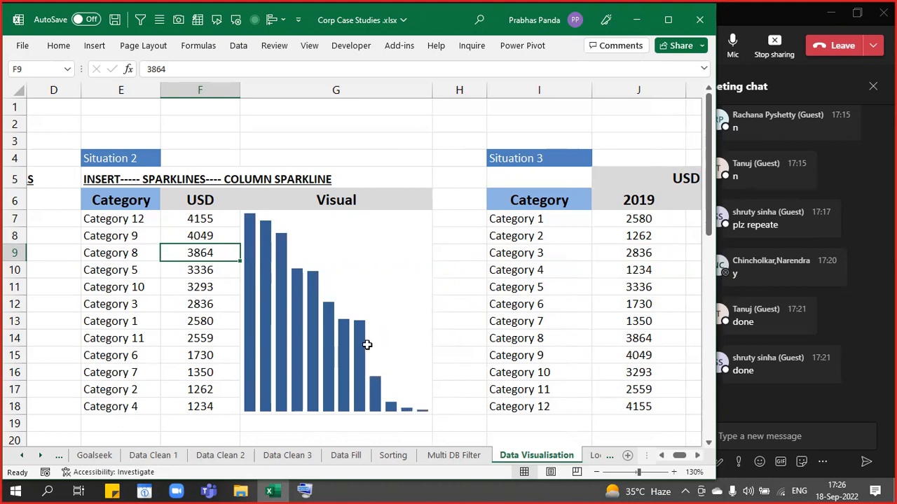
{"action": "left_click", "coordinate": [371, 259]}
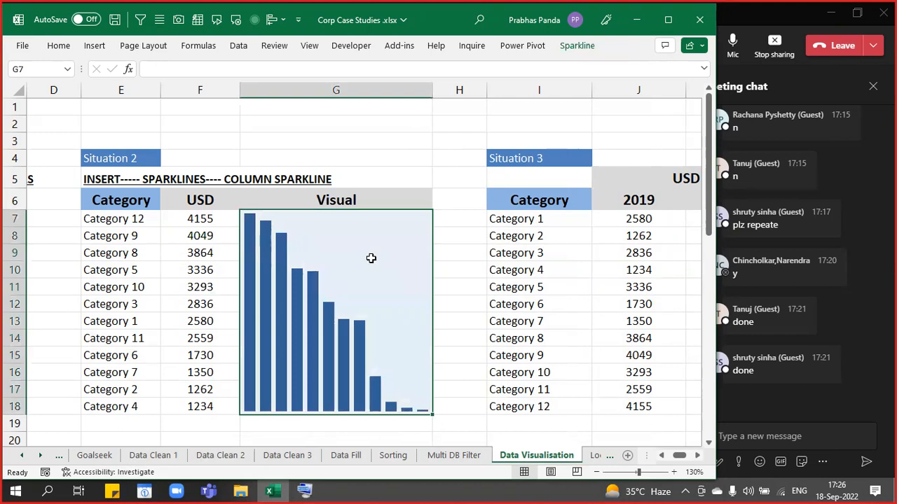
{"action": "left_click", "coordinate": [584, 44]}
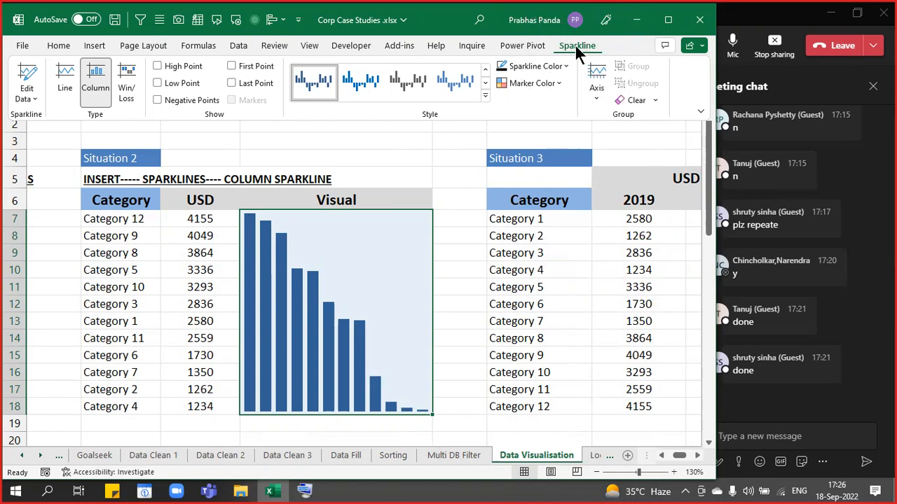
{"action": "left_click", "coordinate": [553, 84]}
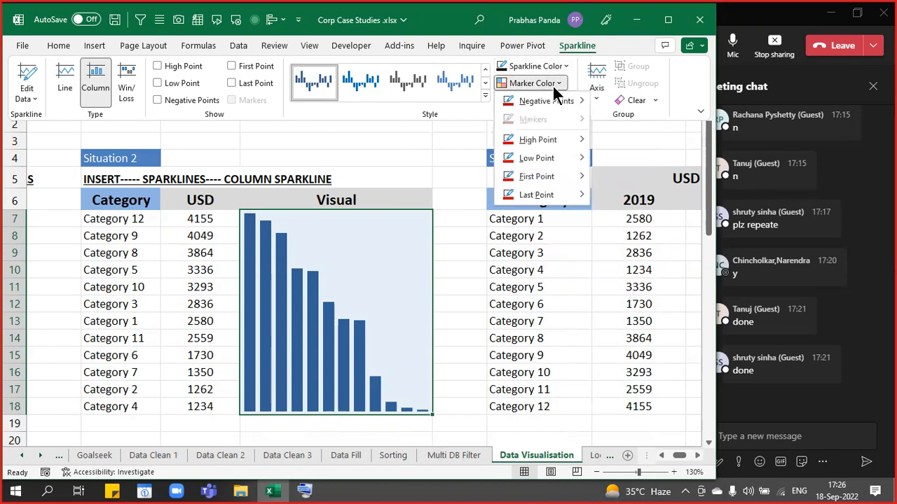
{"action": "mouse_move", "coordinate": [579, 142]}
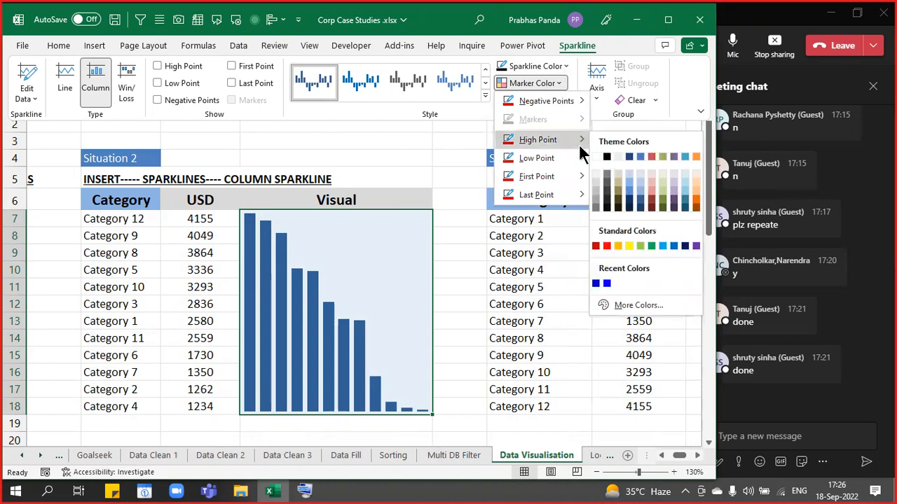
{"action": "left_click", "coordinate": [651, 245]}
Set the Situation 2 sparkline's Low Point marker color to standard red
{"action": "left_click", "coordinate": [530, 82]}
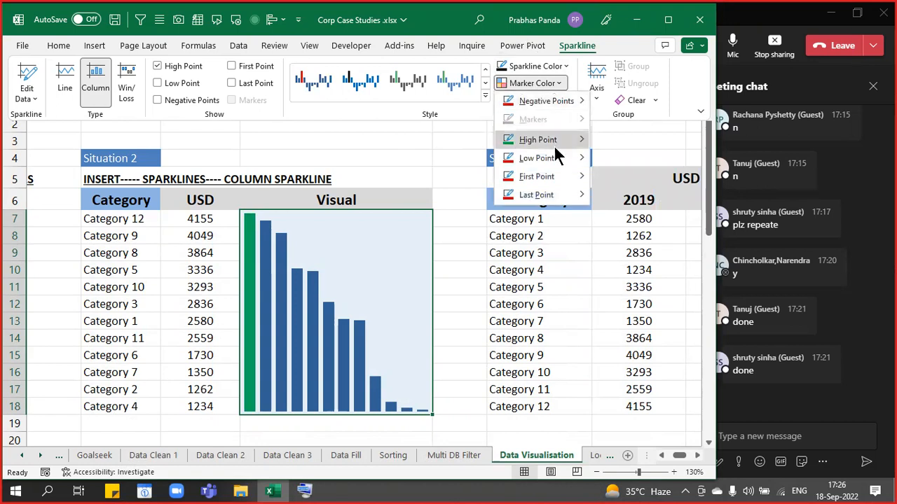
{"action": "mouse_move", "coordinate": [564, 157]}
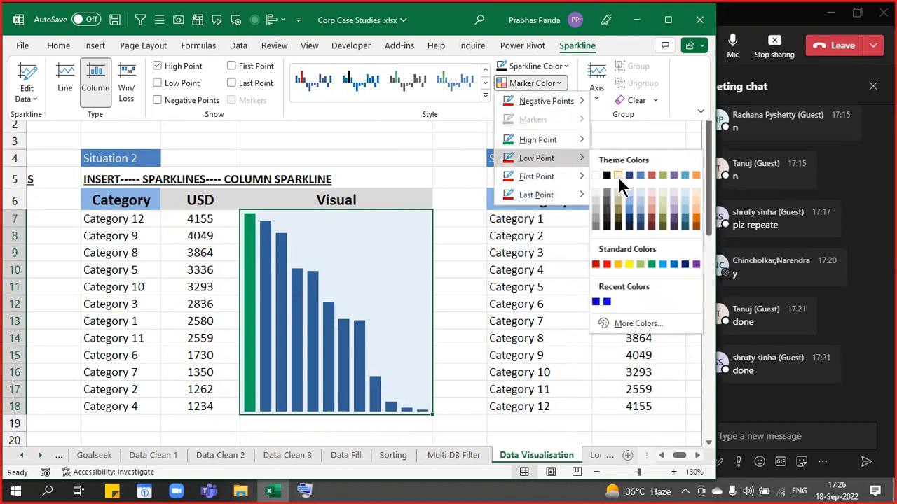
{"action": "left_click", "coordinate": [606, 265]}
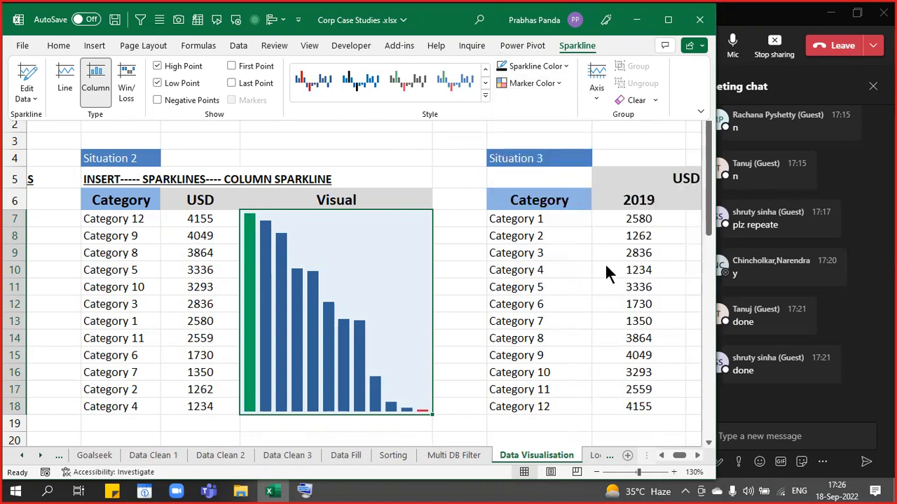
{"action": "left_click", "coordinate": [223, 266]}
{"action": "left_click", "coordinate": [212, 269]}
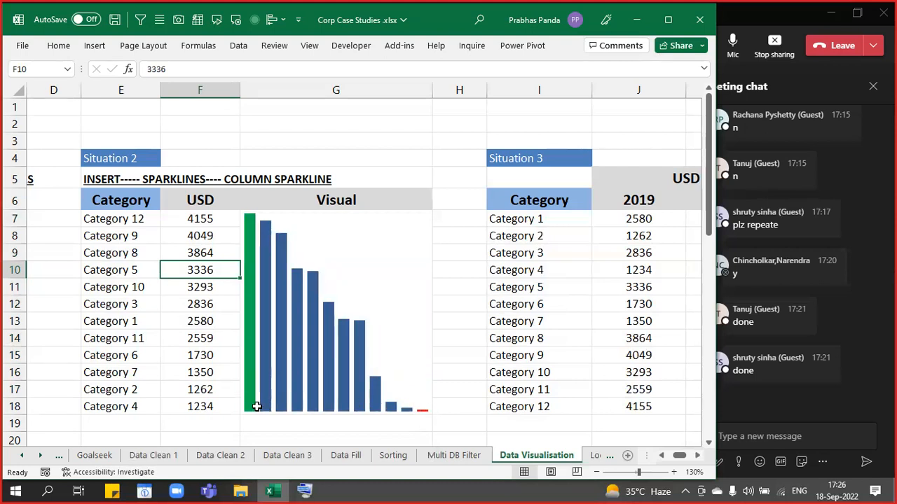
Change the USD value of Category 3 in F12 to -3500 to test a negative value in the sparkline
{"action": "left_click_drag", "start_coordinate": [200, 219], "coordinate": [190, 408]}
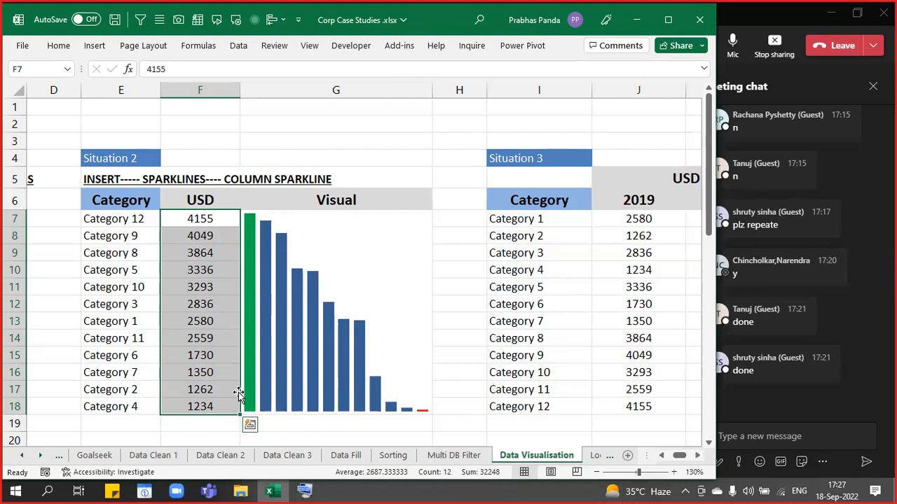
{"action": "left_click", "coordinate": [206, 311]}
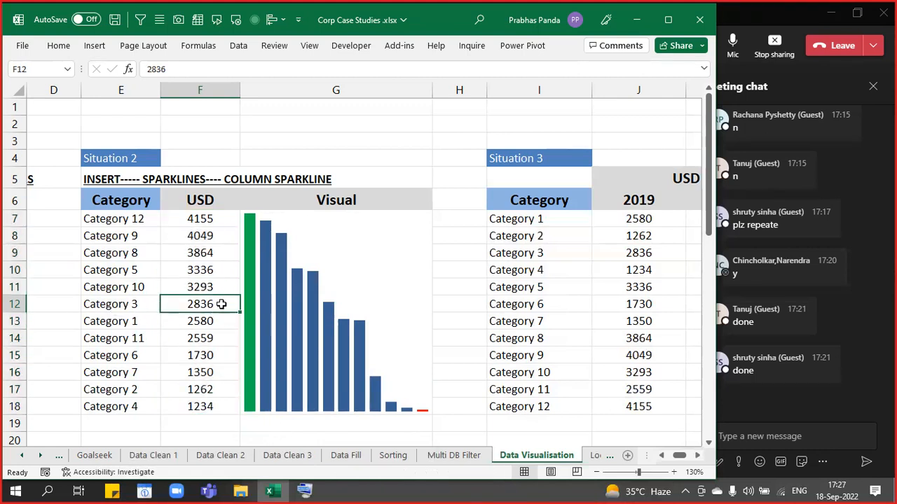
{"action": "type", "text": "-3500"}
{"action": "key", "text": "Return"}
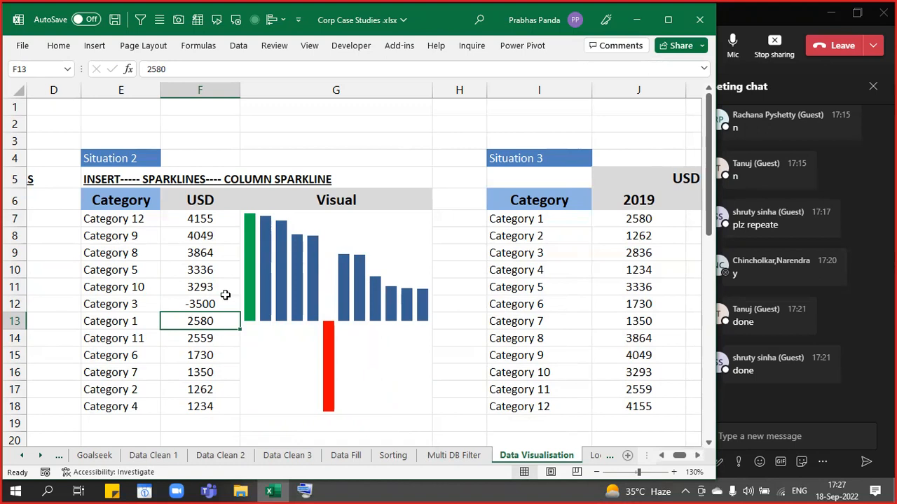
Examine the High Point color choices among the Situation 2 sparkline's marker color options without changing them
{"action": "left_click", "coordinate": [404, 224]}
{"action": "left_click", "coordinate": [571, 46]}
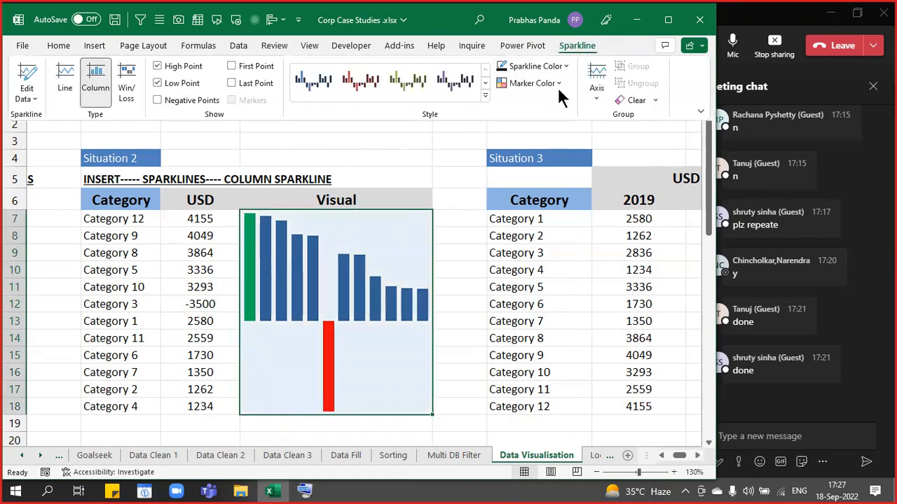
{"action": "left_click", "coordinate": [547, 85]}
{"action": "mouse_move", "coordinate": [566, 139]}
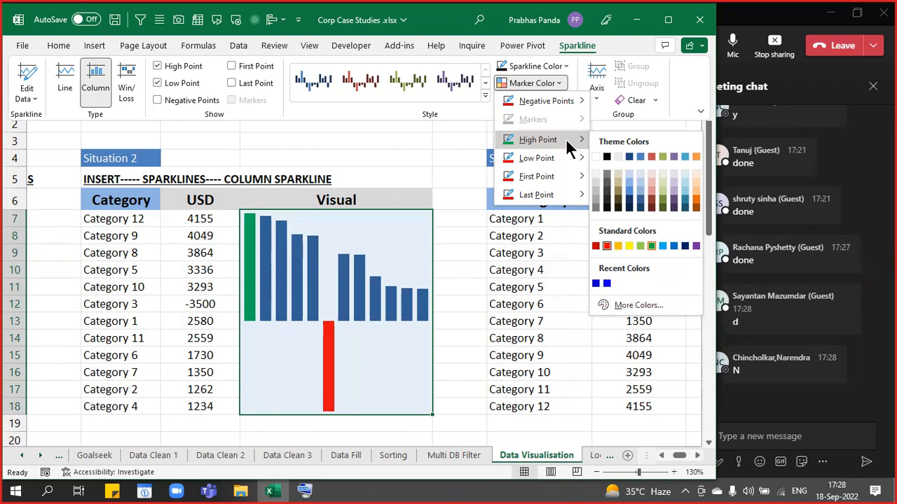
{"action": "key", "text": "Escape"}
{"action": "key", "text": "Escape"}
{"action": "key", "text": "Escape"}
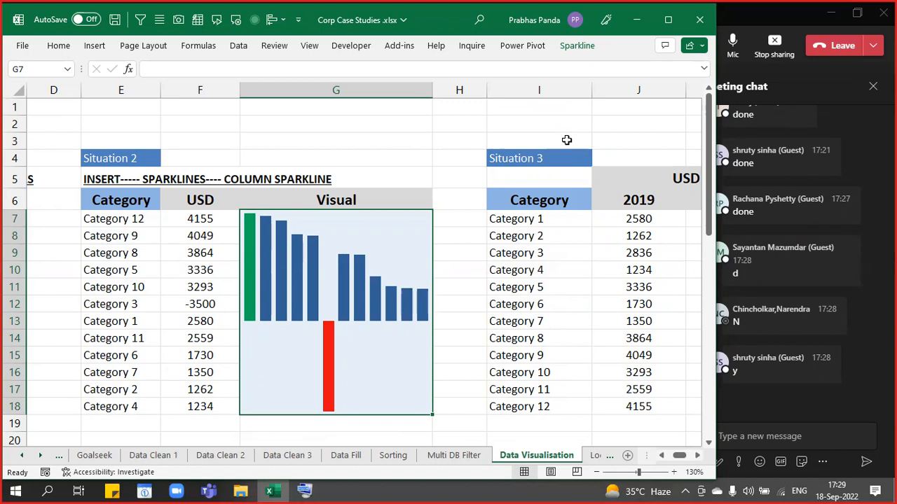
Try converting the Situation 2 Category and USD range E6:F18 into a table with headers, and undo the conversion
{"action": "key", "text": "Left"}
{"action": "key", "text": "Left"}
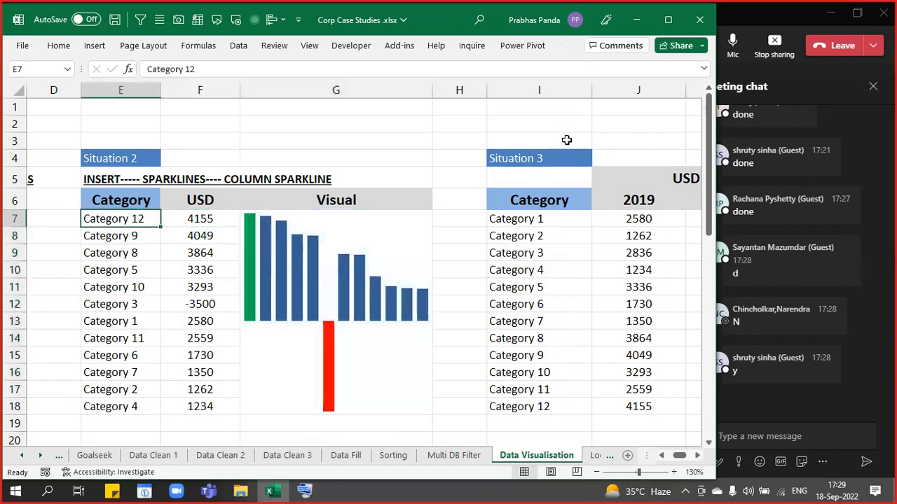
{"action": "key", "text": "Up"}
{"action": "key", "text": "ctrl+shift+Right"}
{"action": "key", "text": "ctrl+shift+Down"}
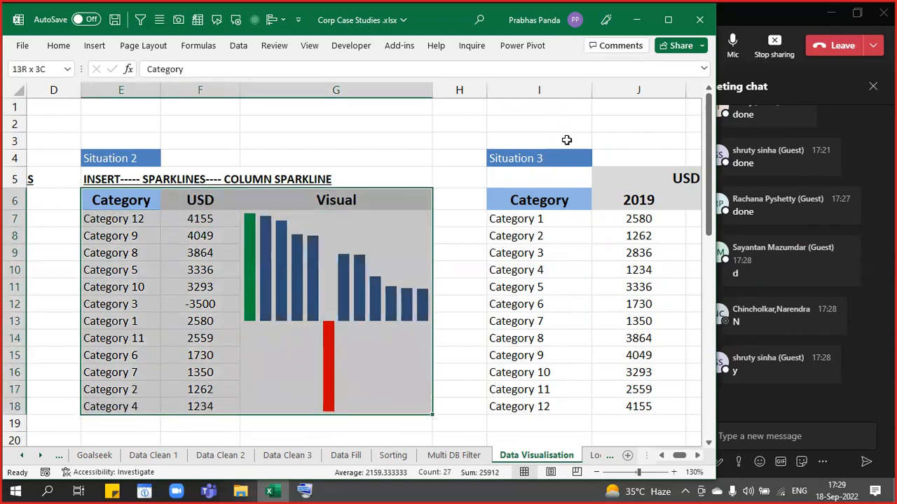
{"action": "key", "text": "shift+Left"}
{"action": "key", "text": "ctrl+t"}
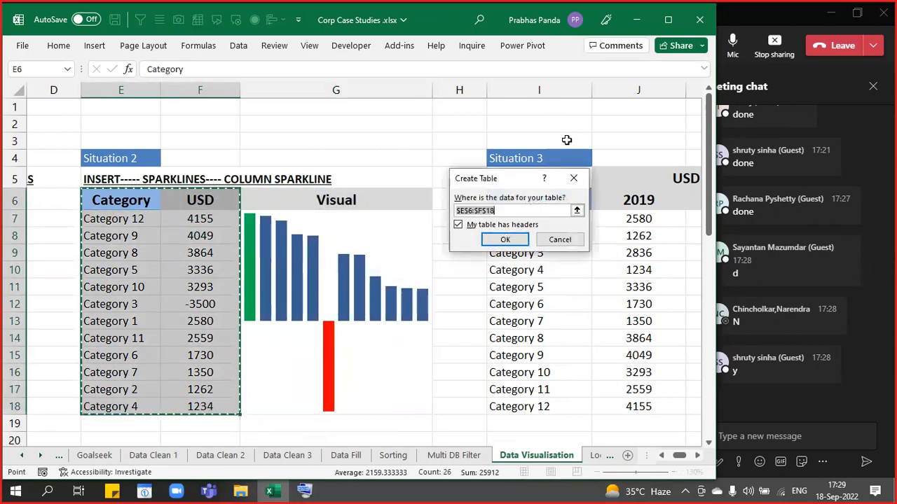
{"action": "key", "text": "Return"}
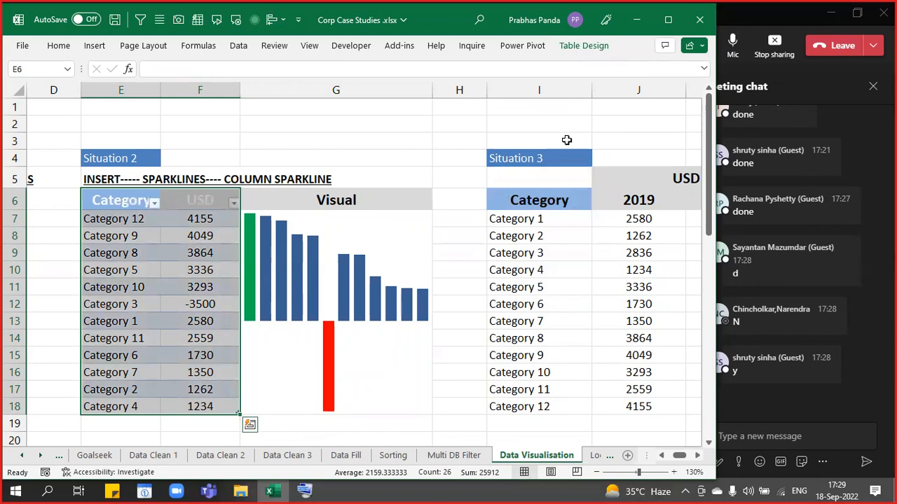
{"action": "key", "text": "Down"}
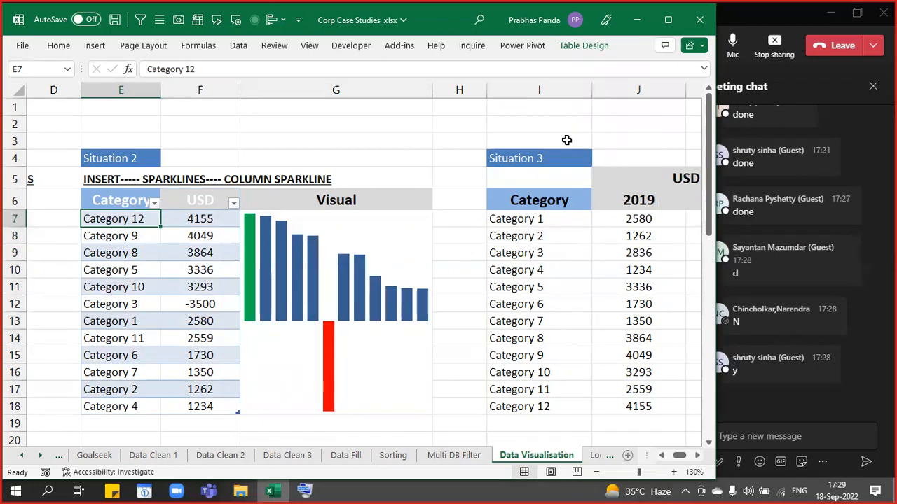
{"action": "key", "text": "ctrl+z"}
Narrow the Situation 3 Category, 2019 and 2020 columns (I, J and K) to fit their contents more closely
{"action": "key", "text": "Right"}
{"action": "key", "text": "Right"}
{"action": "key", "text": "Right"}
{"action": "key", "text": "Right"}
{"action": "key", "text": "Right"}
{"action": "key", "text": "Right"}
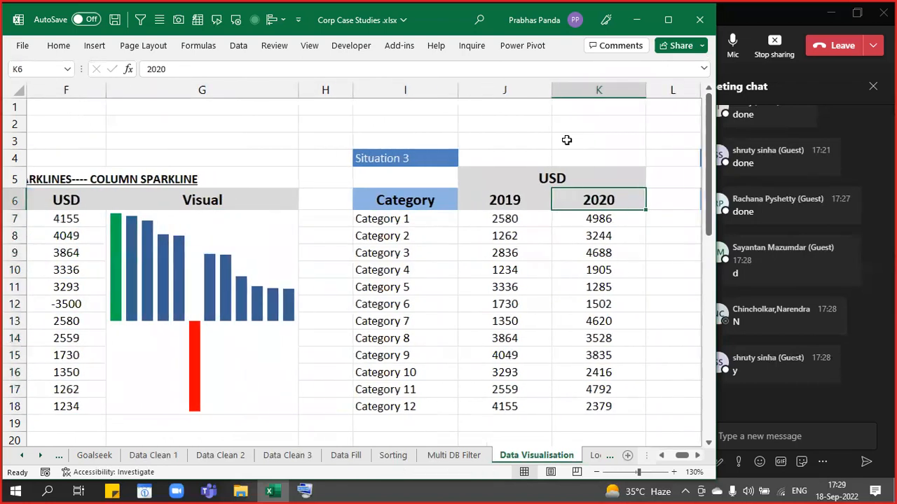
{"action": "key", "text": "Right"}
{"action": "key", "text": "Right"}
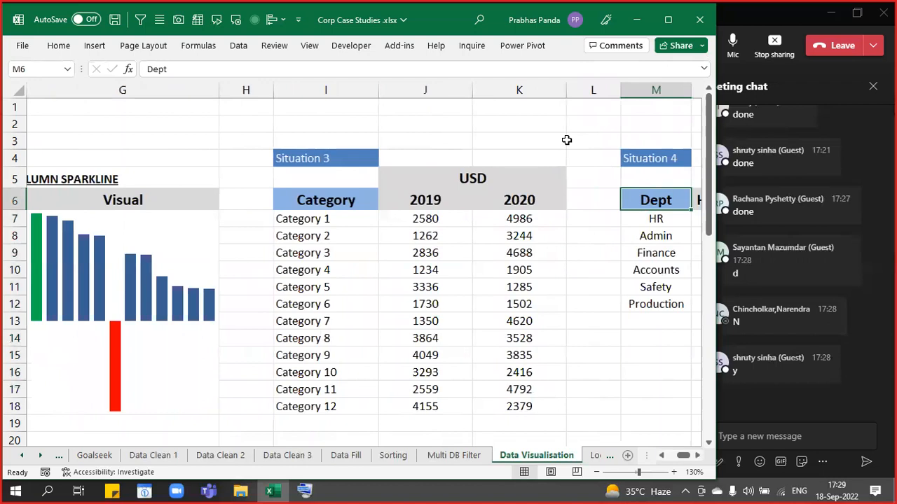
{"action": "left_click_drag", "start_coordinate": [378, 92], "coordinate": [344, 92]}
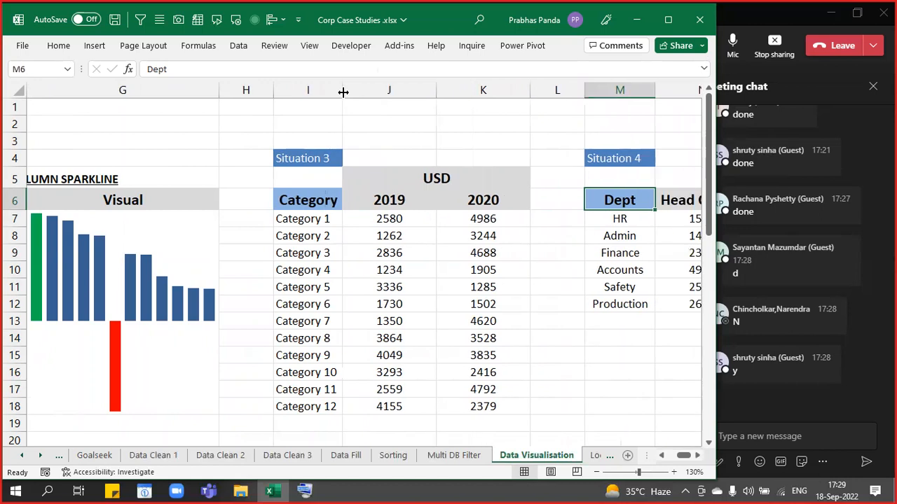
{"action": "left_click_drag", "start_coordinate": [435, 84], "coordinate": [419, 88]}
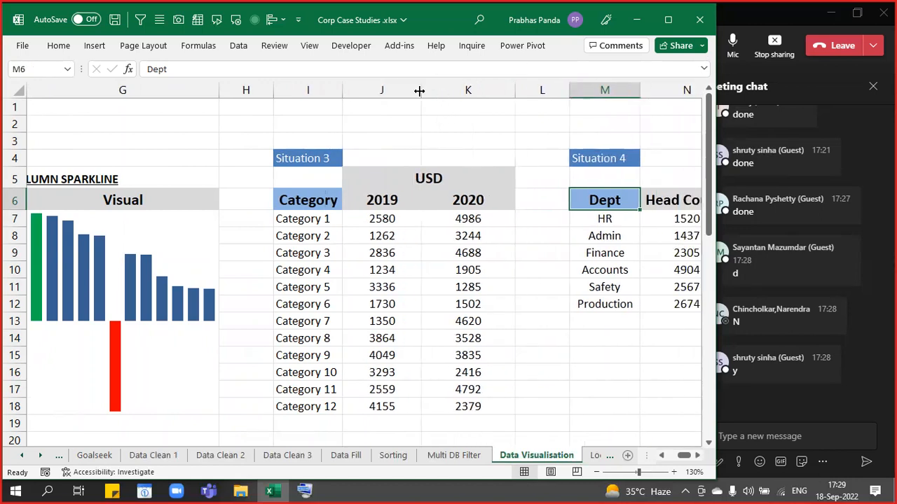
{"action": "left_click_drag", "start_coordinate": [515, 94], "coordinate": [496, 91]}
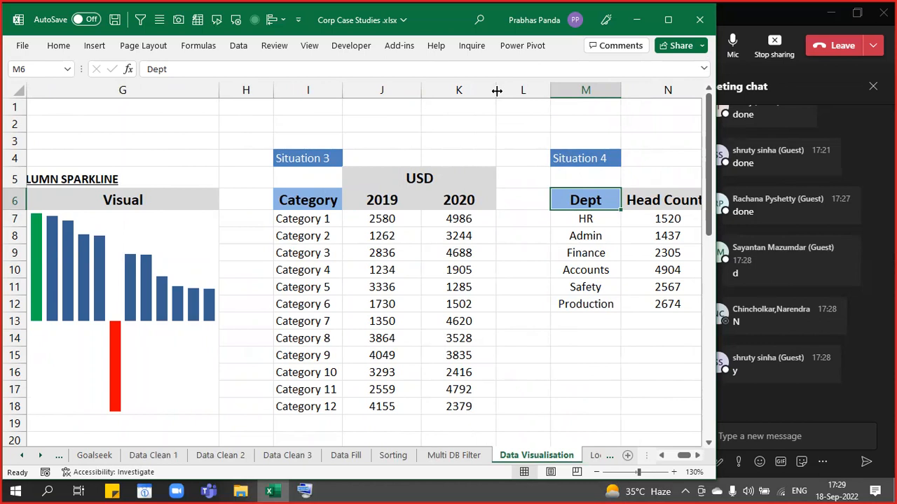
Insert two blank columns immediately after Situation 3's 2020 column and head the first one "Growth" in L6
{"action": "left_click_drag", "start_coordinate": [308, 219], "coordinate": [290, 405]}
{"action": "left_click_drag", "start_coordinate": [403, 198], "coordinate": [396, 405]}
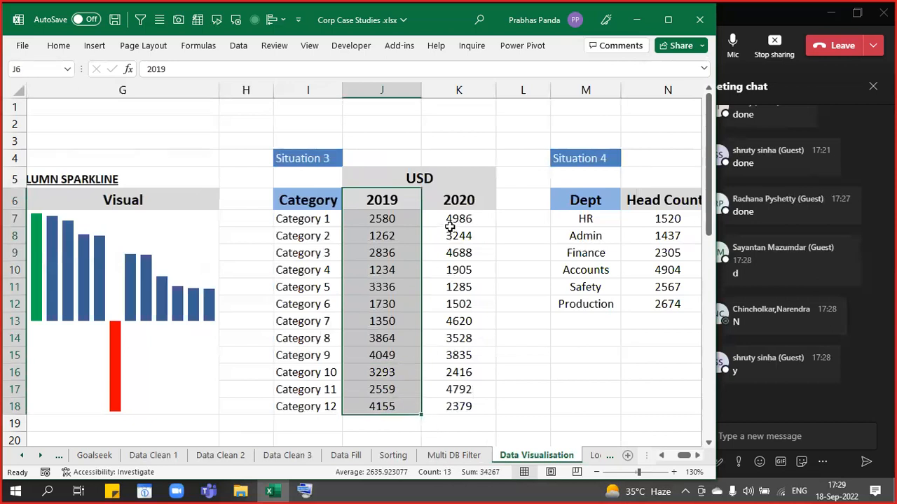
{"action": "left_click_drag", "start_coordinate": [457, 202], "coordinate": [455, 405]}
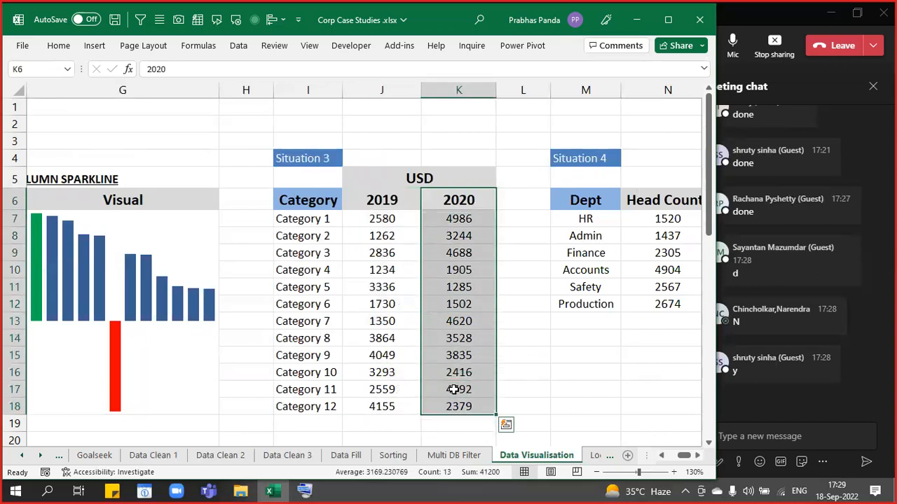
{"action": "left_click", "coordinate": [508, 200]}
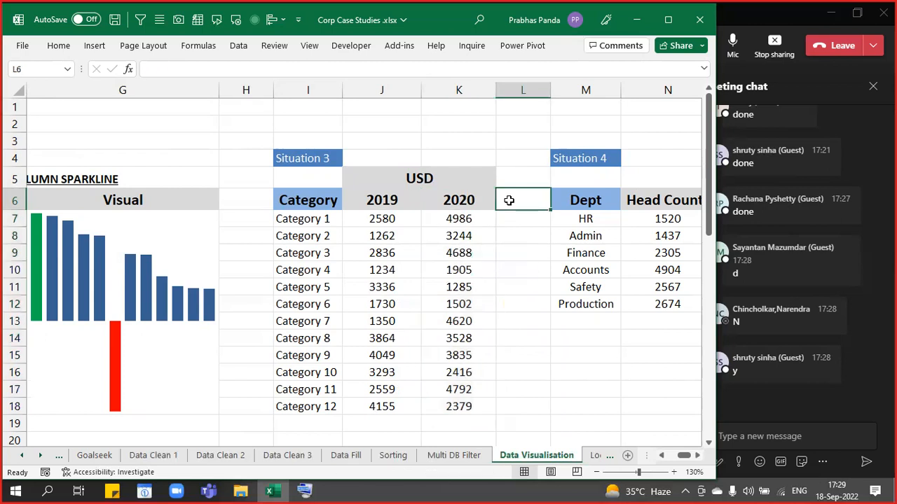
{"action": "key", "text": "alt+i"}
{"action": "key", "text": "c"}
{"action": "key", "text": "alt+i"}
{"action": "key", "text": "c"}
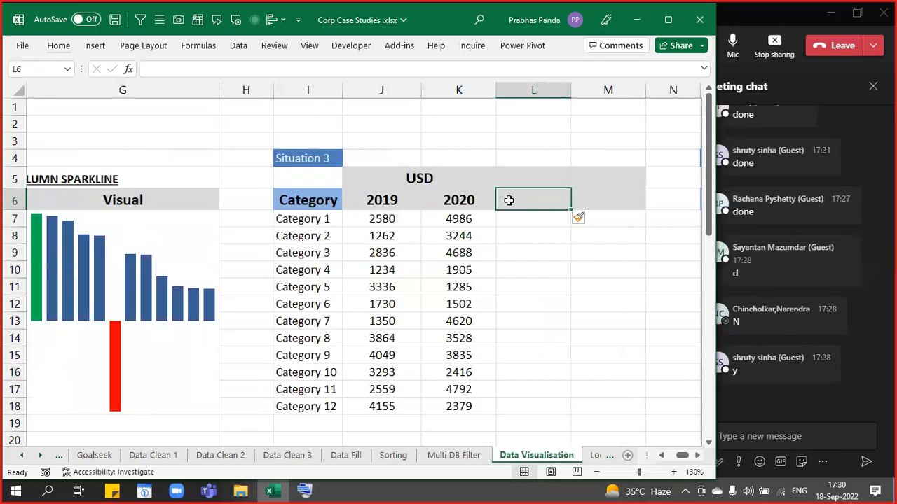
{"action": "type", "text": "Growth"}
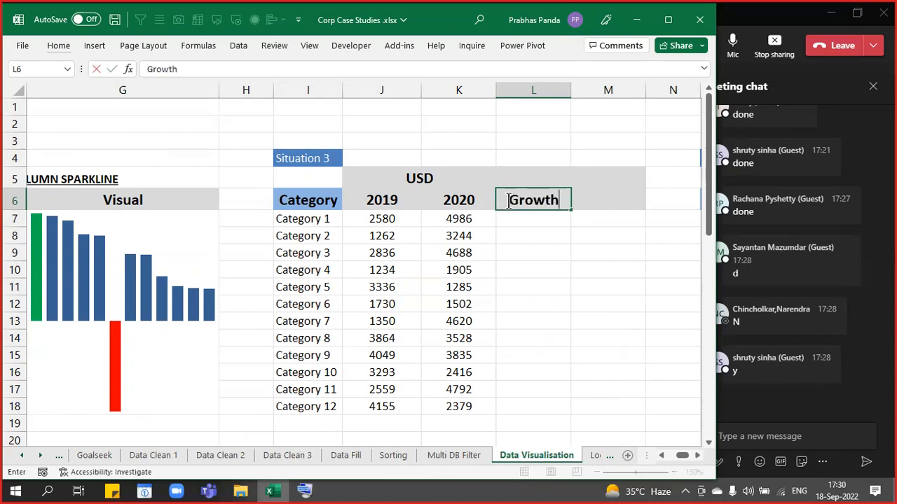
{"action": "key", "text": "Return"}
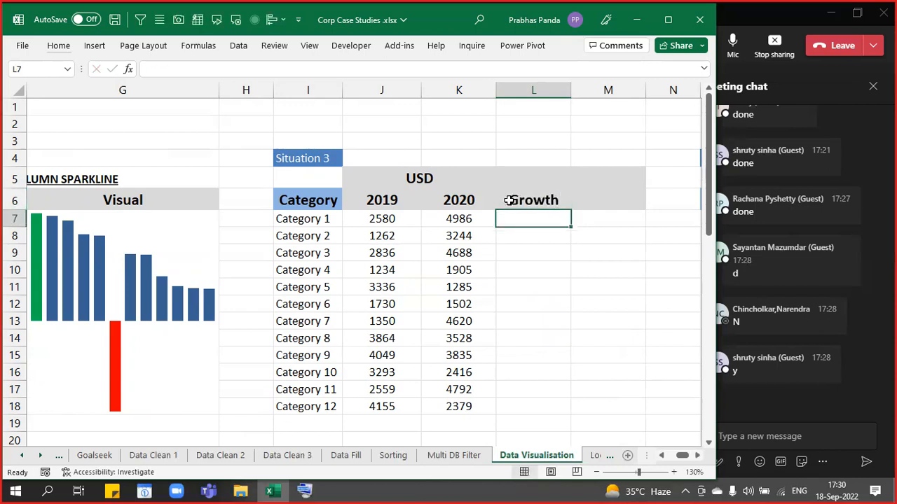
Fill the Growth cells L7:L18 with the 2020 minus 2019 difference, using the formula =K7-J7
{"action": "key", "text": "shift+Down"}
{"action": "key", "text": "shift+Down"}
{"action": "key", "text": "shift+Down"}
{"action": "key", "text": "shift+Down"}
{"action": "key", "text": "shift+Down"}
{"action": "key", "text": "shift+Down"}
{"action": "key", "text": "shift+Down"}
{"action": "key", "text": "shift+Down"}
{"action": "key", "text": "shift+Down"}
{"action": "key", "text": "shift+Down"}
{"action": "key", "text": "shift+Down"}
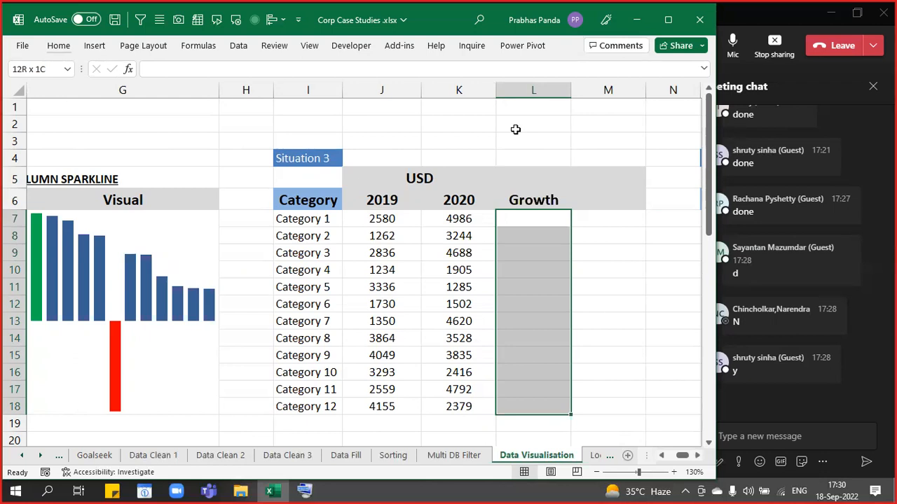
{"action": "type", "text": "="}
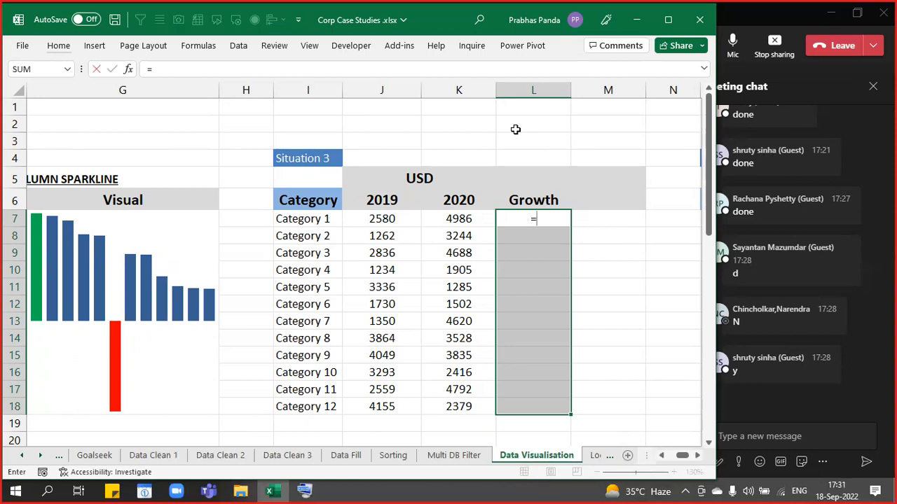
{"action": "key", "text": "Left"}
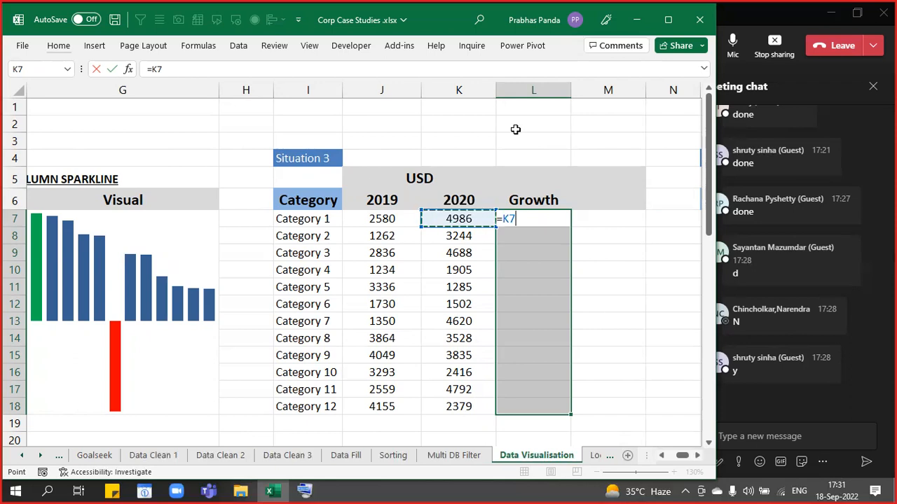
{"action": "type", "text": "-"}
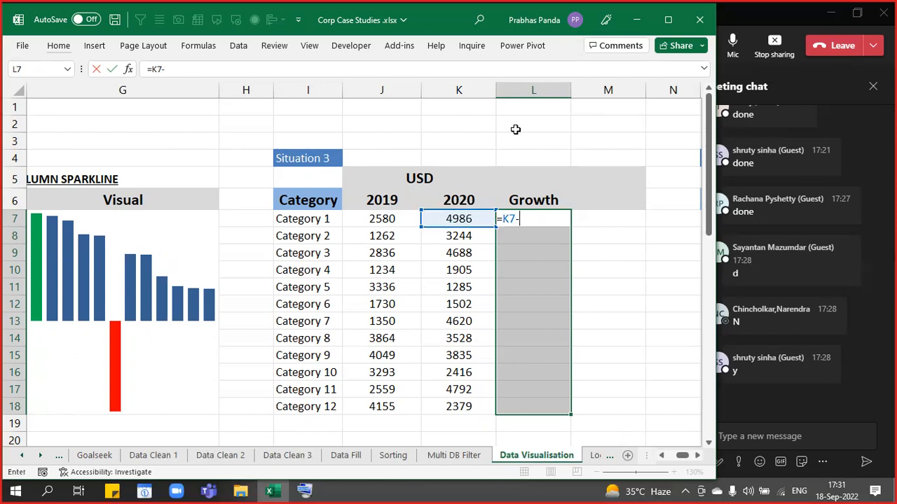
{"action": "key", "text": "Left"}
{"action": "key", "text": "Left"}
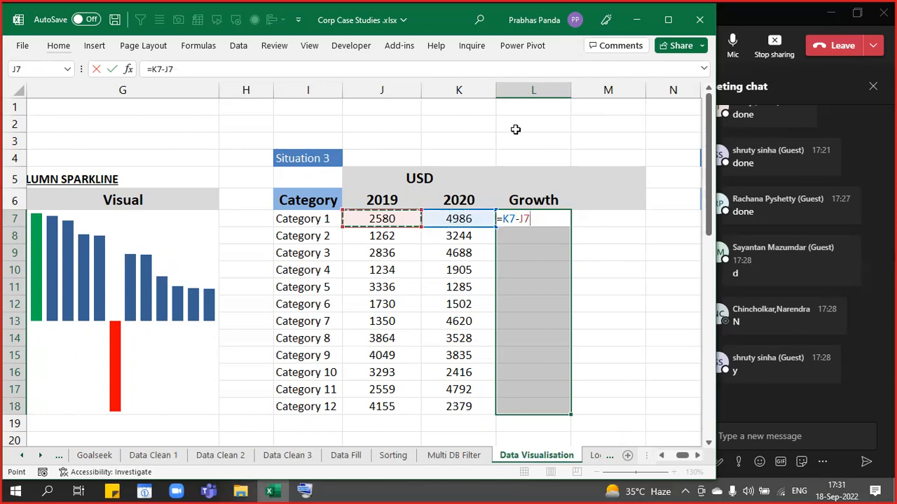
{"action": "key", "text": "ctrl+Return"}
Head the column beside Growth "Visual" in cell M6
{"action": "key", "text": "Up"}
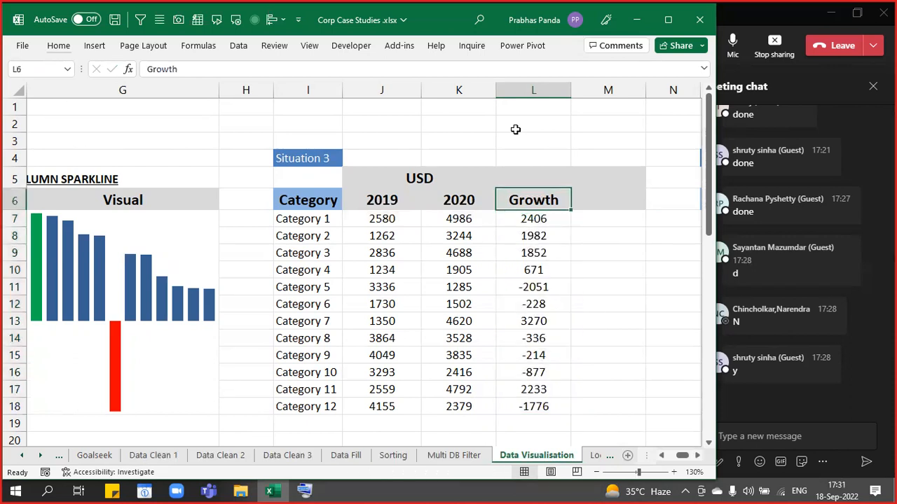
{"action": "key", "text": "Right"}
{"action": "key", "text": "ctrl+r"}
{"action": "type", "text": "Visual"}
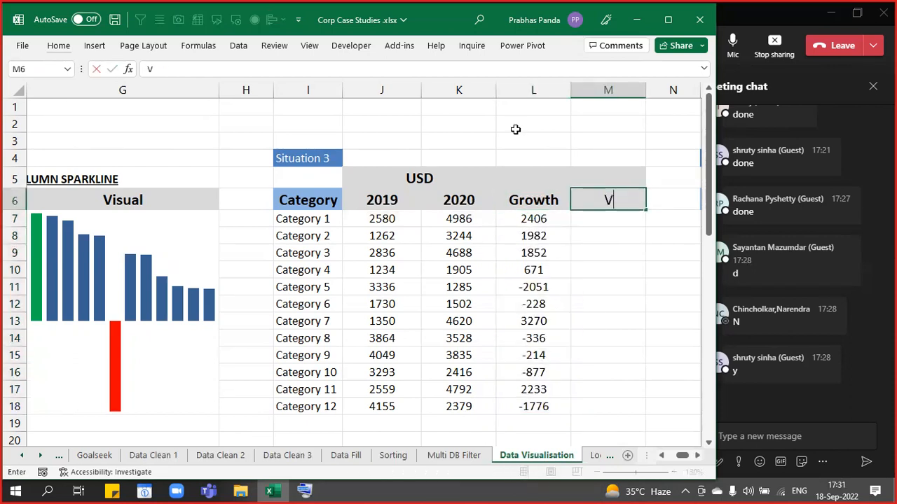
{"action": "key", "text": "Return"}
Fill the Situation 3 Visual cells M7:M18 with references to the Growth values, using the formula =L7
{"action": "key", "text": "shift+Down"}
{"action": "key", "text": "shift+Down"}
{"action": "key", "text": "shift+Down"}
{"action": "key", "text": "shift+Down"}
{"action": "key", "text": "shift+Down"}
{"action": "key", "text": "shift+Down"}
{"action": "key", "text": "shift+Down"}
{"action": "key", "text": "shift+Down"}
{"action": "key", "text": "shift+Down"}
{"action": "key", "text": "shift+Down"}
{"action": "key", "text": "shift+Down"}
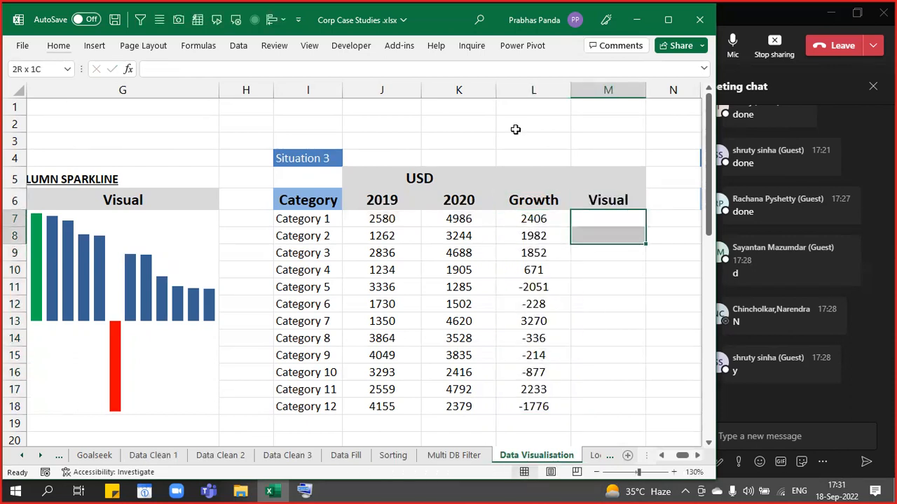
{"action": "type", "text": "="}
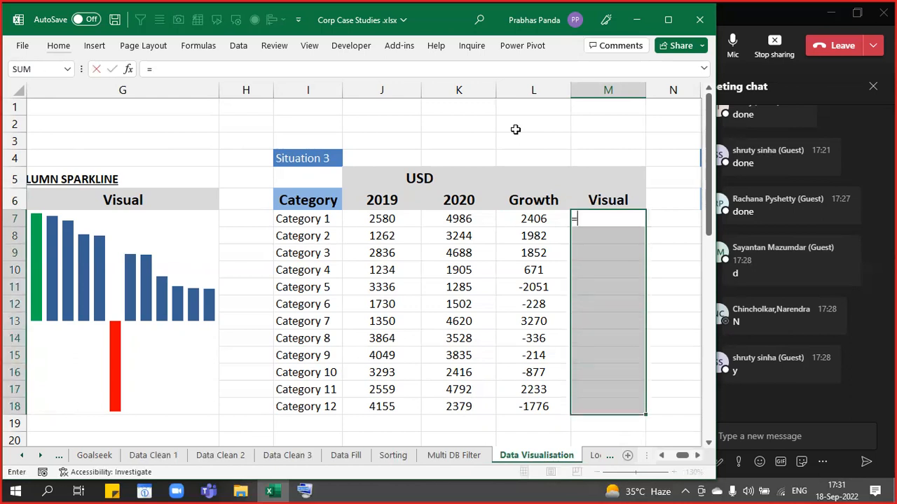
{"action": "key", "text": "Left"}
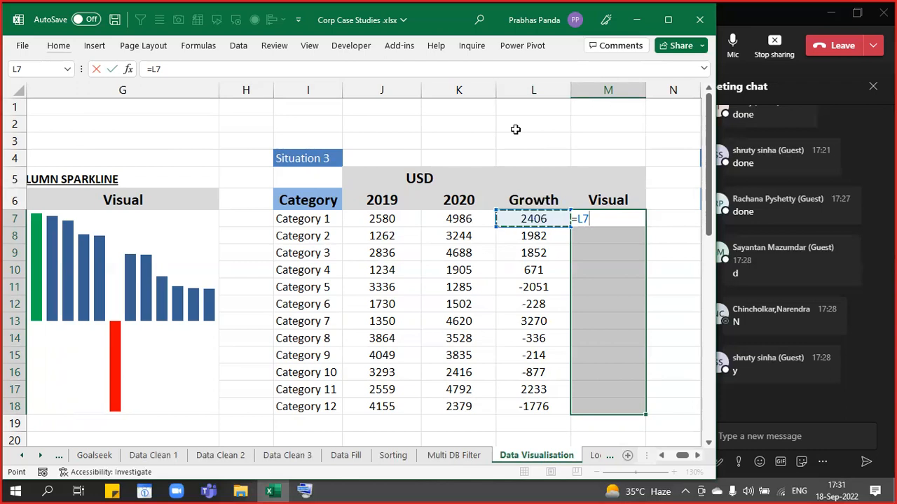
{"action": "key", "text": "ctrl+Return"}
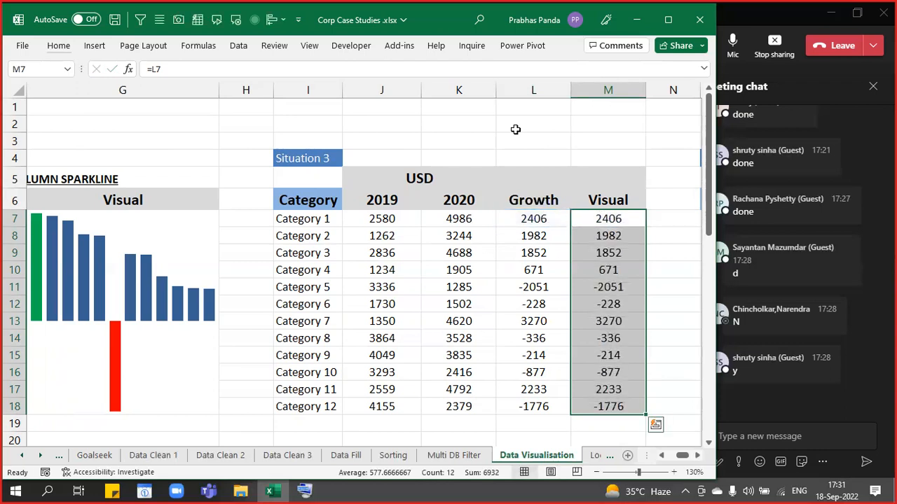
{"action": "key", "text": "F2"}
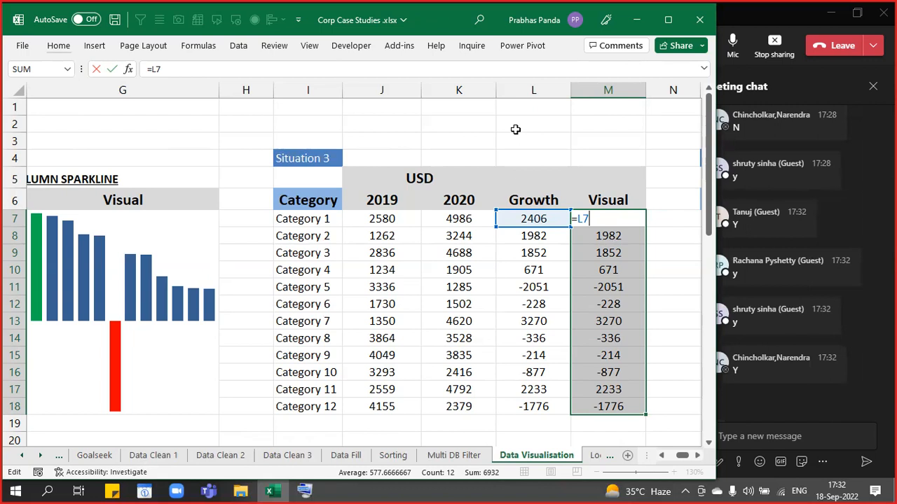
{"action": "key", "text": "ctrl+Return"}
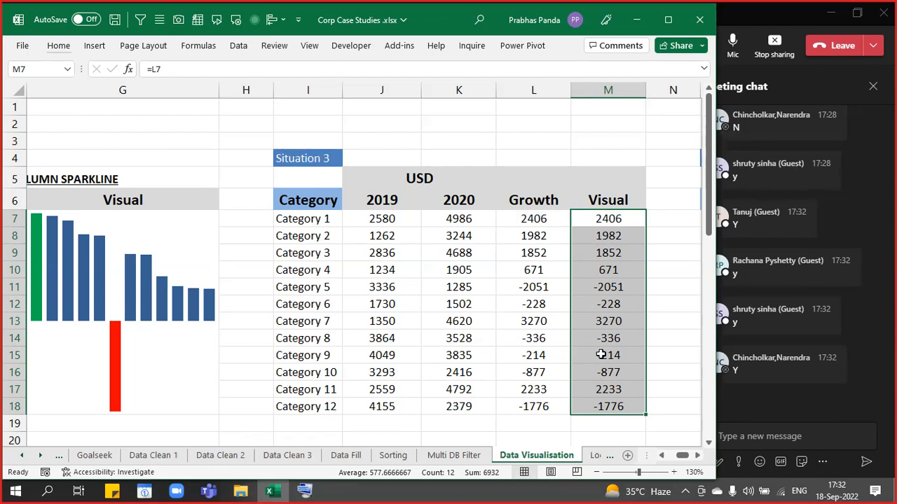
Apply the directional icon set of three colored arrows (green, yellow, red) to M7:M18 as conditional formatting
{"action": "left_click", "coordinate": [59, 46]}
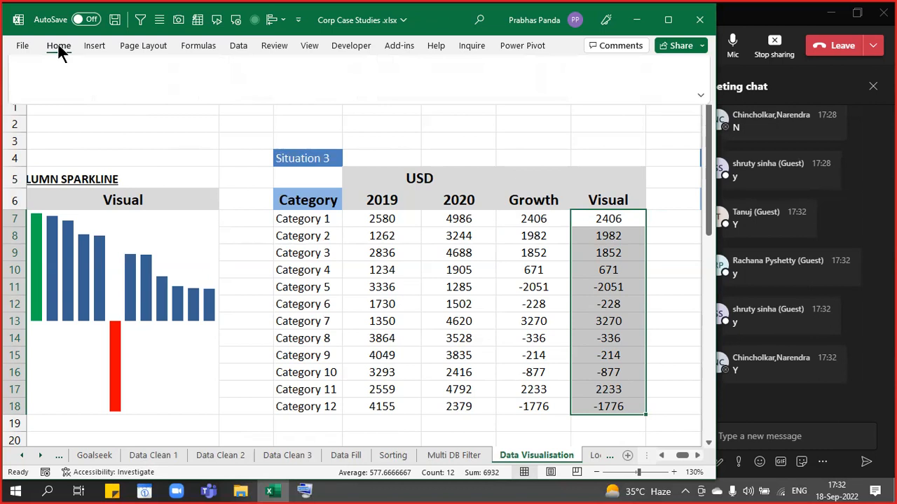
{"action": "left_click", "coordinate": [513, 66]}
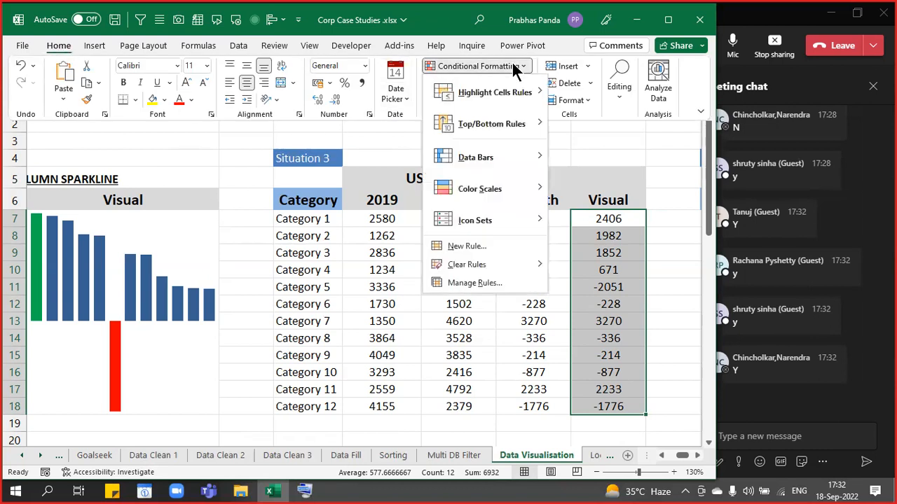
{"action": "mouse_move", "coordinate": [506, 228]}
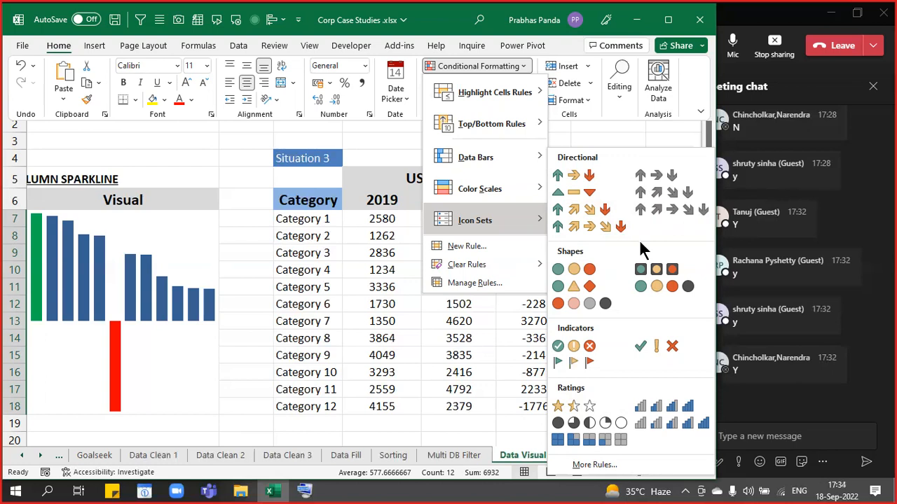
{"action": "left_click", "coordinate": [576, 174]}
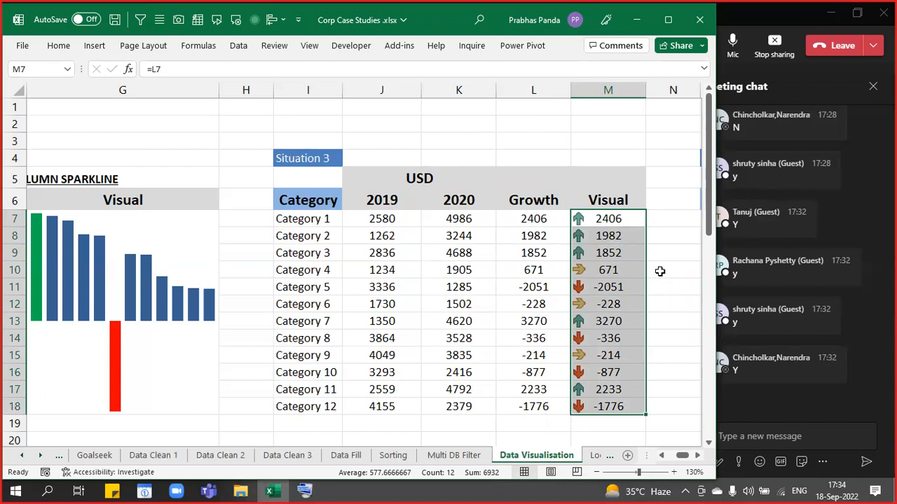
{"action": "scroll", "coordinate": [659, 272], "scroll_direction": "down", "scroll_amount": 1, "text": "ctrl"}
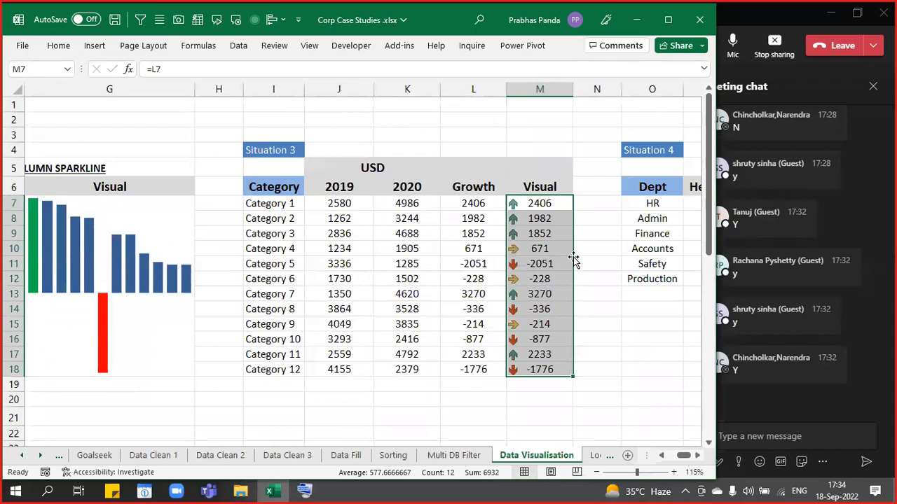
{"action": "scroll", "coordinate": [599, 243], "scroll_direction": "up", "scroll_amount": 1}
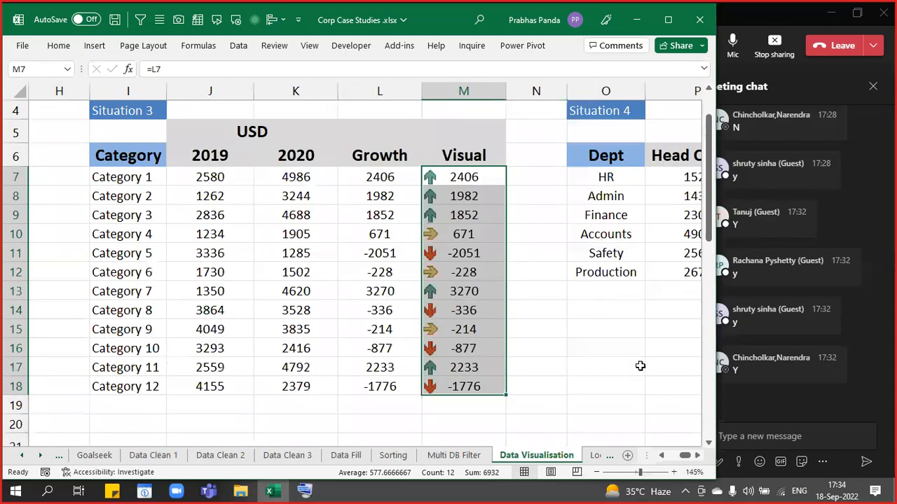
Compare the arrow icons in M7:M18 with the 2019, 2020 and Growth values, including the sideways arrows in M10, M12 and M15
{"action": "left_click", "coordinate": [478, 179]}
{"action": "left_click_drag", "start_coordinate": [477, 183], "coordinate": [472, 215]}
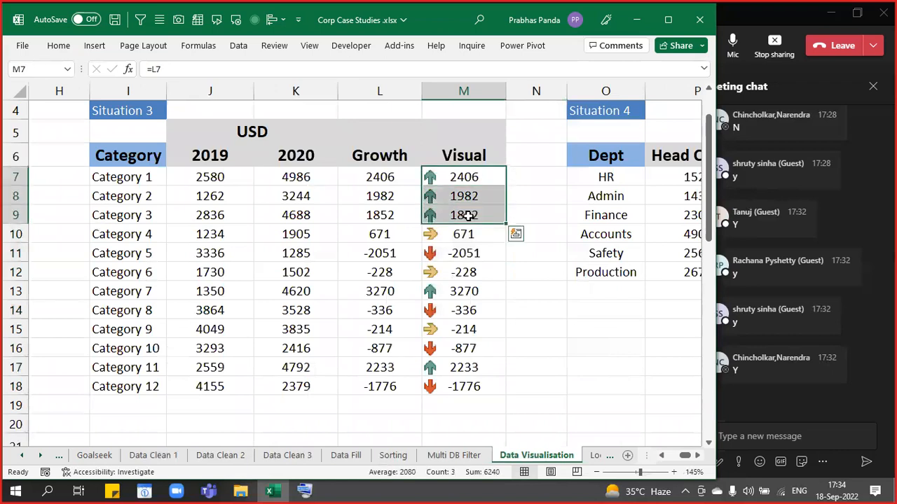
{"action": "left_click_drag", "start_coordinate": [208, 177], "coordinate": [394, 216]}
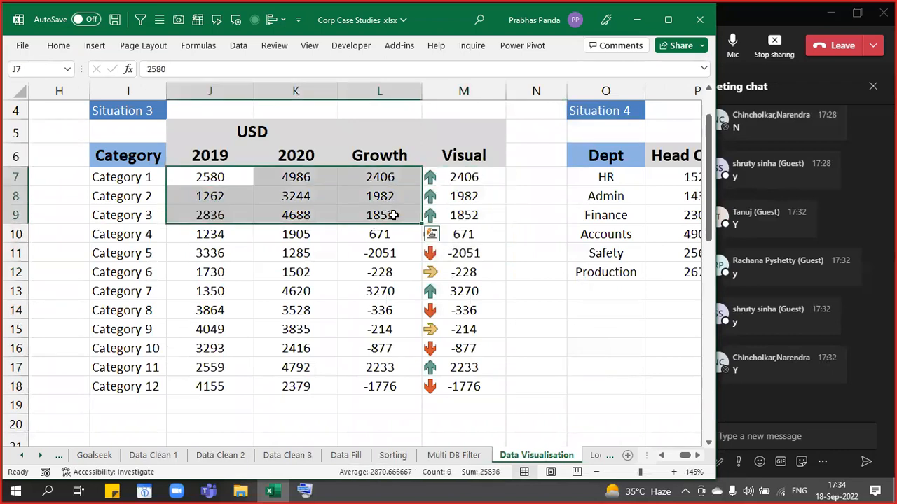
{"action": "left_click", "coordinate": [526, 297]}
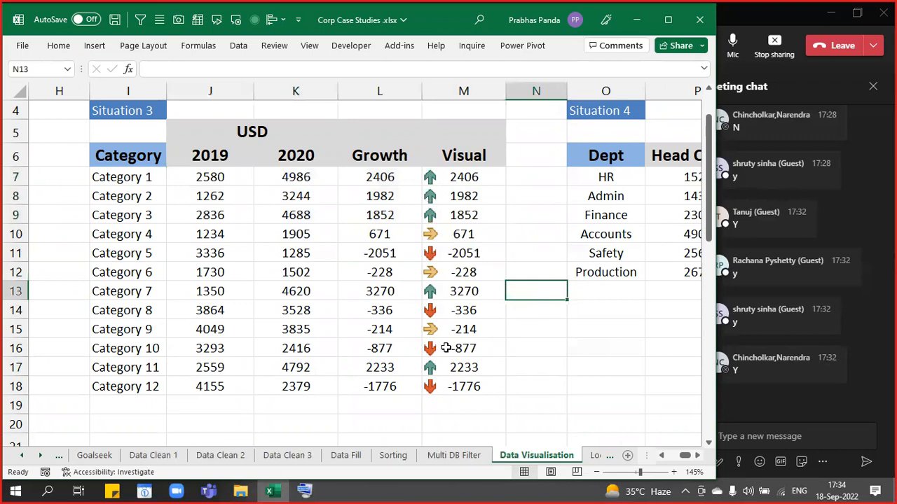
{"action": "left_click_drag", "start_coordinate": [227, 311], "coordinate": [381, 312]}
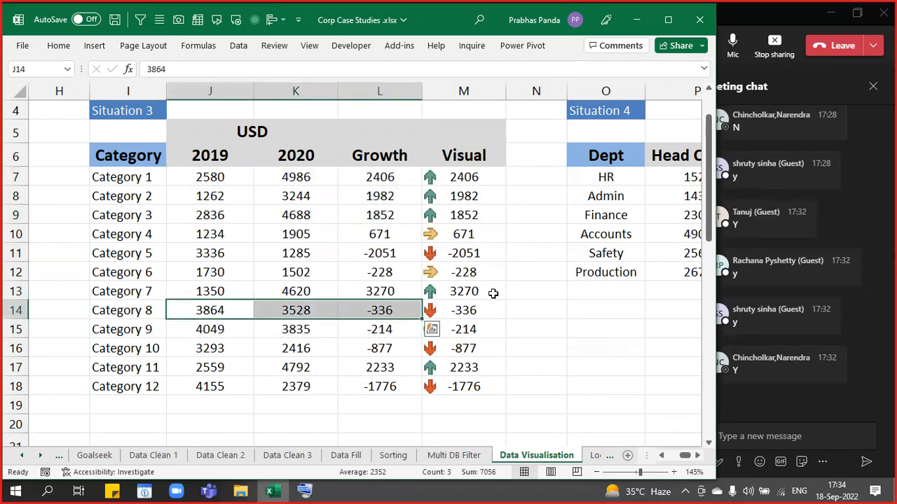
{"action": "left_click", "coordinate": [479, 236]}
{"action": "left_click", "coordinate": [482, 274], "text": "ctrl"}
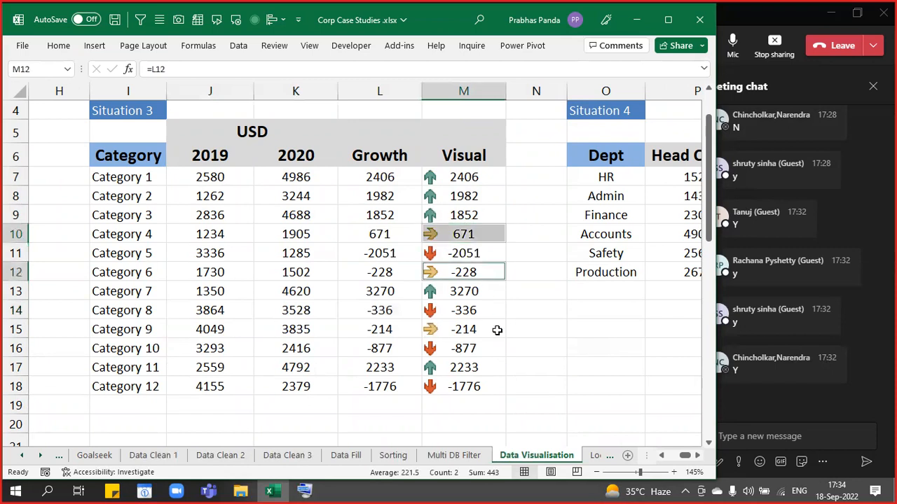
{"action": "left_click", "coordinate": [480, 327], "text": "ctrl"}
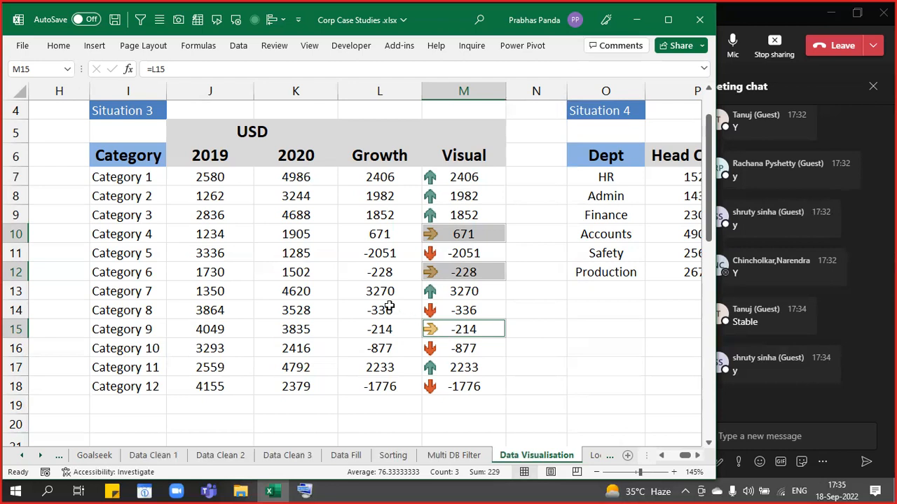
{"action": "left_click", "coordinate": [483, 179]}
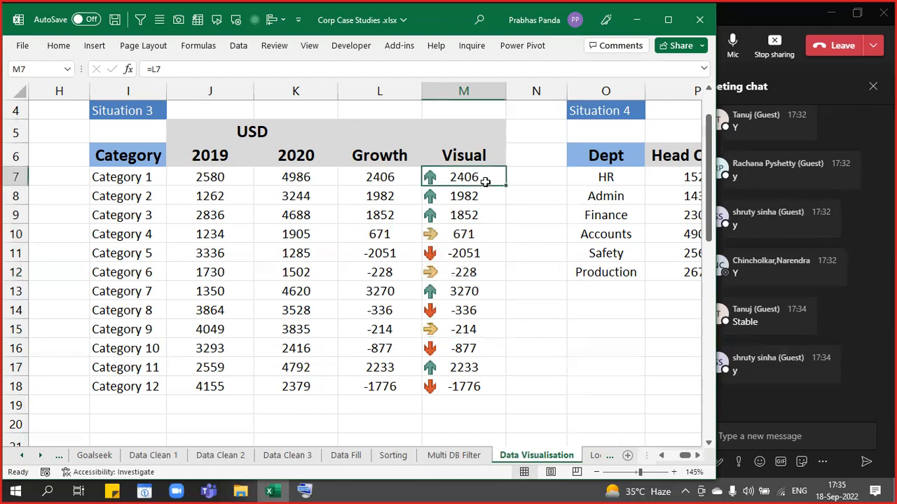
{"action": "left_click_drag", "start_coordinate": [224, 176], "coordinate": [320, 175]}
{"action": "left_click", "coordinate": [430, 177]}
{"action": "left_click", "coordinate": [427, 253]}
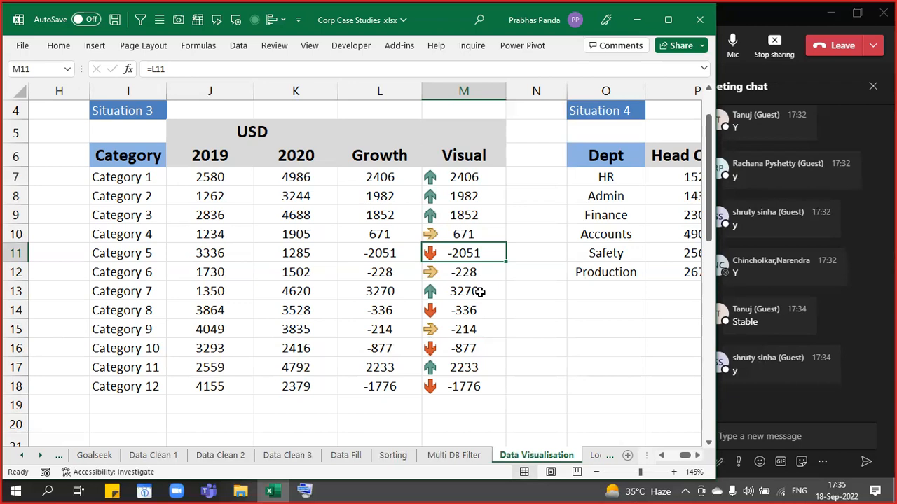
Edit the icon set rule on M7:M18 so that both arrow thresholds use the Number type with value 0
{"action": "left_click_drag", "start_coordinate": [482, 178], "coordinate": [474, 385]}
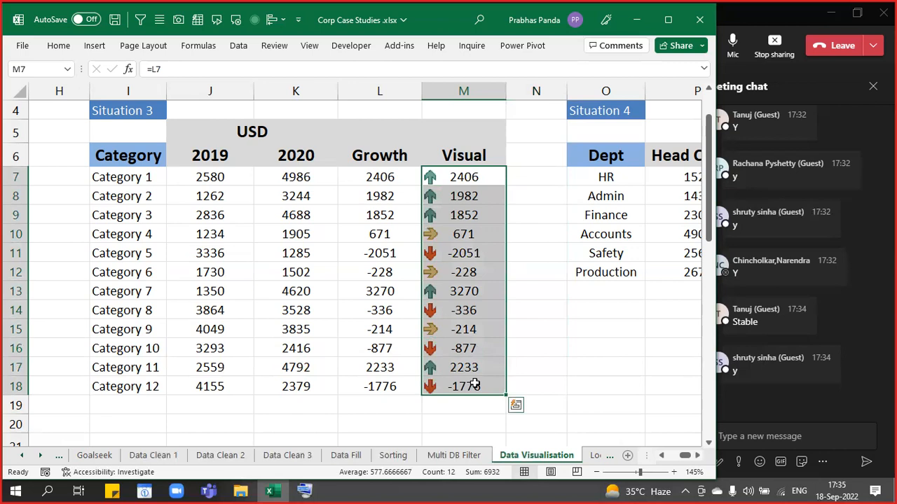
{"action": "left_click", "coordinate": [59, 48]}
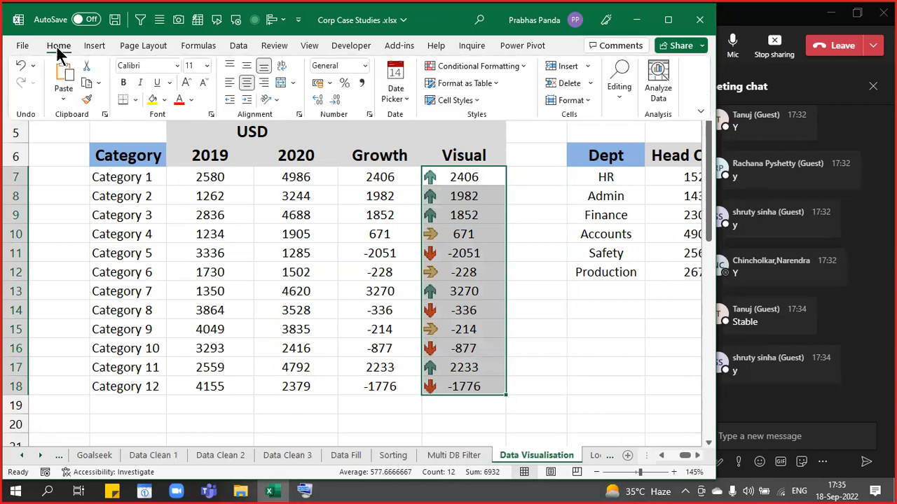
{"action": "left_click", "coordinate": [522, 65]}
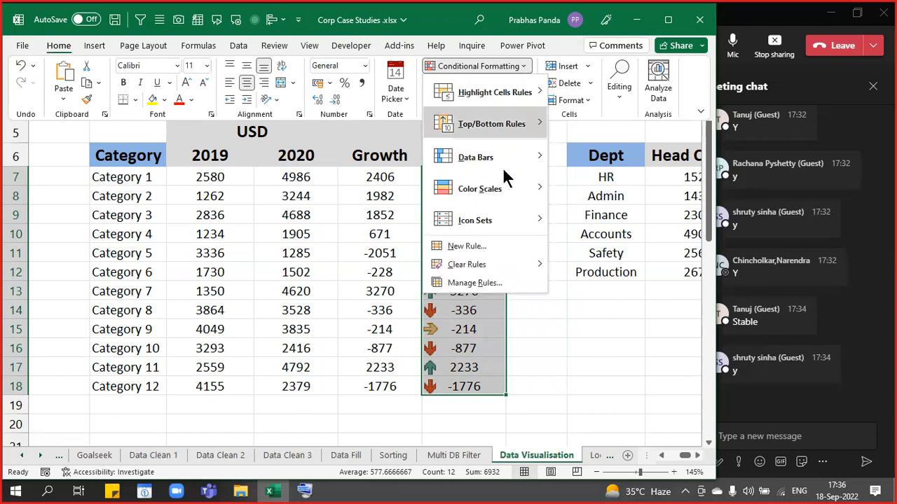
{"action": "left_click", "coordinate": [474, 284]}
{"action": "left_click", "coordinate": [365, 161]}
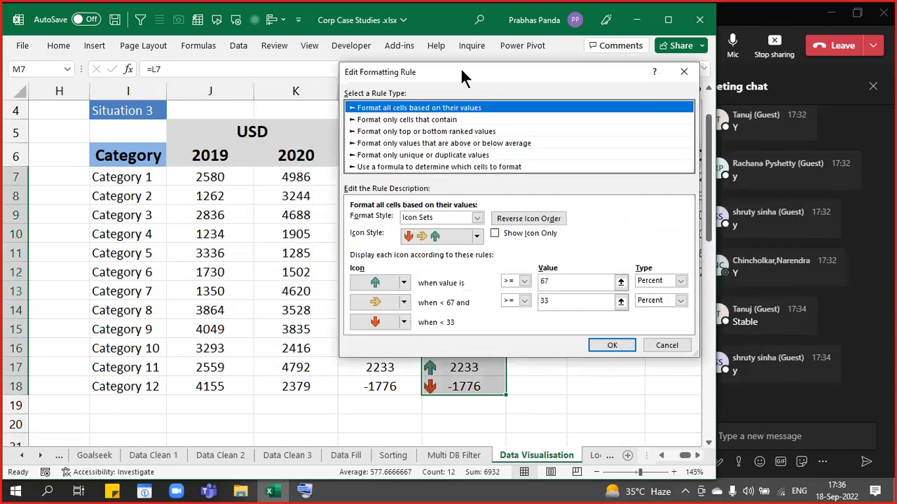
{"action": "left_click_drag", "start_coordinate": [462, 77], "coordinate": [175, 71]}
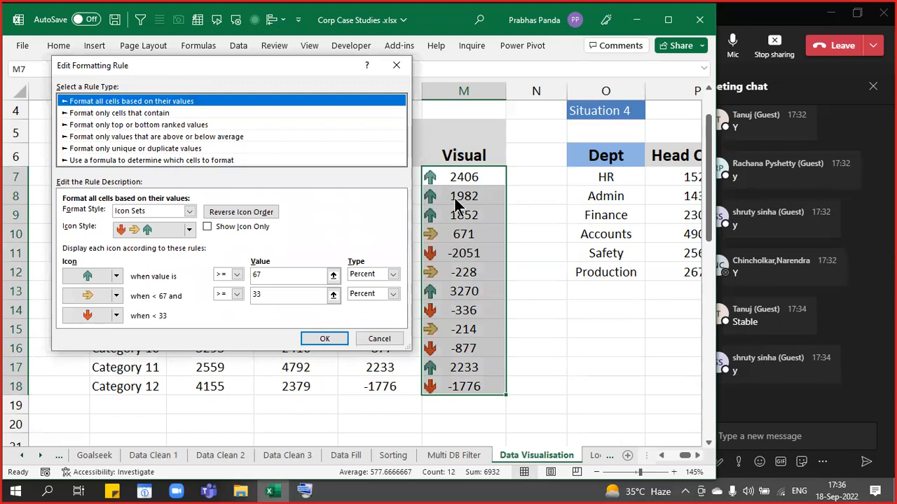
{"action": "left_click", "coordinate": [368, 273]}
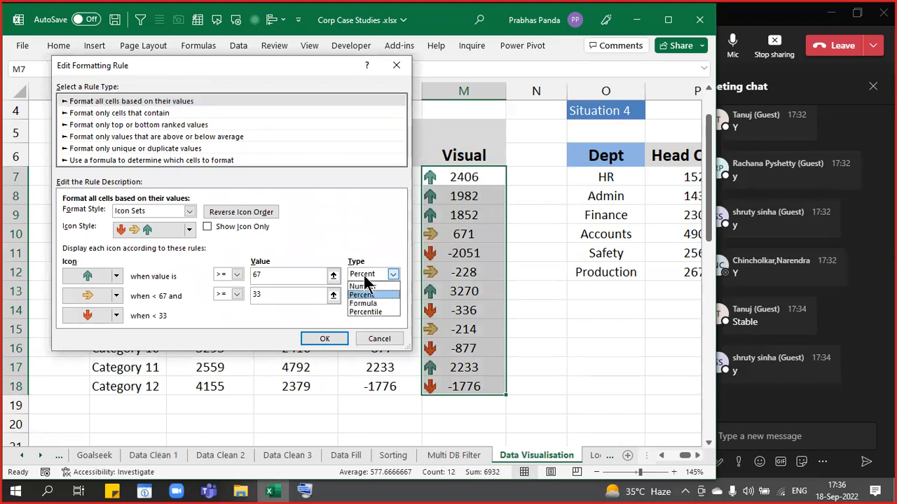
{"action": "left_click", "coordinate": [363, 286]}
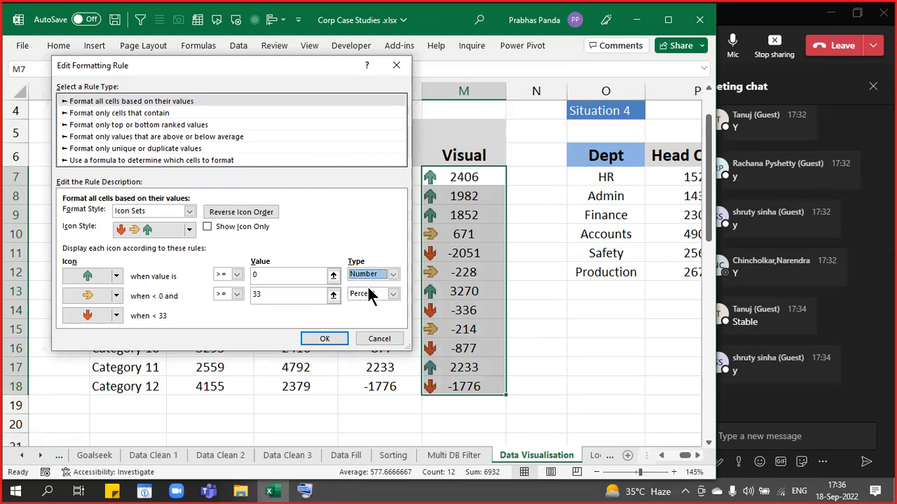
{"action": "left_click", "coordinate": [393, 294]}
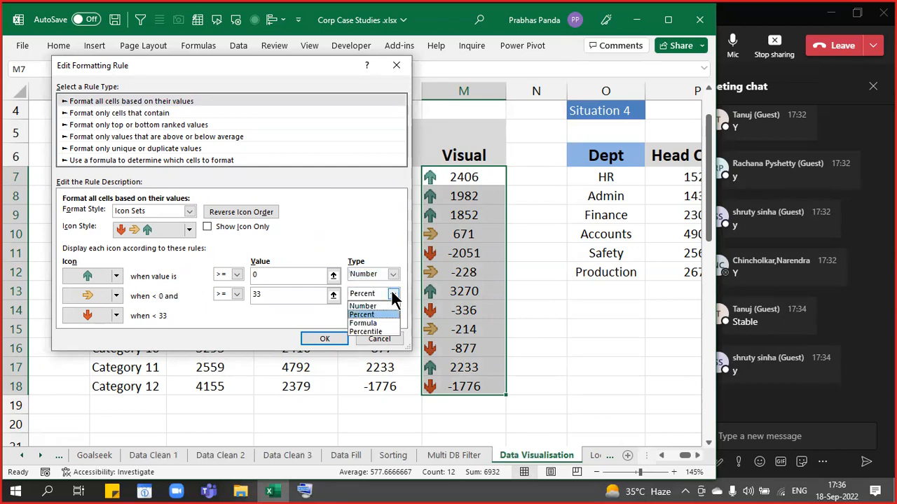
{"action": "left_click", "coordinate": [365, 306]}
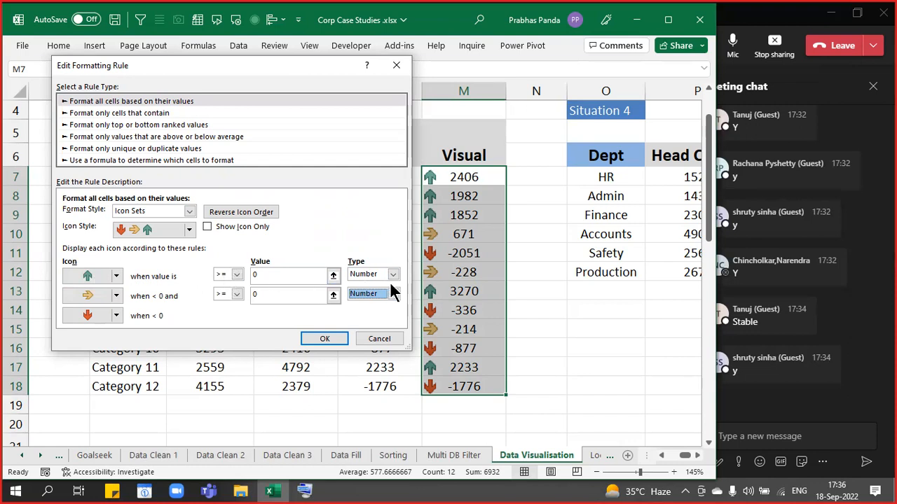
Make the green arrow's condition strictly greater than 0 (>) and turn on Show Icon Only
{"action": "left_click", "coordinate": [235, 274]}
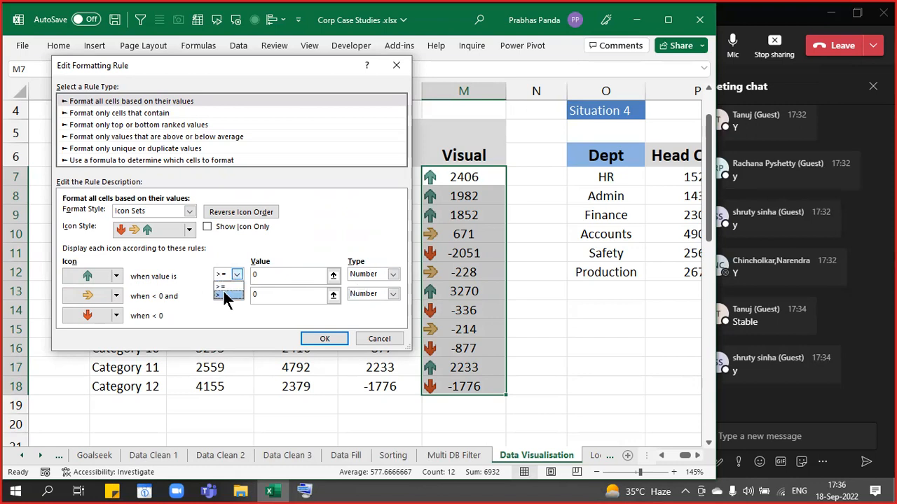
{"action": "left_click", "coordinate": [223, 289]}
{"action": "left_click", "coordinate": [228, 223]}
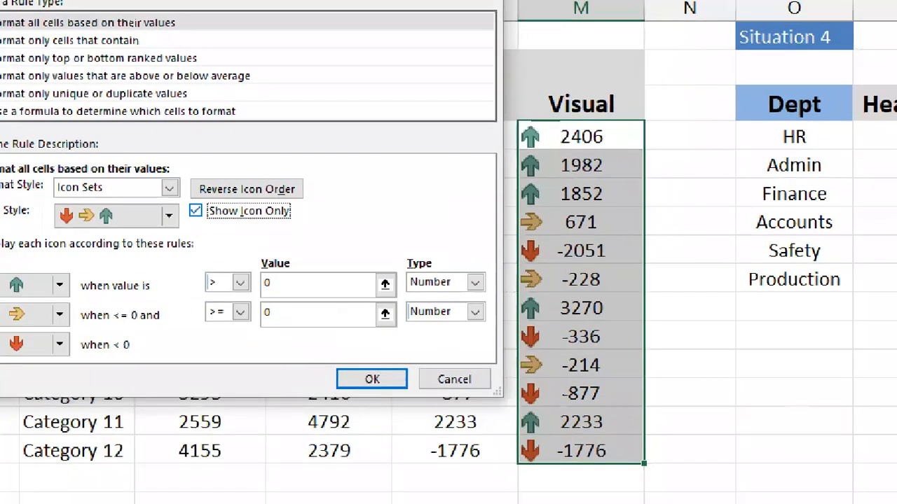
{"action": "left_click", "coordinate": [205, 262]}
{"action": "mouse_move", "coordinate": [429, 250]}
{"action": "left_mouse_down"}
{"action": "mouse_move", "coordinate": [484, 362]}
{"action": "mouse_move", "coordinate": [523, 354]}
{"action": "left_mouse_up"}
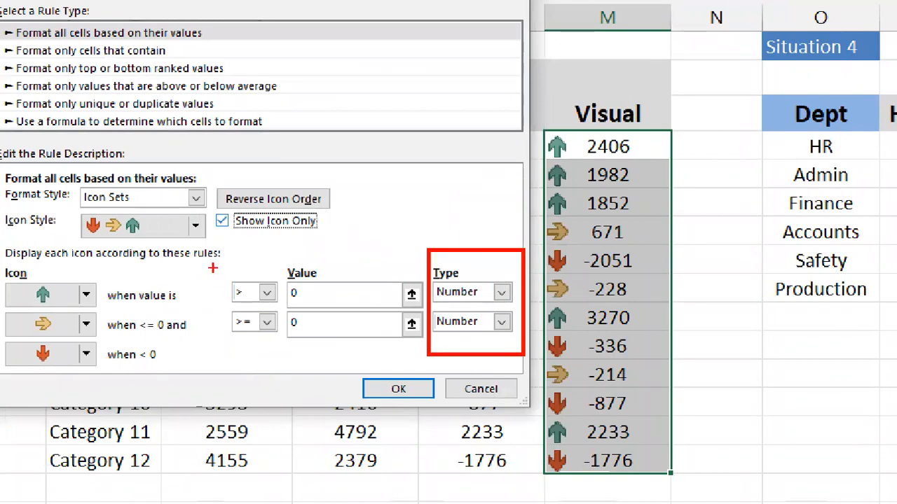
{"action": "left_click_drag", "start_coordinate": [211, 268], "coordinate": [276, 311]}
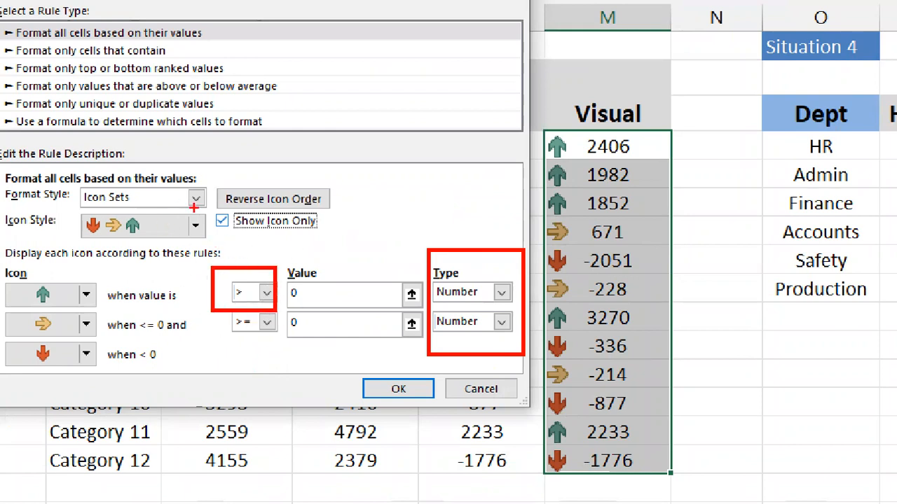
{"action": "left_click_drag", "start_coordinate": [208, 202], "coordinate": [349, 246]}
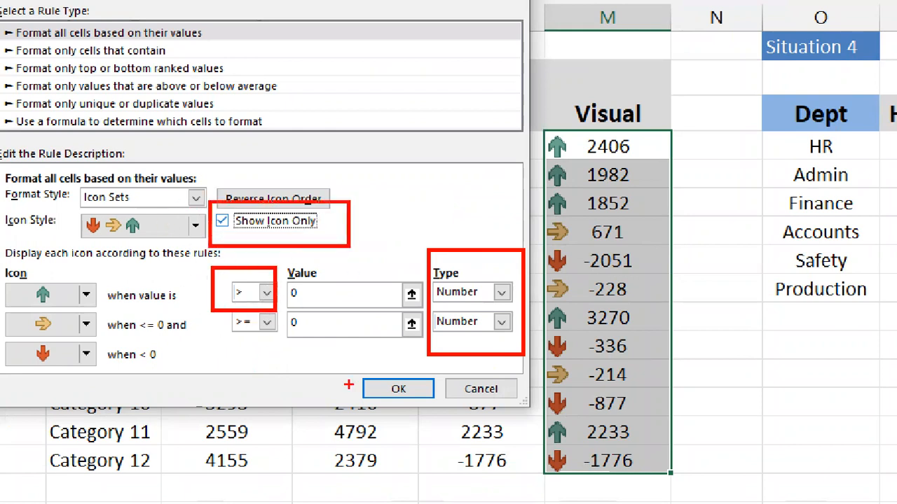
{"action": "left_click_drag", "start_coordinate": [353, 359], "coordinate": [438, 429]}
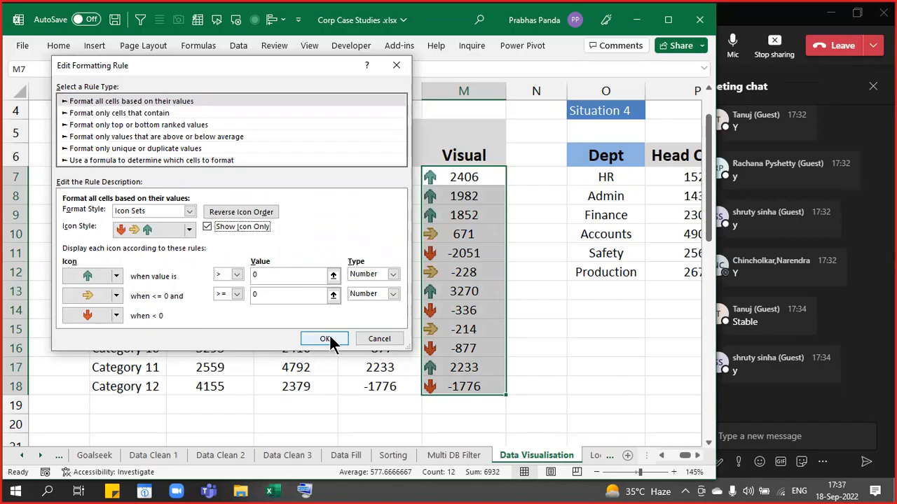
Apply the edited icon set rule to M7:M18 and close the rules manager
{"action": "left_click", "coordinate": [403, 387]}
{"action": "left_click", "coordinate": [654, 296]}
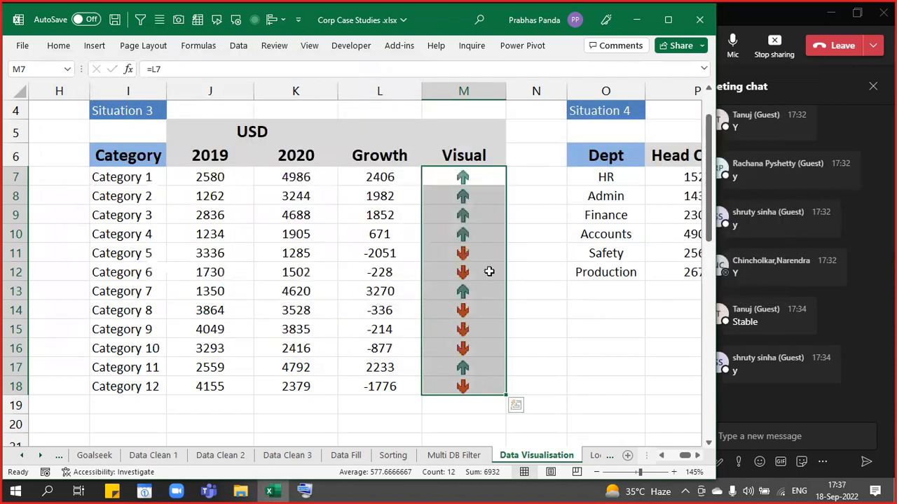
Review the Growth formula in L11 and the Category and Visual columns of Situation 3
{"action": "left_click", "coordinate": [387, 249]}
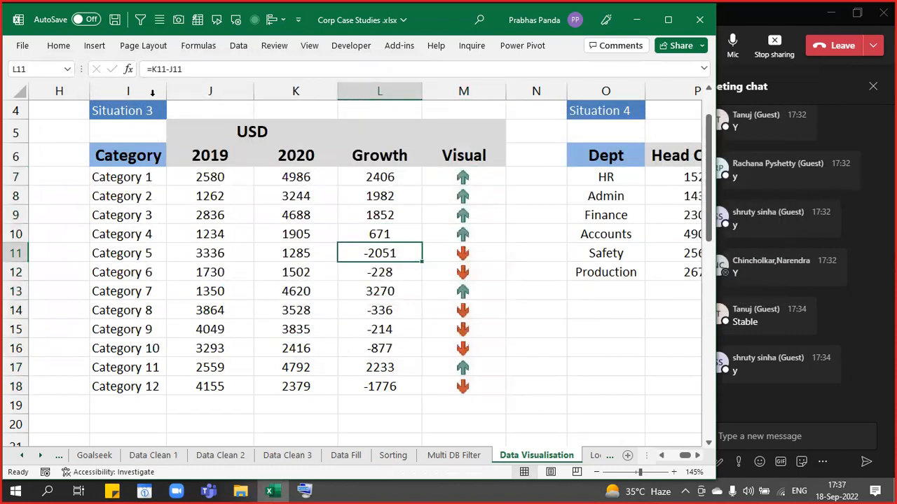
{"action": "left_click", "coordinate": [154, 91]}
{"action": "left_click", "coordinate": [444, 92], "text": "ctrl"}
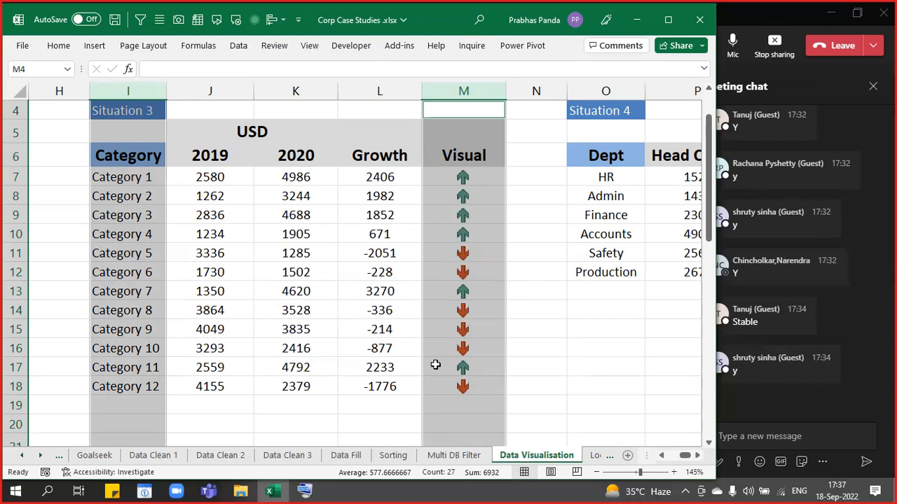
{"action": "left_click", "coordinate": [244, 207]}
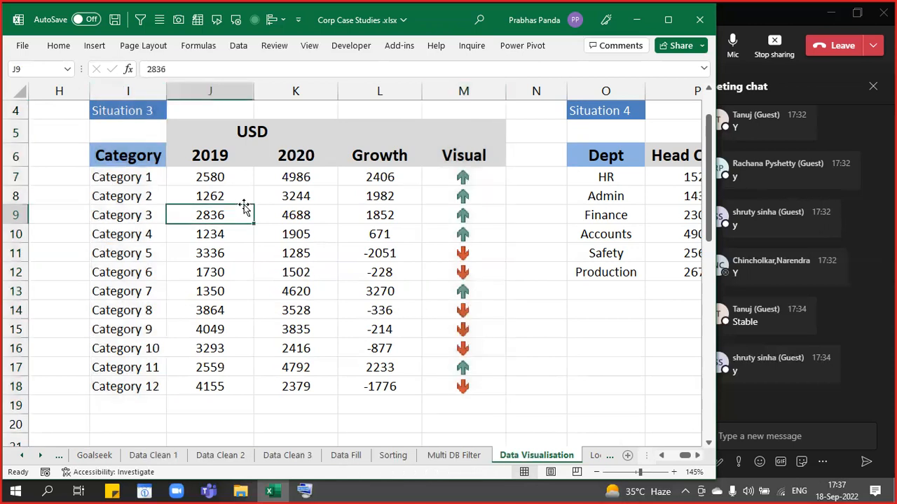
Sort the Situation 3 table I6:L18 by Growth from largest to smallest, treating the first row as headers
{"action": "left_click_drag", "start_coordinate": [130, 154], "coordinate": [389, 391]}
{"action": "key", "text": "alt+h"}
{"action": "key", "text": "s"}
{"action": "key", "text": "u"}
{"action": "left_click", "coordinate": [387, 166]}
{"action": "left_click", "coordinate": [398, 205]}
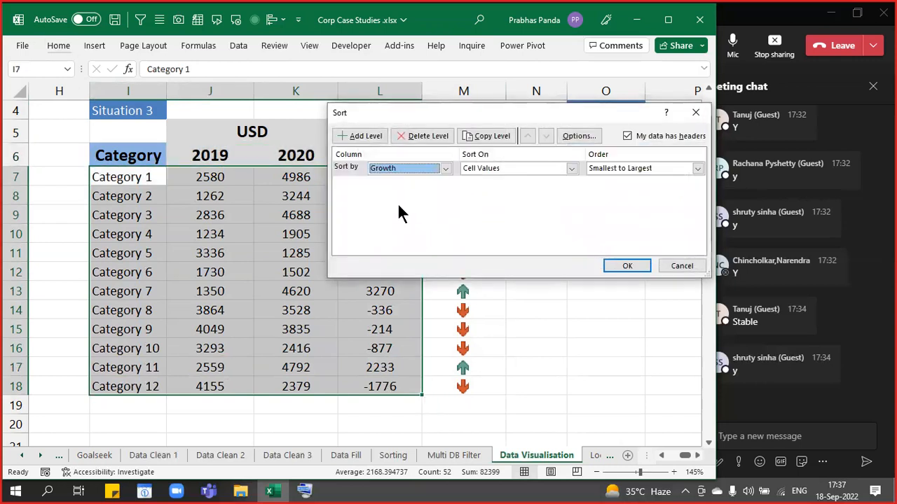
{"action": "left_click", "coordinate": [634, 169]}
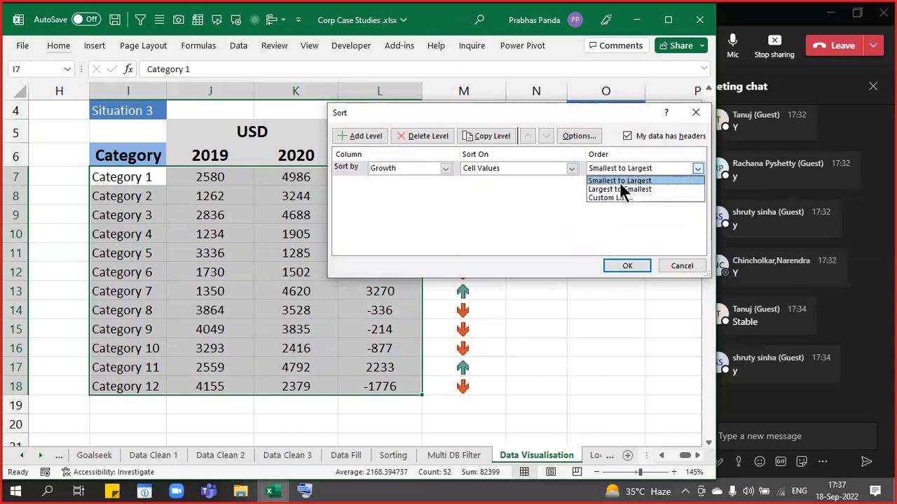
{"action": "left_click", "coordinate": [620, 190]}
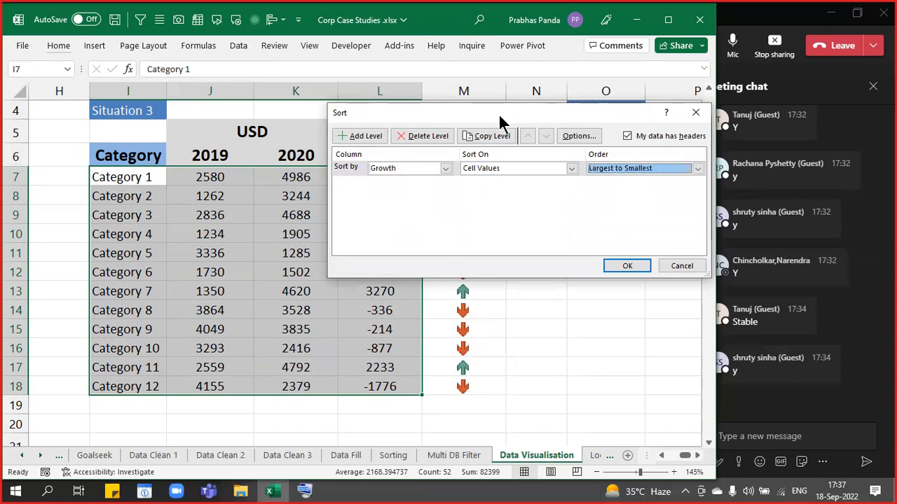
{"action": "left_click_drag", "start_coordinate": [500, 117], "coordinate": [205, 87]}
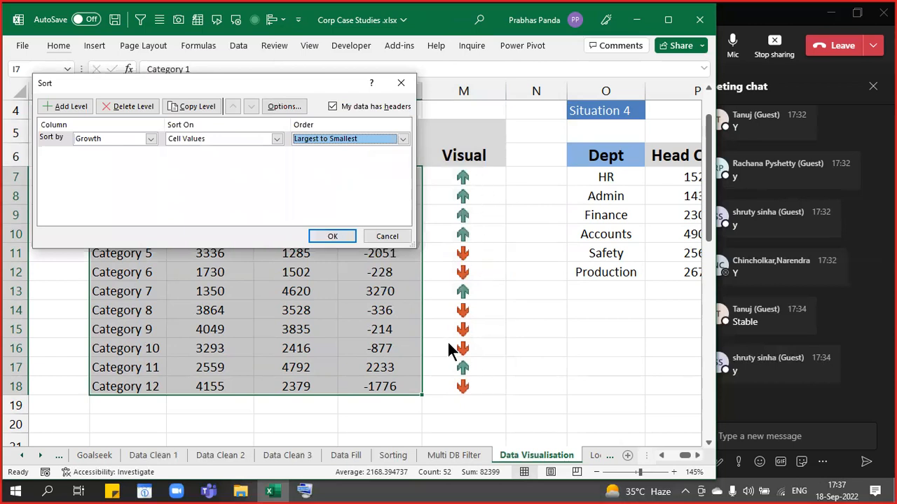
{"action": "left_click", "coordinate": [329, 236]}
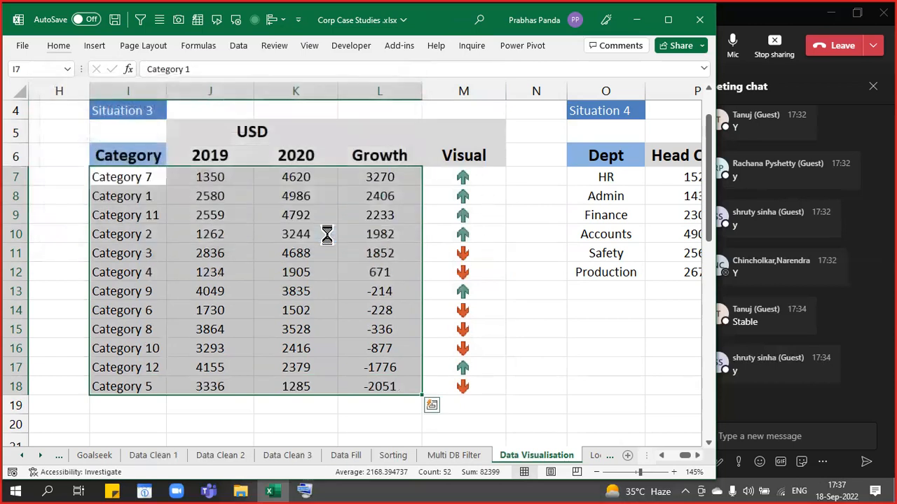
Examine the sorted table's growing categories in rows 7 to 12 and its declining ones in rows 13 to 18
{"action": "left_click", "coordinate": [507, 249]}
{"action": "left_click_drag", "start_coordinate": [160, 176], "coordinate": [462, 262]}
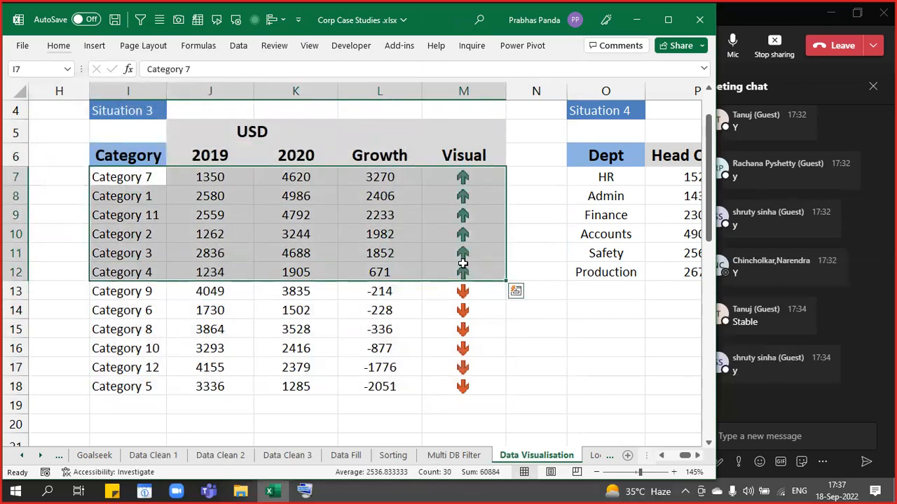
{"action": "left_click_drag", "start_coordinate": [136, 294], "coordinate": [446, 388]}
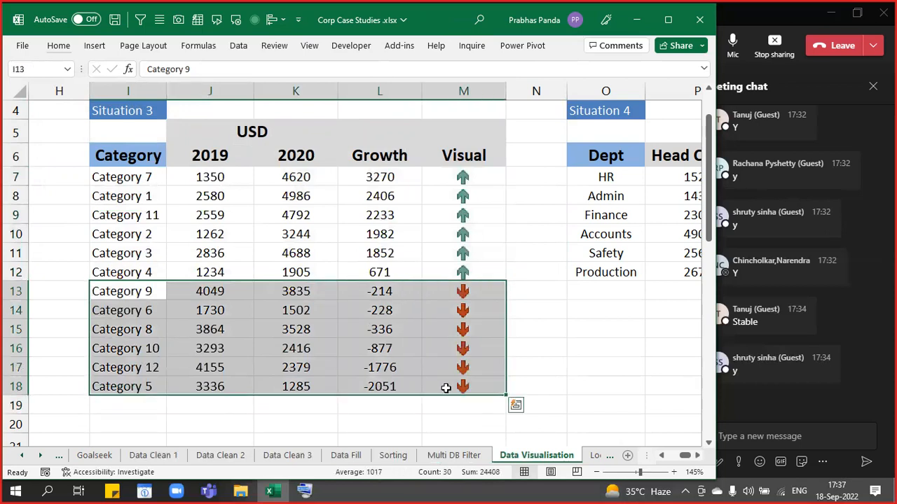
Share the annotated icon set settings screenshot in the Teams meeting chat and return to the Situation 3 table in Excel
{"action": "left_click", "coordinate": [813, 438]}
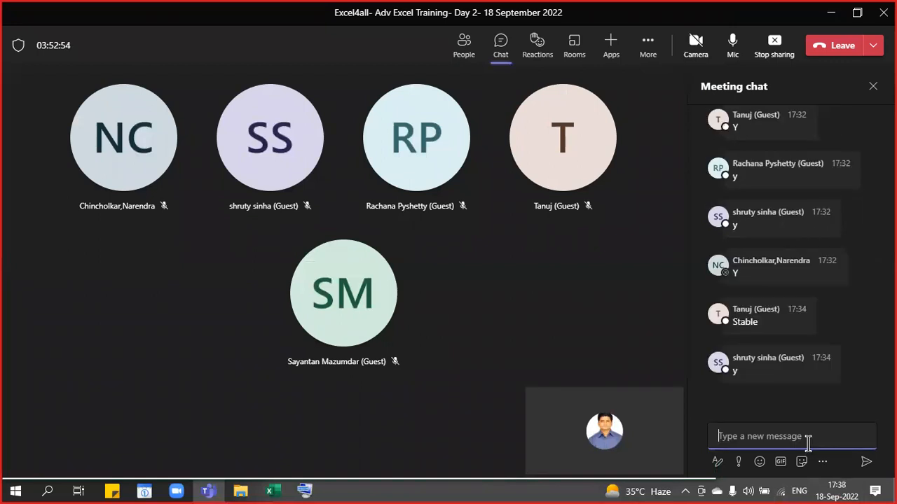
{"action": "key", "text": "alt+Tab"}
{"action": "left_click", "coordinate": [390, 217]}
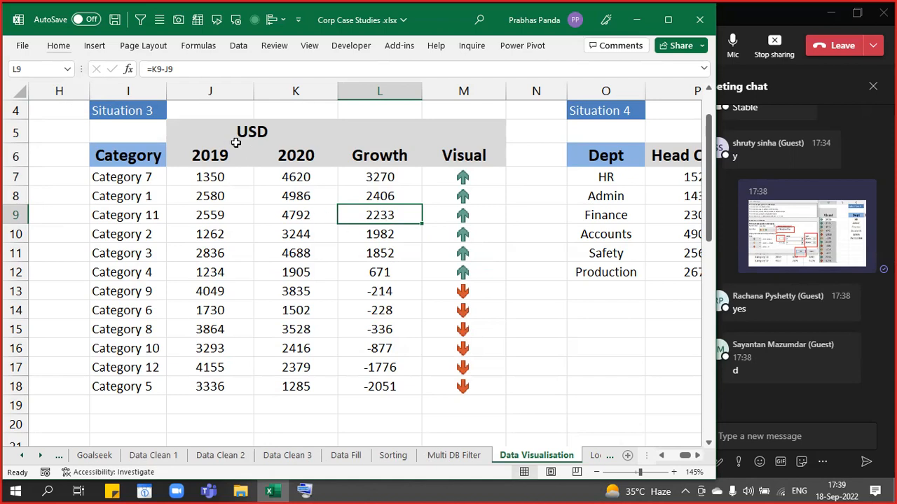
Clear the USD heading in J5 and enter "HOME--- CONDITIONAL FORMATTING---- ICON SETS" in I5
{"action": "left_click", "coordinate": [269, 135]}
{"action": "key", "text": "Delete"}
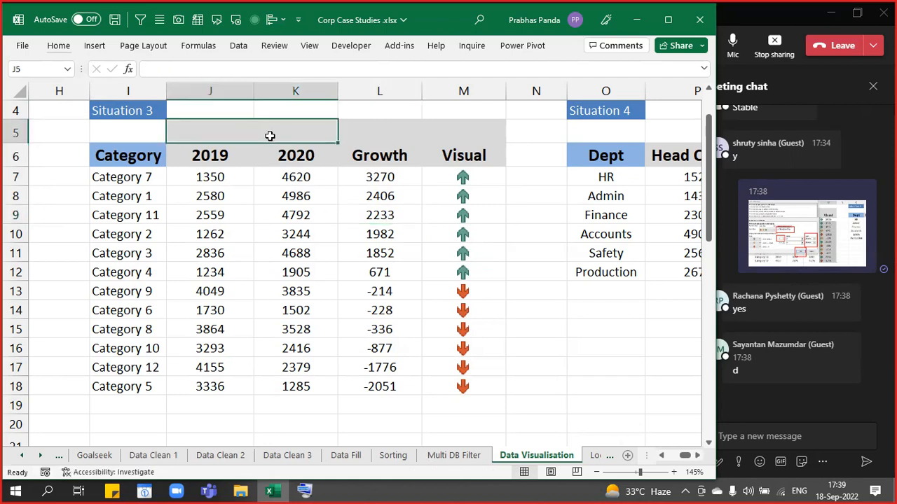
{"action": "key", "text": "Left"}
{"action": "type", "text": "H"}
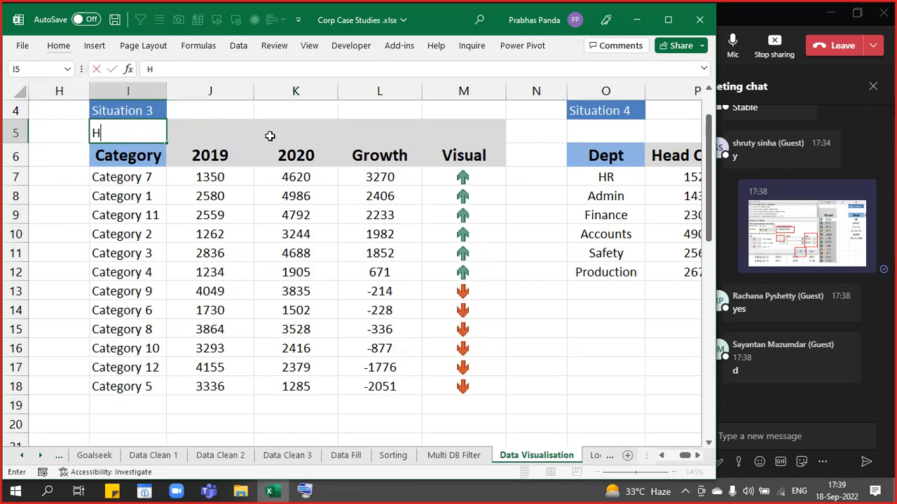
{"action": "type", "text": "OME--- CONDITI"}
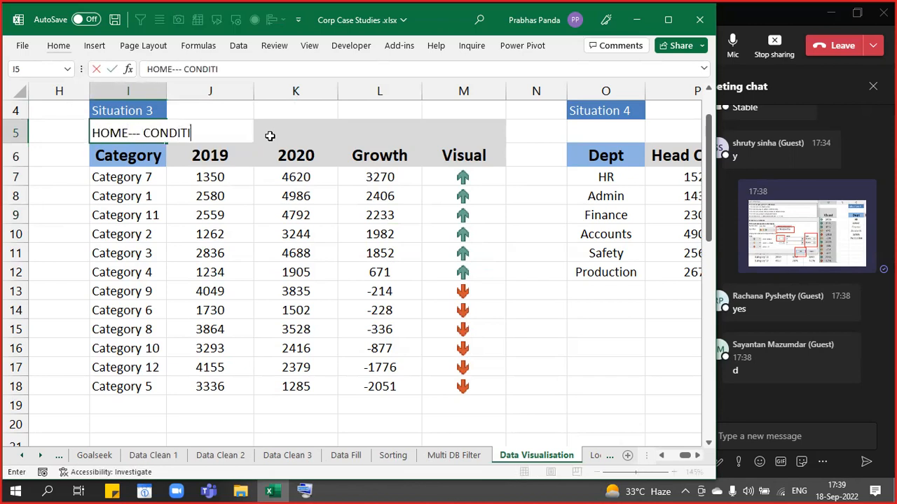
{"action": "type", "text": "ONAL FORMATTIN"}
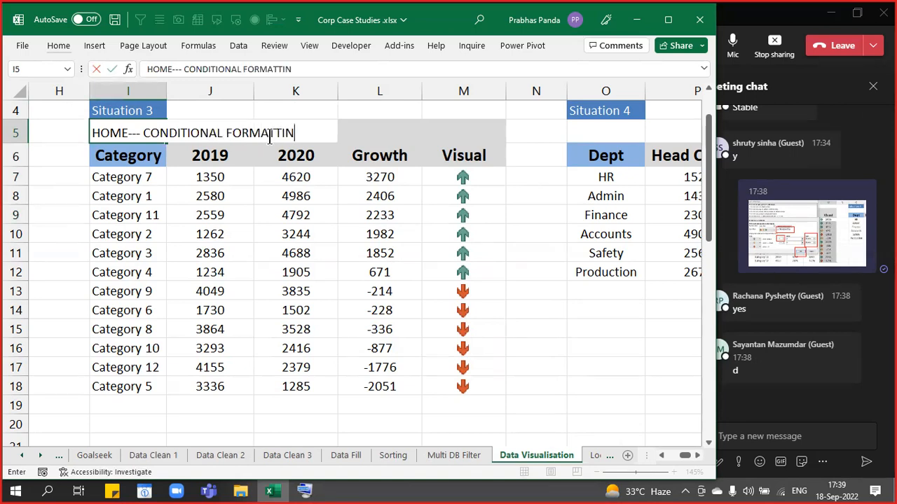
{"action": "type", "text": "G---- ICON SETS"}
{"action": "key", "text": "Return"}
Merge I5:M5 above the Situation 3 table and make its heading bold and underlined
{"action": "key", "text": "Up"}
{"action": "key", "text": "shift+Right"}
{"action": "key", "text": "shift+Right"}
{"action": "key", "text": "shift+Right"}
{"action": "key", "text": "shift+Right"}
{"action": "key", "text": "alt+h"}
{"action": "key", "text": "m"}
{"action": "key", "text": "m"}
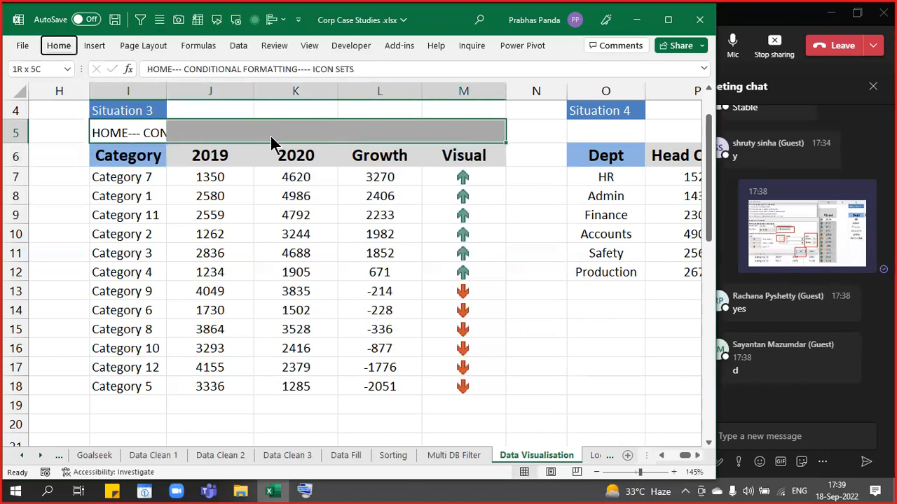
{"action": "key", "text": "ctrl+b"}
{"action": "key", "text": "ctrl+u"}
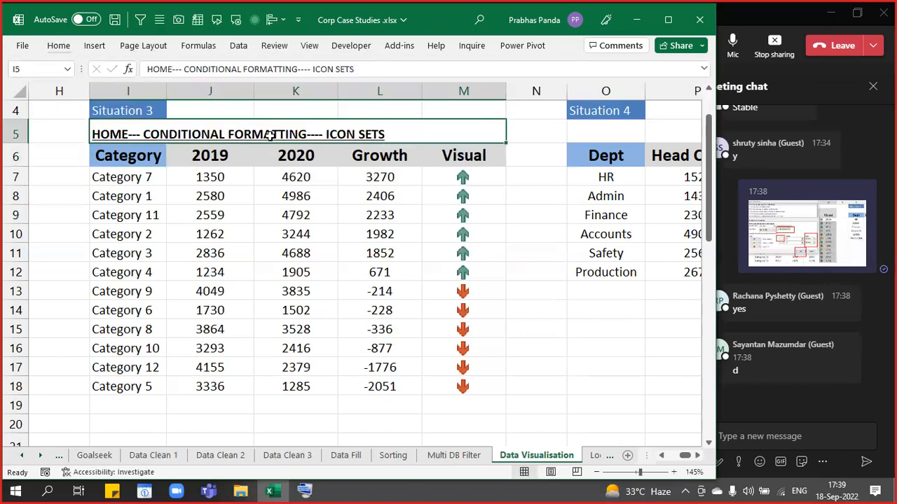
{"action": "key", "text": "Down"}
{"action": "key", "text": "Down"}
{"action": "key", "text": "Down"}
{"action": "key", "text": "Up"}
{"action": "key", "text": "Up"}
{"action": "key", "text": "Up"}
{"action": "key", "text": "Up"}
{"action": "key", "text": "Up"}
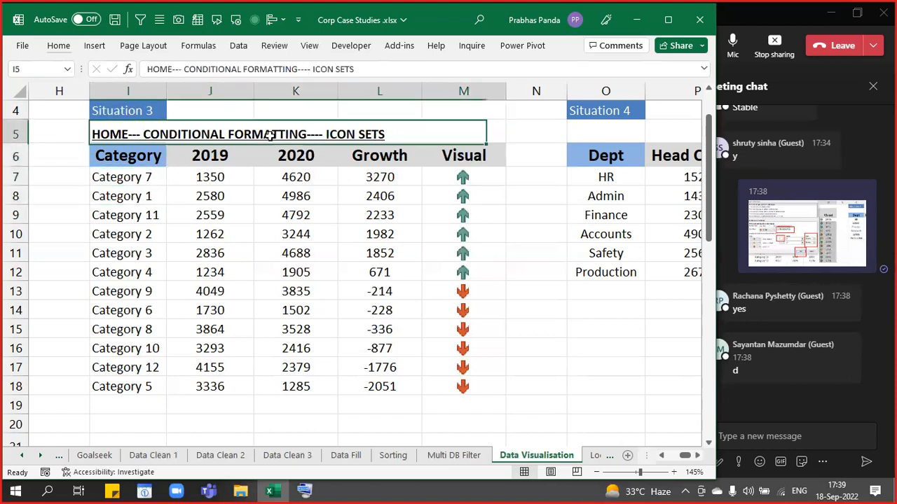
{"action": "key", "text": "Up"}
{"action": "key", "text": "Up"}
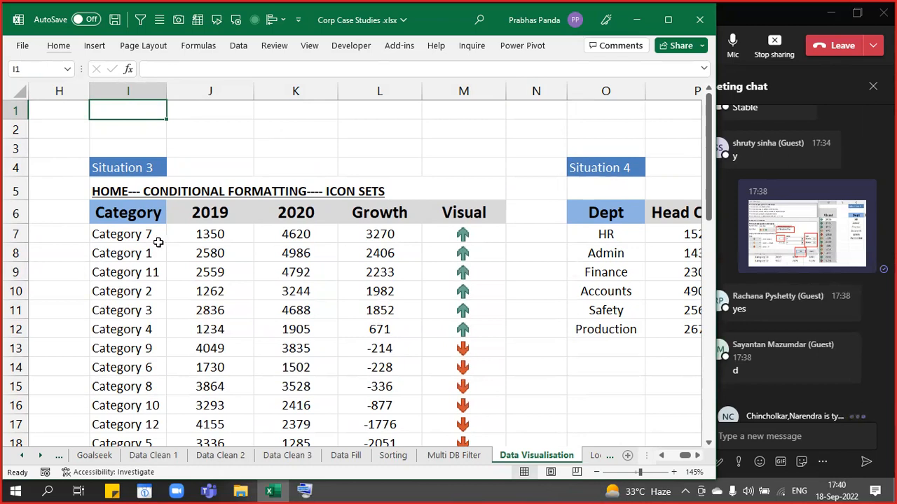
Reapply the sort on Situation 3's I6:L18 by Growth cell values, largest to smallest, with headers
{"action": "scroll", "coordinate": [155, 242], "scroll_direction": "down", "scroll_amount": 1}
{"action": "left_click_drag", "start_coordinate": [119, 154], "coordinate": [372, 386]}
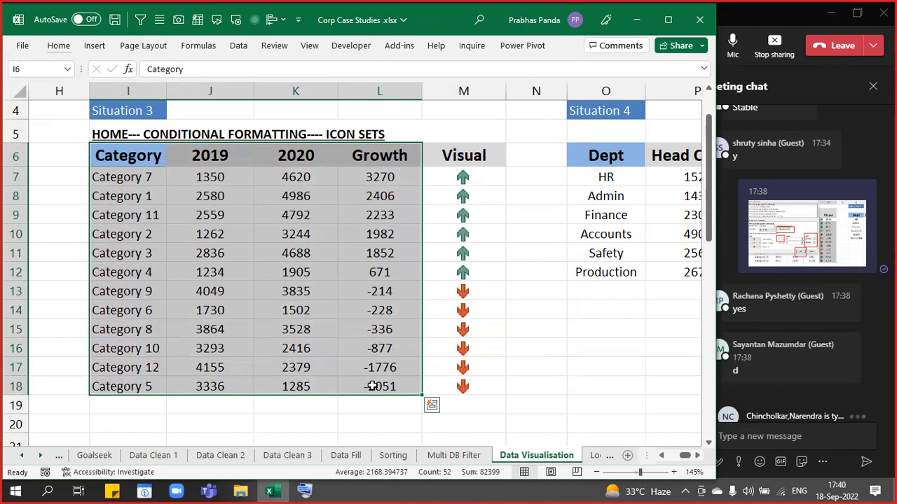
{"action": "key", "text": "alt+d"}
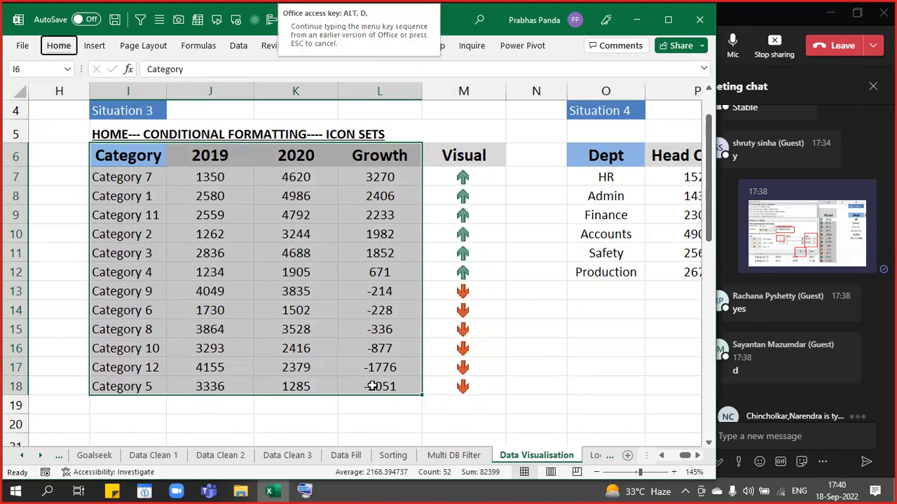
{"action": "key", "text": "s"}
{"action": "left_click_drag", "start_coordinate": [216, 88], "coordinate": [239, 227]}
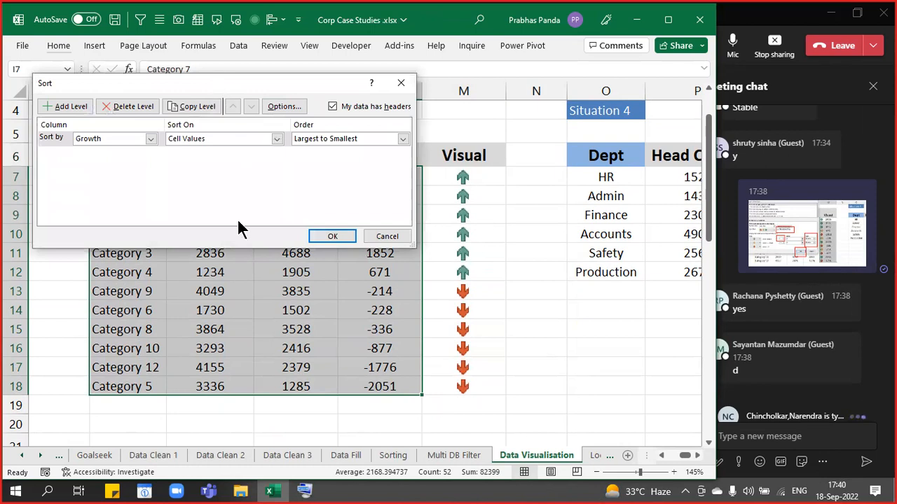
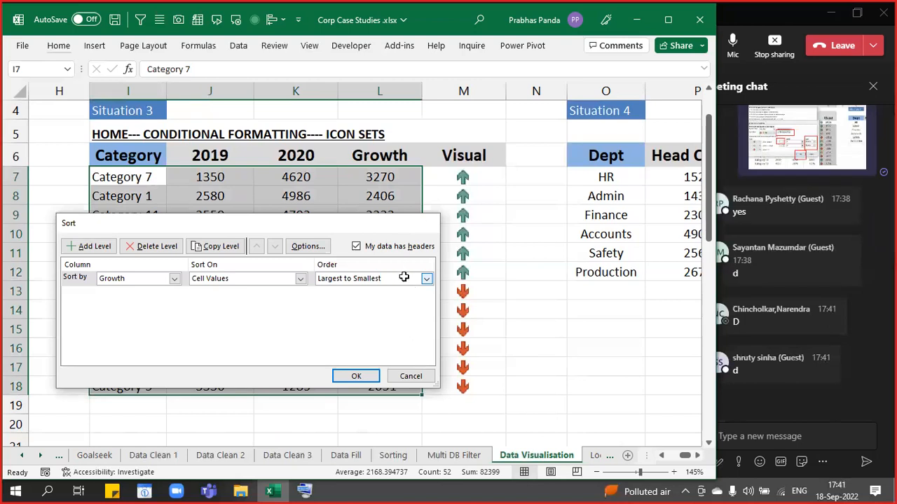
{"action": "key", "text": "Return"}
Review the visuals of Situations 1 to 3 along row 6, moving across the sheet to Situation 4
{"action": "key", "text": "Home"}
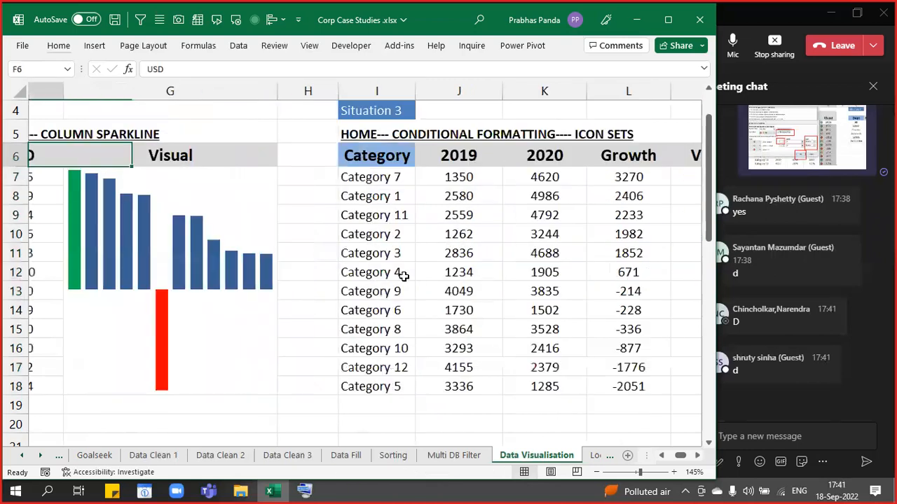
{"action": "key", "text": "Right"}
{"action": "key", "text": "Right"}
{"action": "key", "text": "Right"}
{"action": "key", "text": "Right"}
{"action": "key", "text": "Right"}
{"action": "key", "text": "Right"}
{"action": "key", "text": "Right"}
{"action": "key", "text": "Right"}
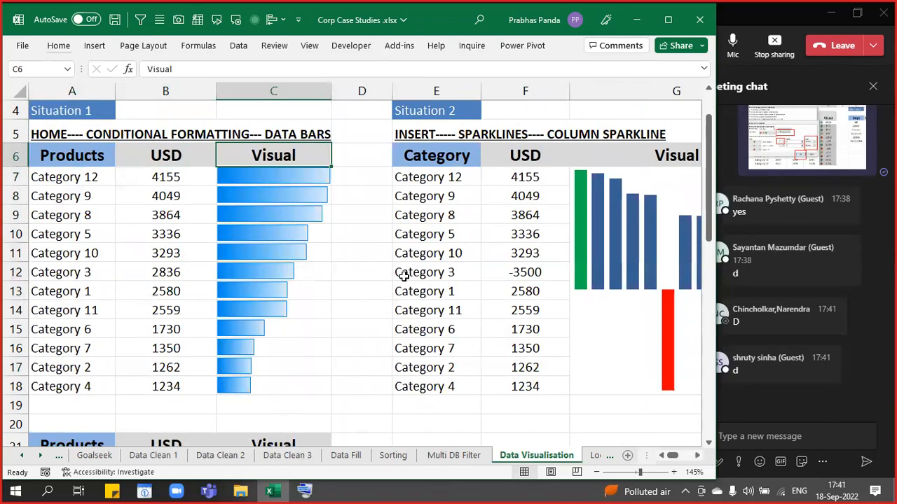
{"action": "key", "text": "Right"}
{"action": "key", "text": "Right"}
{"action": "key", "text": "Right"}
{"action": "key", "text": "Right"}
{"action": "key", "text": "Right"}
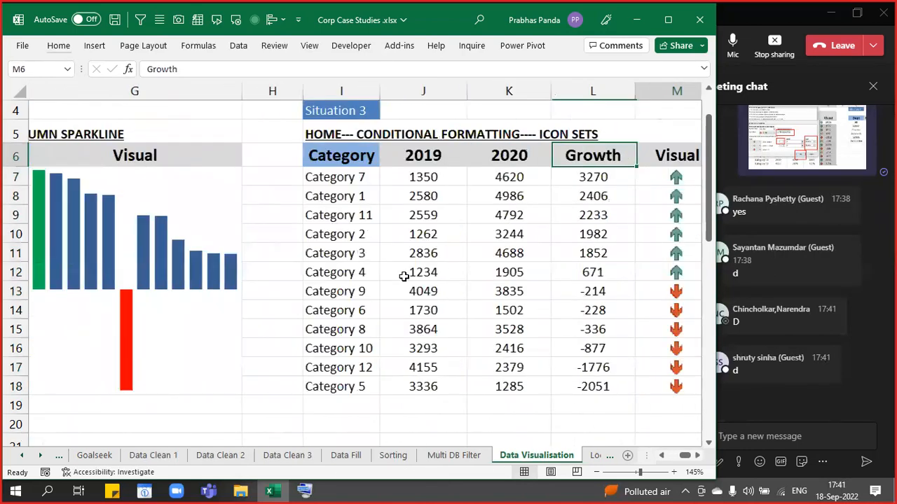
{"action": "key", "text": "Right"}
{"action": "key", "text": "Right"}
{"action": "key", "text": "Right"}
{"action": "key", "text": "Right"}
{"action": "key", "text": "Right"}
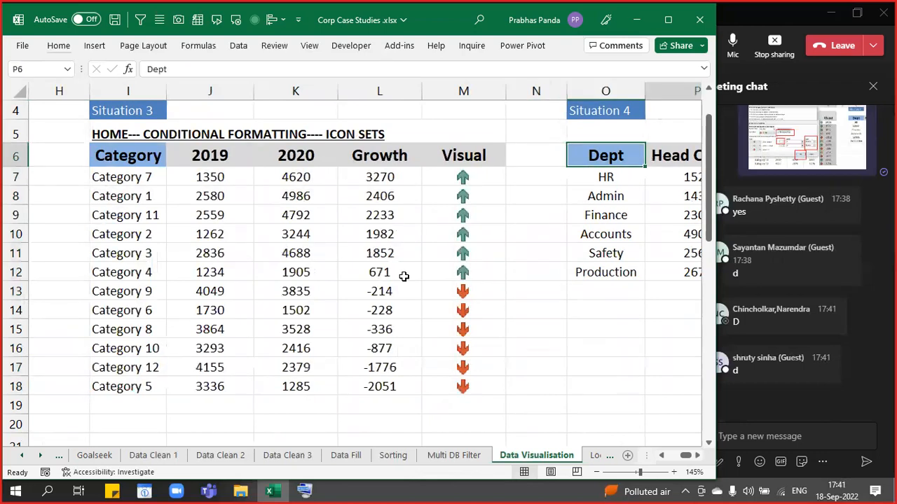
{"action": "key", "text": "Right"}
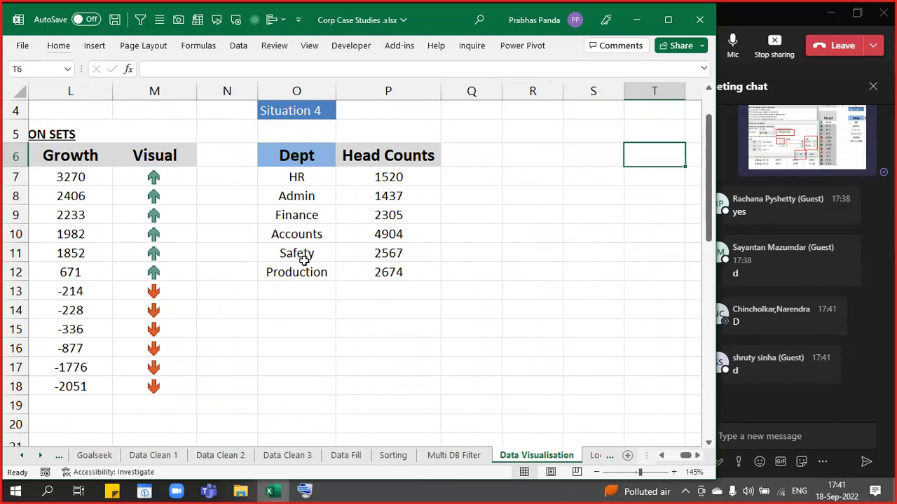
Examine Situation 4's Dept and Head Counts table and the empty area beside it
{"action": "scroll", "coordinate": [367, 200], "scroll_direction": "down", "scroll_amount": 1}
{"action": "left_click", "coordinate": [458, 208]}
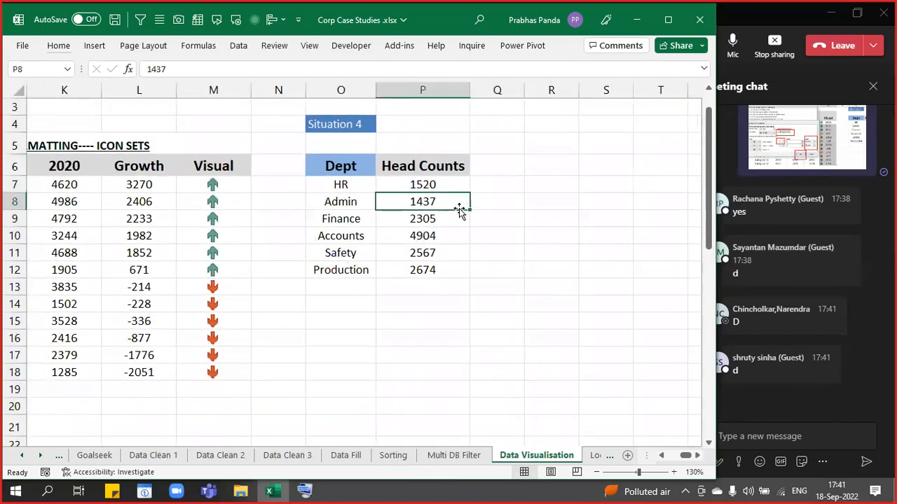
{"action": "key", "text": "Right"}
{"action": "key", "text": "Right"}
{"action": "key", "text": "Right"}
{"action": "key", "text": "Right"}
{"action": "key", "text": "Right"}
{"action": "key", "text": "Right"}
{"action": "key", "text": "Right"}
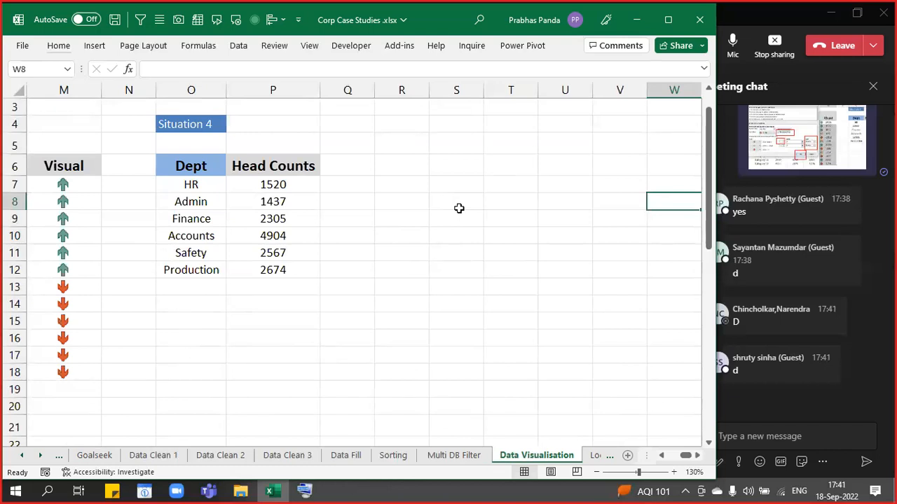
Open Microsoft Edge and load the Google home page
{"action": "key", "text": "super"}
{"action": "type", "text": "ED"}
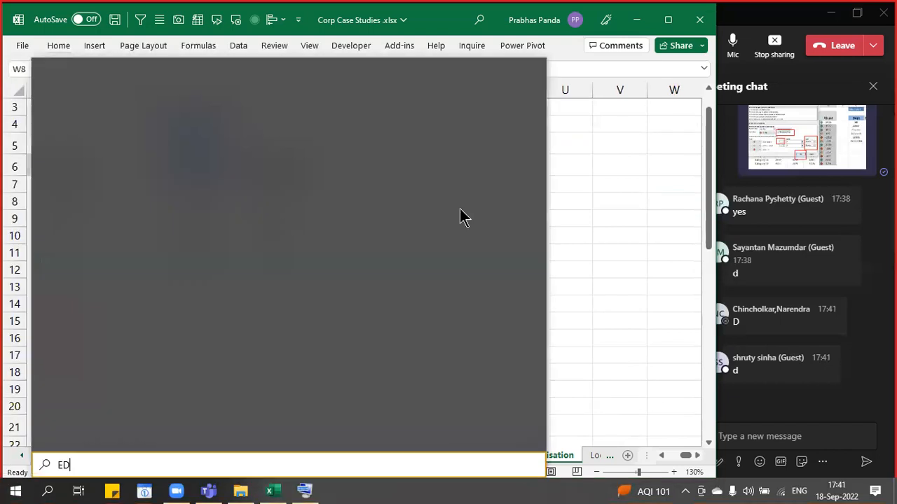
{"action": "type", "text": "GE"}
{"action": "key", "text": "Return"}
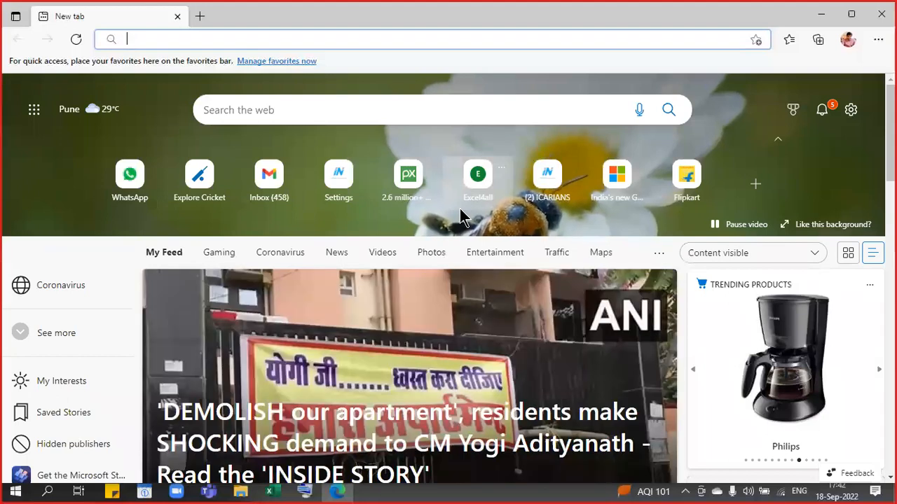
{"action": "type", "text": "GOO"}
{"action": "key", "text": "Return"}
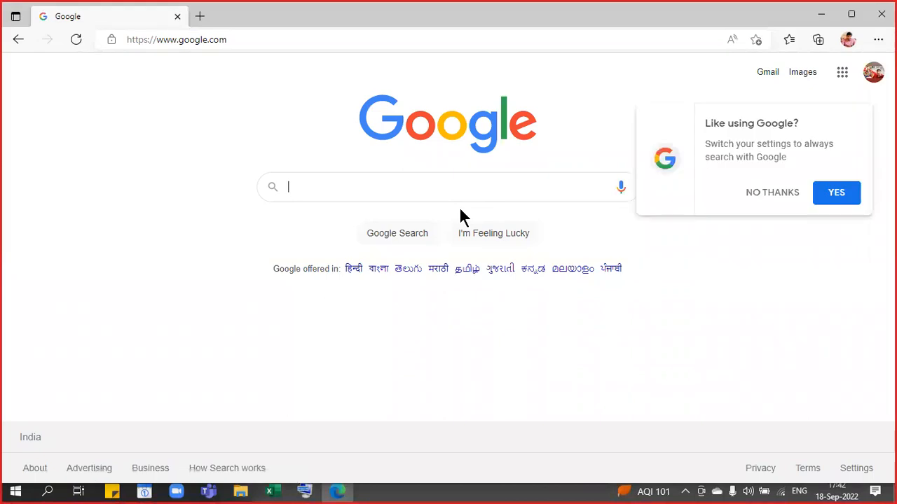
Search Google Images for "people graph" and open the Employees Age Group Wise example
{"action": "type", "text": "people"}
{"action": "left_click", "coordinate": [460, 213]}
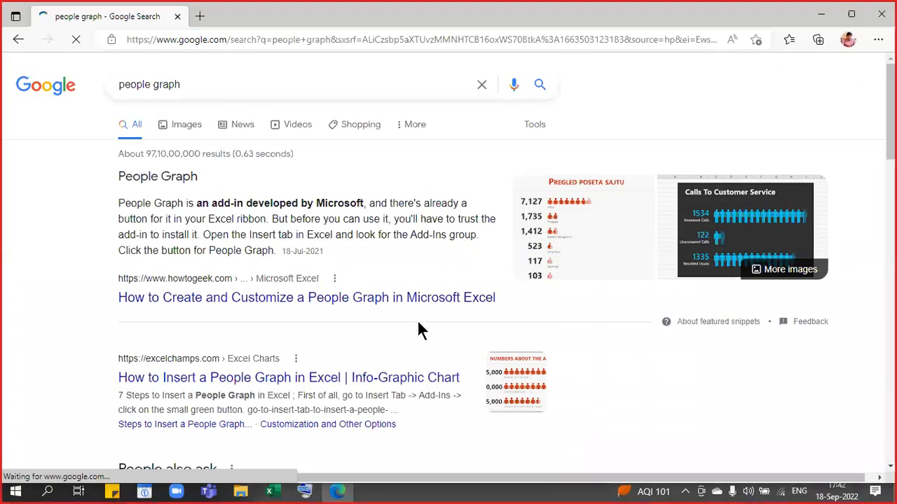
{"action": "left_click", "coordinate": [184, 125]}
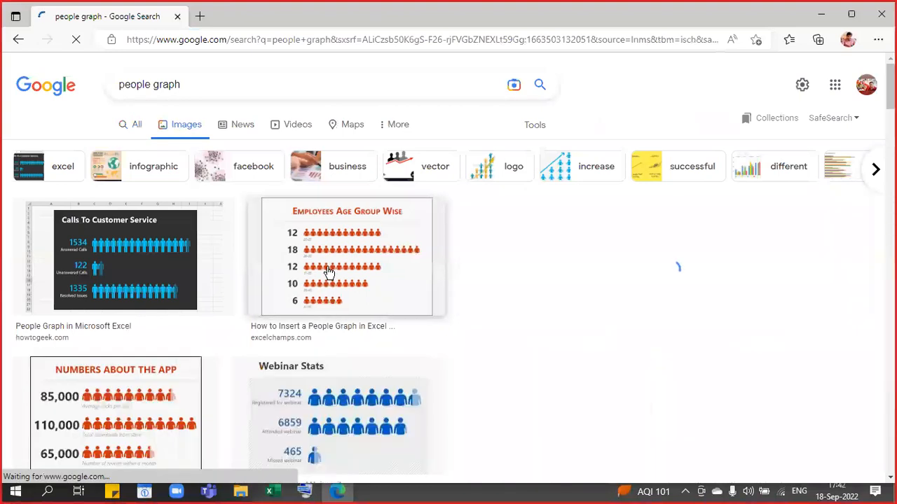
{"action": "left_click", "coordinate": [329, 272]}
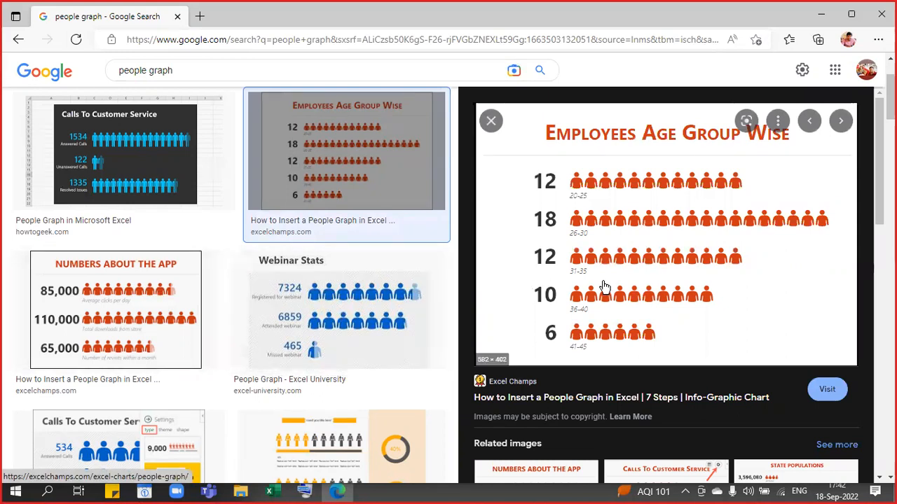
Browse the people graph image results, preview the Sales By Location example, and close the preview
{"action": "scroll", "coordinate": [254, 267], "scroll_direction": "down", "scroll_amount": 8}
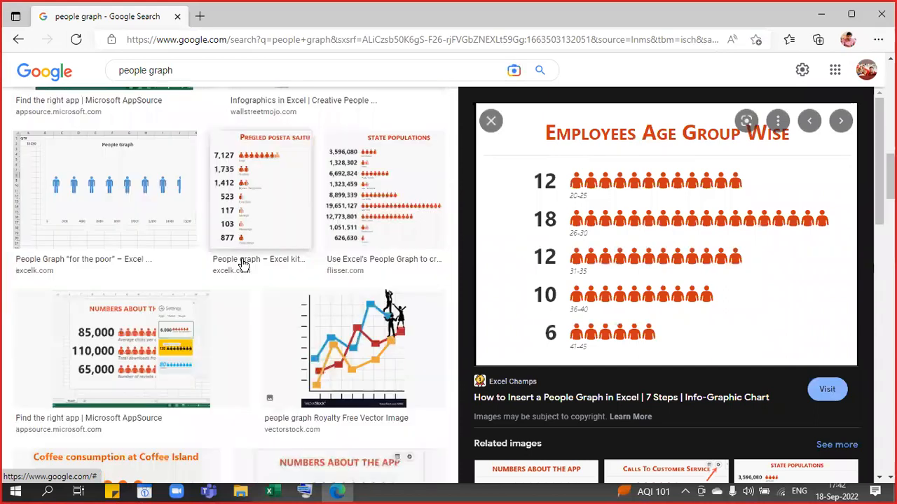
{"action": "scroll", "coordinate": [241, 257], "scroll_direction": "down", "scroll_amount": 5}
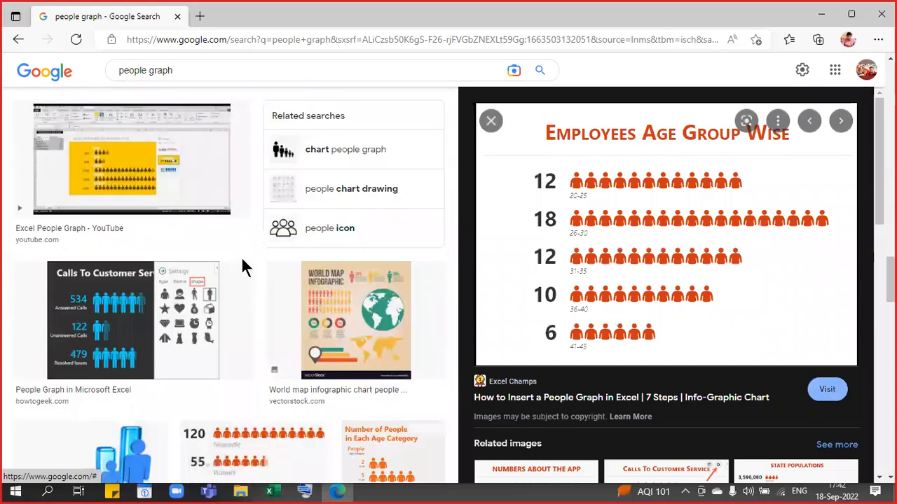
{"action": "scroll", "coordinate": [241, 257], "scroll_direction": "up", "scroll_amount": 3}
{"action": "scroll", "coordinate": [241, 263], "scroll_direction": "down", "scroll_amount": 10}
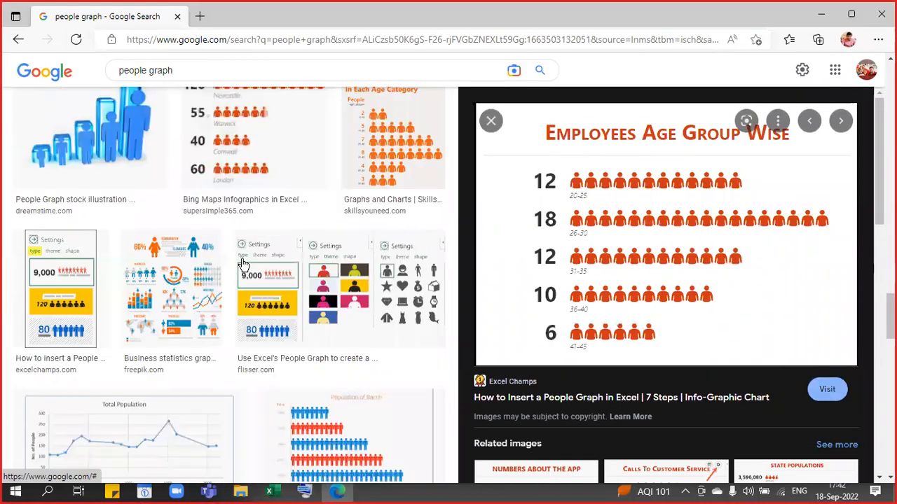
{"action": "scroll", "coordinate": [243, 265], "scroll_direction": "down", "scroll_amount": 10}
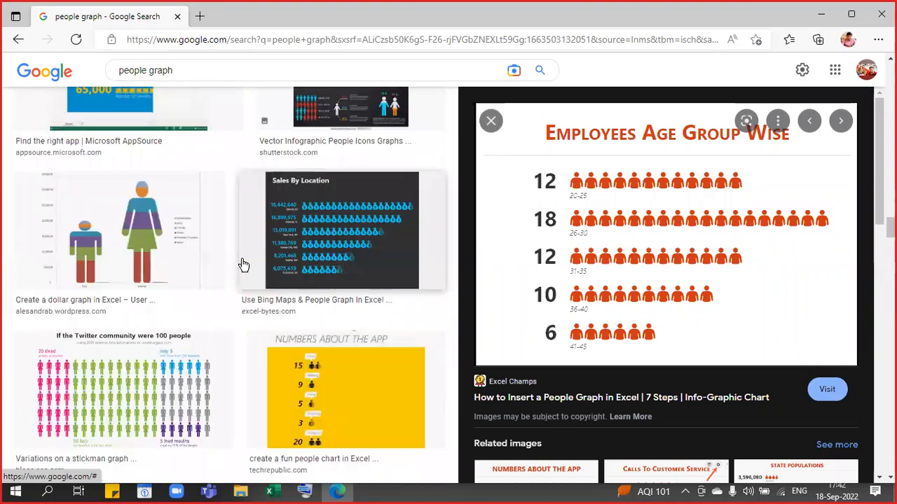
{"action": "left_click", "coordinate": [315, 188]}
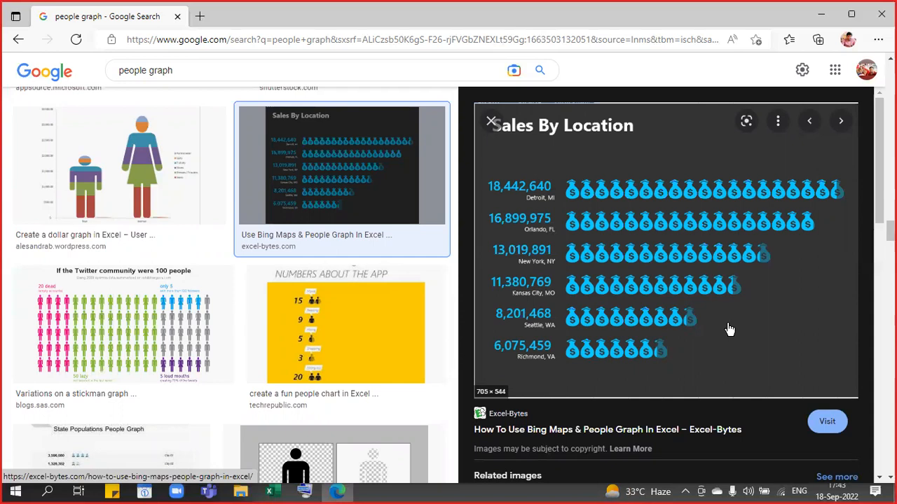
{"action": "left_click", "coordinate": [491, 121]}
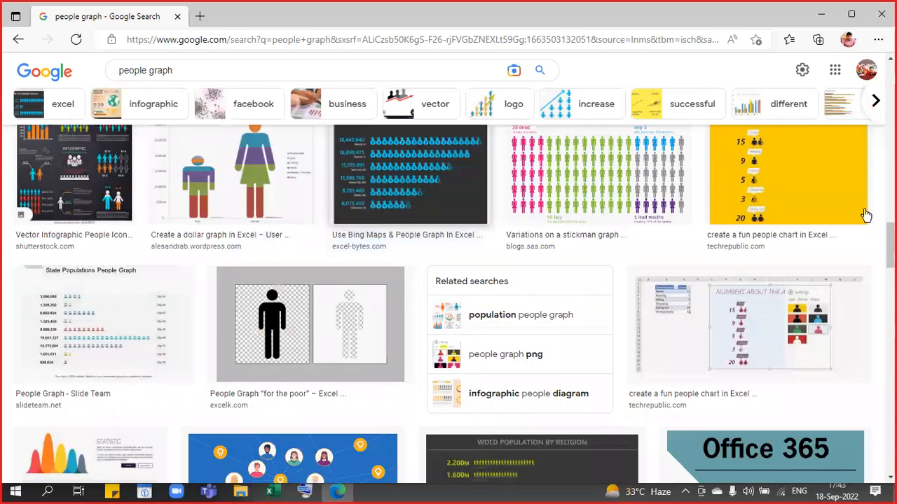
{"action": "scroll", "coordinate": [866, 215], "scroll_direction": "up", "scroll_amount": 5}
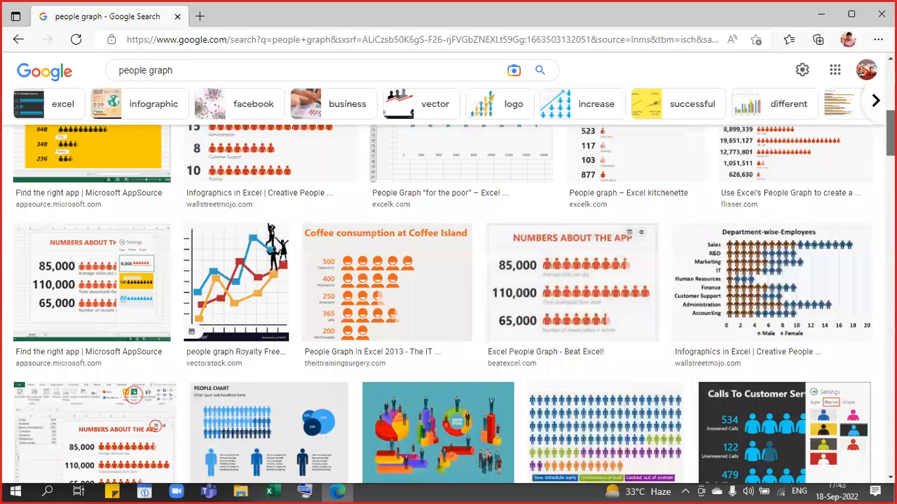
{"action": "scroll", "coordinate": [568, 231], "scroll_direction": "up", "scroll_amount": 10}
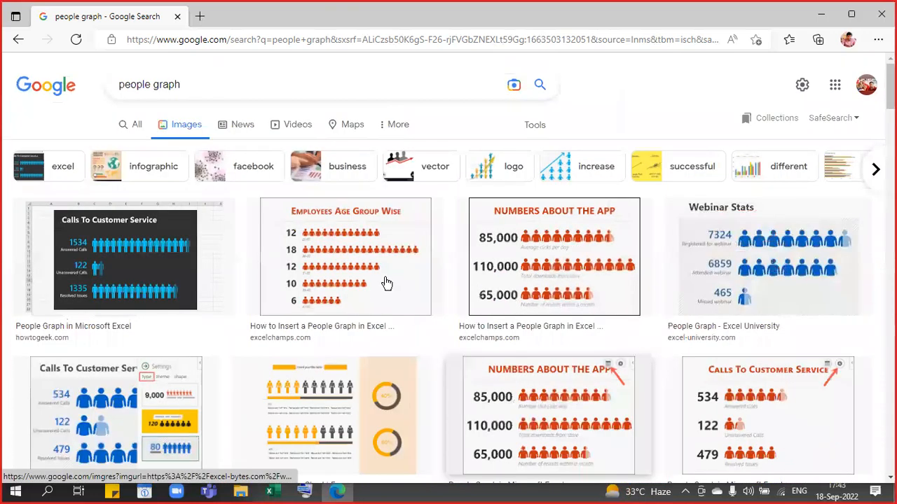
Switch back to the Excel workbook and insert a People Graph add-in on the Data Visualisation sheet
{"action": "left_click", "coordinate": [382, 280]}
{"action": "left_click", "coordinate": [828, 17]}
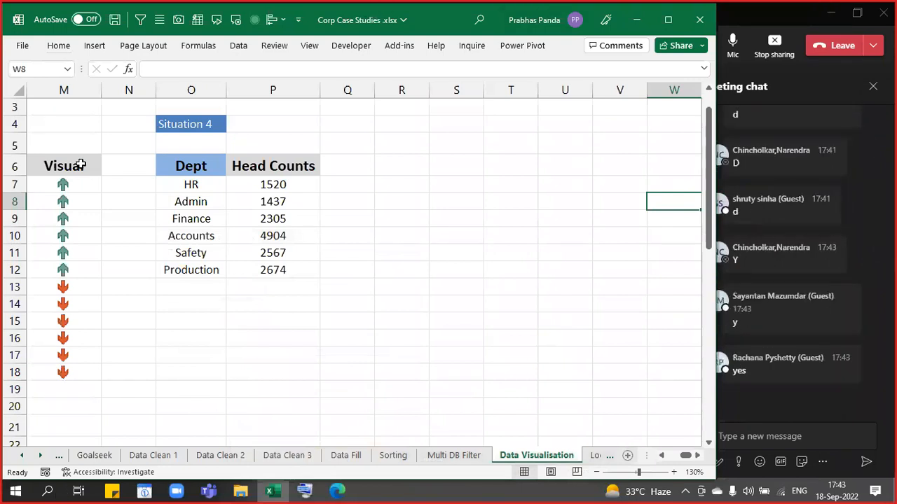
{"action": "left_click", "coordinate": [95, 46]}
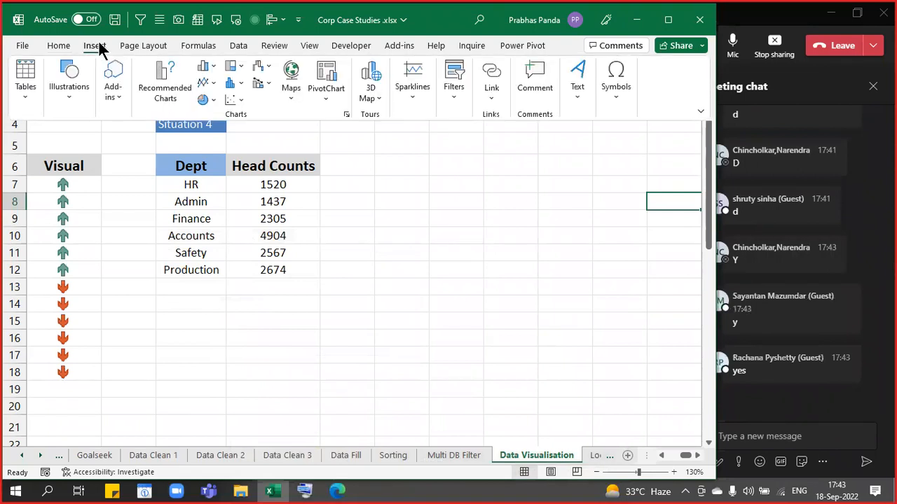
{"action": "left_click", "coordinate": [121, 93]}
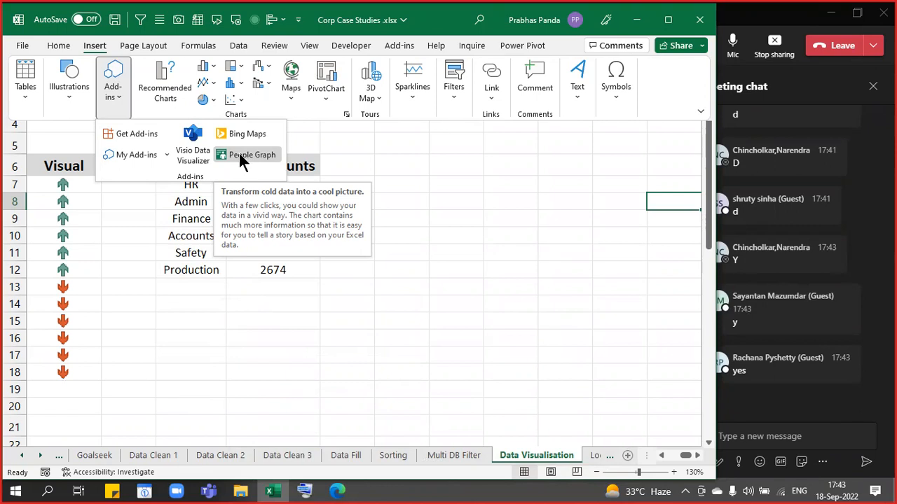
{"action": "left_click", "coordinate": [242, 156]}
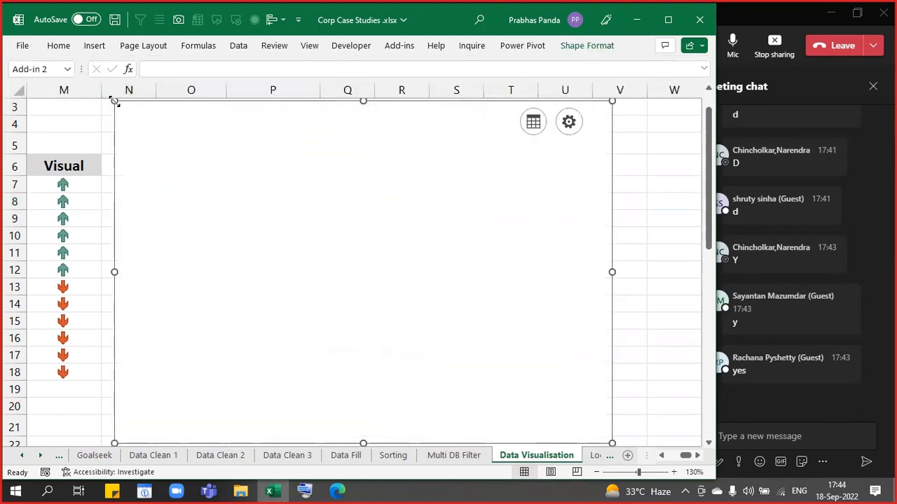
Shrink the people graph and place it just beside the Situation 4 Dept and Head Counts table, starting at column Q
{"action": "left_click_drag", "start_coordinate": [114, 109], "coordinate": [212, 202]}
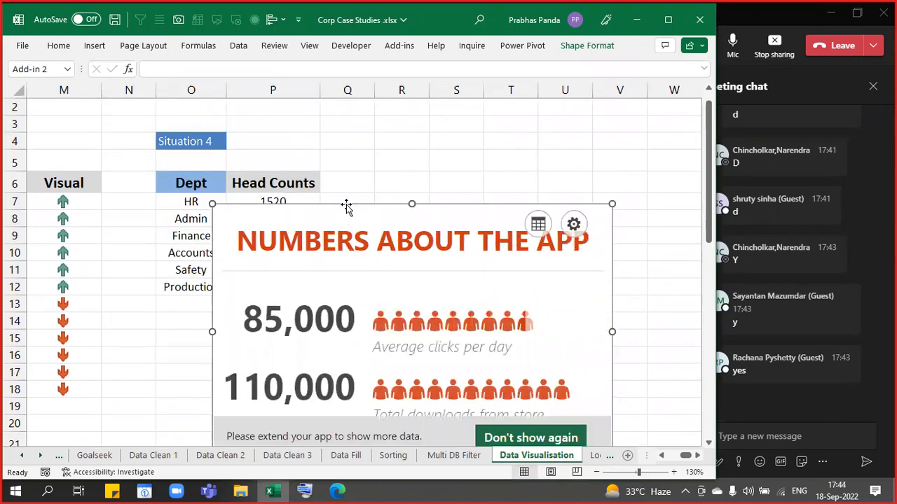
{"action": "left_click_drag", "start_coordinate": [347, 203], "coordinate": [439, 115]}
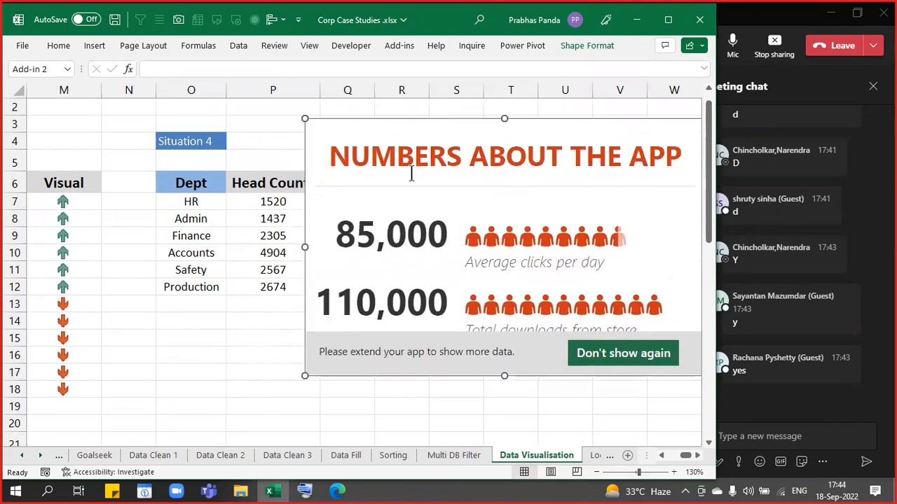
{"action": "left_click", "coordinate": [186, 313]}
{"action": "scroll", "coordinate": [212, 321], "scroll_direction": "down", "scroll_amount": 2, "text": "ctrl"}
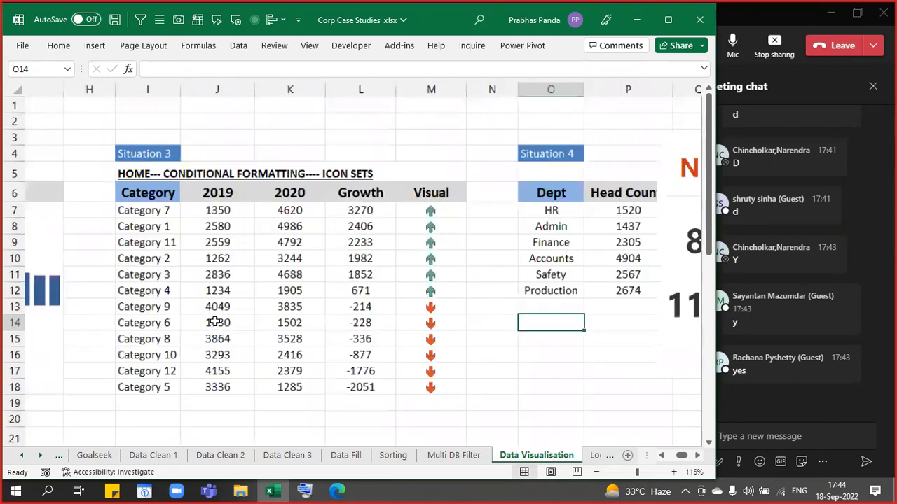
{"action": "scroll", "coordinate": [214, 321], "scroll_direction": "down", "scroll_amount": 1, "text": "ctrl"}
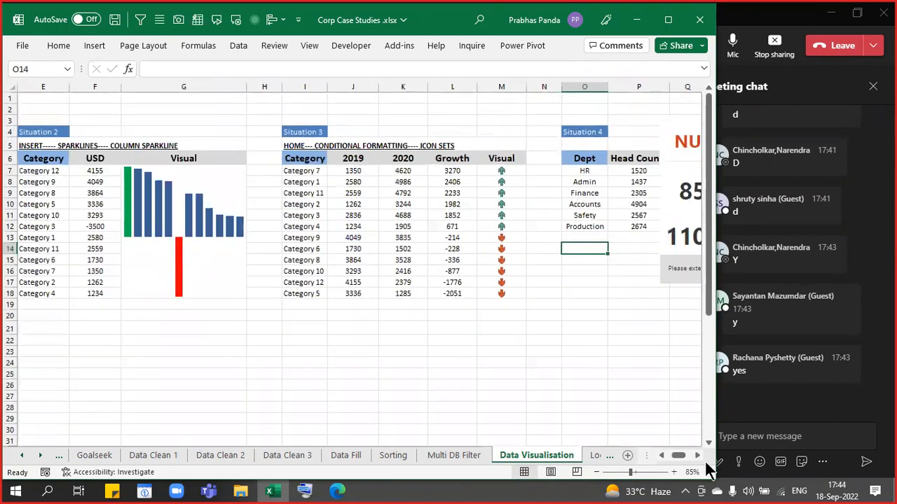
{"action": "left_click", "coordinate": [698, 455]}
{"action": "left_click_drag", "start_coordinate": [699, 456], "coordinate": [699, 455]}
{"action": "left_click", "coordinate": [210, 116]}
{"action": "left_click_drag", "start_coordinate": [194, 120], "coordinate": [232, 119]}
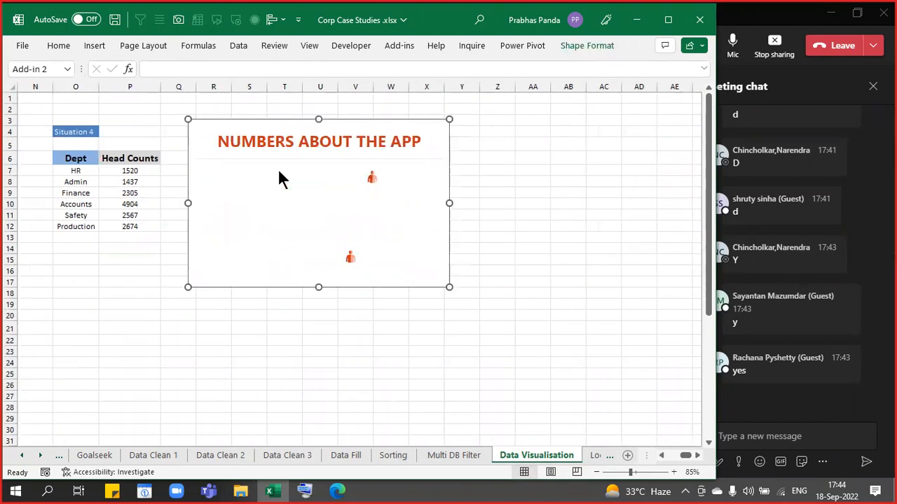
{"action": "key", "text": "ctrl"}
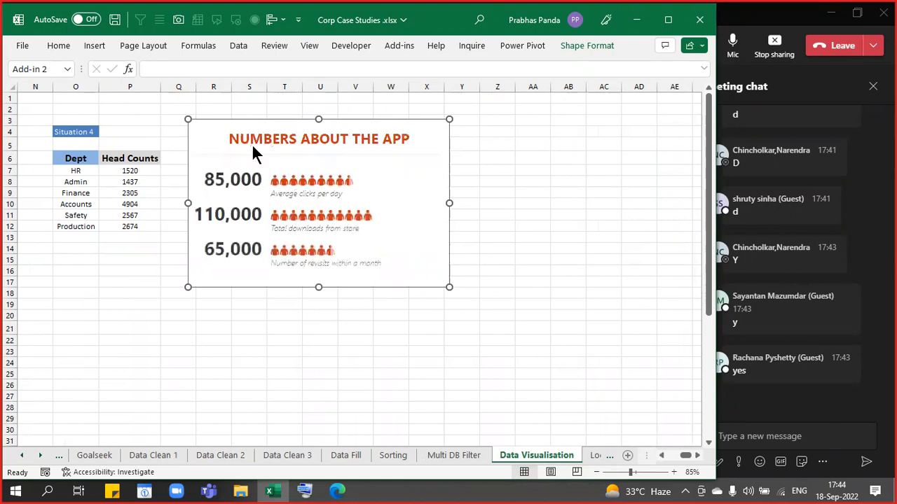
{"action": "left_click_drag", "start_coordinate": [218, 120], "coordinate": [209, 119]}
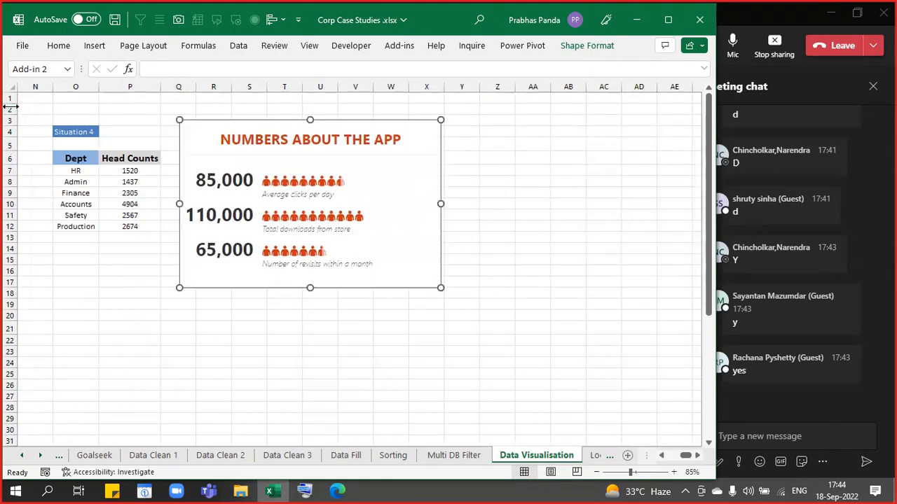
Enlarge the people graph to about column Z and row 21 so that all its sample rows fit
{"action": "scroll", "coordinate": [24, 113], "scroll_direction": "up", "scroll_amount": 2}
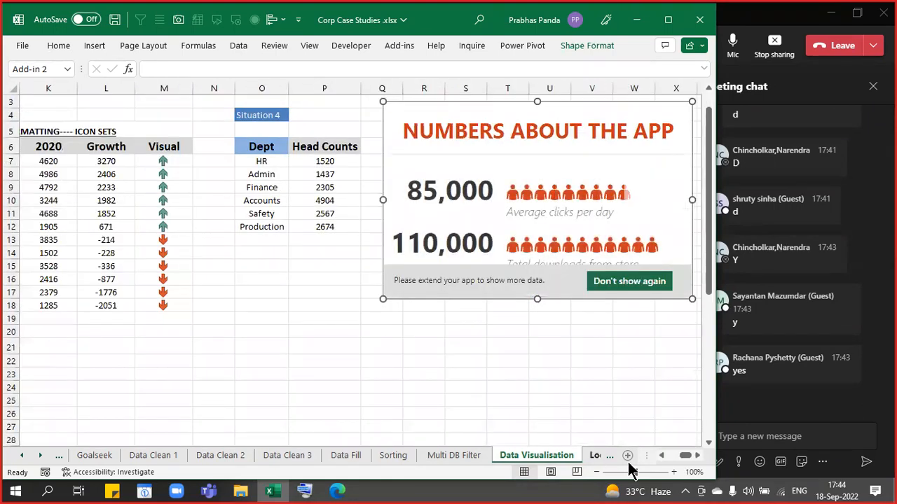
{"action": "left_click", "coordinate": [696, 456]}
{"action": "left_click", "coordinate": [697, 455]}
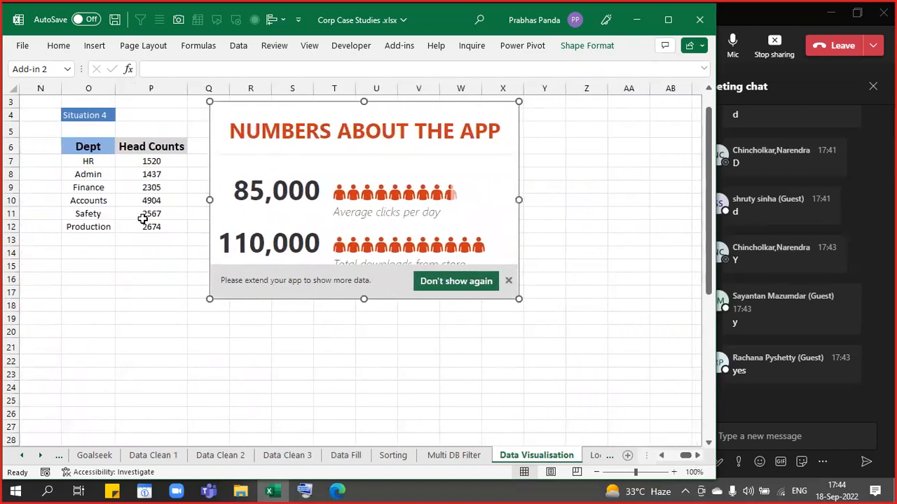
{"action": "left_click_drag", "start_coordinate": [519, 299], "coordinate": [595, 345]}
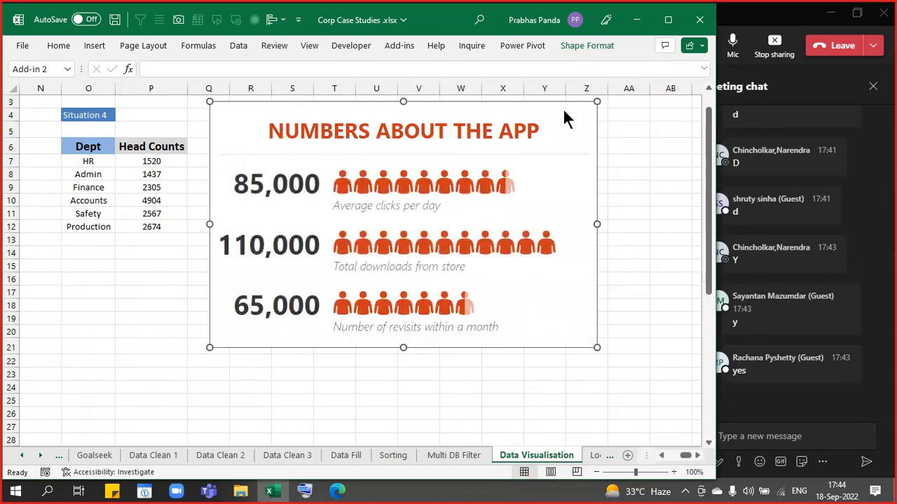
Replace the people graph's title with "Head Counts"
{"action": "mouse_move", "coordinate": [527, 108]}
{"action": "left_click", "coordinate": [535, 119]}
{"action": "mouse_move", "coordinate": [534, 119]}
{"action": "left_click", "coordinate": [534, 119]}
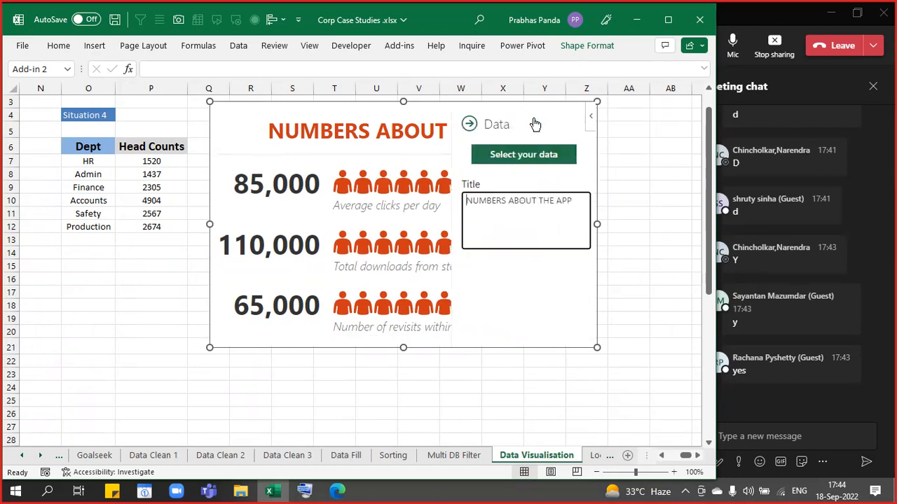
{"action": "left_click_drag", "start_coordinate": [581, 201], "coordinate": [458, 195]}
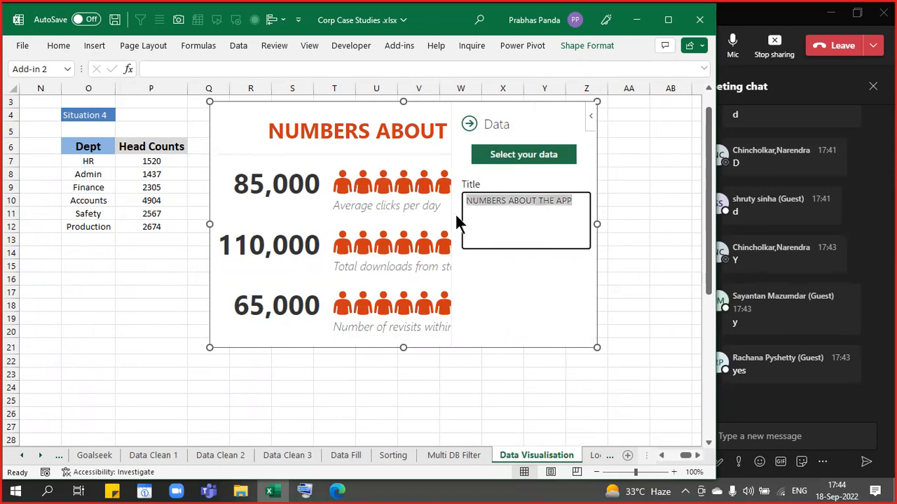
{"action": "type", "text": "He"}
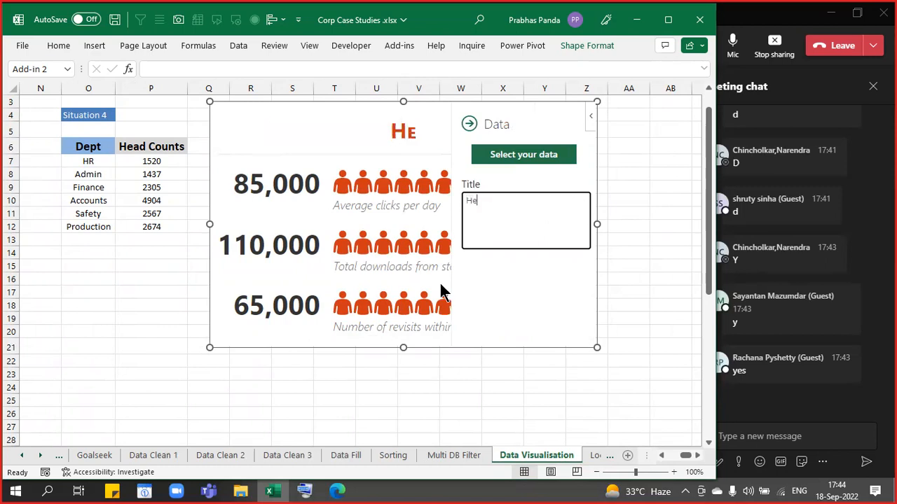
{"action": "type", "text": "ad Counts"}
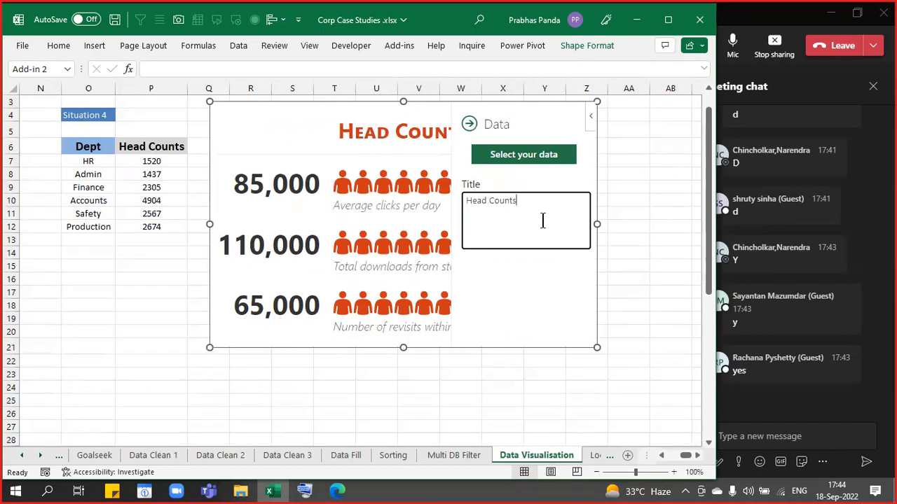
Create the people graph from the department names and head counts in O7:P12
{"action": "left_click", "coordinate": [525, 156]}
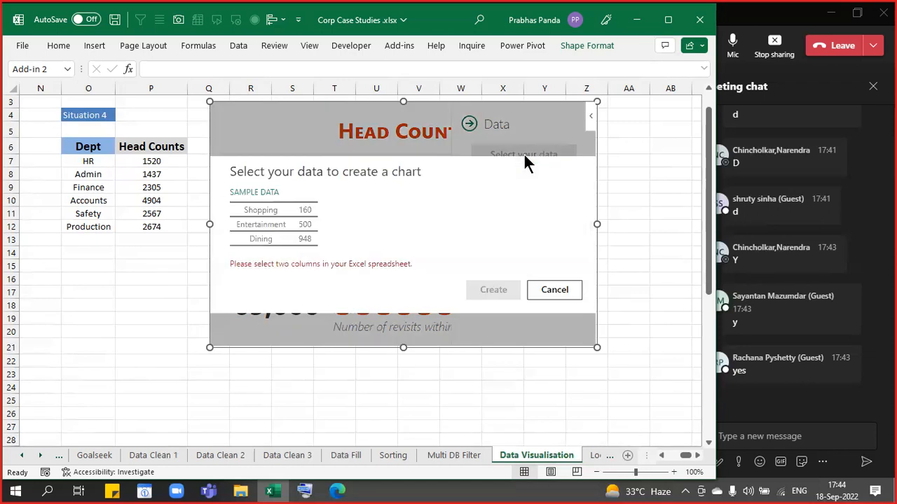
{"action": "left_click_drag", "start_coordinate": [109, 161], "coordinate": [154, 229]}
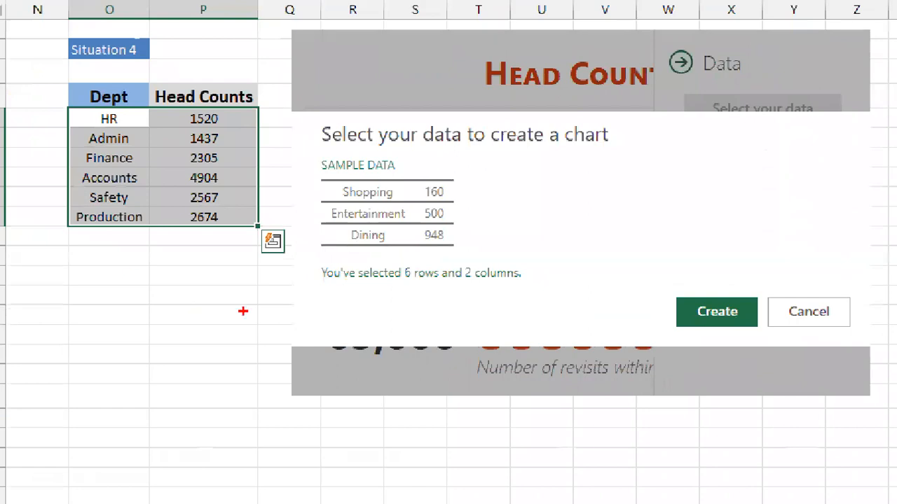
{"action": "mouse_move", "coordinate": [304, 251]}
{"action": "left_mouse_down"}
{"action": "mouse_move", "coordinate": [537, 294]}
{"action": "mouse_move", "coordinate": [549, 306]}
{"action": "left_mouse_up"}
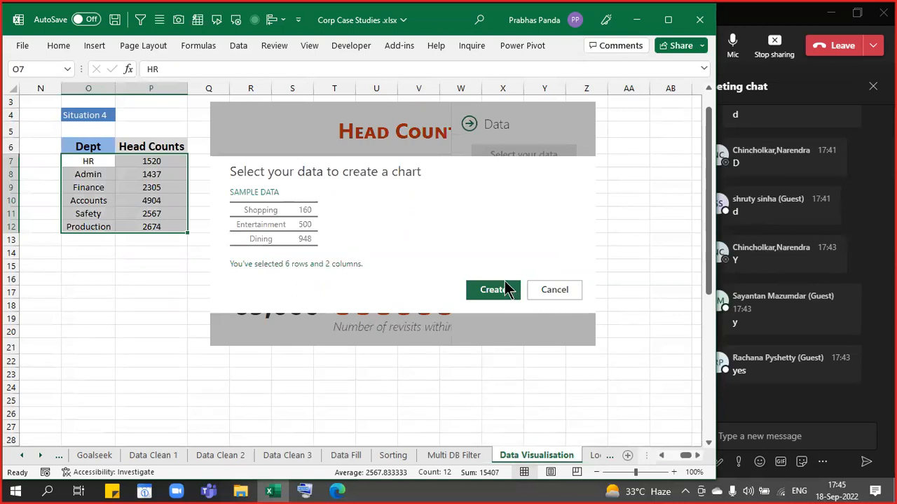
{"action": "left_click", "coordinate": [716, 311]}
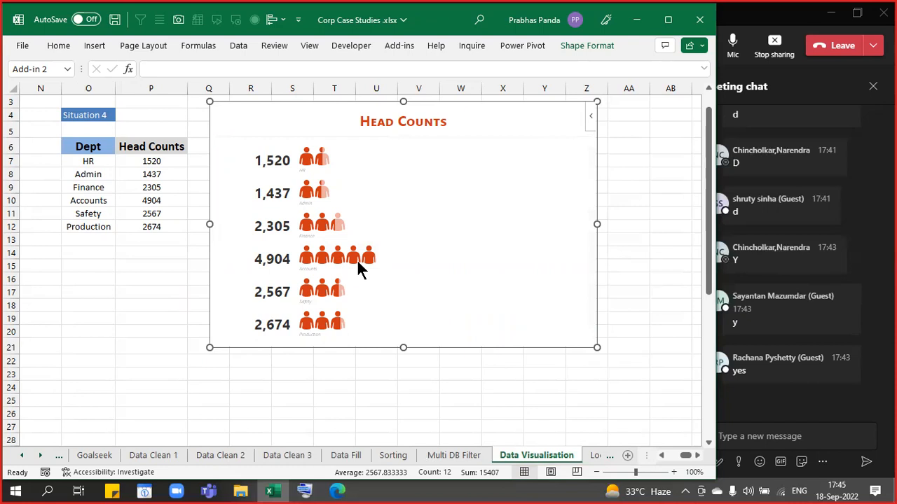
Change the graph's shape to the money bag and move the graph slightly down, closer to the Head Counts column
{"action": "mouse_move", "coordinate": [339, 491]}
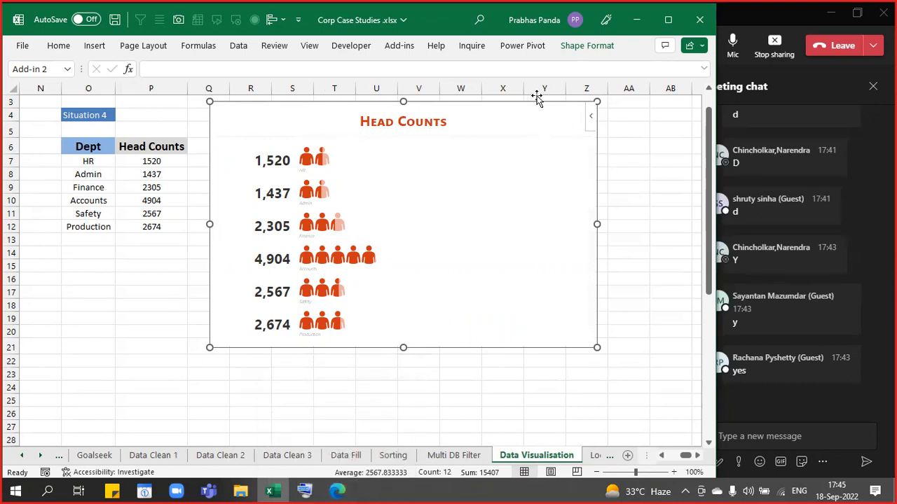
{"action": "mouse_move", "coordinate": [568, 119]}
{"action": "left_click", "coordinate": [570, 118]}
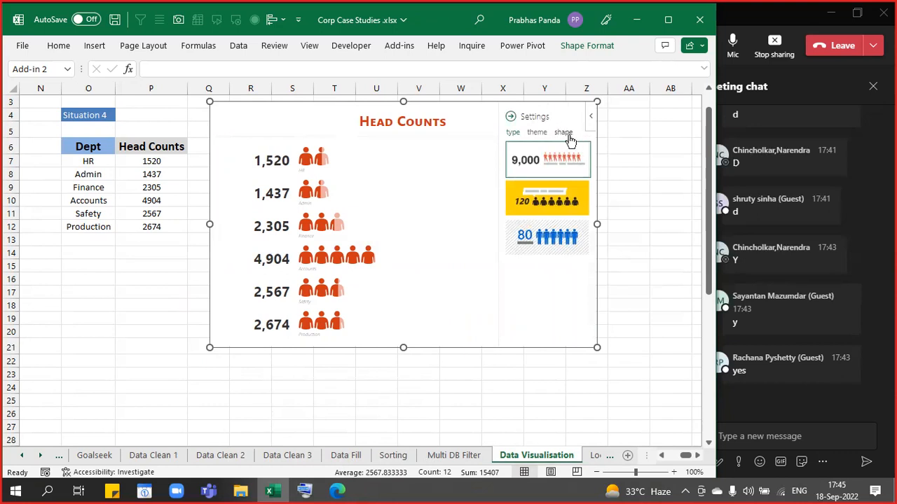
{"action": "left_click", "coordinate": [565, 133]}
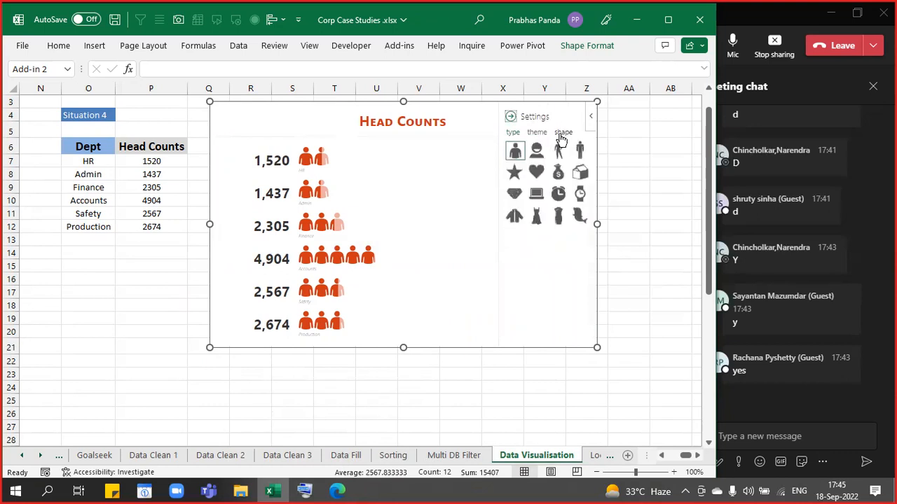
{"action": "left_click", "coordinate": [559, 175]}
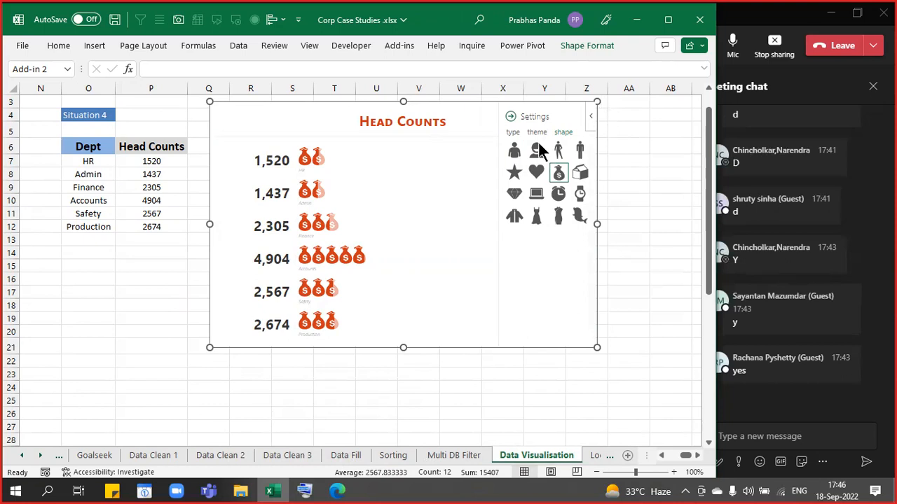
{"action": "left_click", "coordinate": [510, 118]}
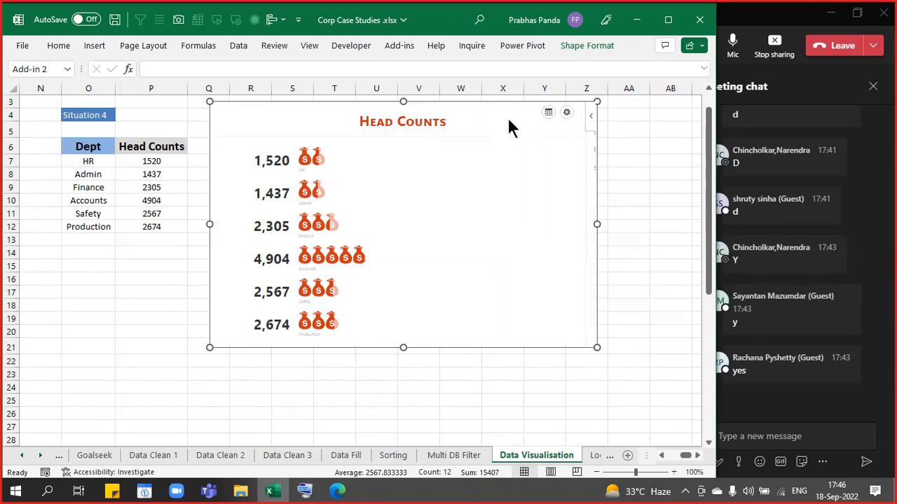
{"action": "left_click_drag", "start_coordinate": [277, 105], "coordinate": [259, 133]}
{"action": "left_click", "coordinate": [125, 275]}
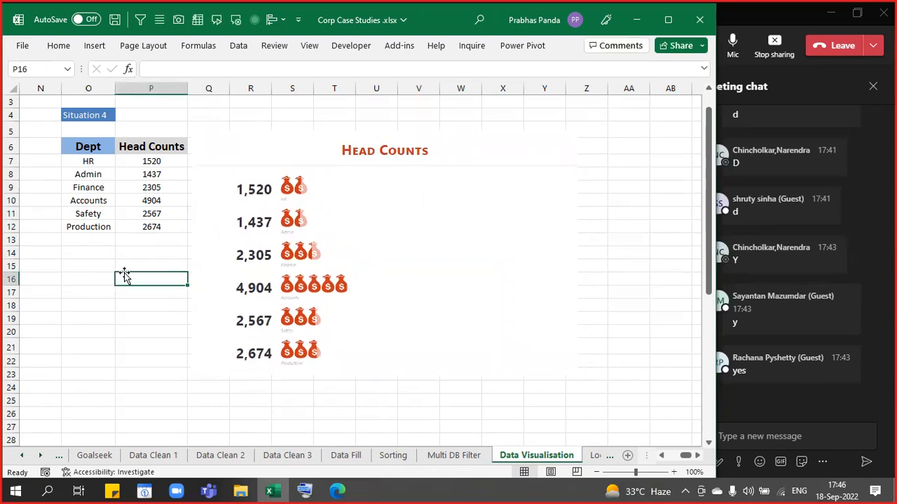
Review where the People Graph add-in is offered, close the add-ins list and reselect the Head Counts graph
{"action": "left_click", "coordinate": [104, 42]}
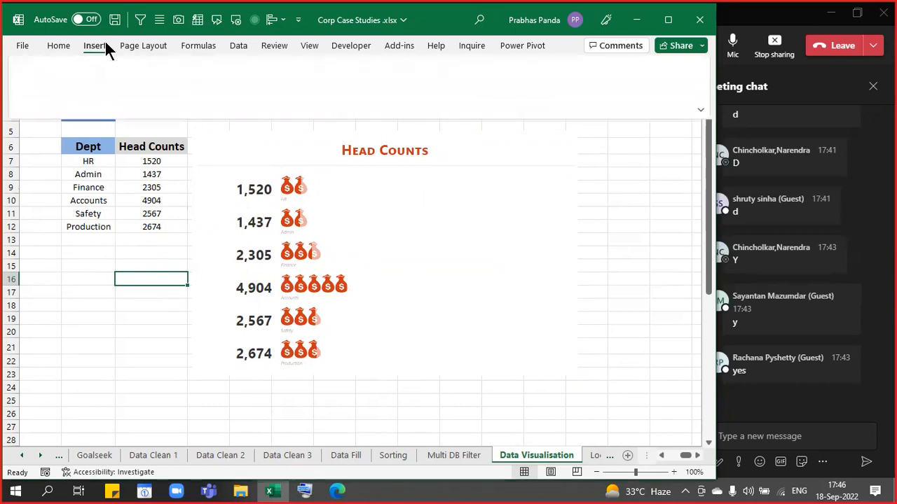
{"action": "left_click", "coordinate": [113, 97]}
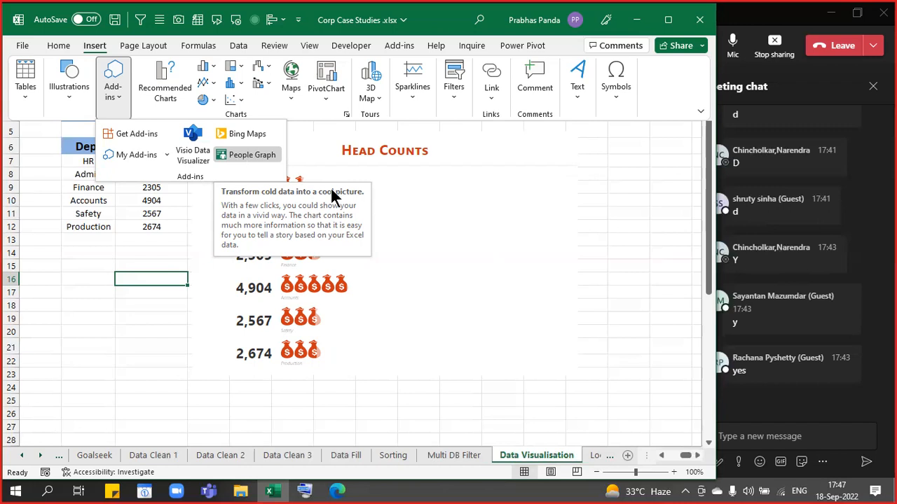
{"action": "left_click", "coordinate": [489, 179]}
{"action": "left_click", "coordinate": [455, 185]}
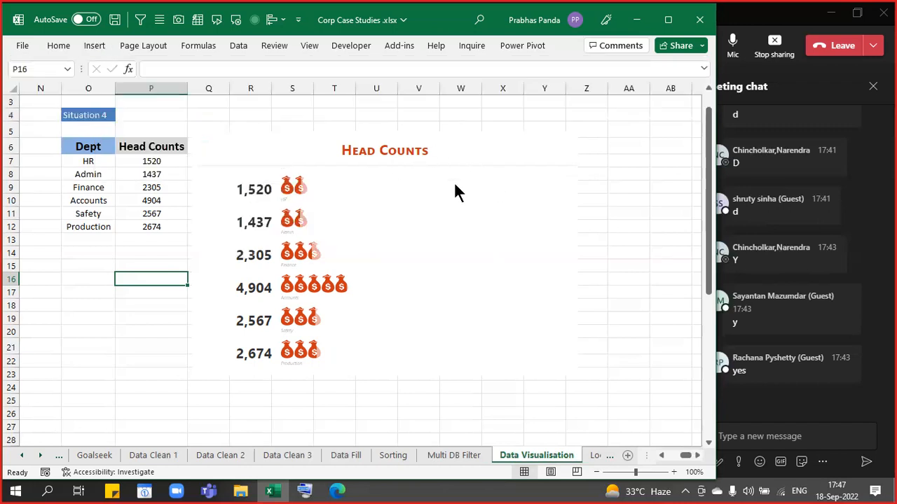
{"action": "left_click", "coordinate": [284, 132]}
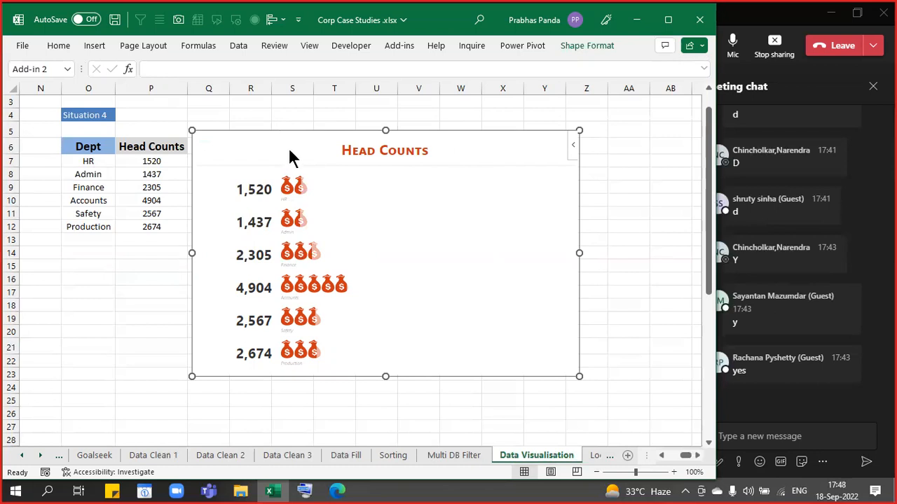
{"action": "left_click", "coordinate": [291, 152]}
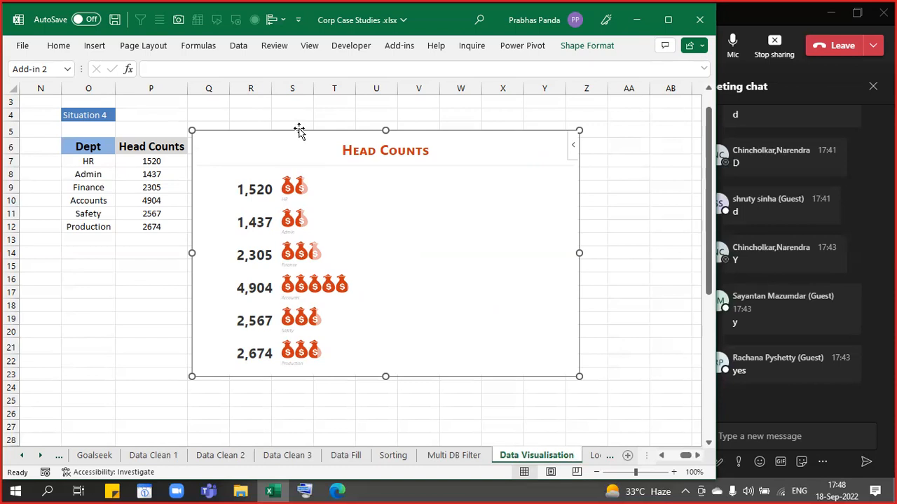
Try the worksheet at 50% magnification and restore the zoom to 100%
{"action": "left_click", "coordinate": [316, 46]}
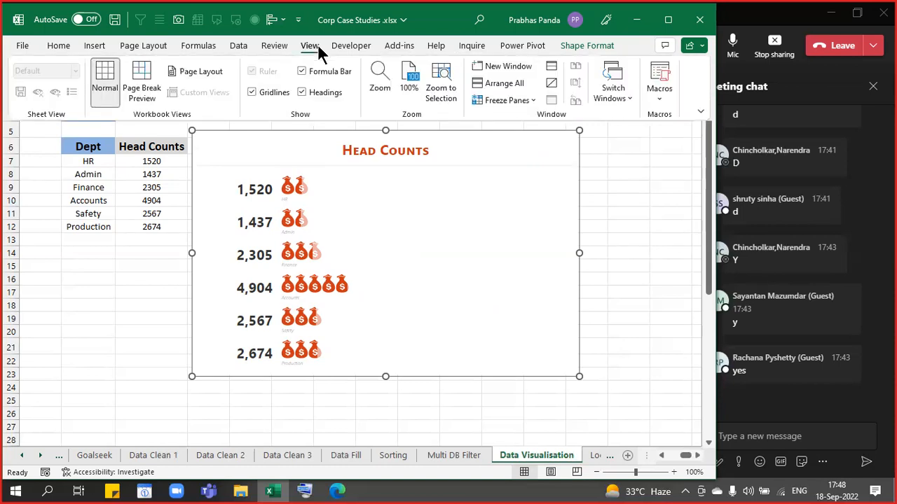
{"action": "left_click", "coordinate": [380, 79]}
{"action": "left_click_drag", "start_coordinate": [239, 259], "coordinate": [590, 166]}
{"action": "left_click", "coordinate": [570, 220]}
{"action": "left_click", "coordinate": [569, 232]}
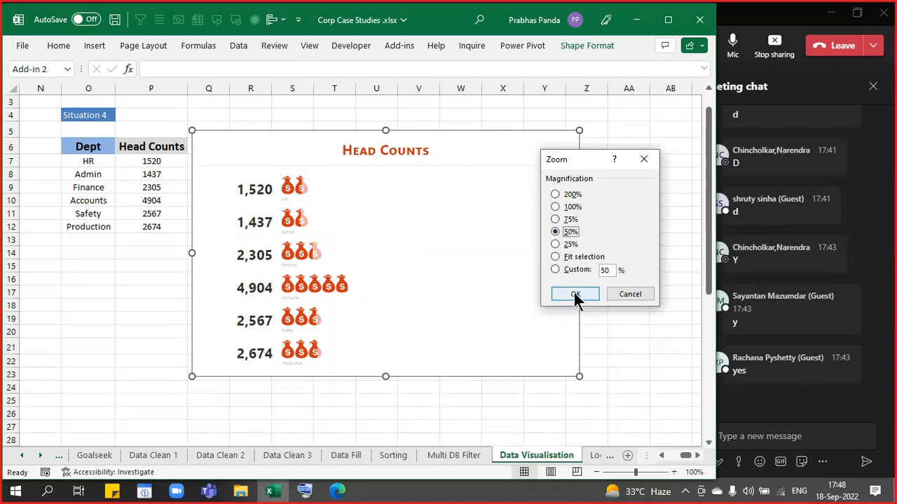
{"action": "left_click", "coordinate": [575, 294]}
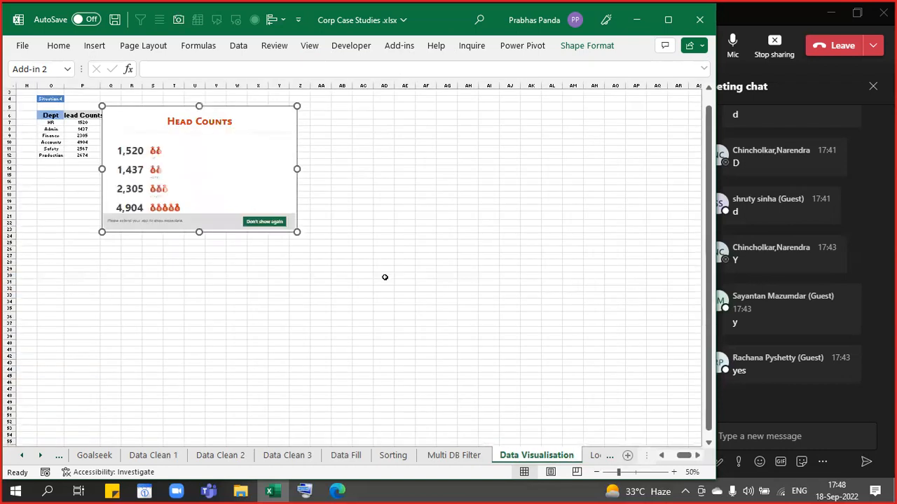
{"action": "scroll", "coordinate": [386, 273], "scroll_direction": "up", "scroll_amount": 4}
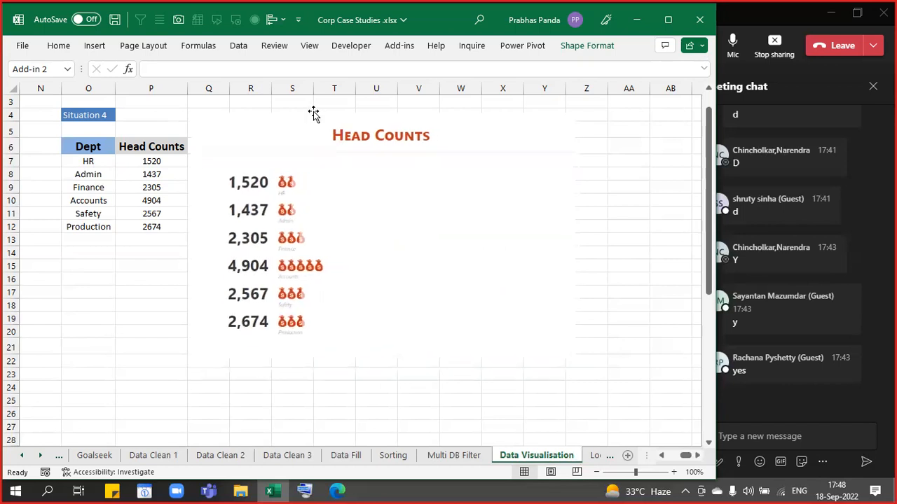
Move the Head Counts people graph slightly right and down, away from the Head Counts column
{"action": "left_click", "coordinate": [313, 114]}
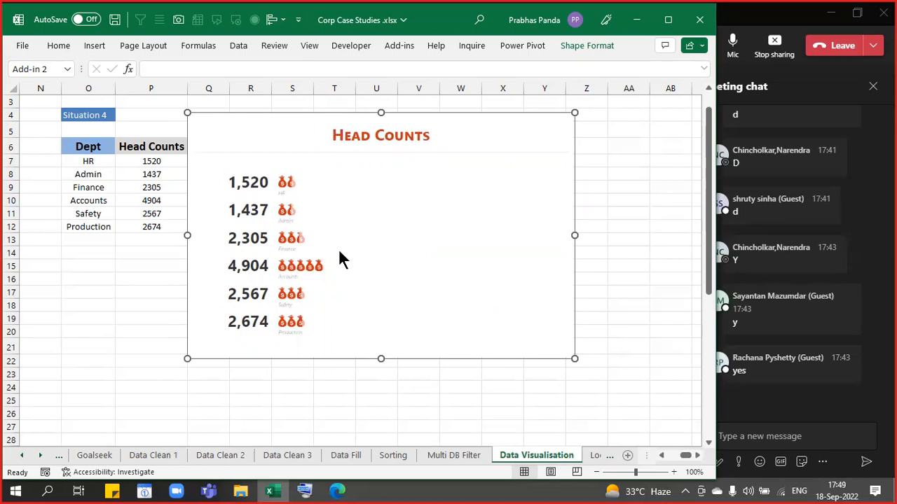
{"action": "left_click_drag", "start_coordinate": [213, 117], "coordinate": [227, 121]}
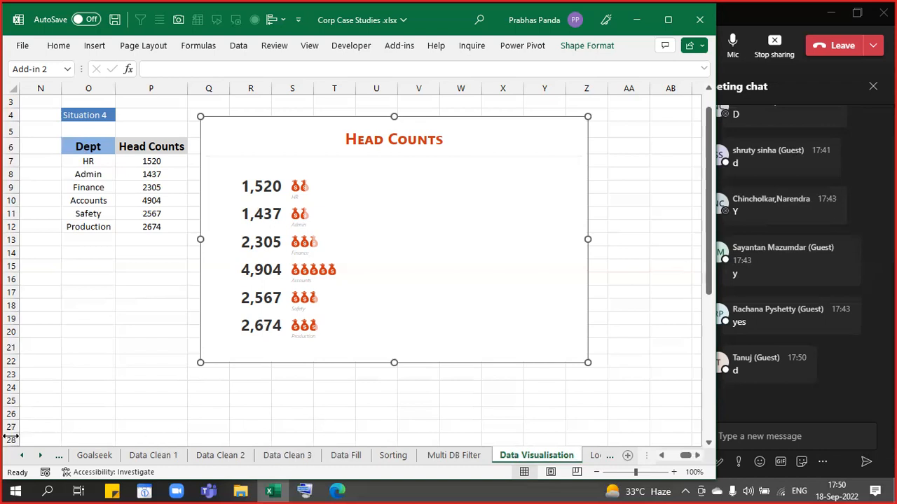
Open the Goalseek sheet and display the available What-If Analysis tools
{"action": "left_click", "coordinate": [23, 456]}
{"action": "left_click", "coordinate": [24, 457]}
{"action": "left_click", "coordinate": [23, 457]}
{"action": "left_click", "coordinate": [24, 457]}
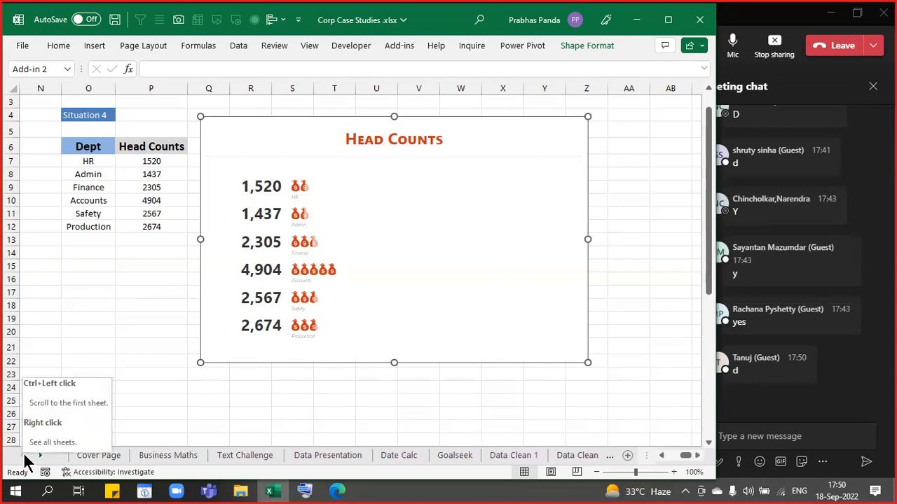
{"action": "left_click", "coordinate": [466, 456]}
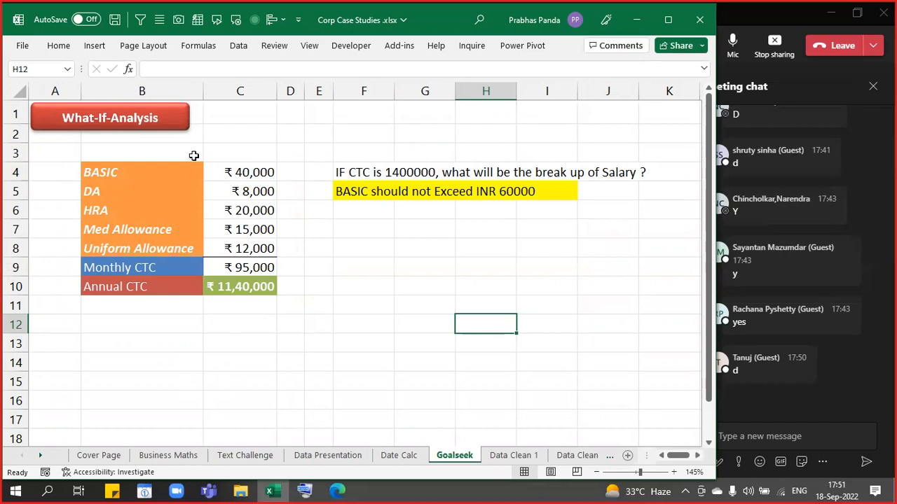
{"action": "left_click", "coordinate": [239, 47]}
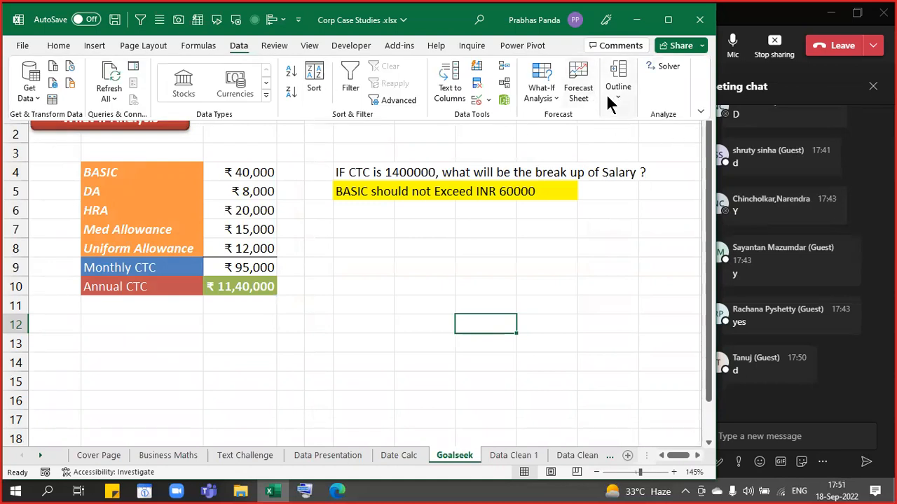
{"action": "left_click", "coordinate": [536, 92]}
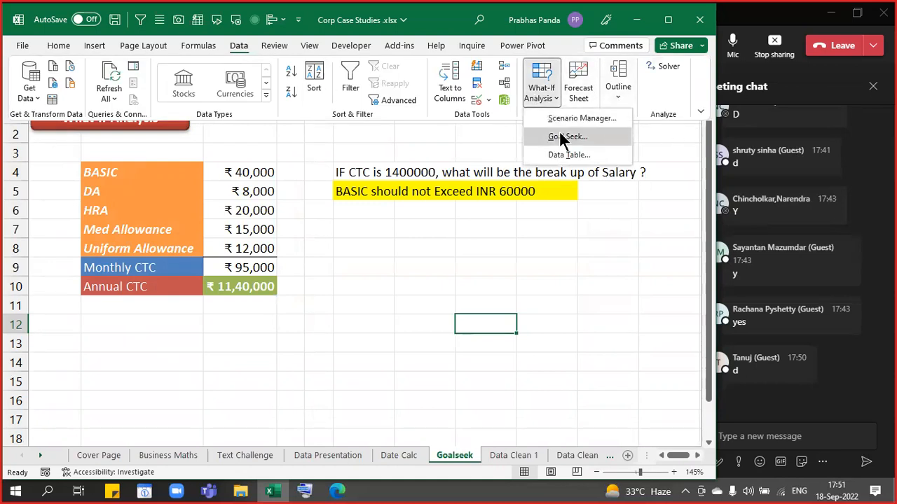
Disable the Solver Add-in through the Excel Add-ins manager in Excel Options
{"action": "left_click", "coordinate": [27, 47]}
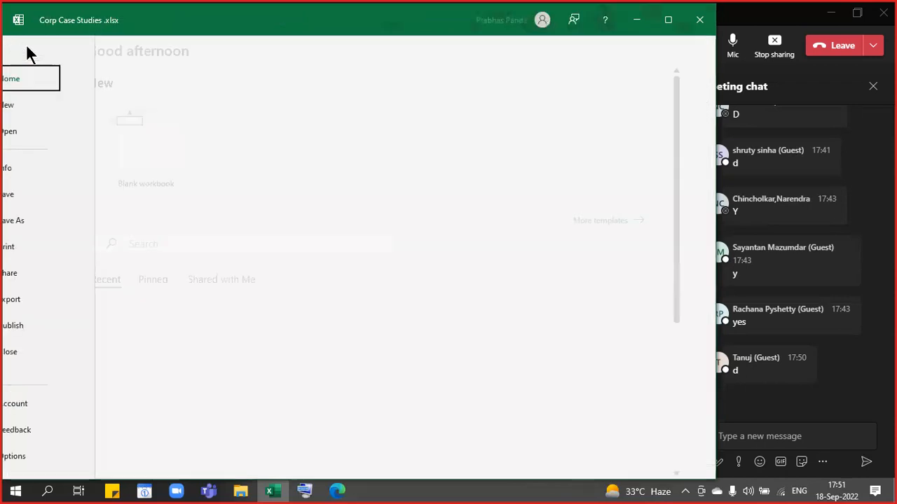
{"action": "left_click", "coordinate": [63, 456]}
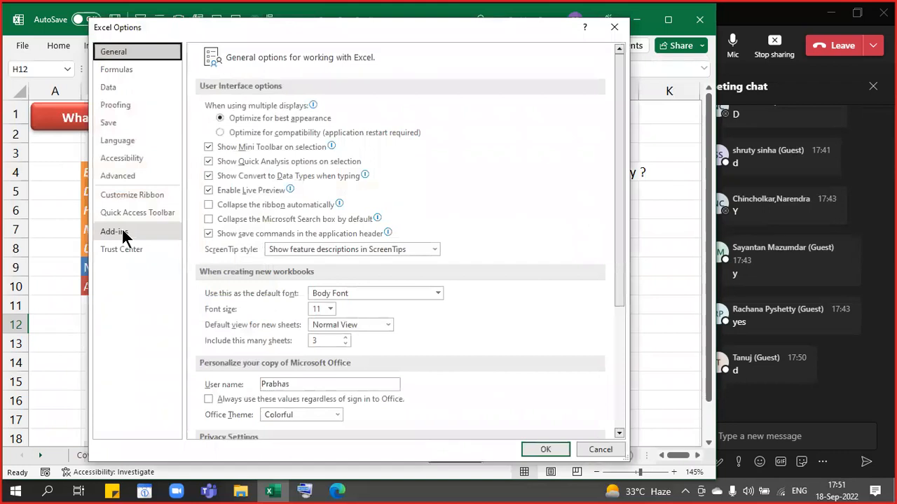
{"action": "left_click", "coordinate": [123, 232]}
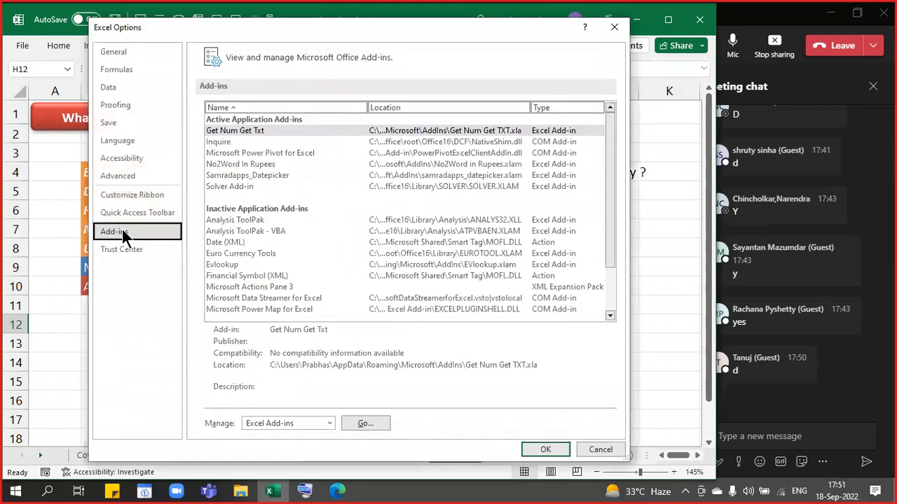
{"action": "left_click", "coordinate": [381, 423]}
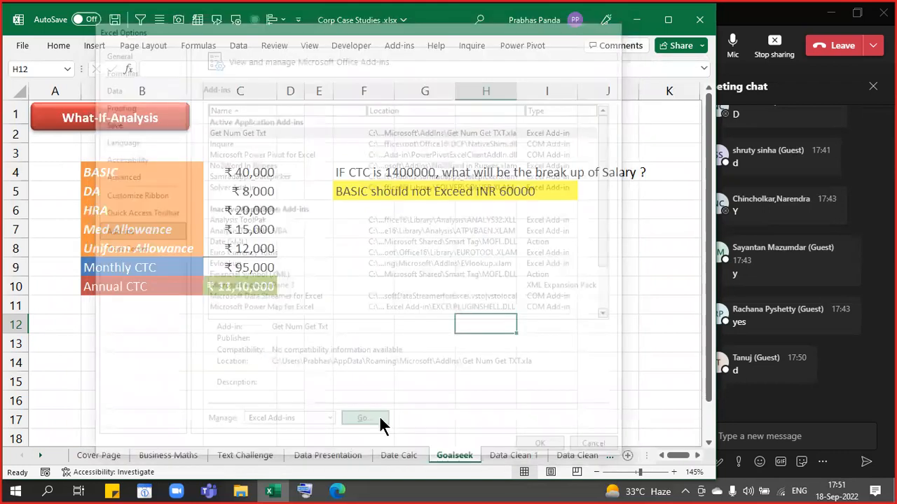
{"action": "left_click", "coordinate": [518, 175]}
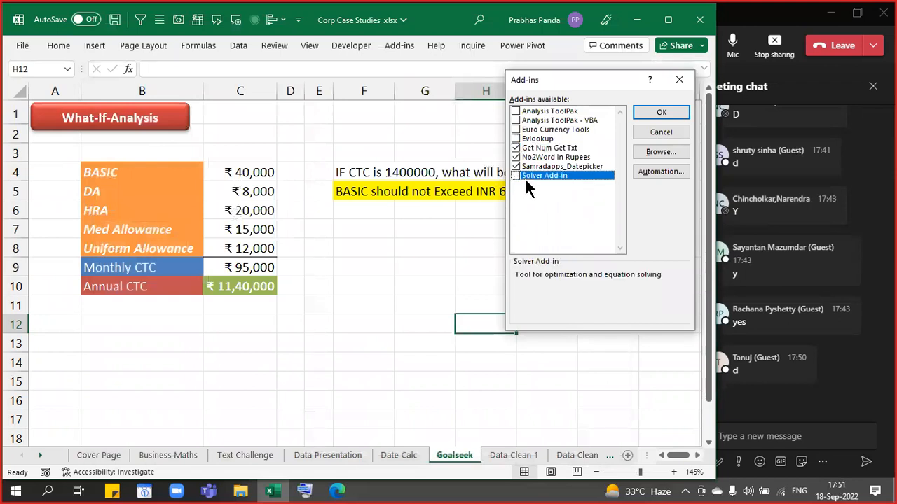
{"action": "left_click", "coordinate": [647, 111]}
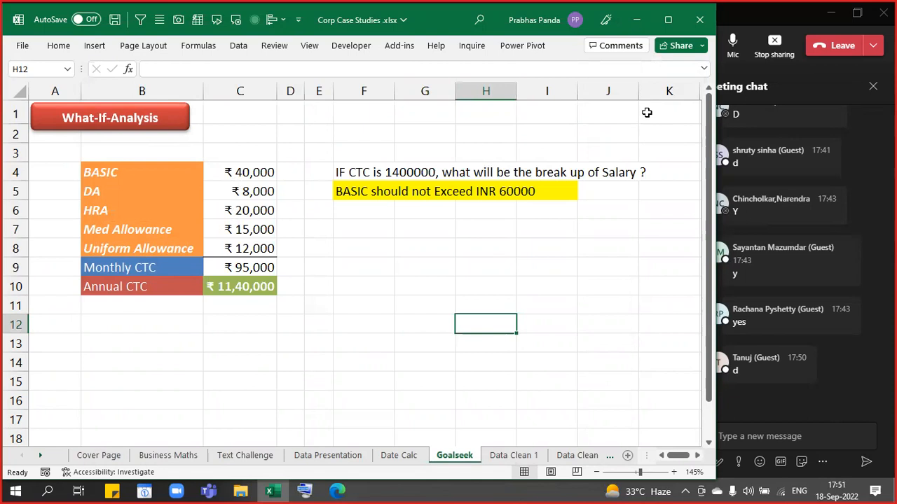
Review the Data Clean 1, Data Clean 2, Data Clean 3 and Data Fill sheets, including Data Clean 2's full asset table
{"action": "left_click", "coordinate": [517, 457]}
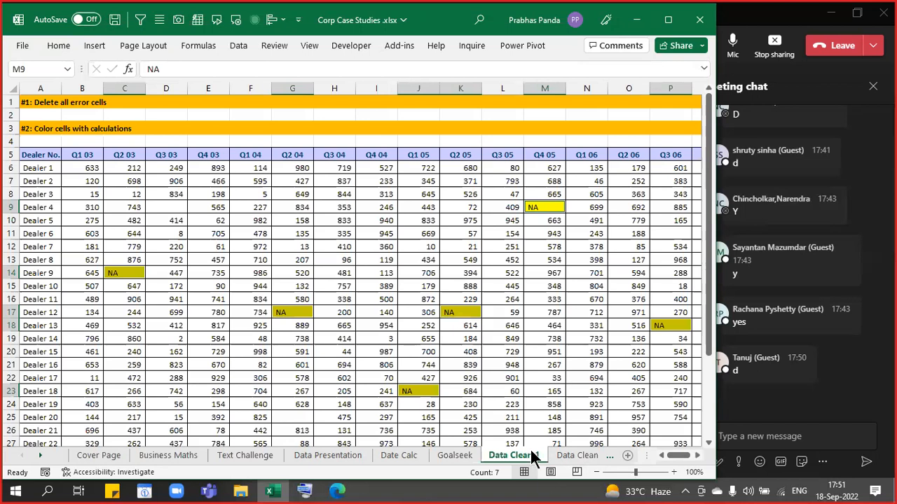
{"action": "left_click", "coordinate": [563, 453]}
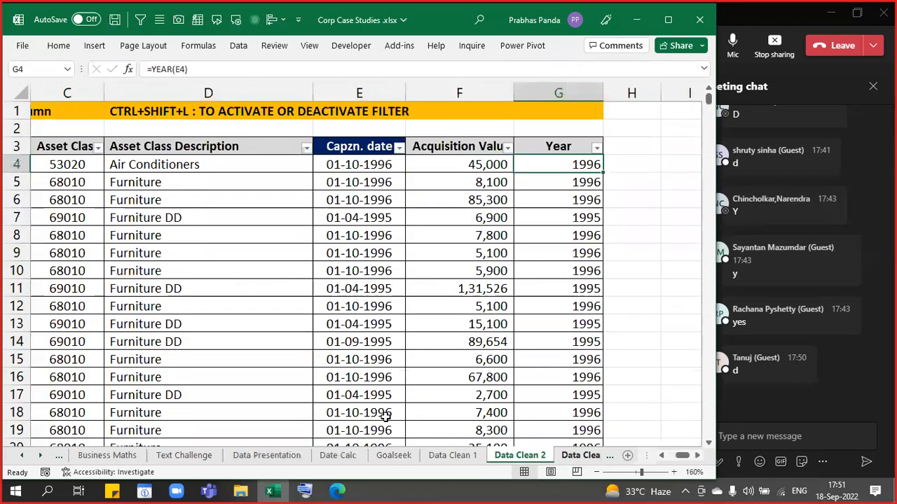
{"action": "left_click", "coordinate": [661, 454]}
{"action": "left_click", "coordinate": [661, 454]}
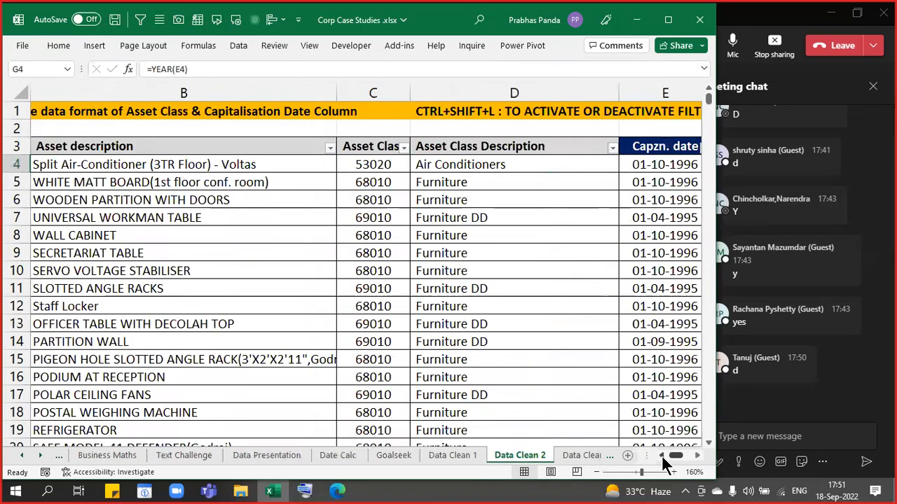
{"action": "left_click", "coordinate": [661, 455]}
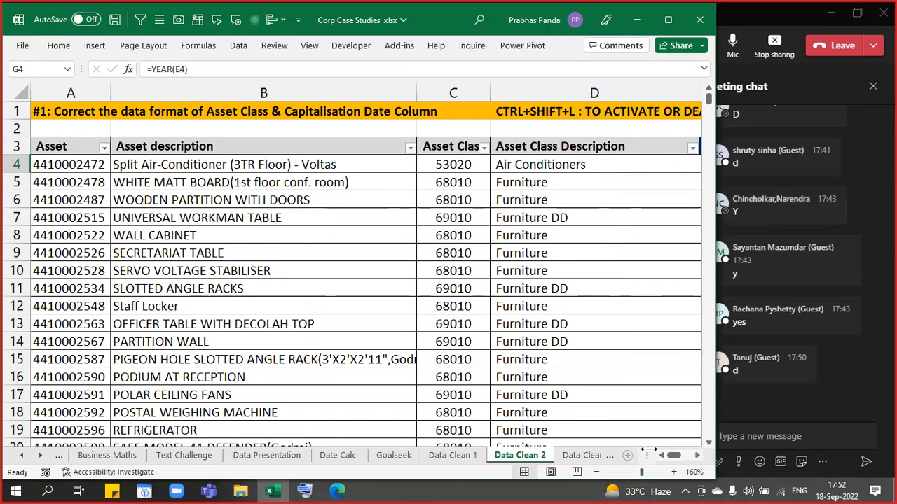
{"action": "left_click", "coordinate": [698, 456]}
{"action": "left_click", "coordinate": [699, 456]}
{"action": "left_click", "coordinate": [699, 457]}
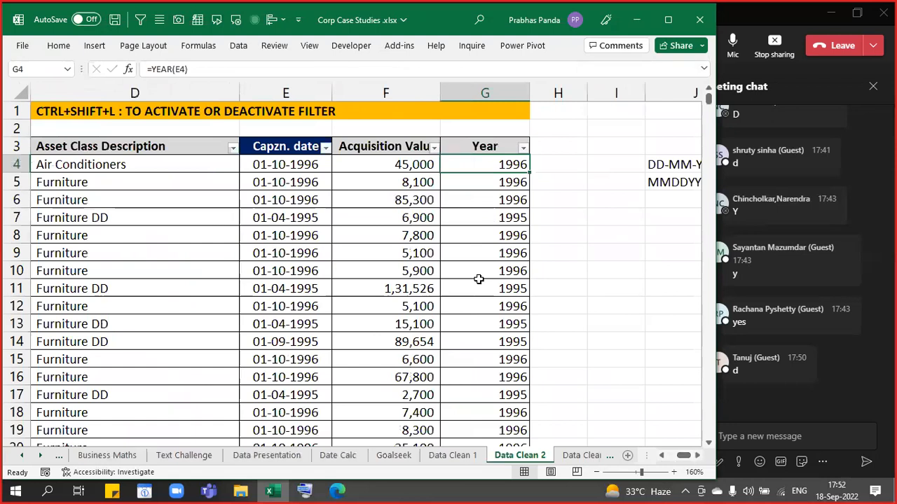
{"action": "left_click", "coordinate": [582, 456]}
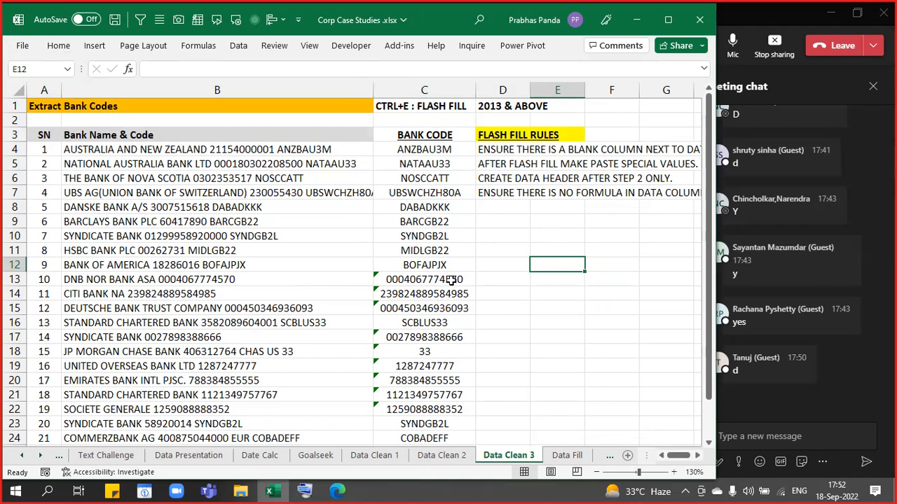
{"action": "left_click", "coordinate": [567, 455]}
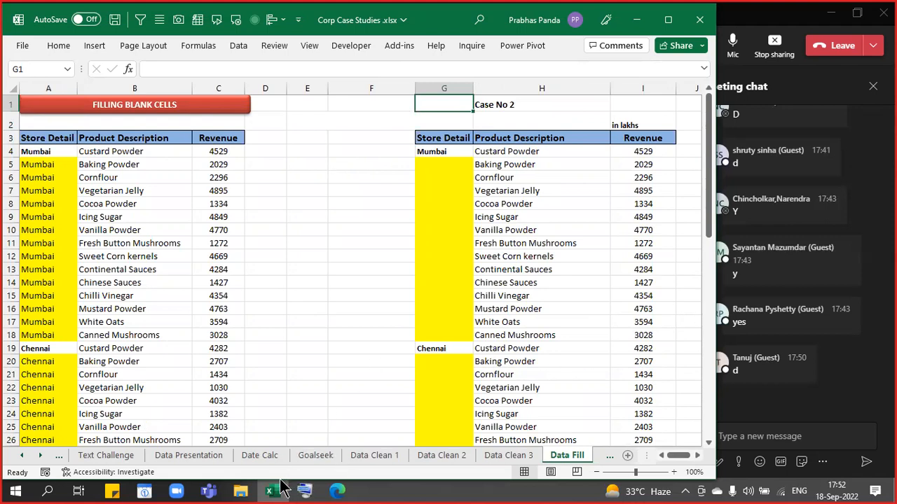
Review the Sorting sheet's salary tables and Department slicer, and the two filtered tables on Multi DB Filter
{"action": "mouse_move", "coordinate": [269, 491]}
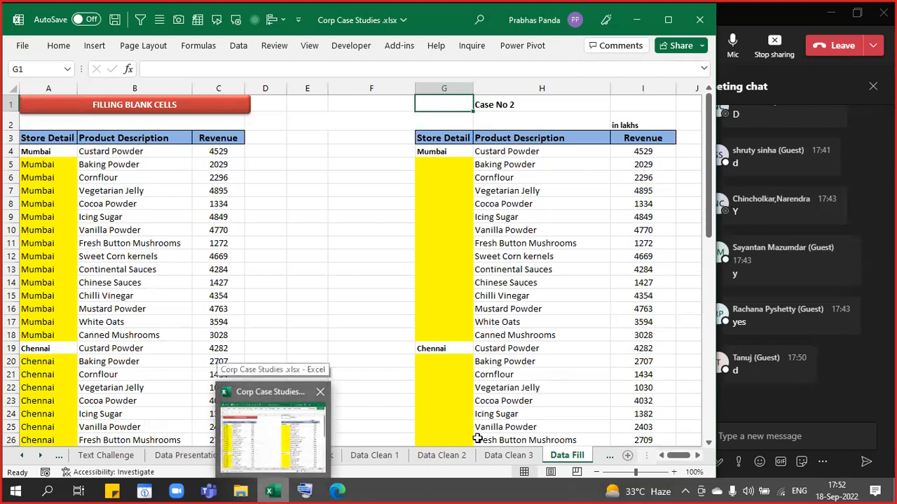
{"action": "left_click", "coordinate": [606, 456]}
{"action": "left_click", "coordinate": [589, 457]}
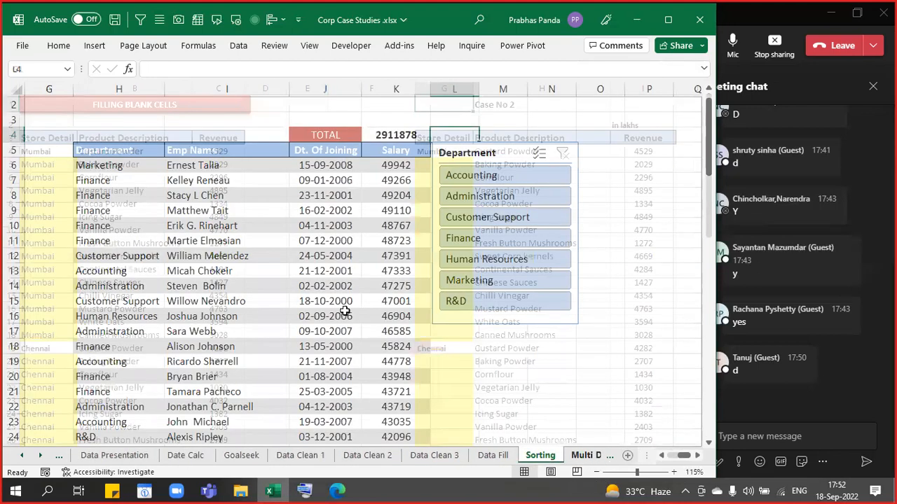
{"action": "left_click", "coordinate": [660, 456]}
{"action": "left_click", "coordinate": [660, 456]}
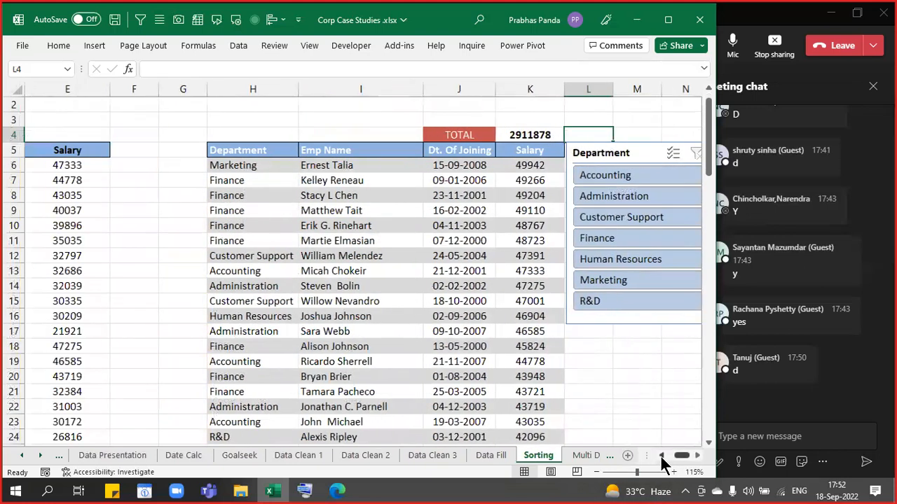
{"action": "left_click", "coordinate": [697, 456]}
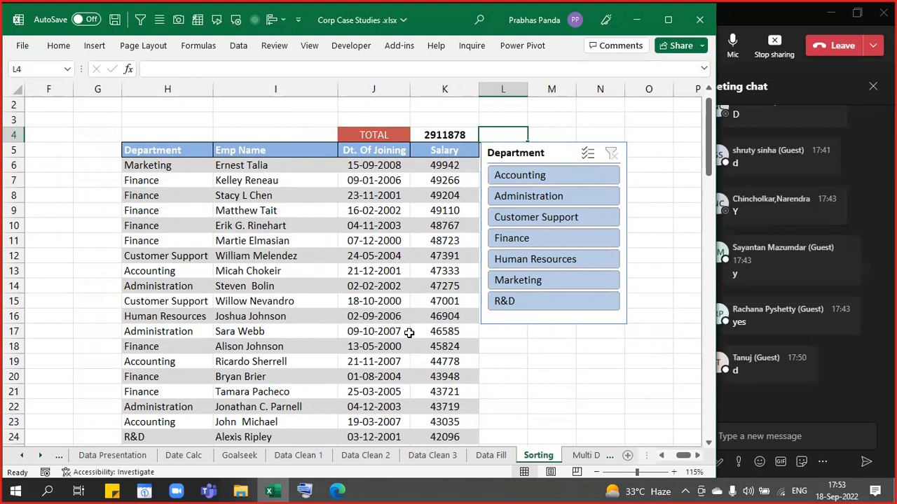
{"action": "left_click", "coordinate": [582, 456]}
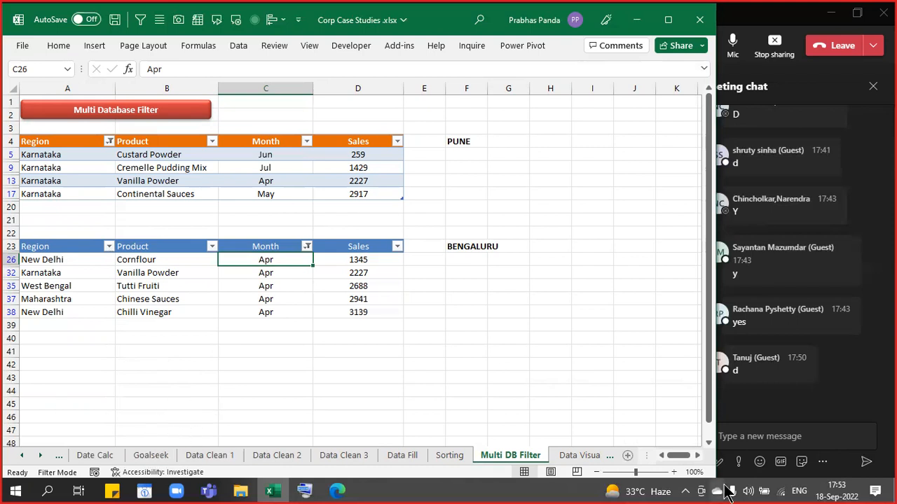
Return to the Data Visualisation sheet, review Situations 4 back to 1 and select cell I23
{"action": "left_click", "coordinate": [584, 455]}
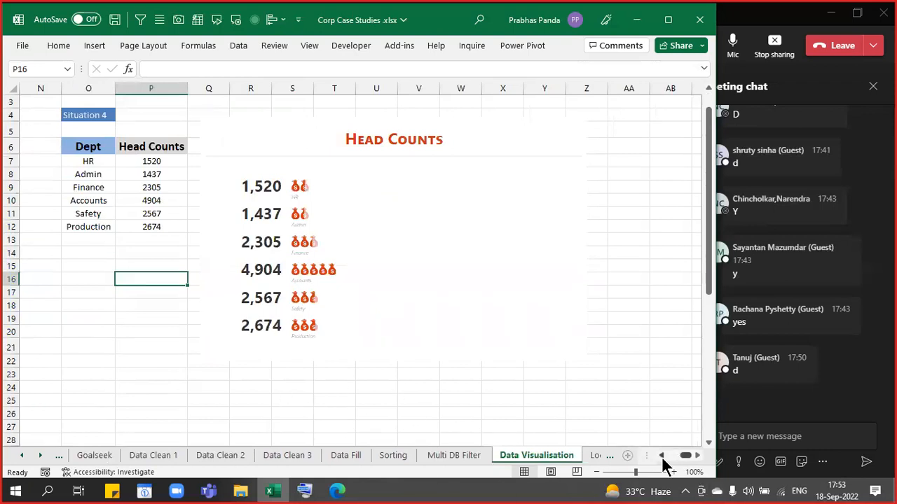
{"action": "scroll", "coordinate": [666, 459], "scroll_direction": "left", "scroll_amount": 6}
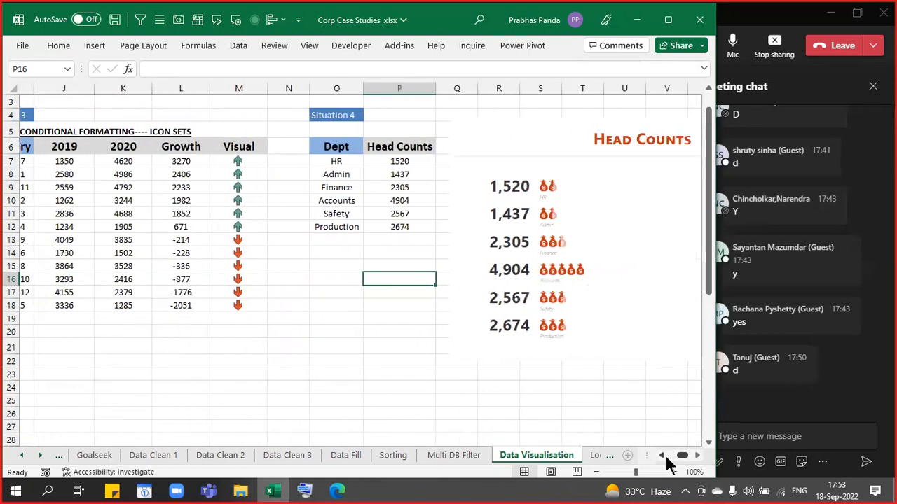
{"action": "scroll", "coordinate": [666, 459], "scroll_direction": "left", "scroll_amount": 6}
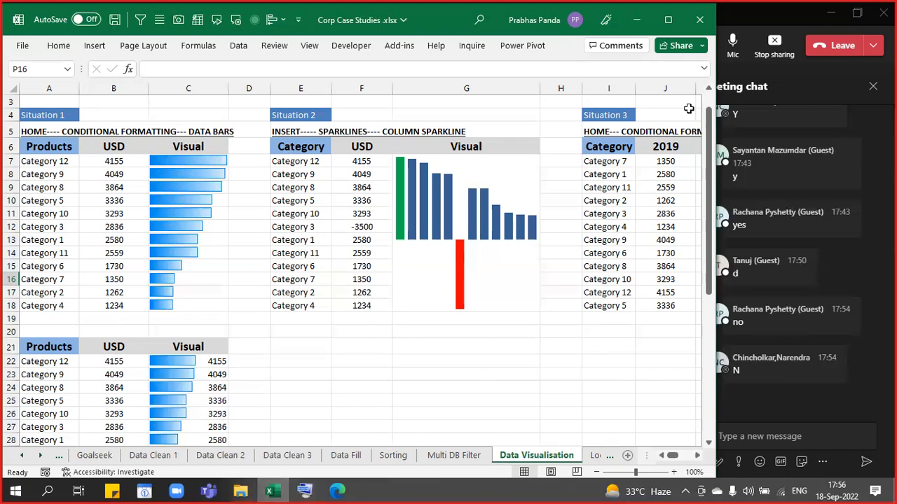
{"action": "left_click", "coordinate": [586, 376]}
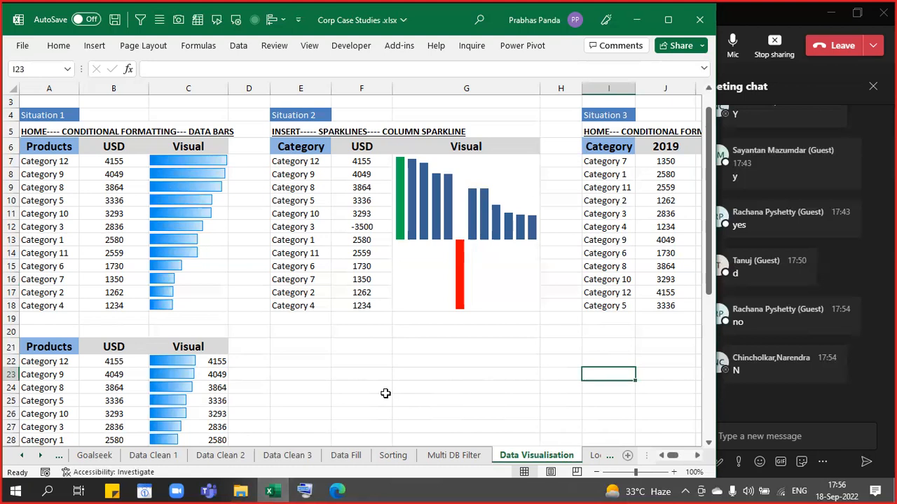
Close the Corp Case Studies workbook
{"action": "left_click", "coordinate": [701, 21]}
{"action": "left_click", "coordinate": [398, 271]}
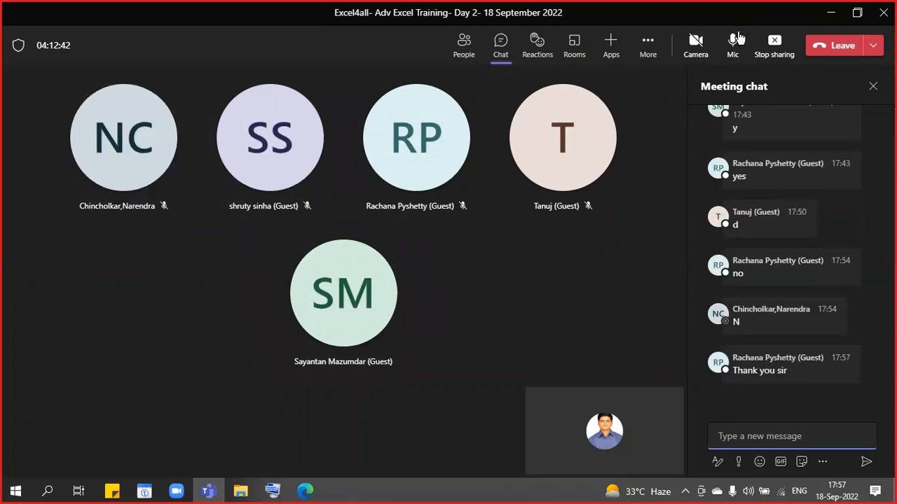
Stop sharing the screen in the Microsoft Teams meeting and mute the microphone
{"action": "left_click", "coordinate": [772, 41]}
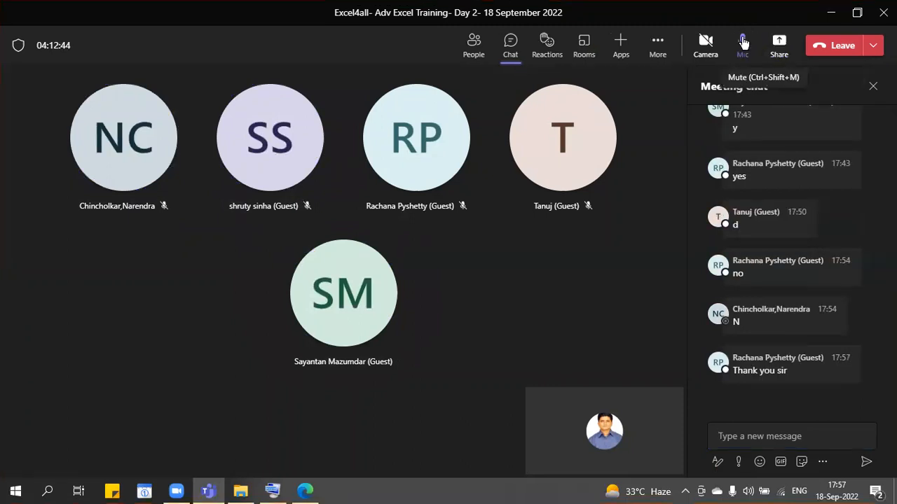
{"action": "left_click", "coordinate": [742, 40]}
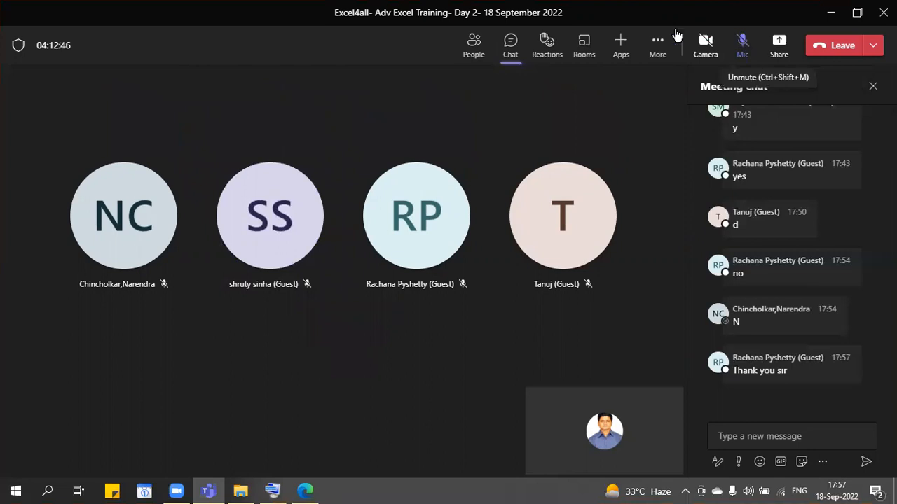